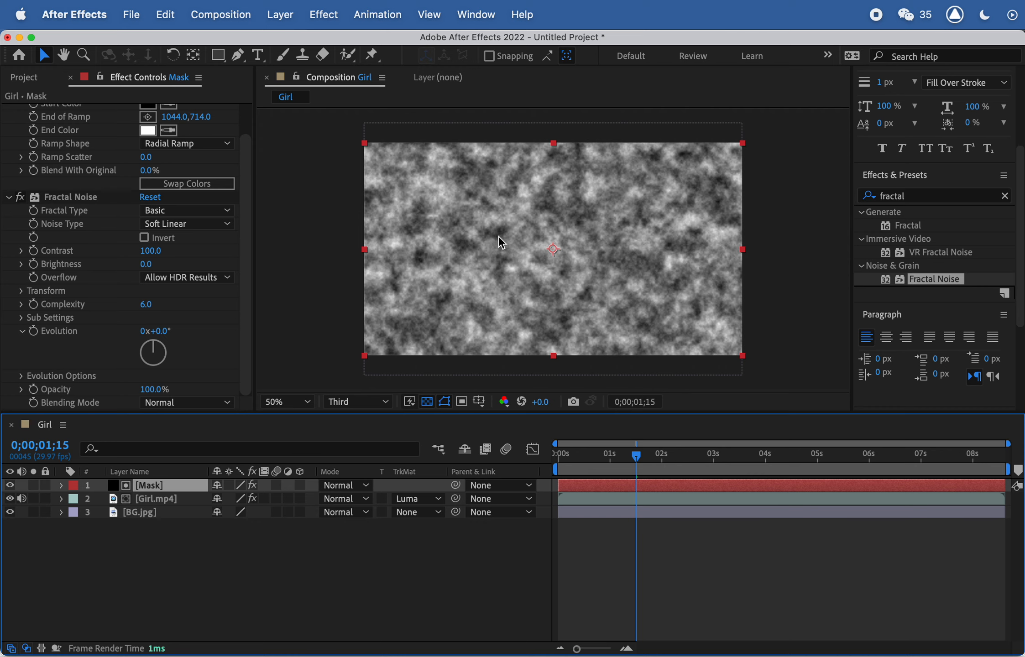
Hide the Mask layer to inspect the noise matte on the girl up close, and show the layer again
left_click(9, 485)
scroll(568, 263, "up", 1)
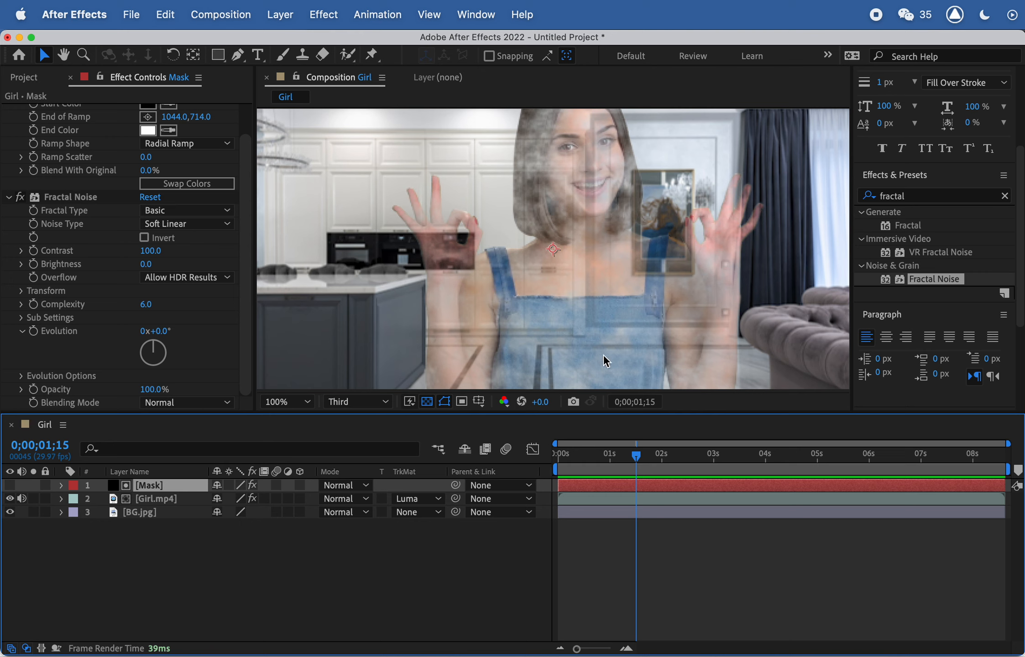
scroll(590, 354, "down", 1)
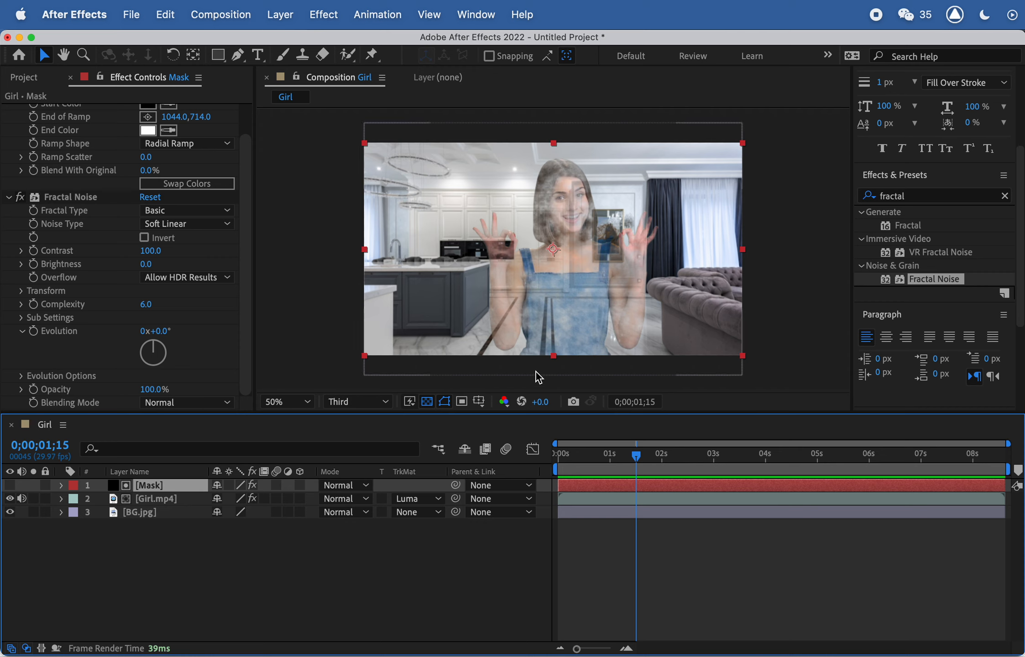
left_click(10, 485)
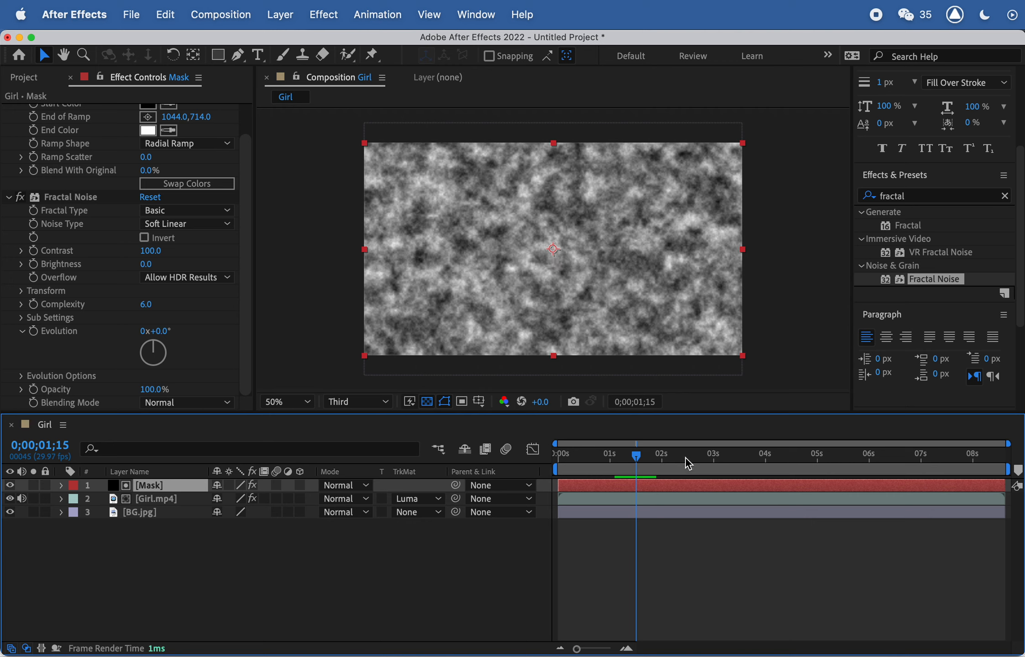
Move the playhead to 1 second and set the Mask layer's Fractal Noise contrast to 300 and complexity to 7
left_click_drag(634, 459, 609, 462)
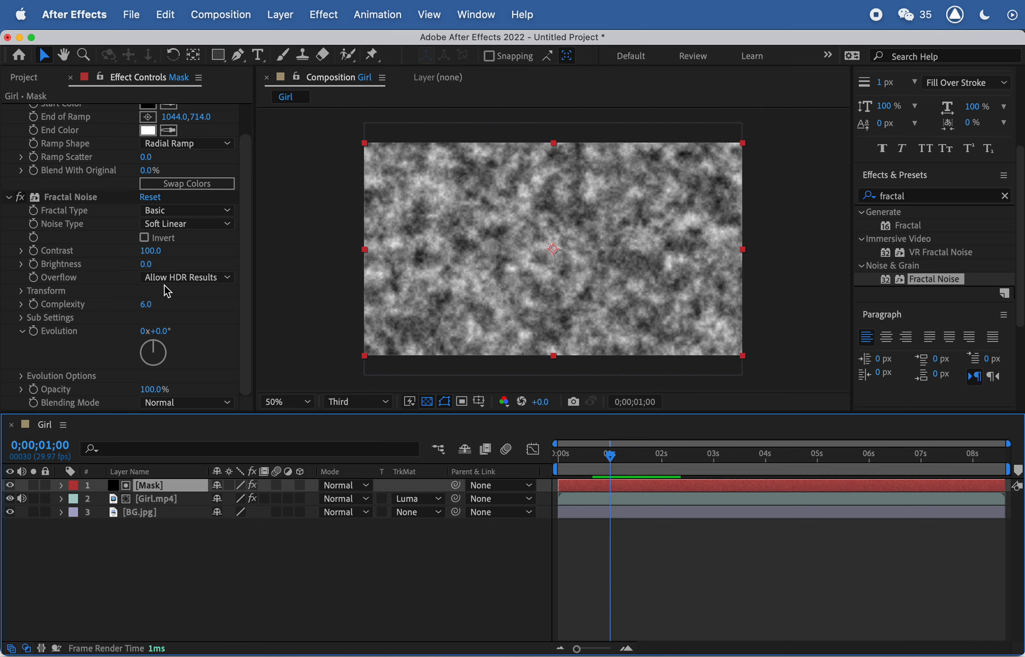
left_click_drag(143, 252, 157, 254)
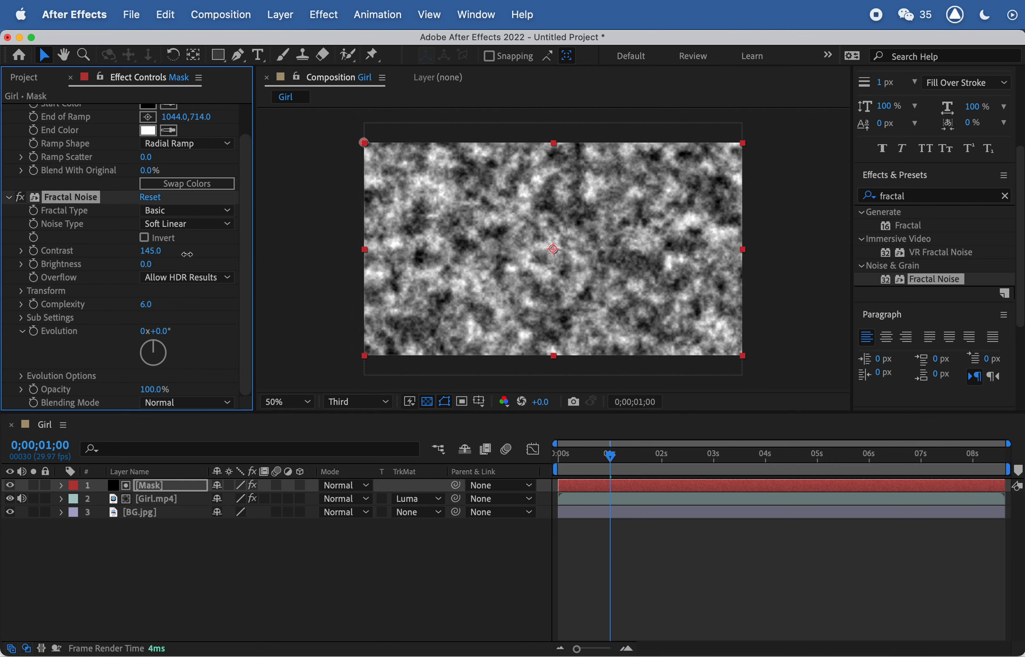
left_click(157, 252)
type("300")
key("Return")
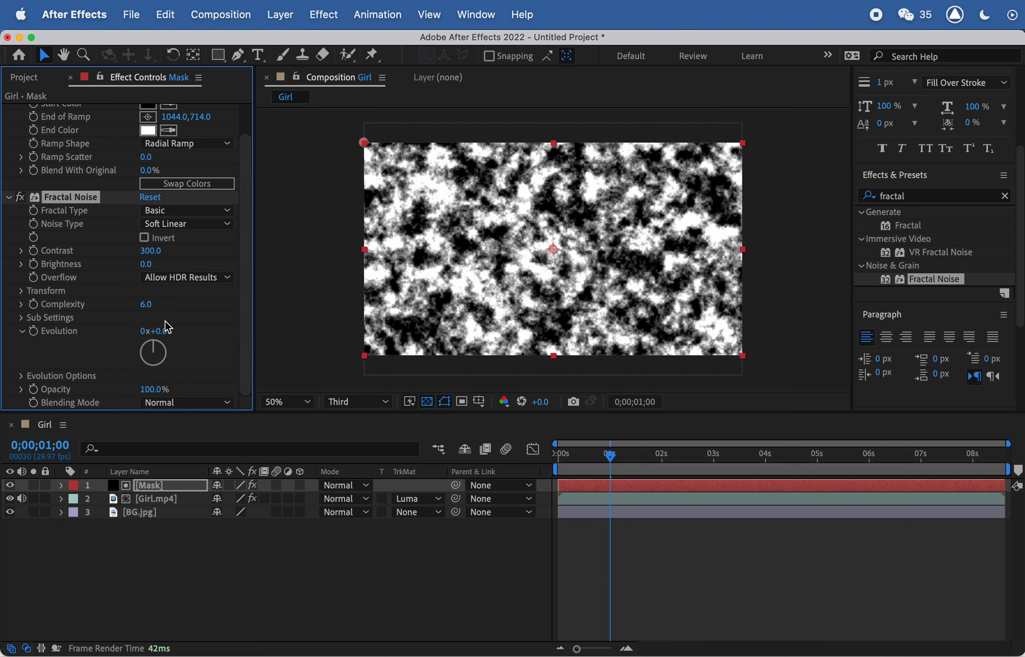
left_click_drag(146, 307, 158, 306)
left_click(158, 305)
type("7")
key("Return")
Keyframe the Fractal Noise evolution from 0° at 1 second to 0x+300° at 8 seconds
left_click_drag(166, 338, 595, 289)
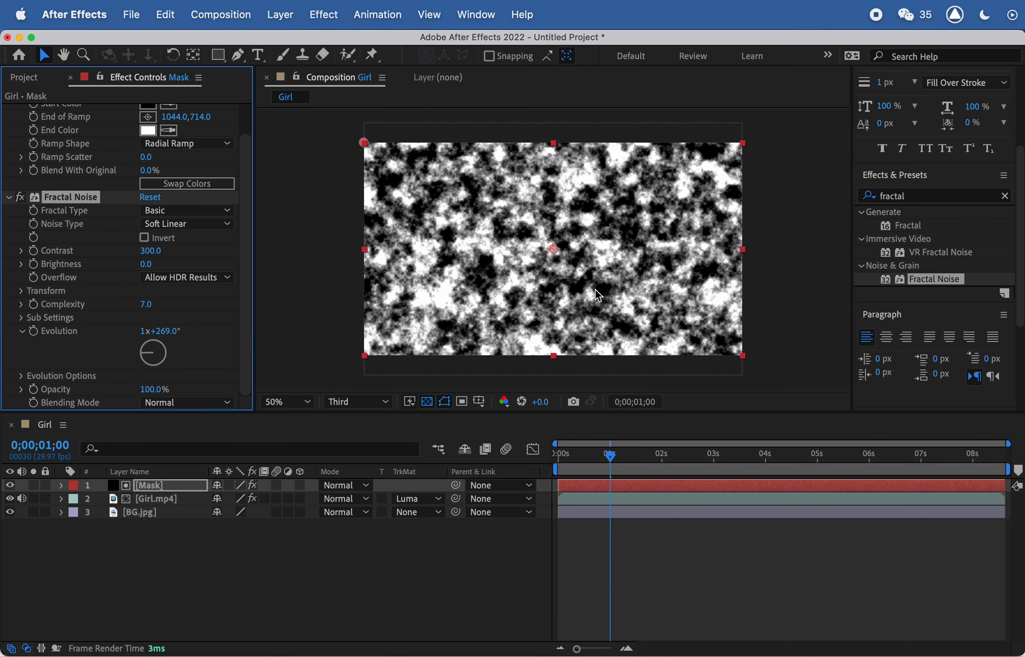
key("super+z")
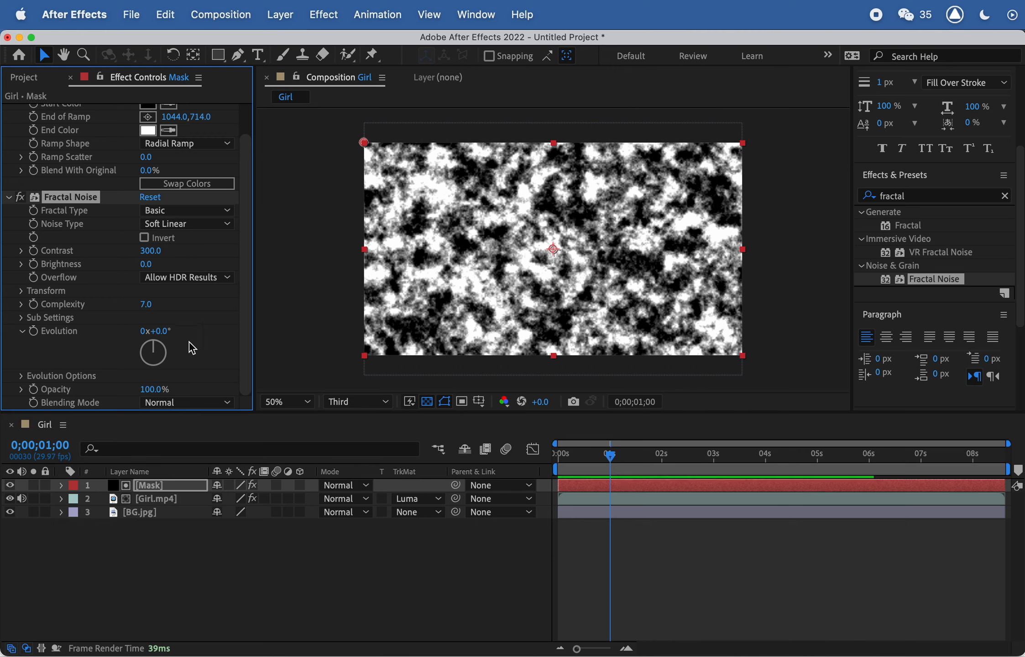
left_click(34, 332)
left_click_drag(611, 455, 804, 447)
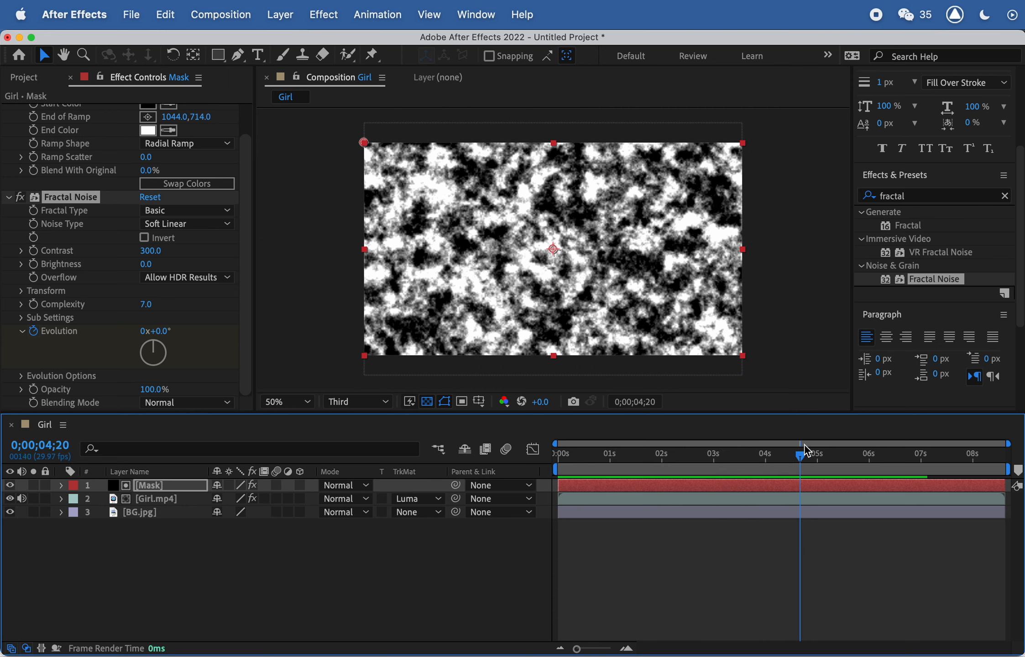
left_click_drag(867, 458, 972, 465)
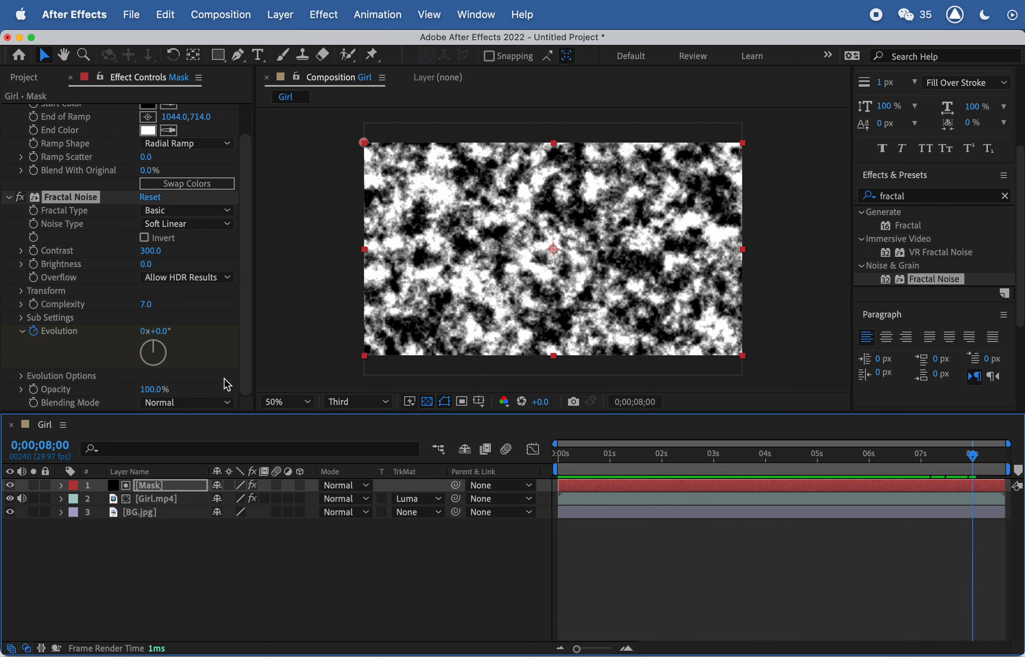
left_click_drag(158, 331, 242, 334)
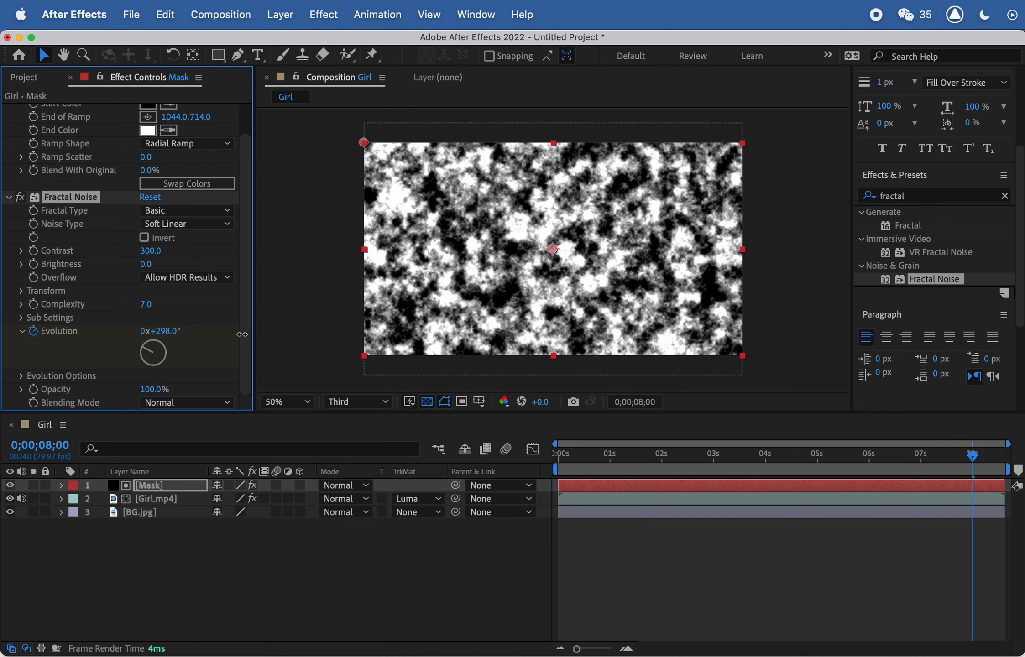
left_click(174, 328)
type("300")
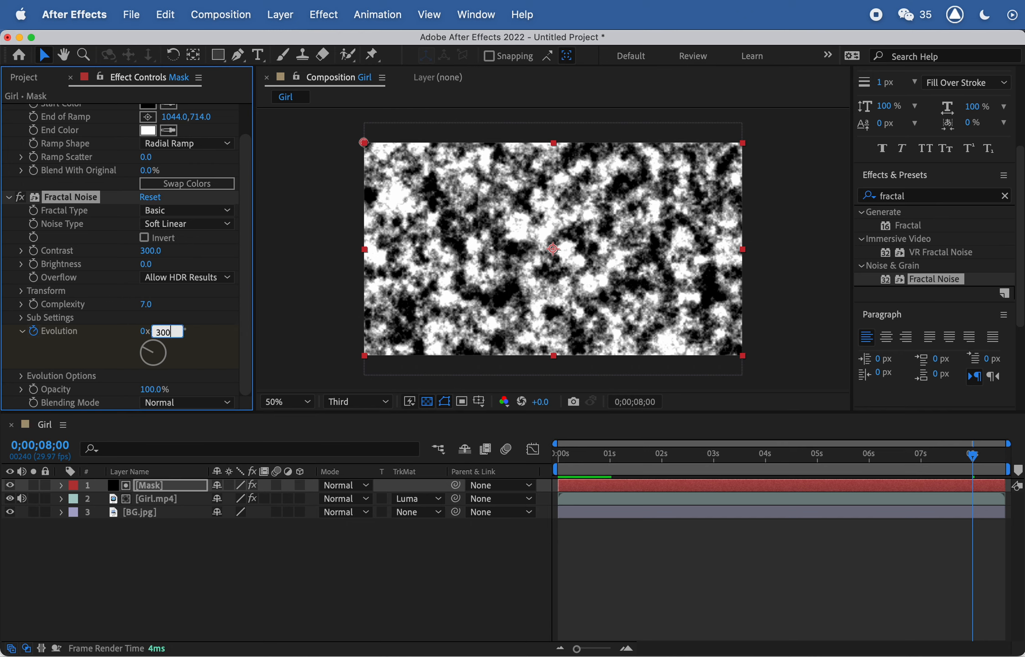
key("Return")
Play back the evolving noise from about 2 seconds and scrub near the end of the timeline
mouse_move(655, 453)
left_mouse_down()
mouse_move(643, 454)
mouse_move(672, 456)
left_mouse_up()
key("space")
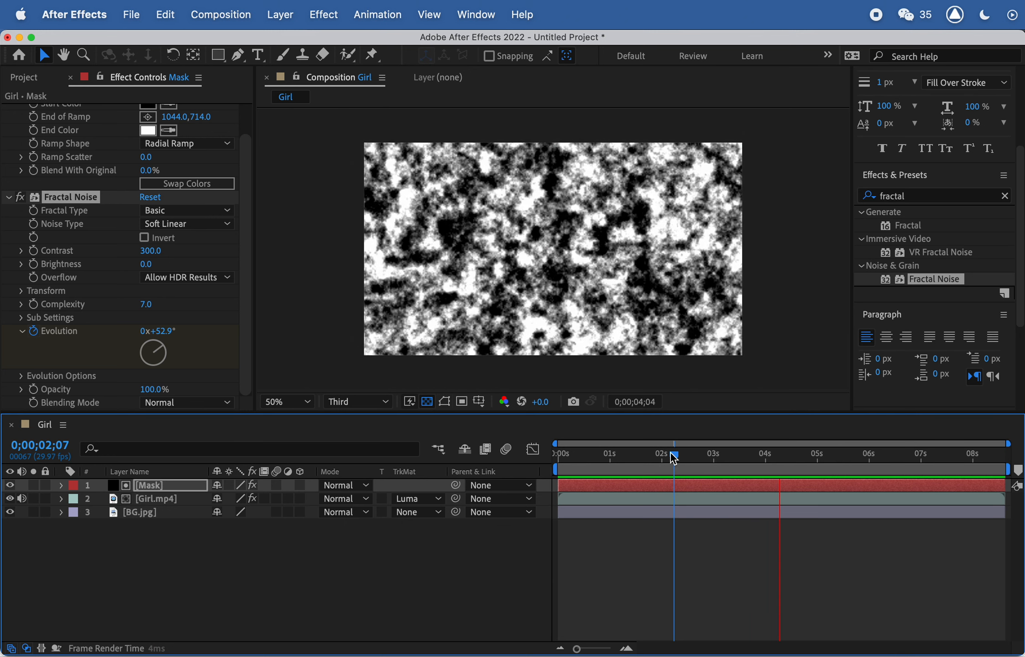
left_click_drag(967, 464, 960, 463)
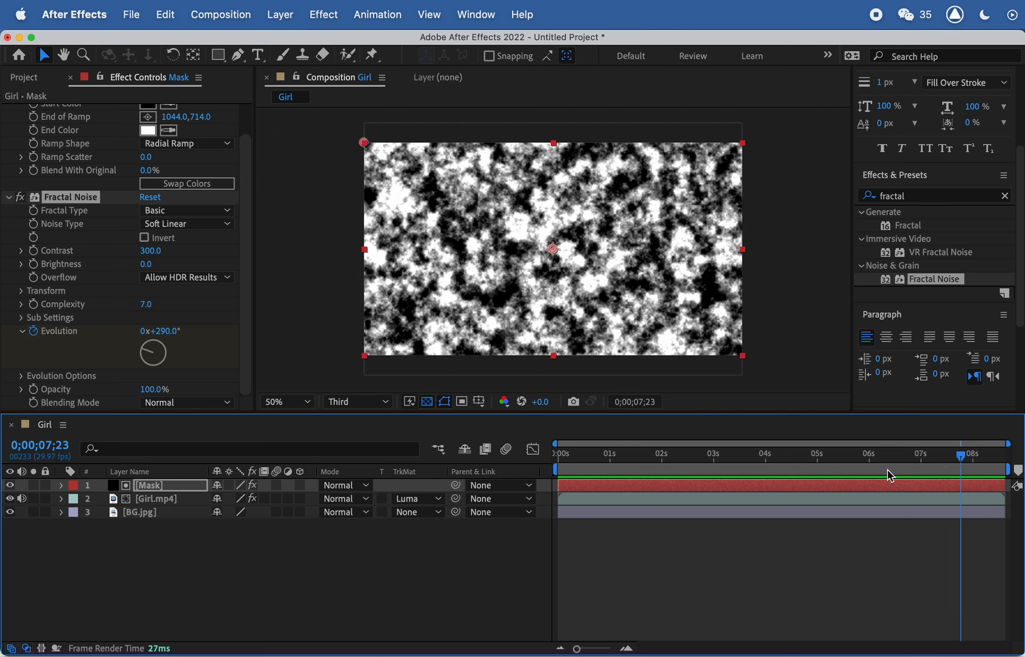
Reveal the Mask layer's Fractal Noise keyframes and set the evolution keyframe at 8 seconds to 1x+300°
left_click(63, 486)
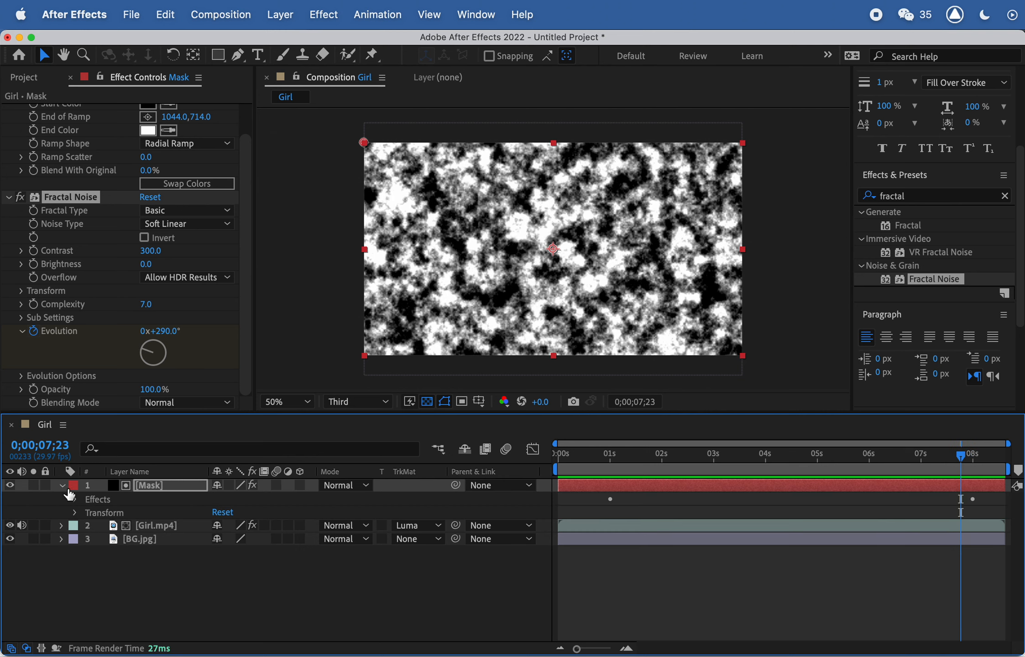
left_click(77, 499)
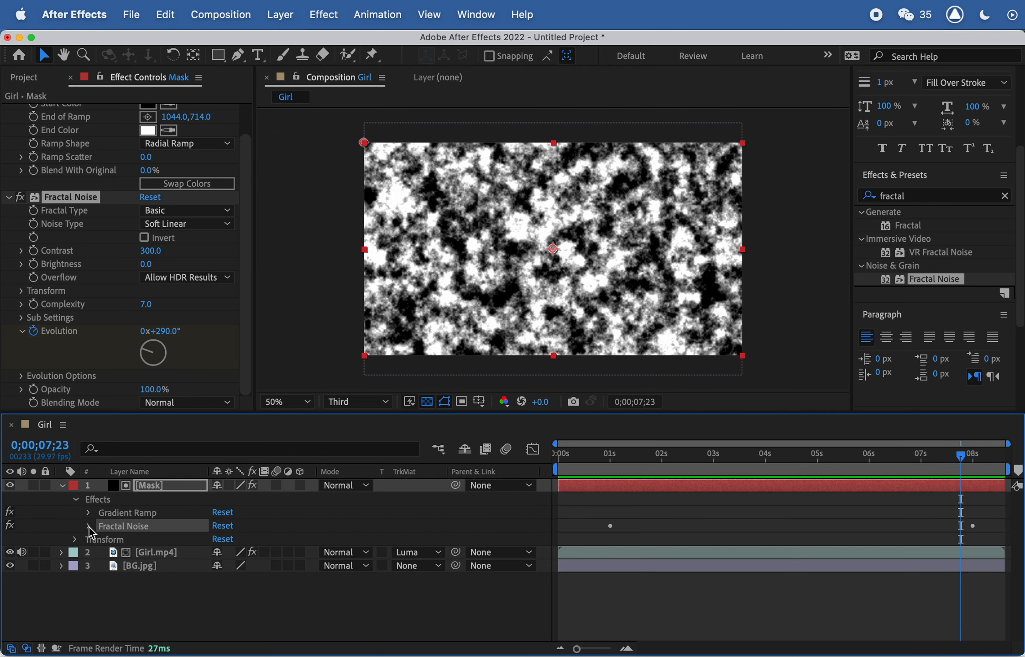
left_click(89, 527)
scroll(155, 615, "down", 3)
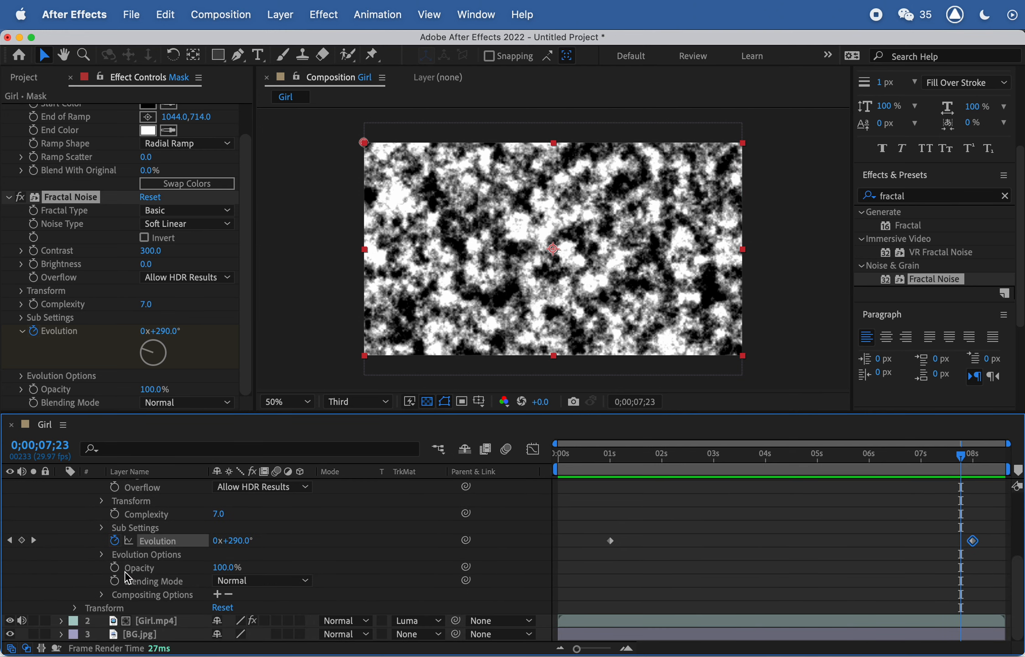
left_click(34, 541)
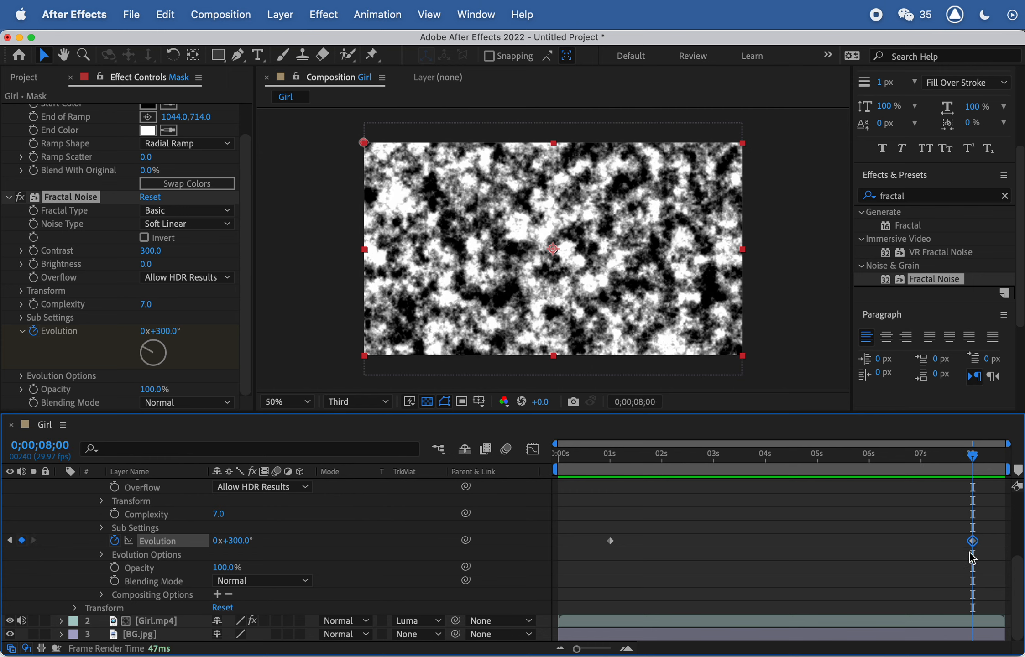
left_click(142, 332)
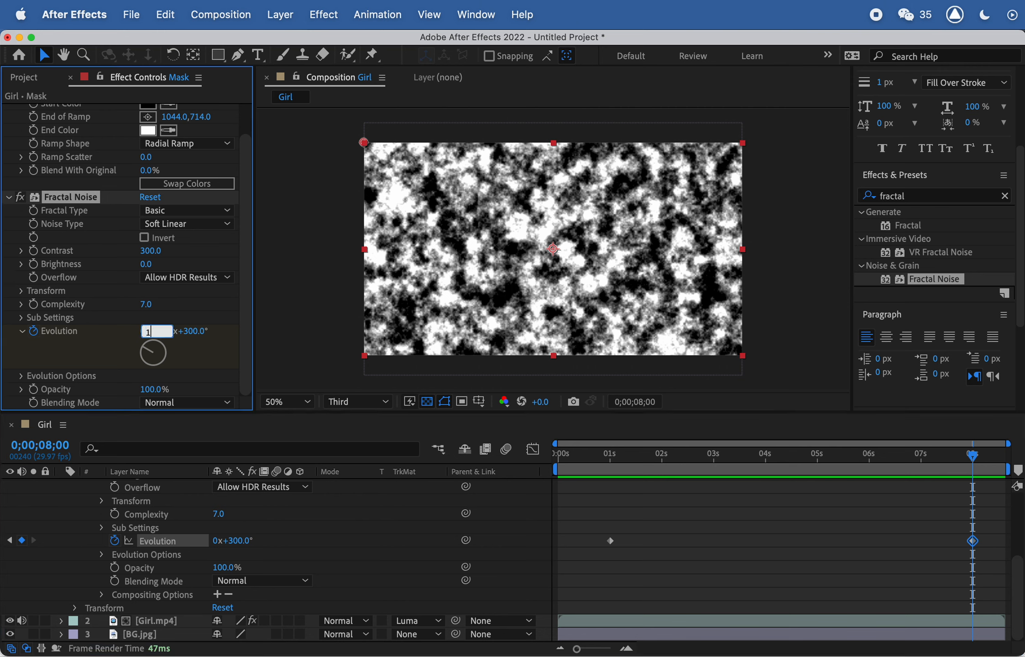
type("1")
left_click(200, 366)
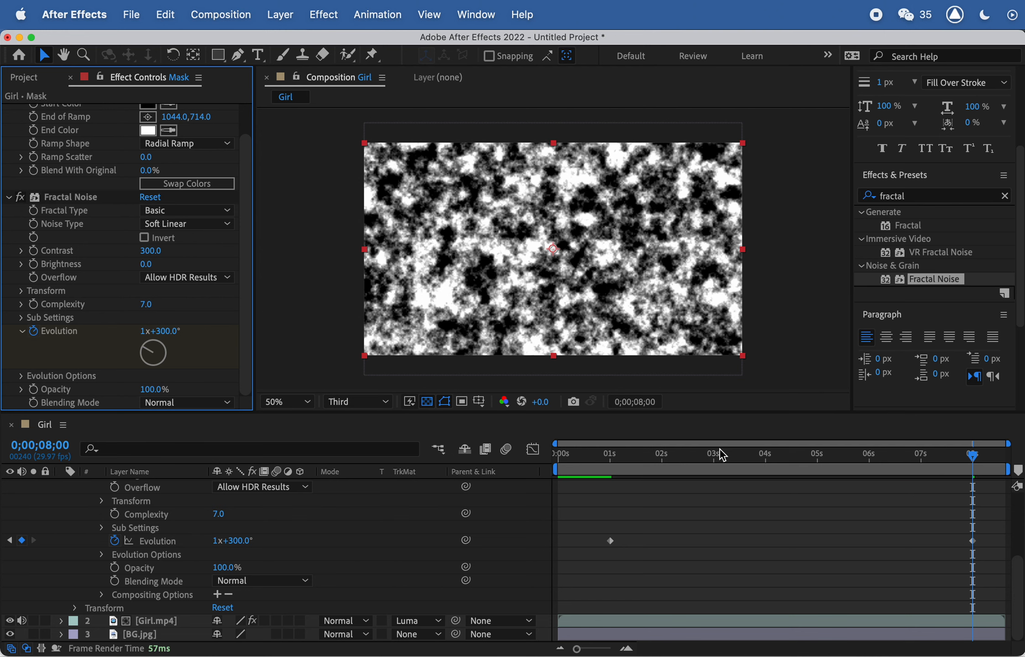
Play back the faster noise evolution from about 1 second
left_click(611, 460)
key("space")
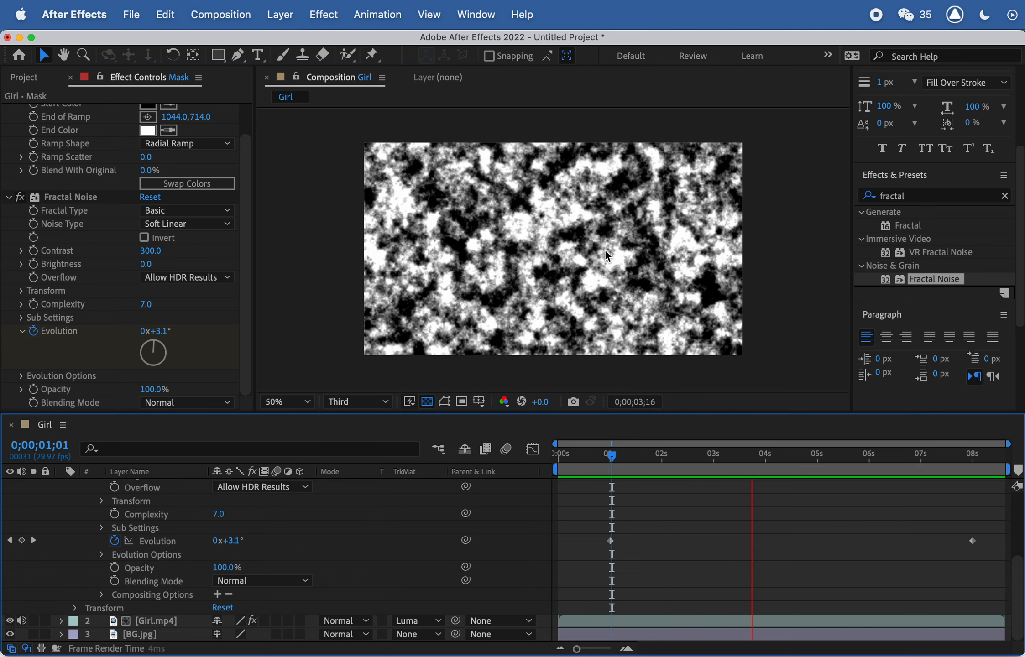
key("space")
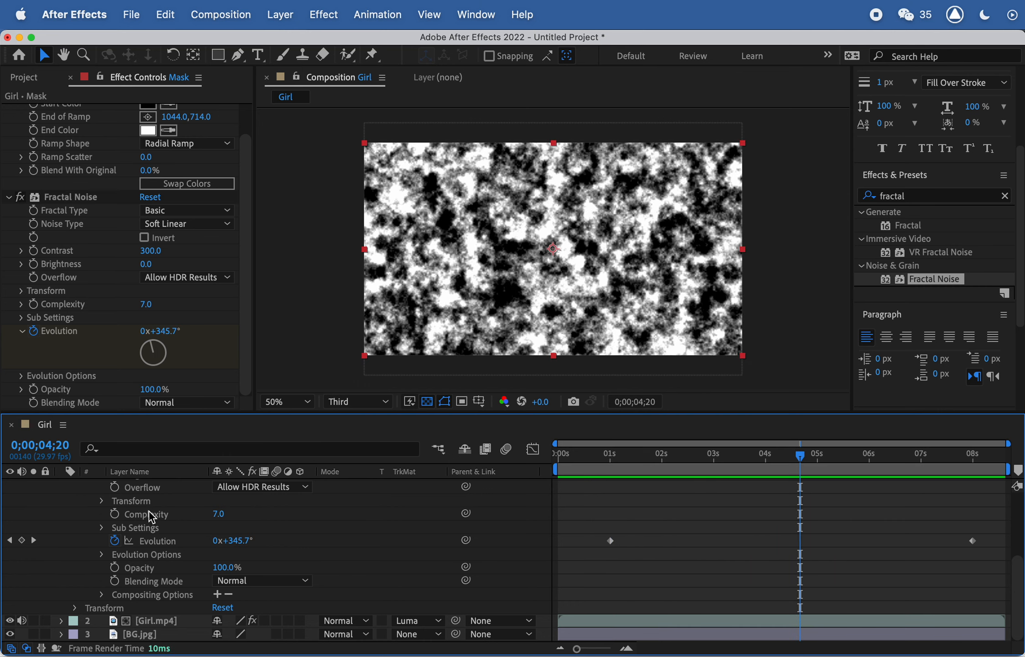
Hide the Mask layer and preview the noise matte on the girl footage from about 1.5 seconds
scroll(149, 511, "up", 5)
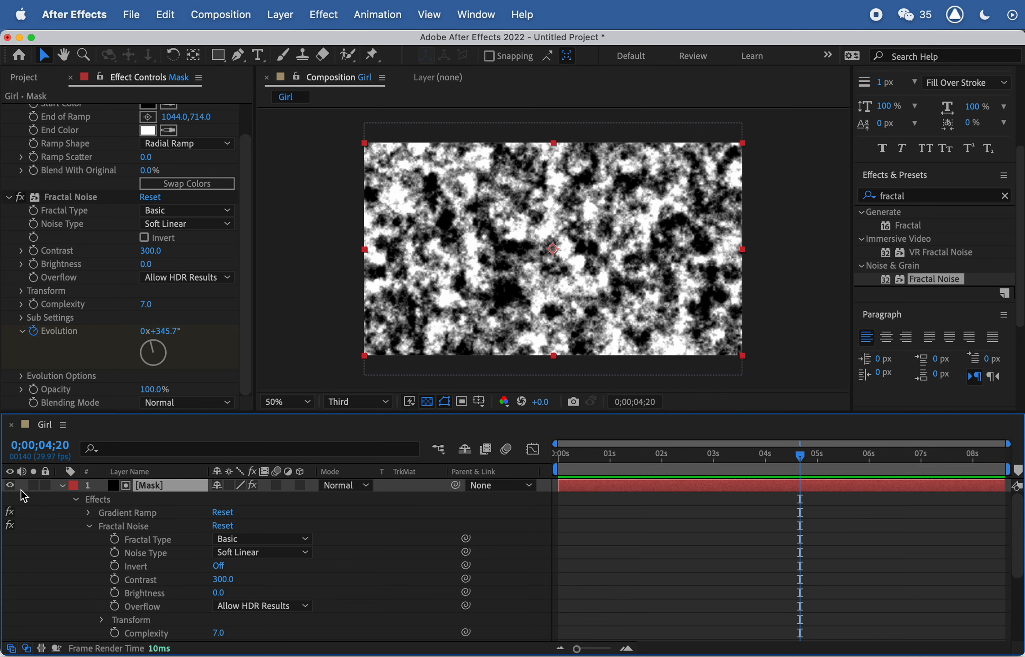
left_click(10, 485)
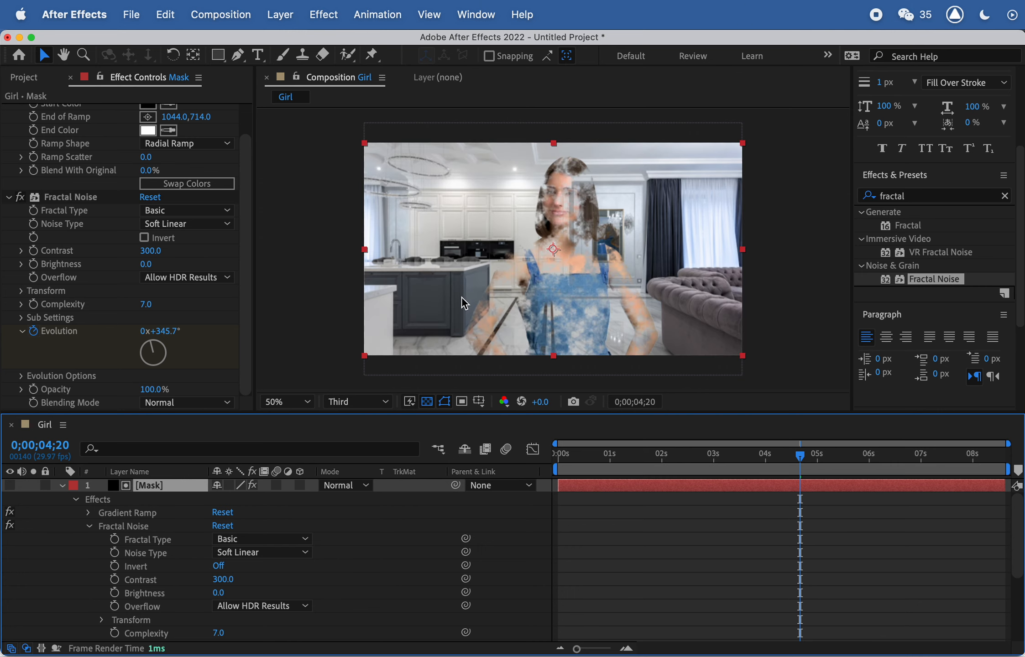
left_click(637, 451)
key("space")
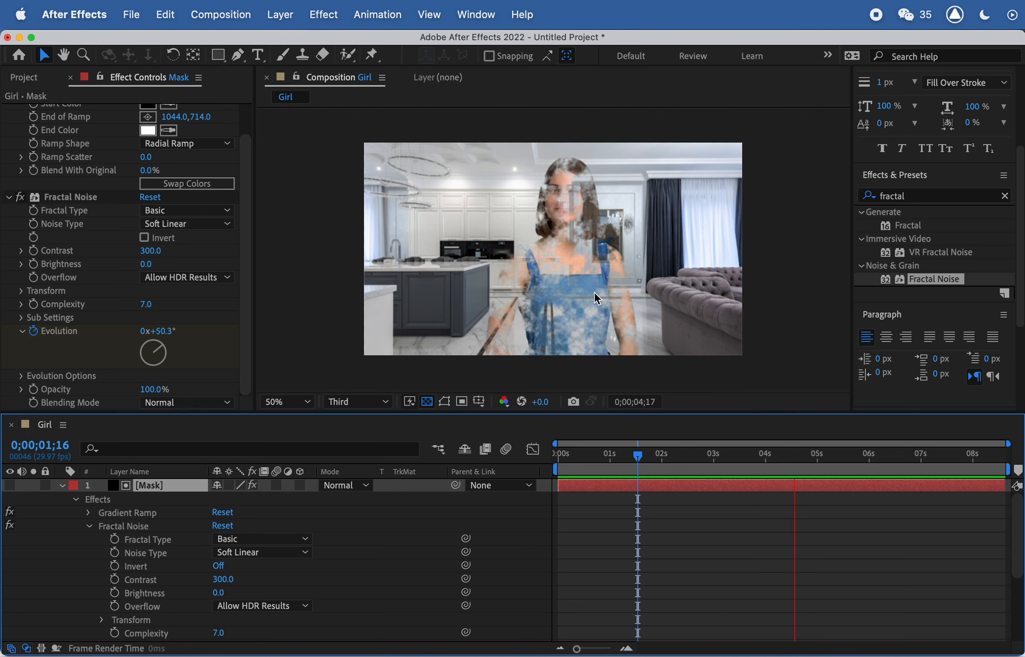
key("space")
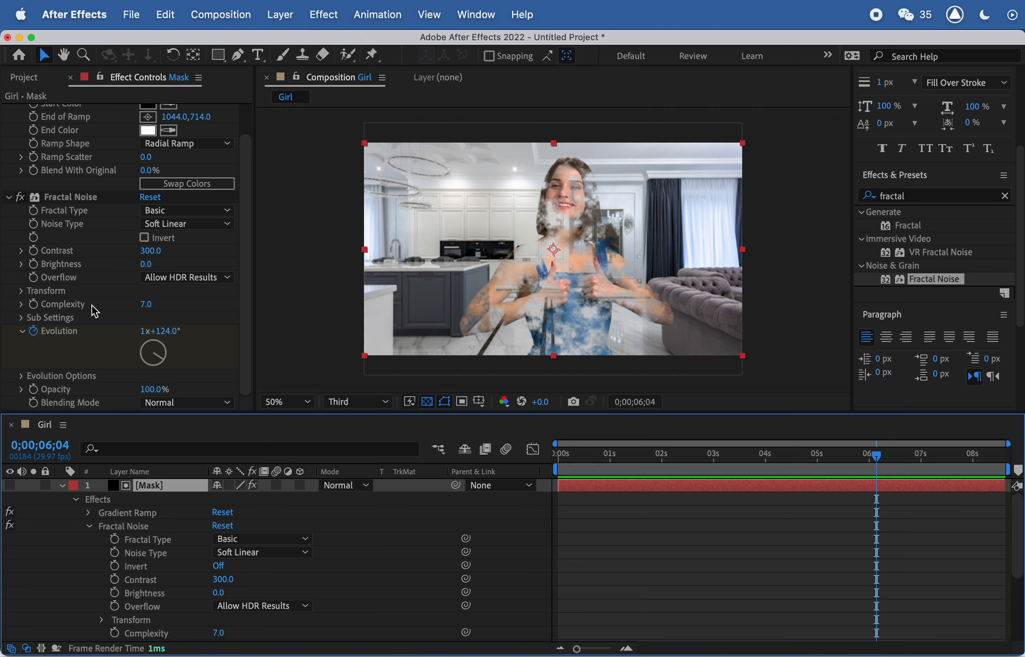
Search the effects for "level" and for "threshold", and apply the Threshold effect to the Mask layer
left_click(932, 200)
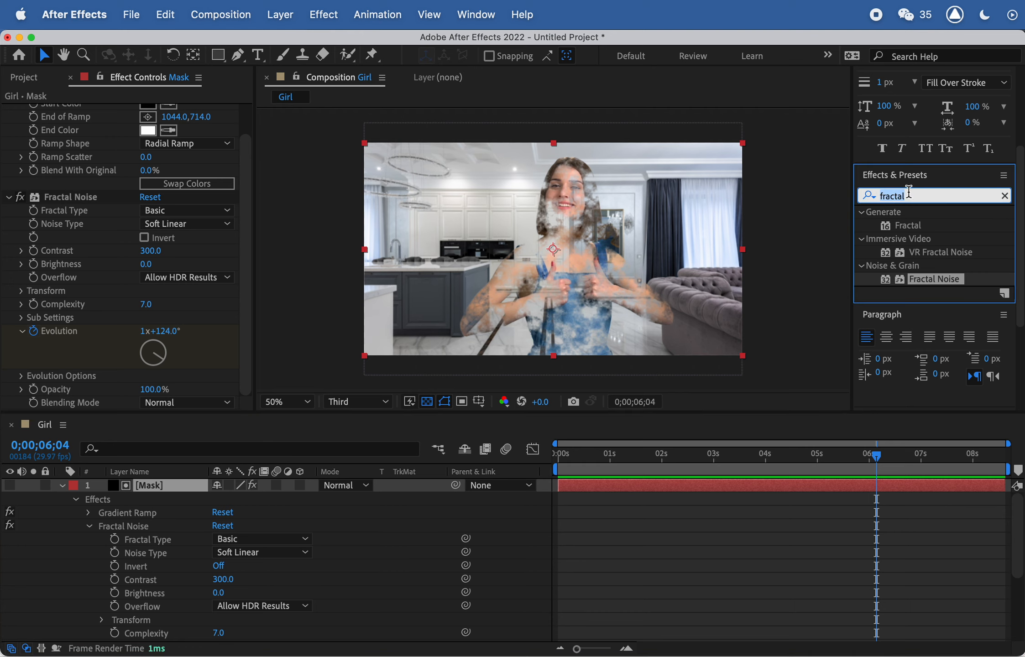
type("level")
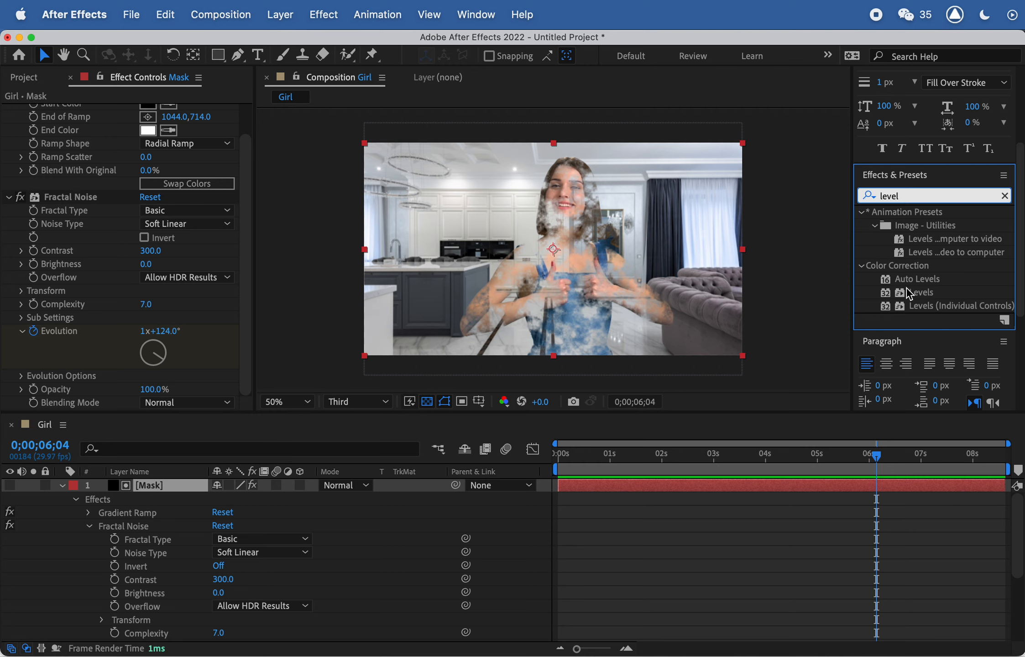
left_click_drag(903, 193, 853, 192)
type("thre")
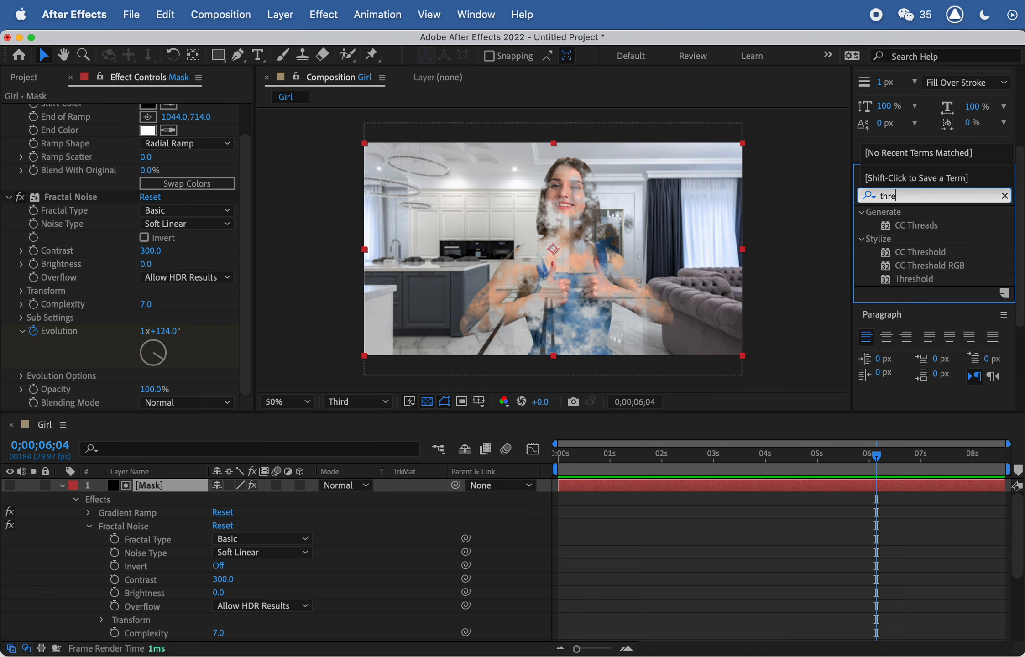
type("shold")
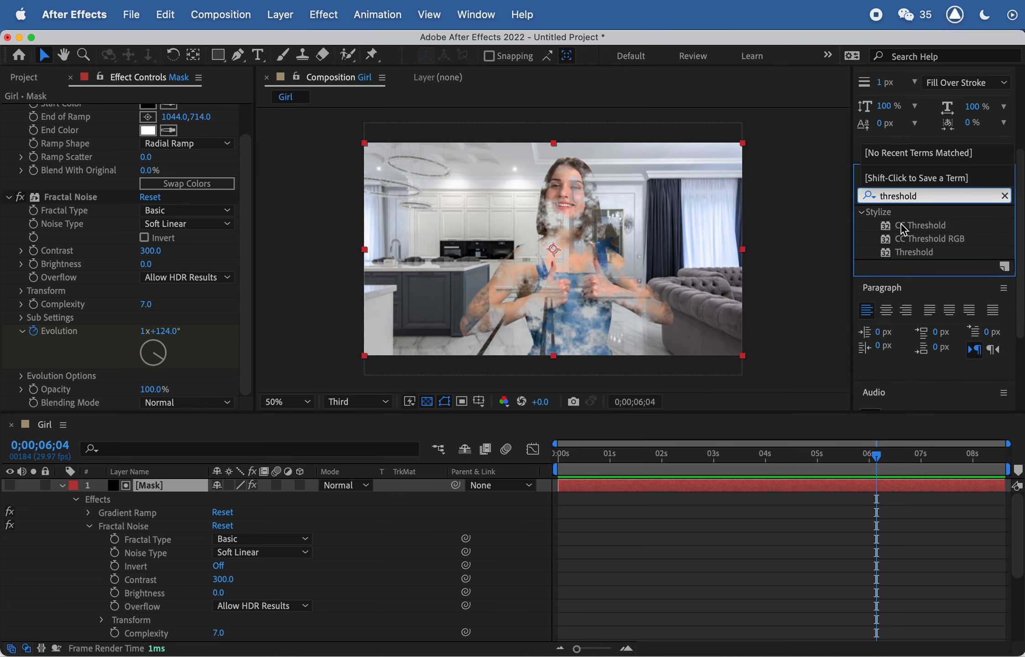
left_click(929, 279)
left_click_drag(915, 252, 156, 488)
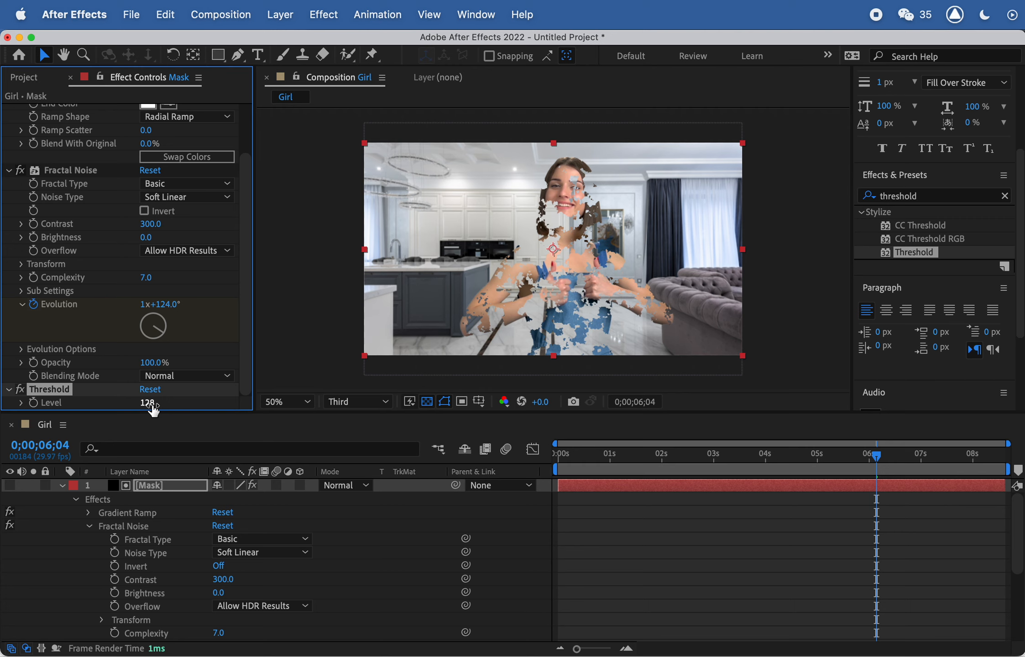
Try Threshold levels of -20 and -8 while toggling the Mask layer's visibility, and set the level to 61 with the layer hidden
left_click_drag(151, 407, 106, 406)
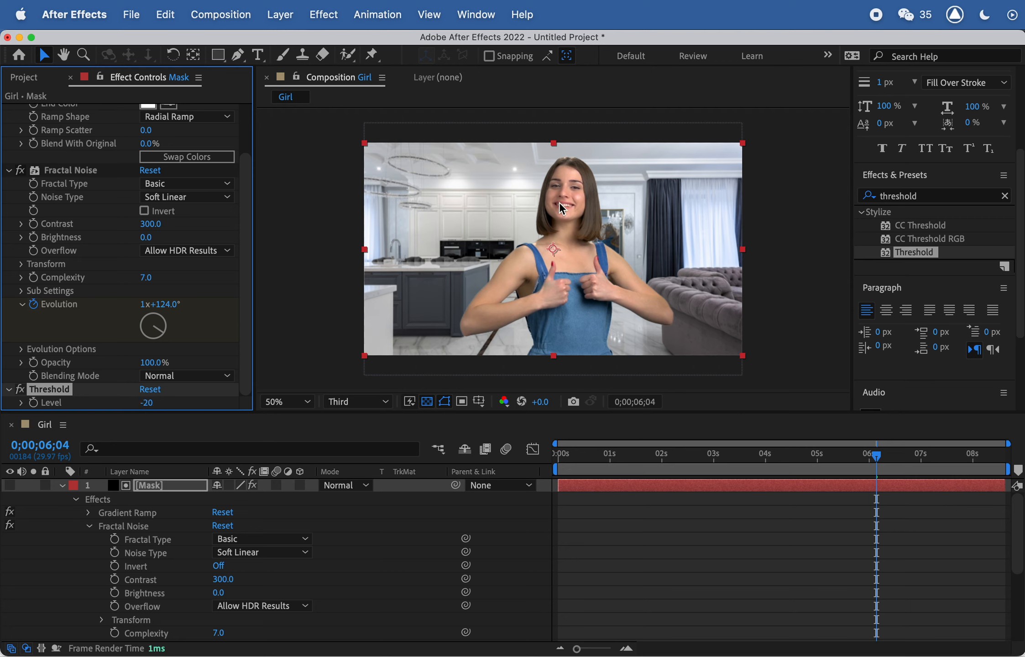
left_click(9, 485)
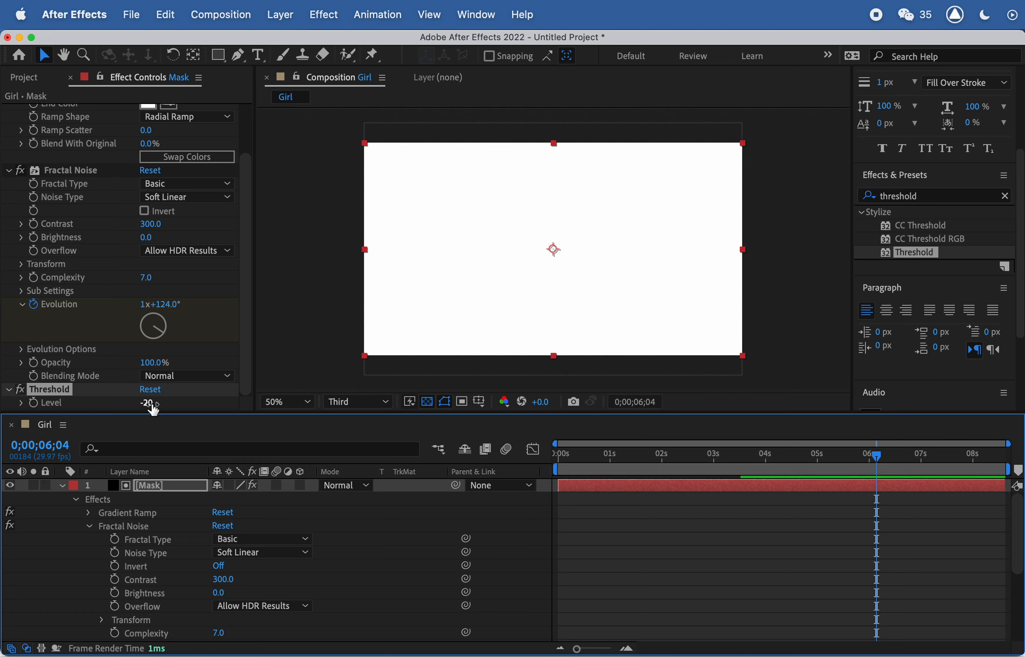
mouse_move(151, 408)
left_mouse_down()
mouse_move(235, 405)
mouse_move(149, 404)
left_mouse_up()
left_click(9, 484)
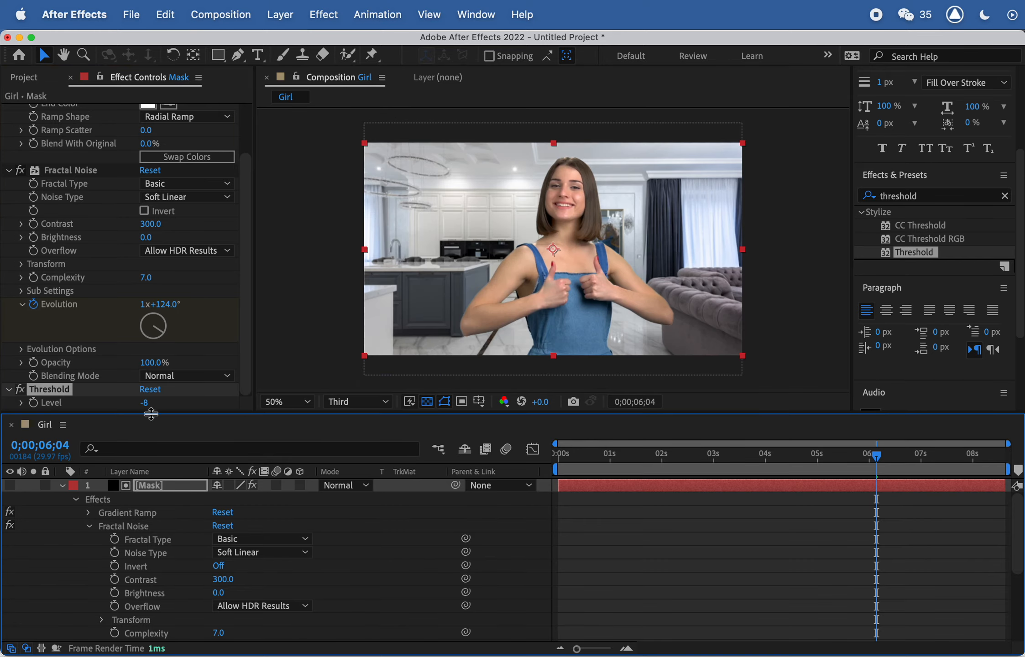
left_click_drag(145, 403, 167, 402)
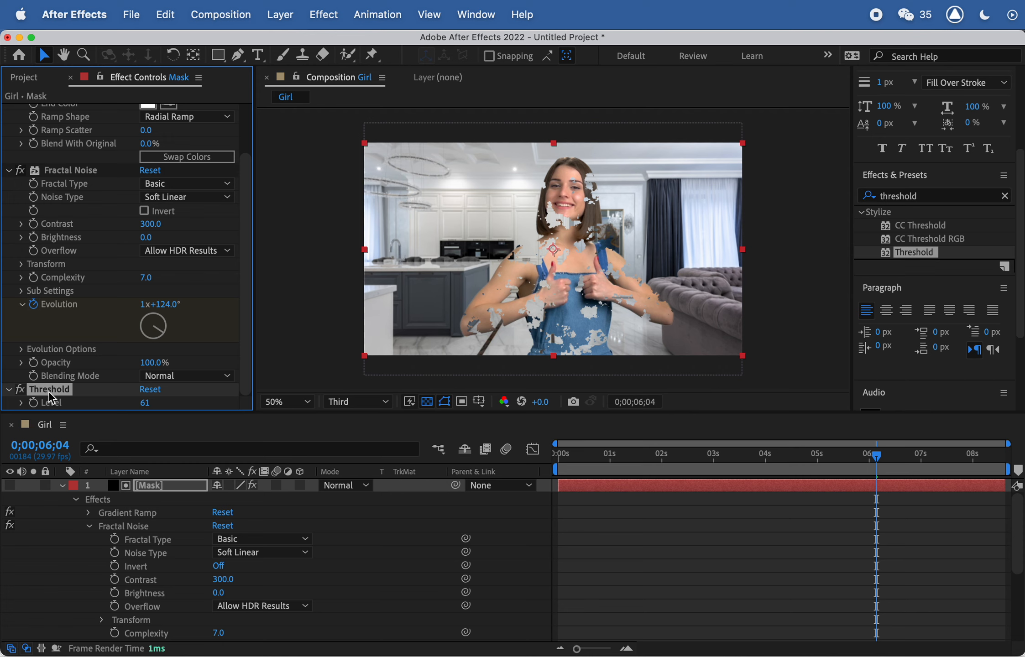
Go to 0;00;01;15 and keyframe the Mask layer's Threshold Level at -20
mouse_move(653, 459)
left_mouse_down()
mouse_move(617, 458)
mouse_move(637, 459)
left_mouse_up()
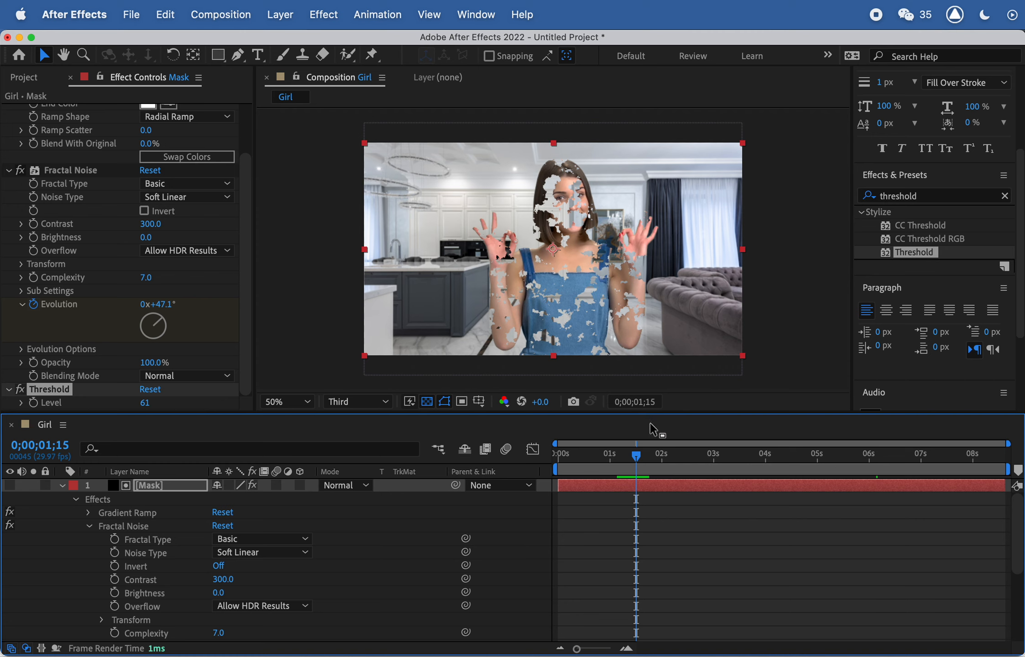
left_click(160, 406)
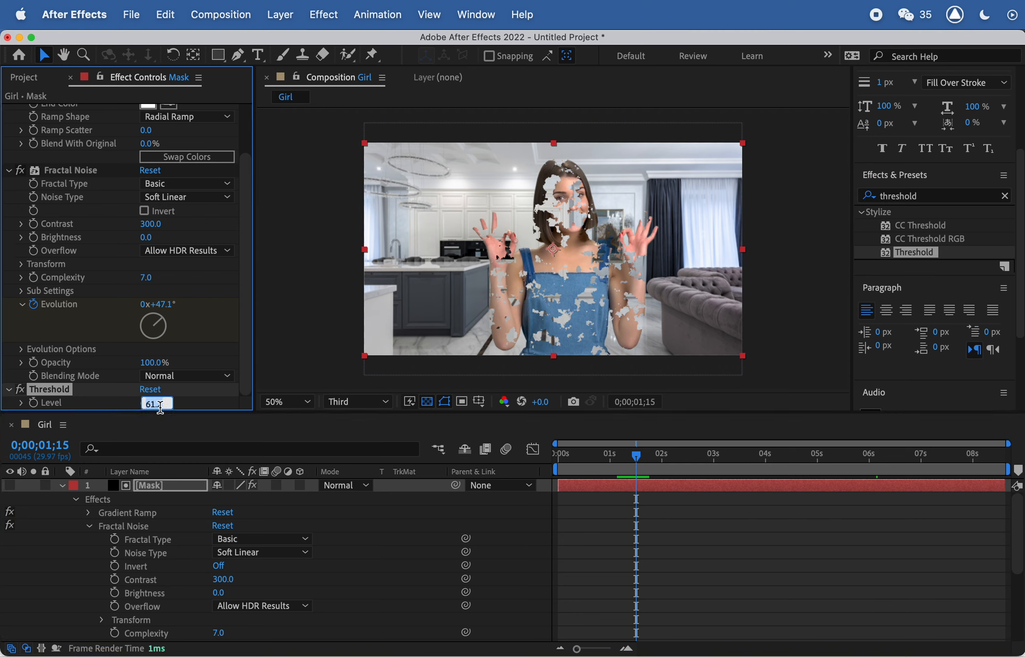
key("BackSpace")
key("Return")
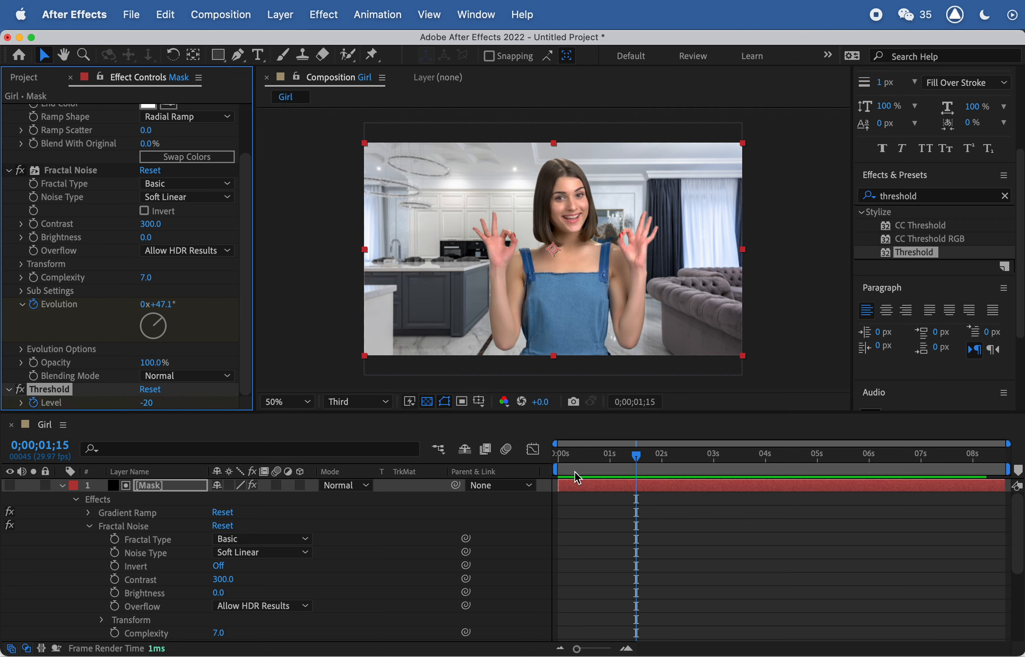
Go to 0;00;02;15 and set the Threshold Level keyframe to 400
left_click_drag(636, 461, 765, 462)
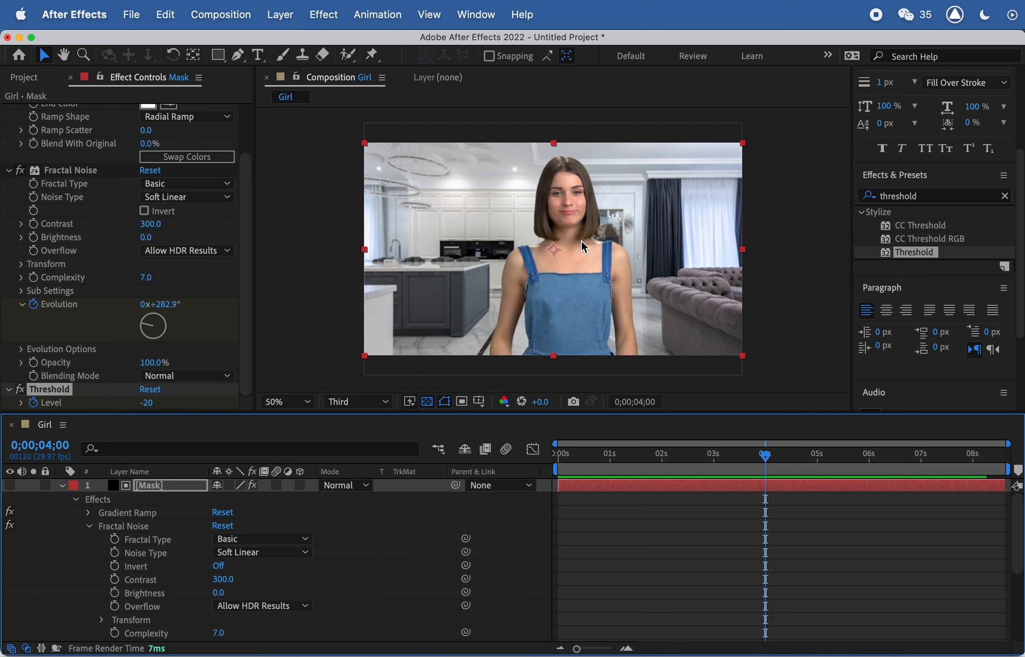
left_click_drag(642, 459, 687, 465)
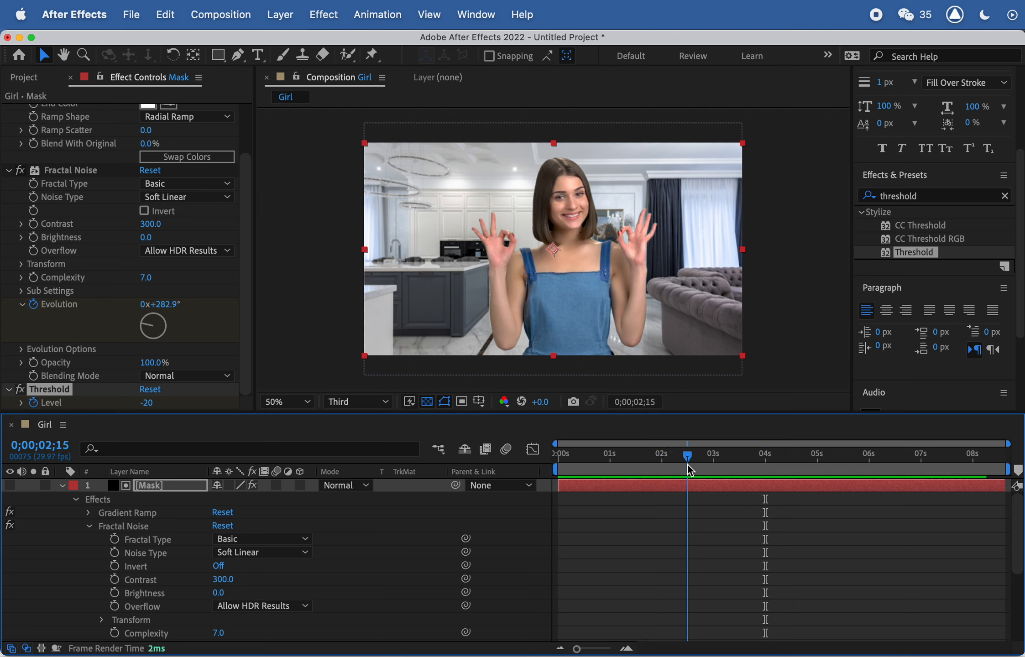
left_click_drag(147, 402, 279, 402)
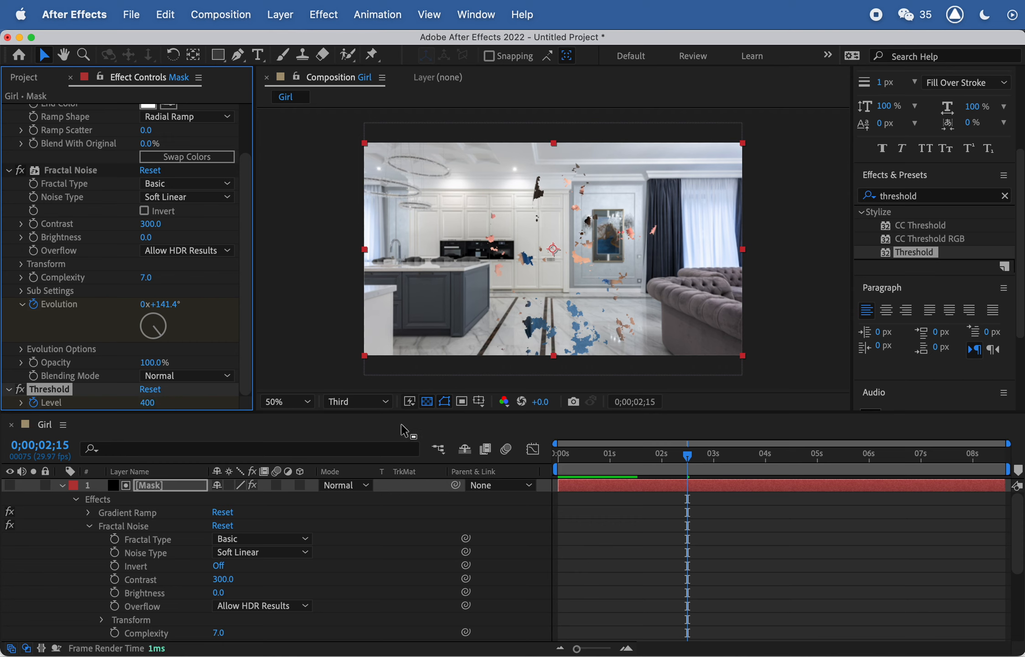
Preview the reveal from 0;00;01;15, and move the second Threshold Level keyframe to about 4 seconds
left_click_drag(687, 453, 763, 456)
key("space")
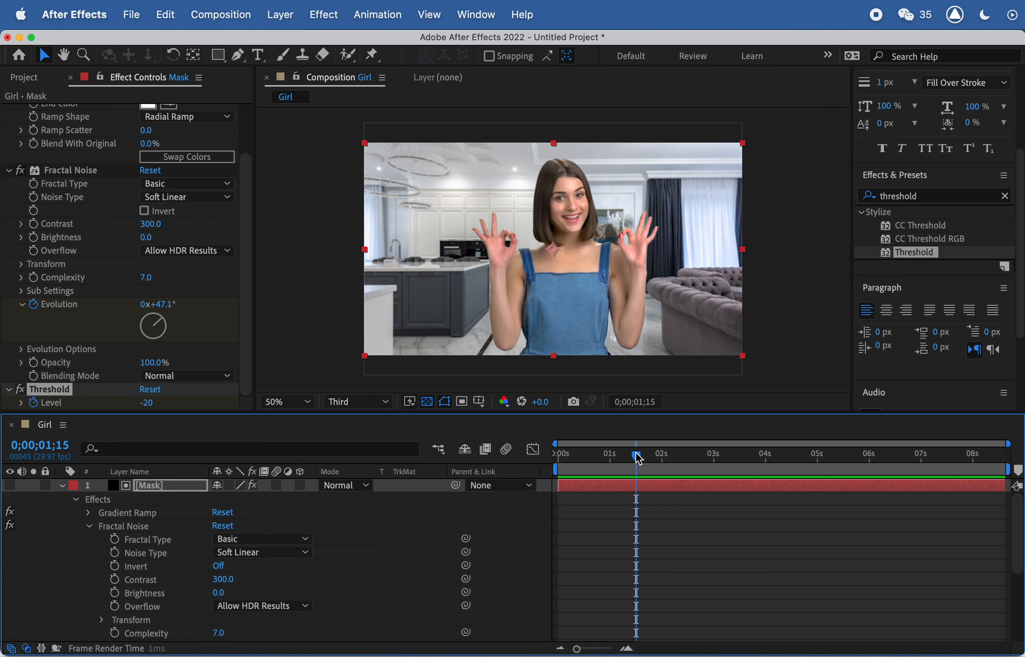
key("space")
left_click(686, 461)
scroll(380, 568, "down", 5)
left_click_drag(690, 582, 767, 596)
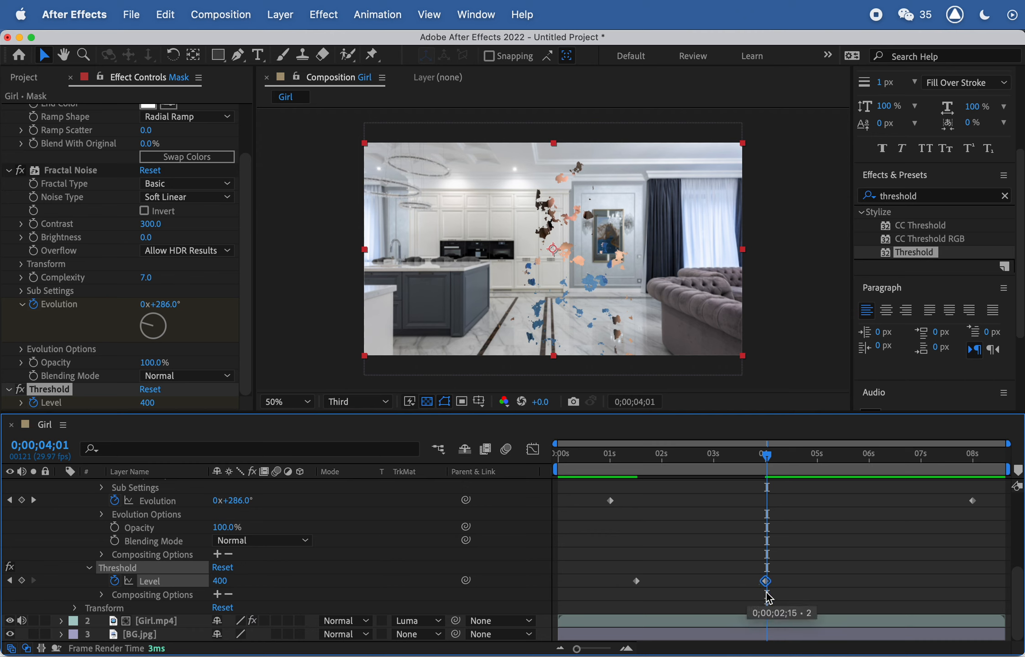
Scrub through the transition, return to 0;00;01;15 and add a Fractal Noise Brightness keyframe of 0.0
left_click(766, 456)
left_click_drag(768, 457, 633, 459)
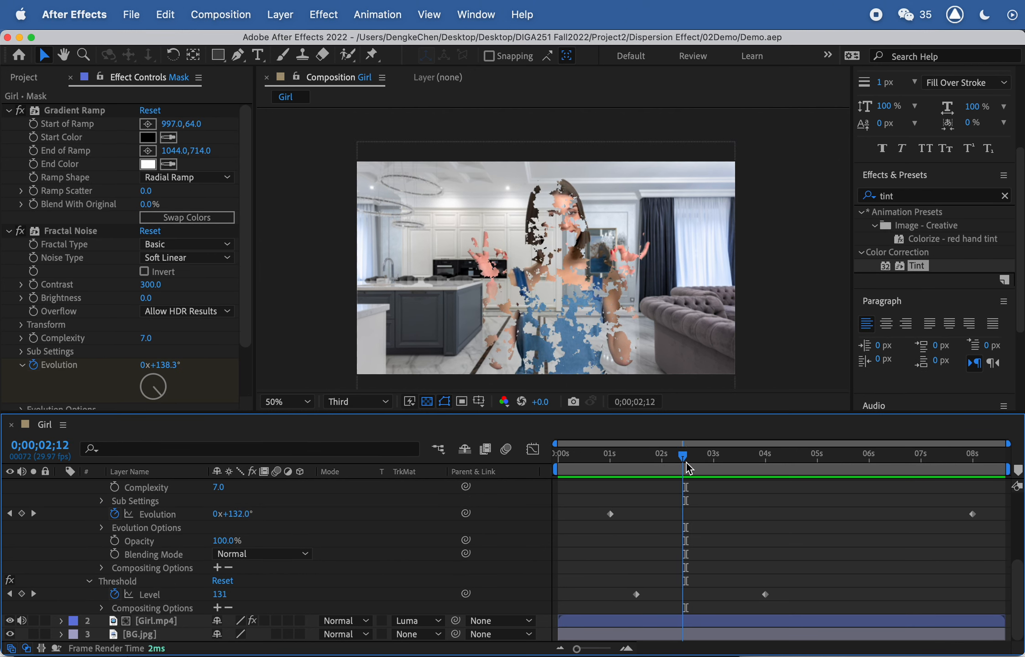
left_click_drag(686, 463, 635, 467)
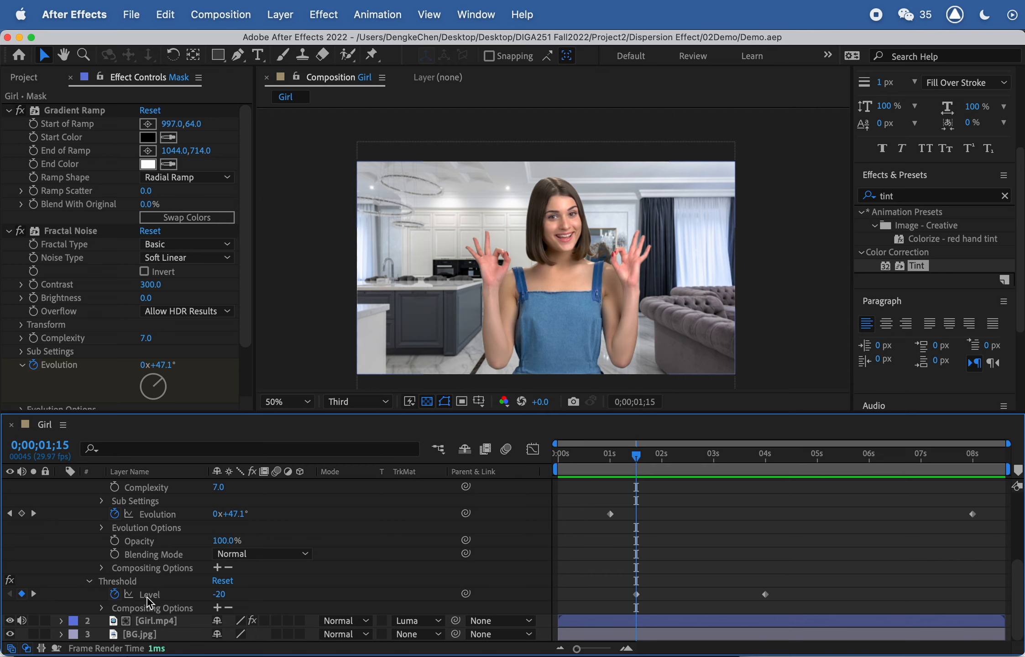
scroll(148, 555, "up", 5)
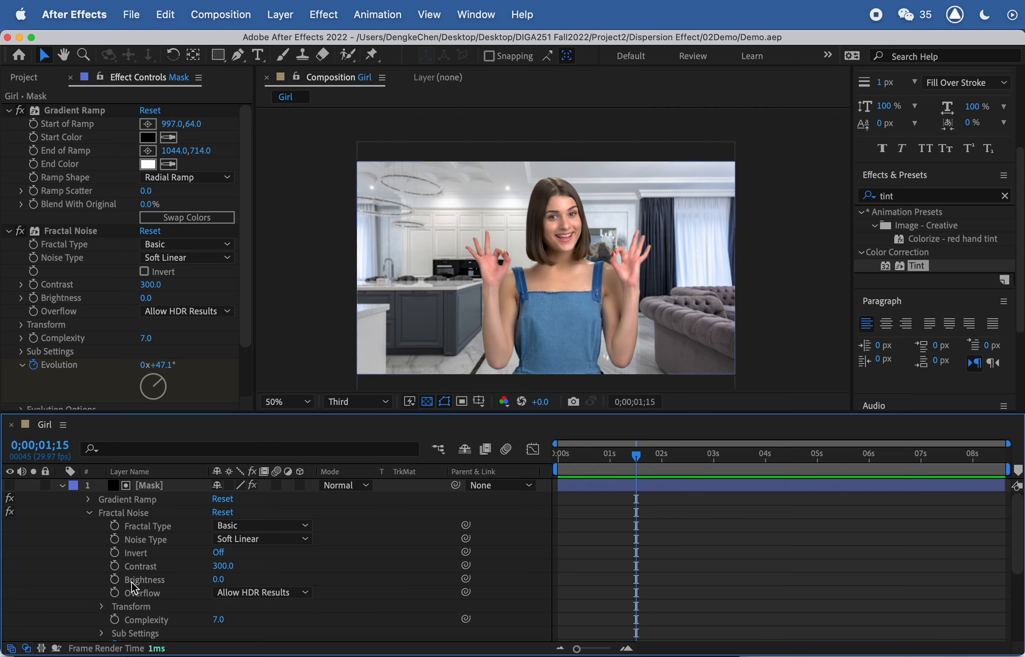
left_click(114, 579)
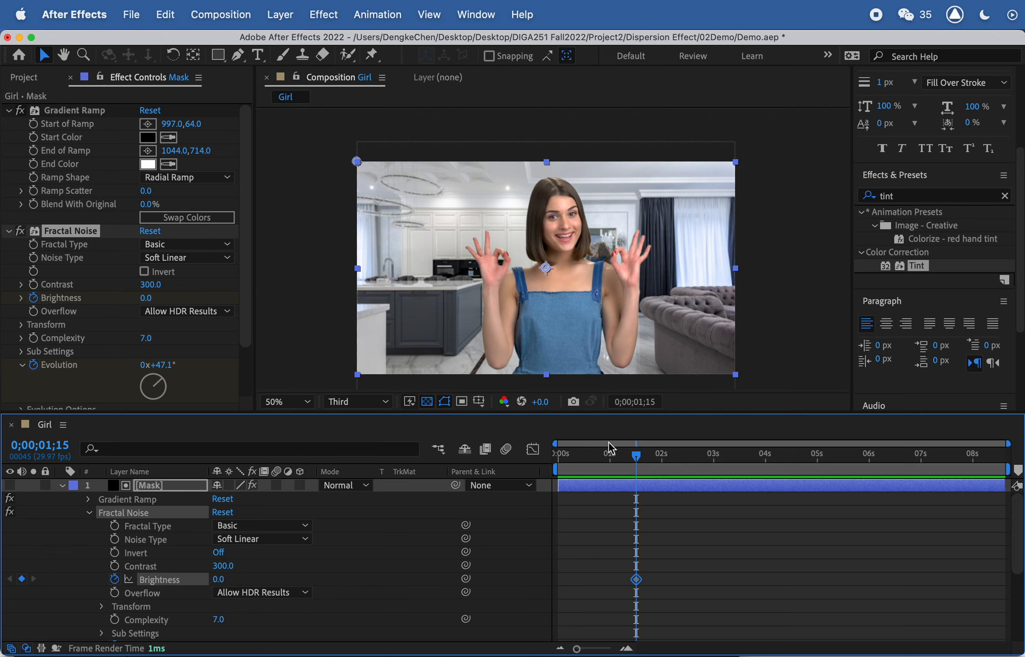
Set a Fractal Noise Brightness keyframe of -100 at 0;00;04;00 and scrub back to check the dissolve
left_click_drag(639, 455, 766, 460)
scroll(745, 488, "down", 5)
scroll(769, 571, "up", 2)
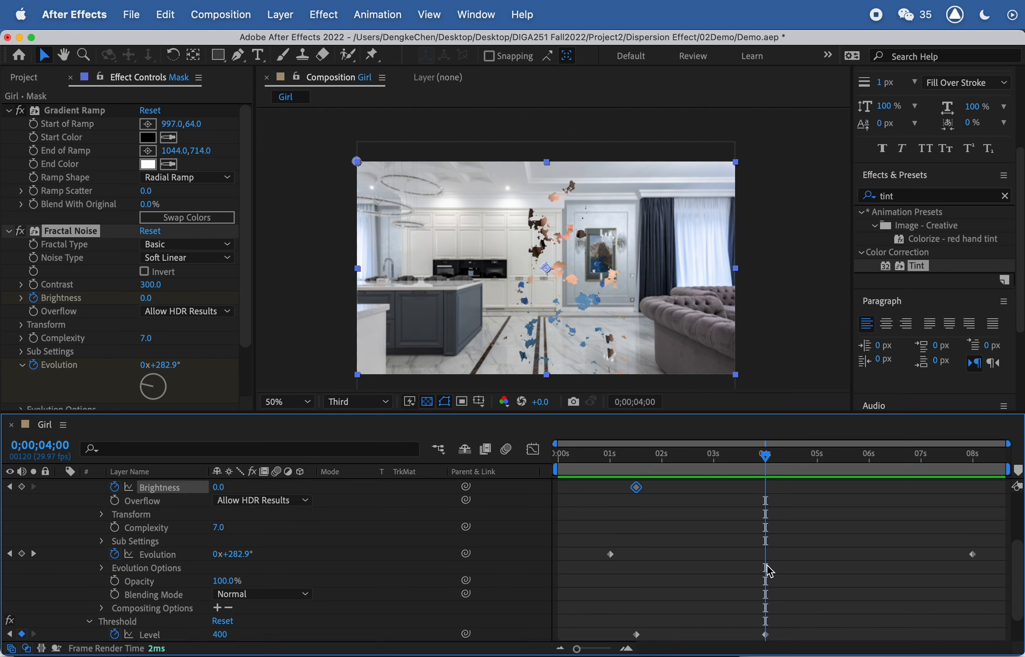
scroll(768, 571, "up", 3)
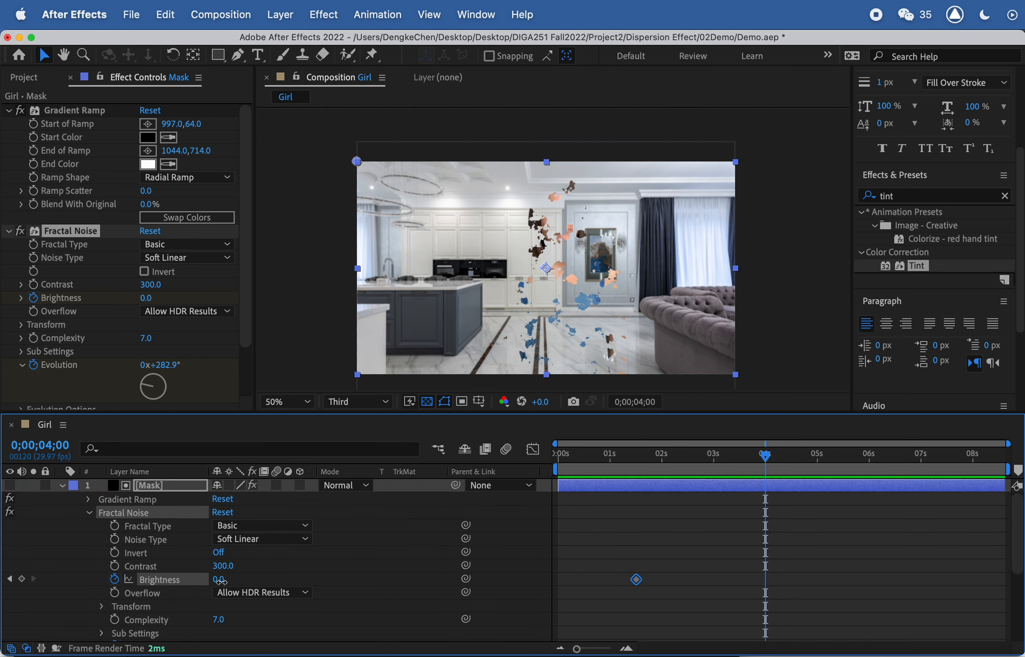
left_click_drag(219, 580, 111, 593)
left_click(224, 579)
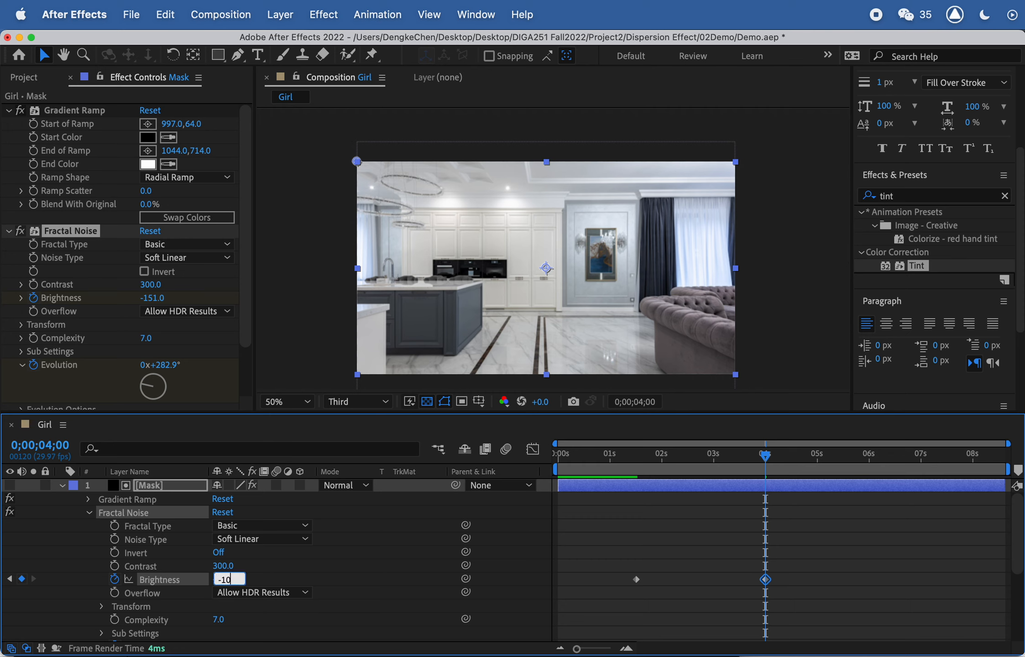
key("Return")
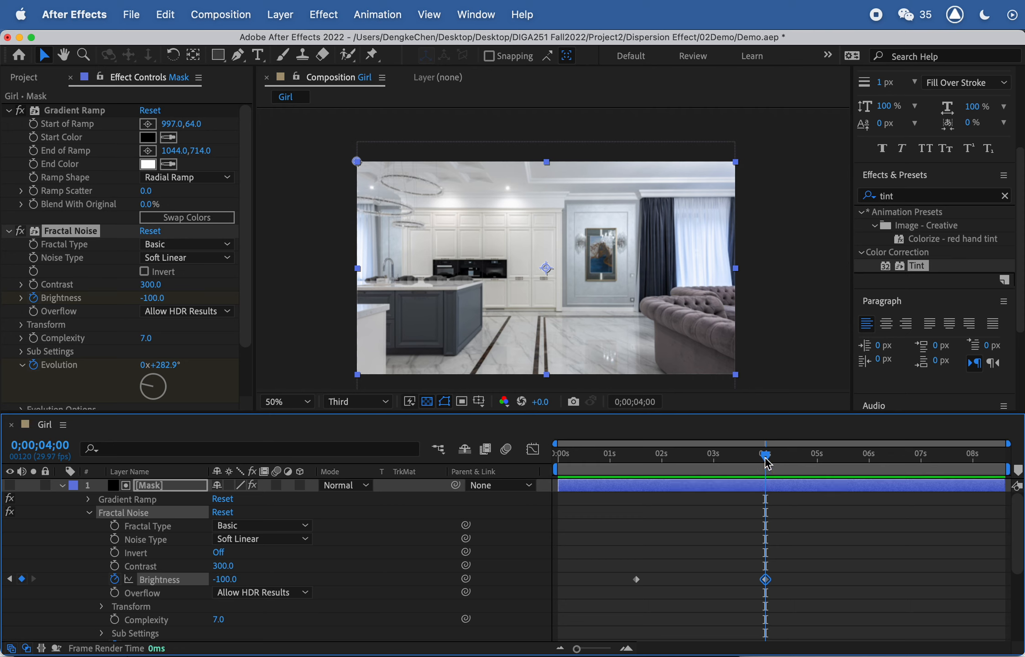
left_click_drag(765, 456, 660, 464)
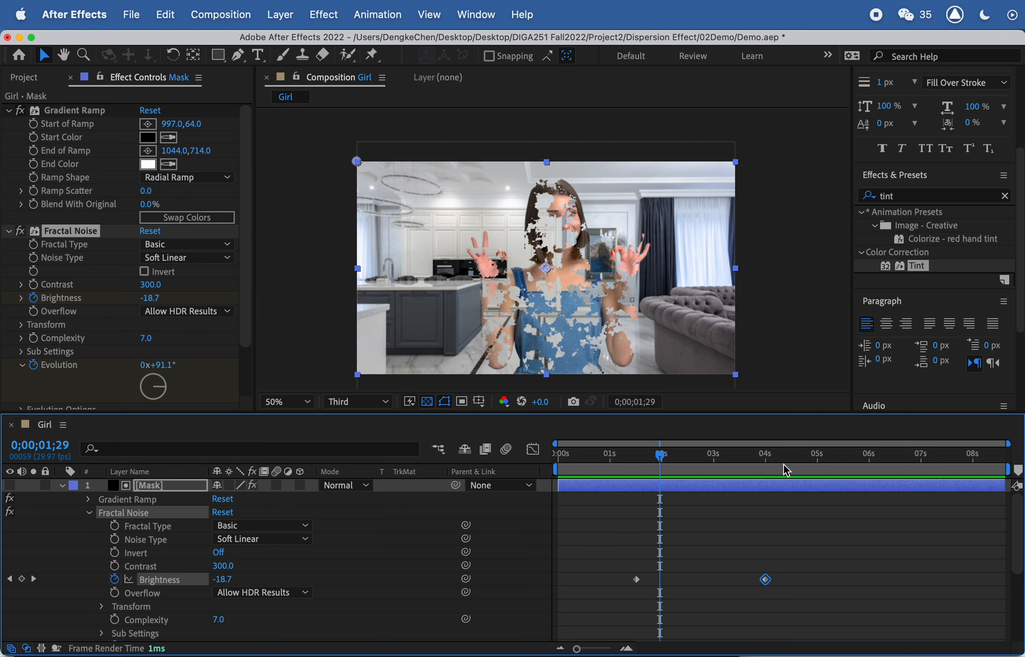
Collapse the Mask layer, label the Mask and Girl.mp4 layers Blue, and duplicate the pair
left_click(62, 485)
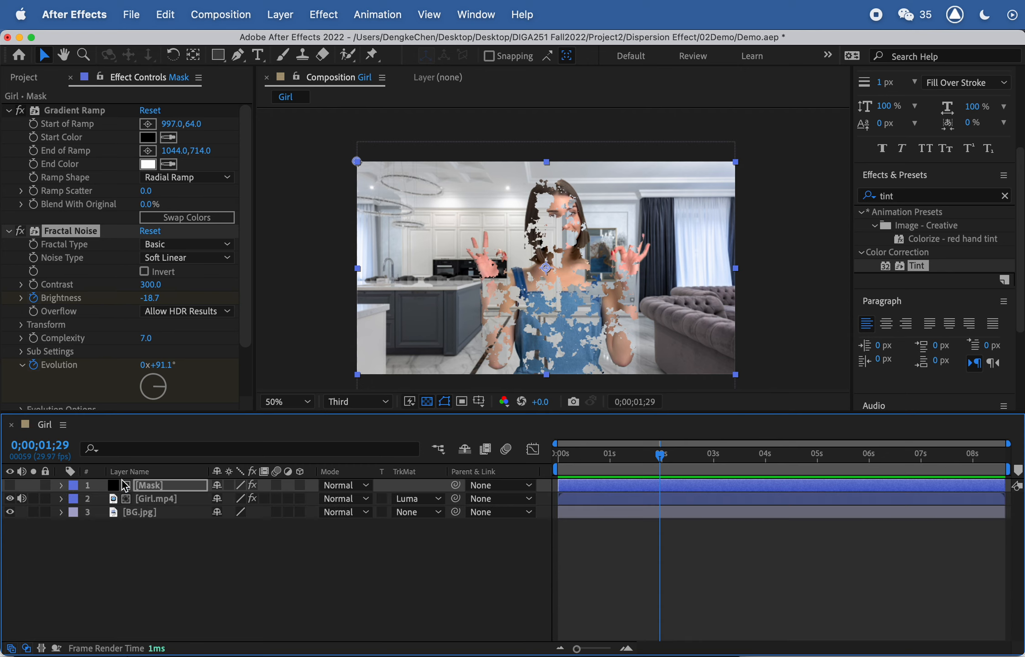
left_click(149, 497)
left_click(151, 486)
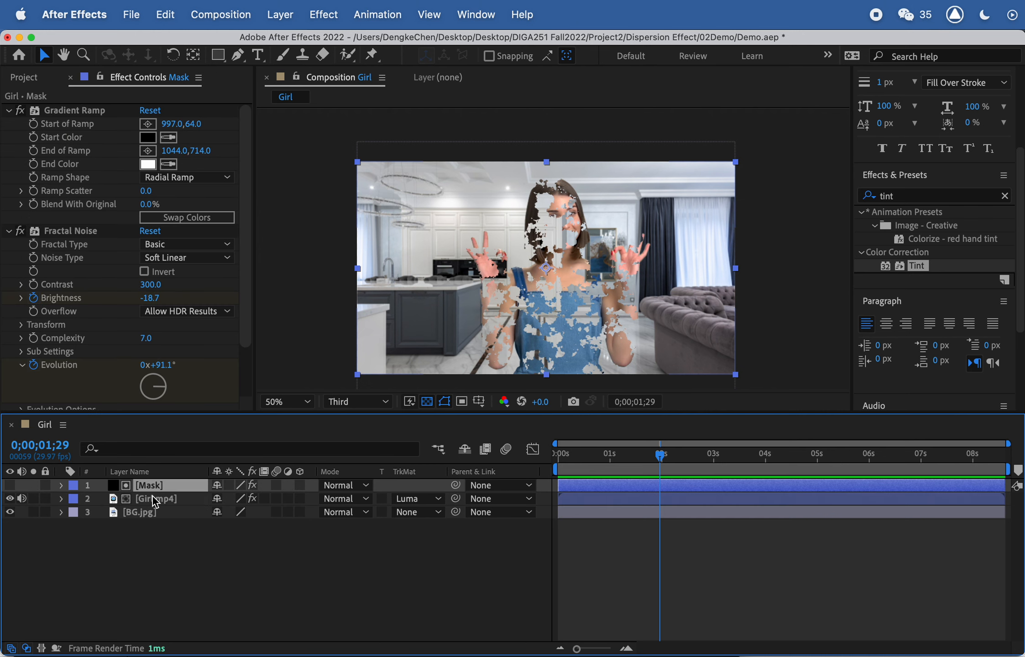
left_click(152, 496, "shift")
left_click(73, 484)
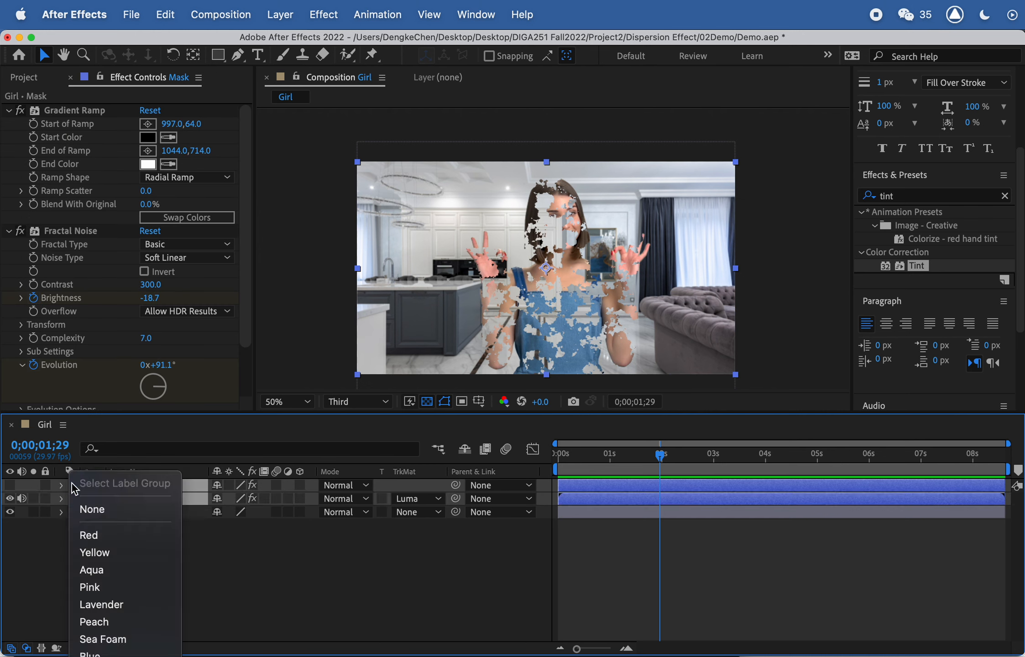
left_click(105, 653)
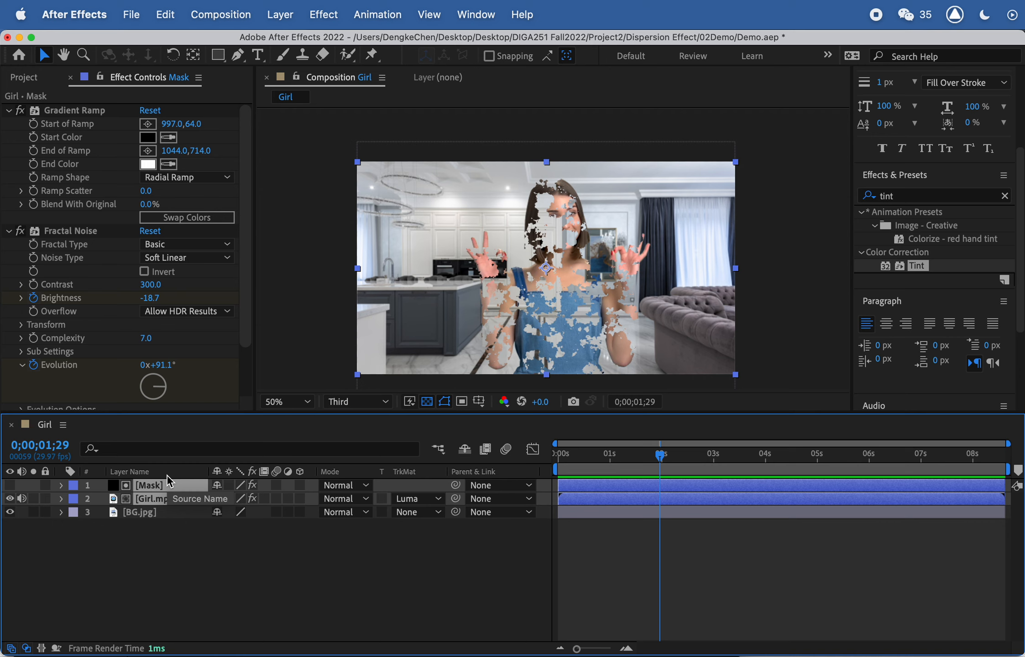
key("super+d")
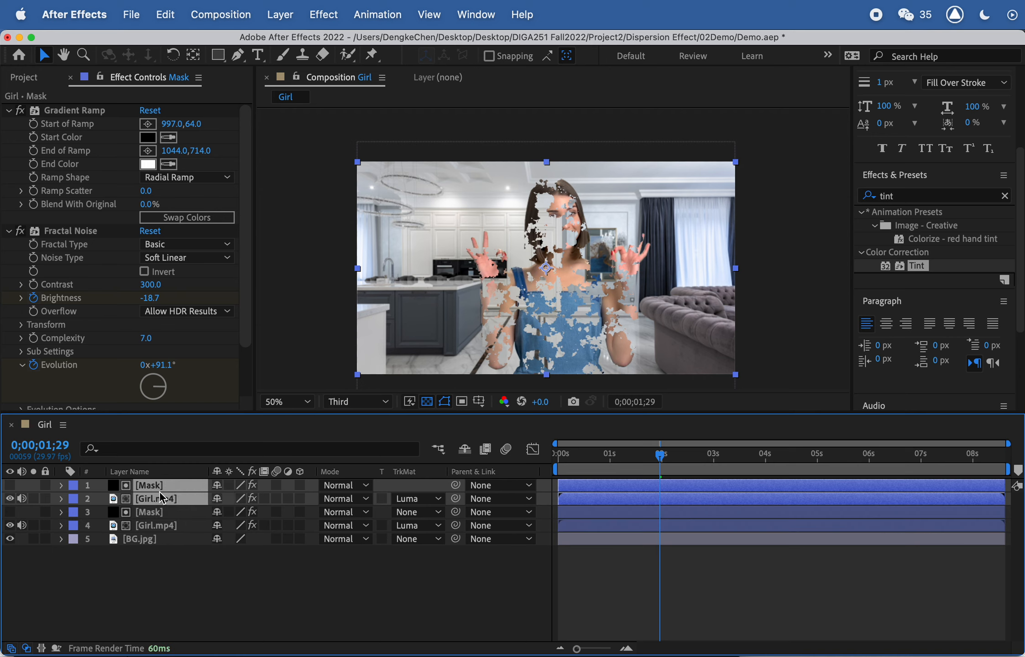
left_click(161, 509)
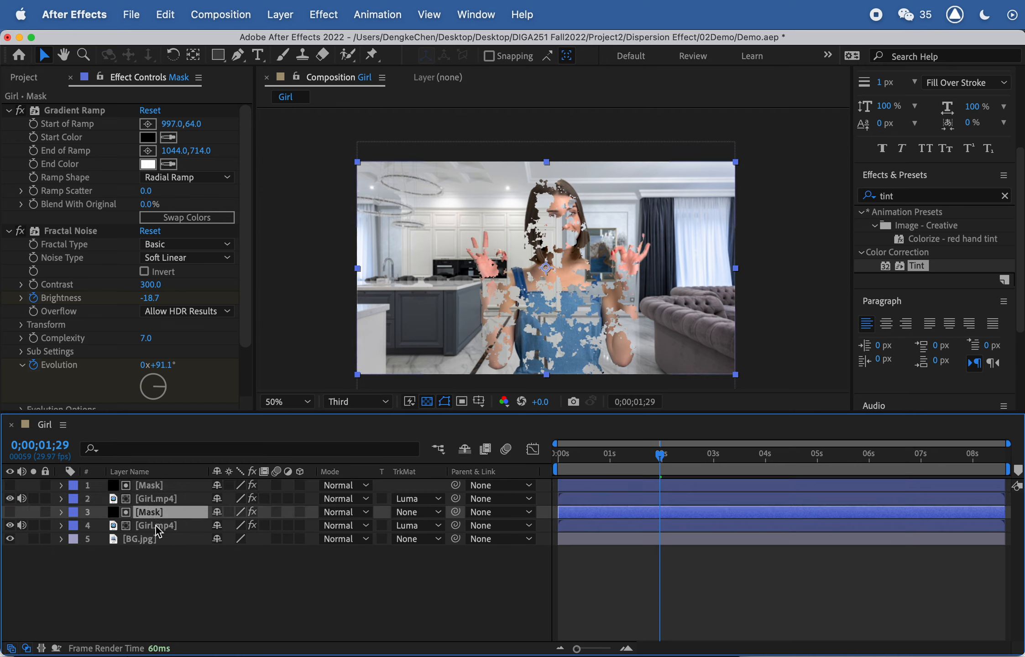
left_click(149, 523, "shift")
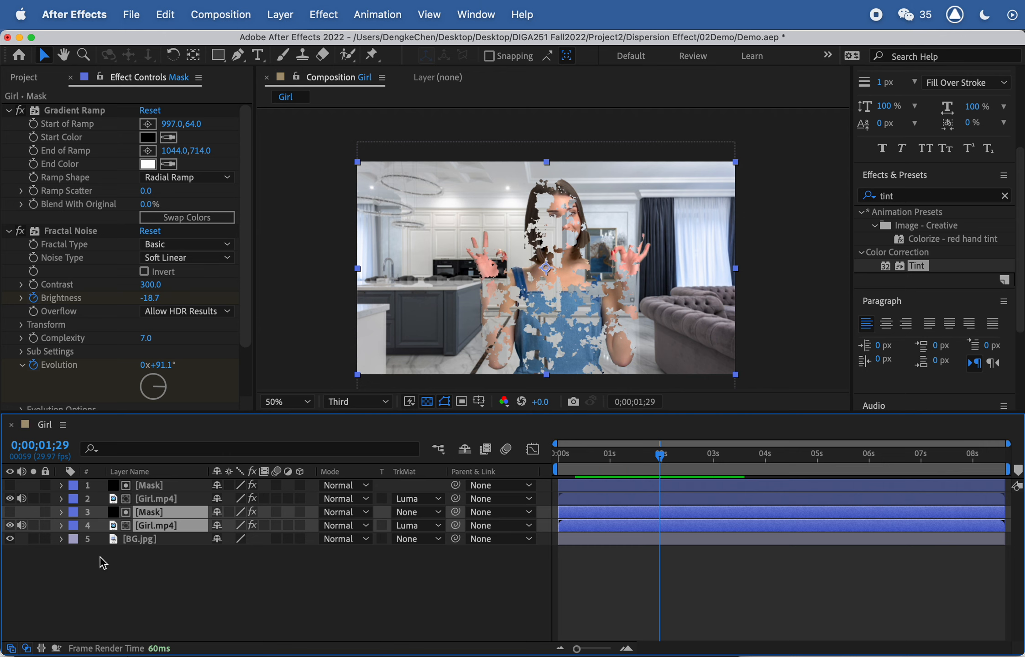
left_click(158, 580)
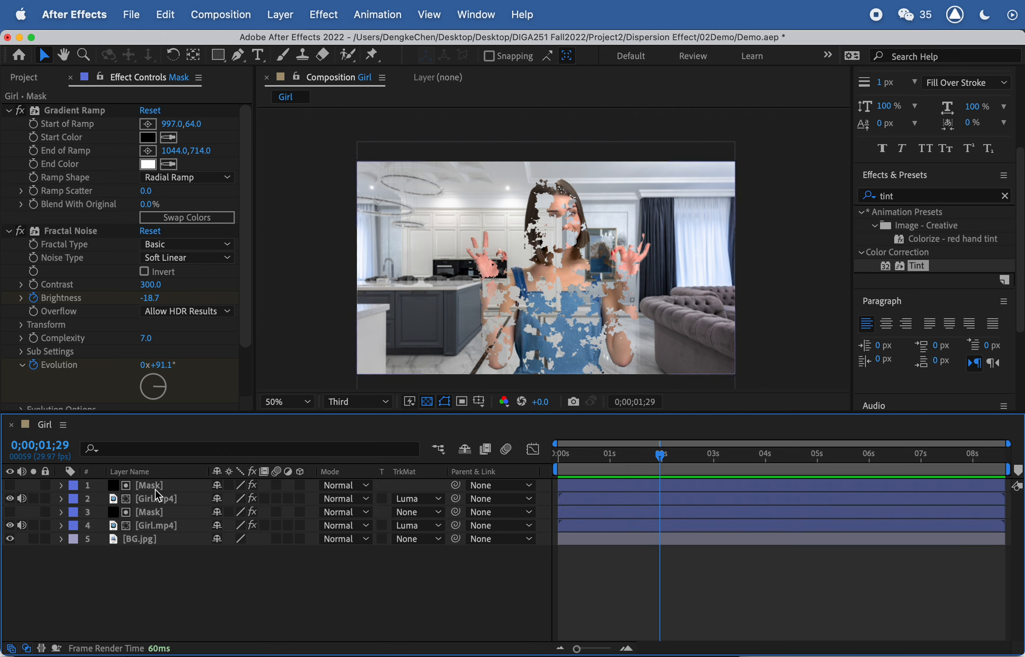
On the lower Mask layer, shift the Brightness and Threshold Level keyframes together so they start at about 2 seconds
left_click(150, 514)
key("e")
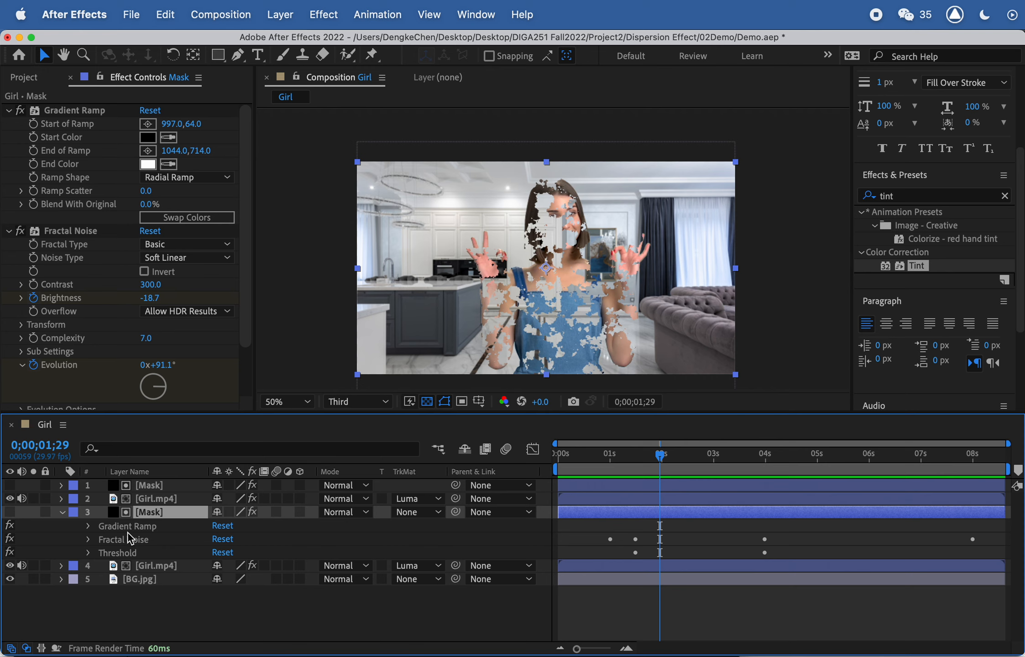
left_click(89, 539)
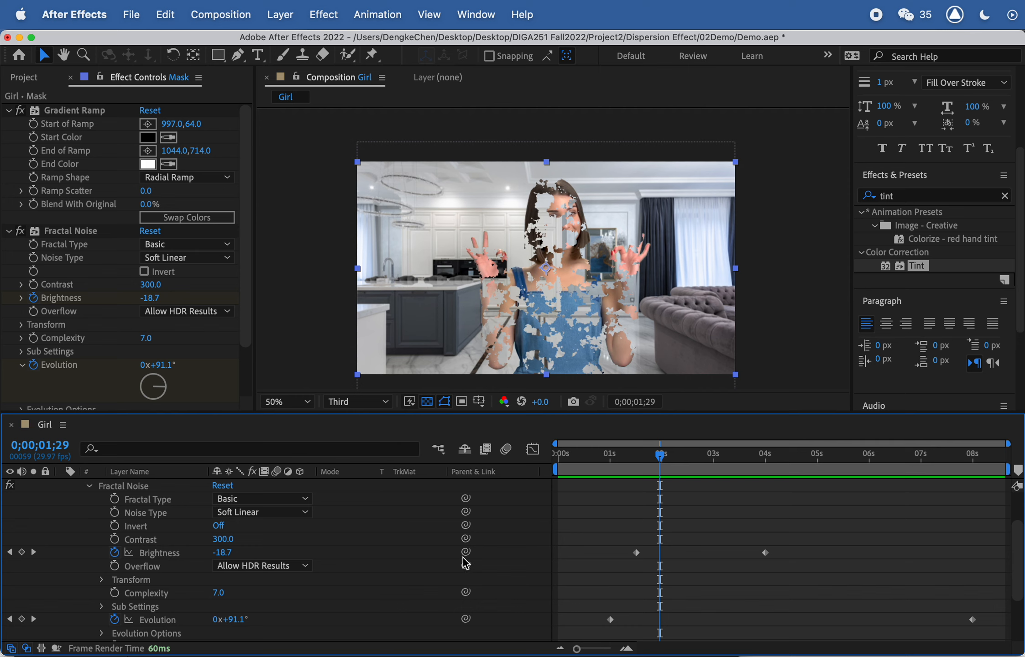
scroll(647, 548, "down", 5)
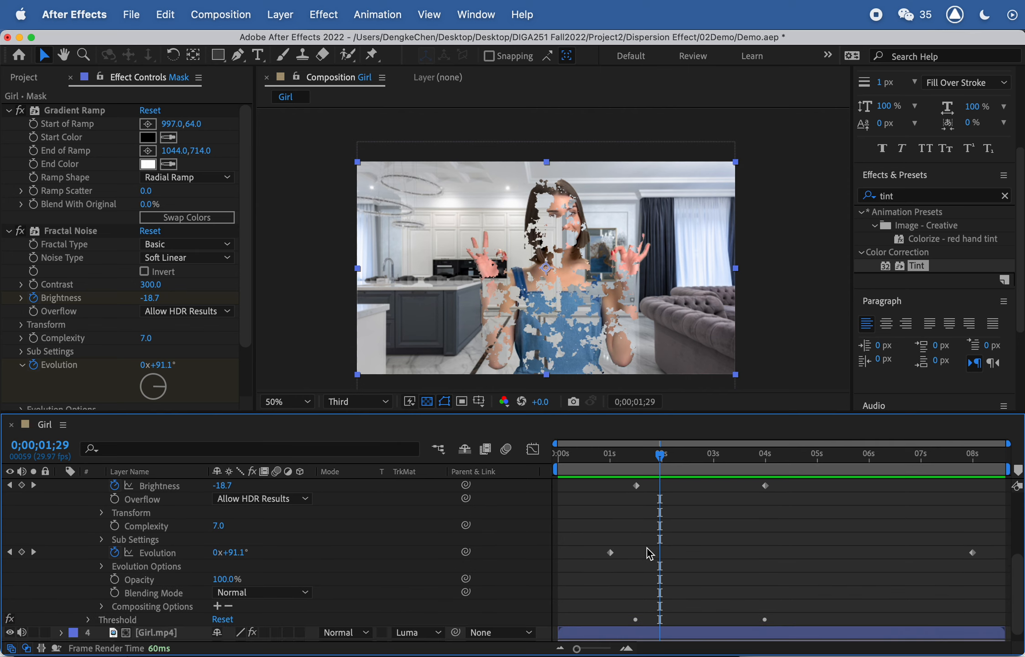
left_click(90, 620)
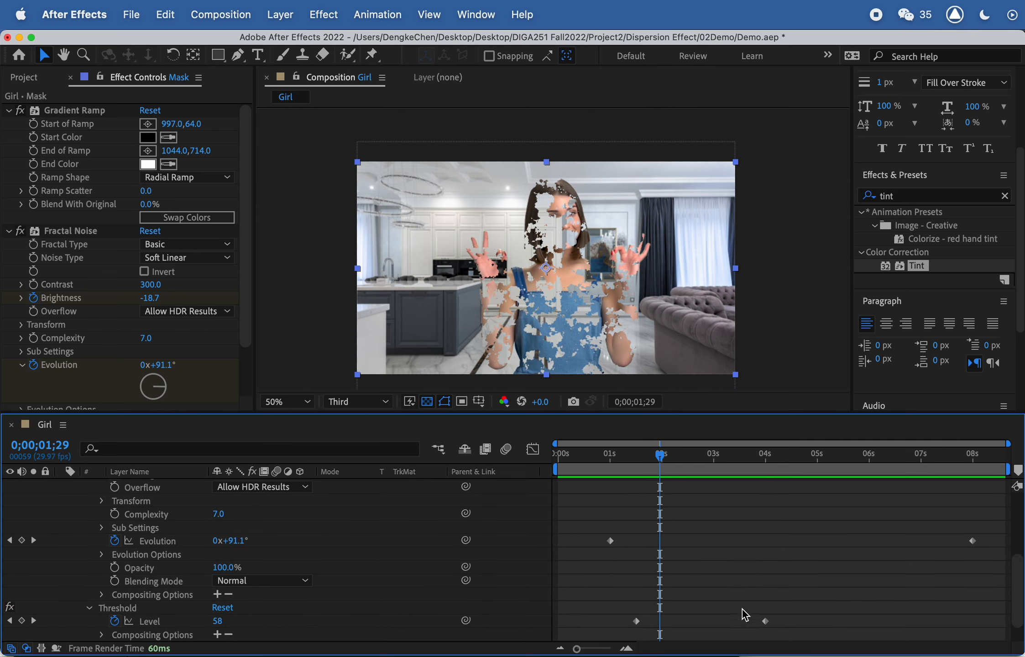
scroll(730, 576, "up", 1)
left_click_drag(790, 484, 630, 501)
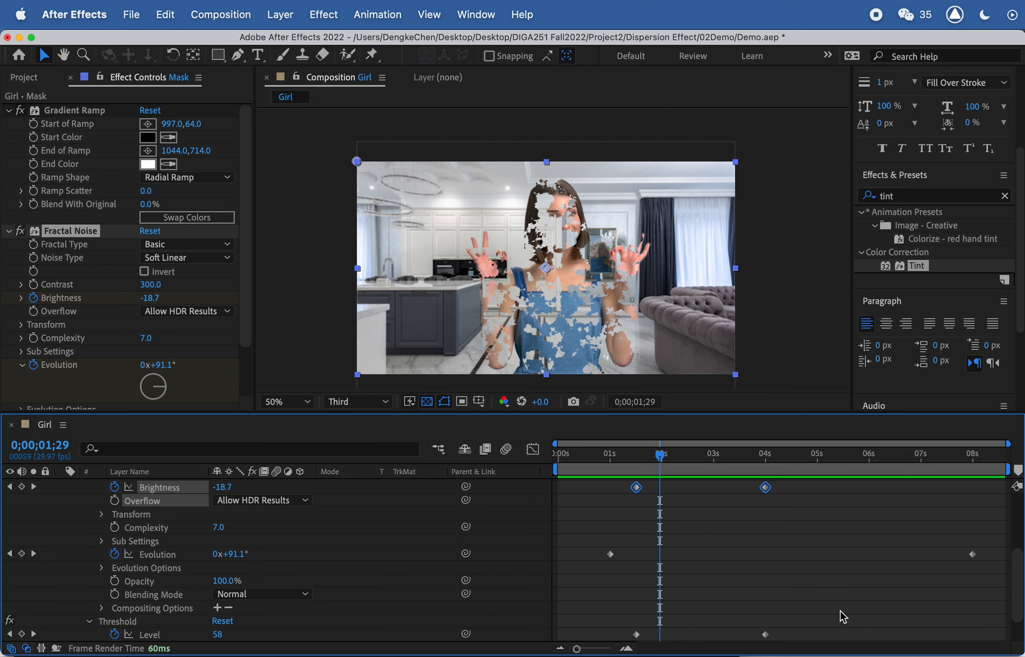
left_click_drag(802, 629, 619, 643)
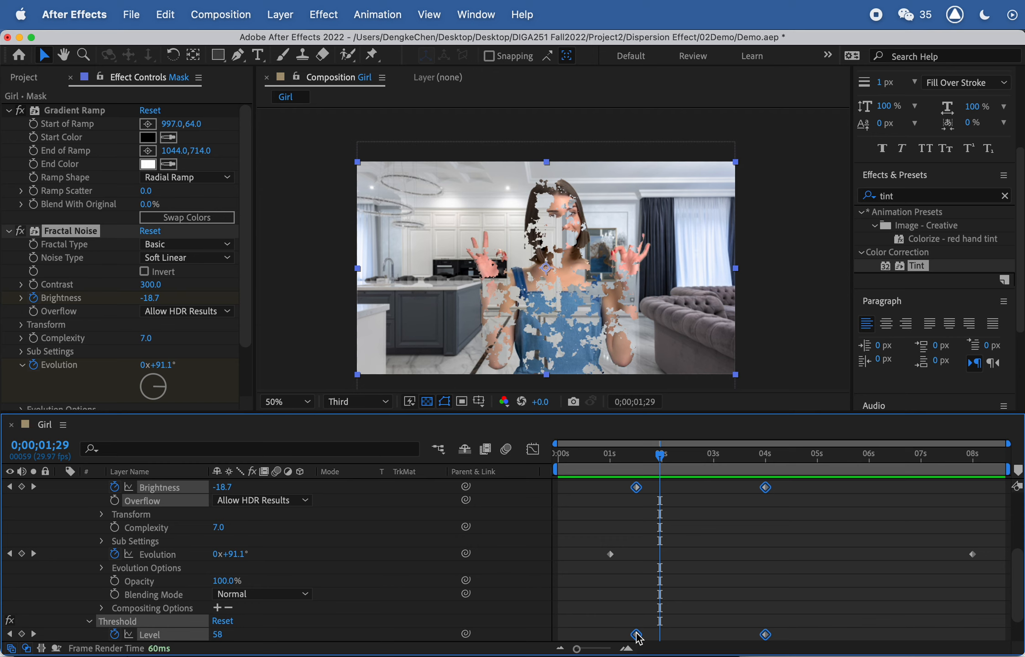
left_click_drag(637, 636, 659, 641)
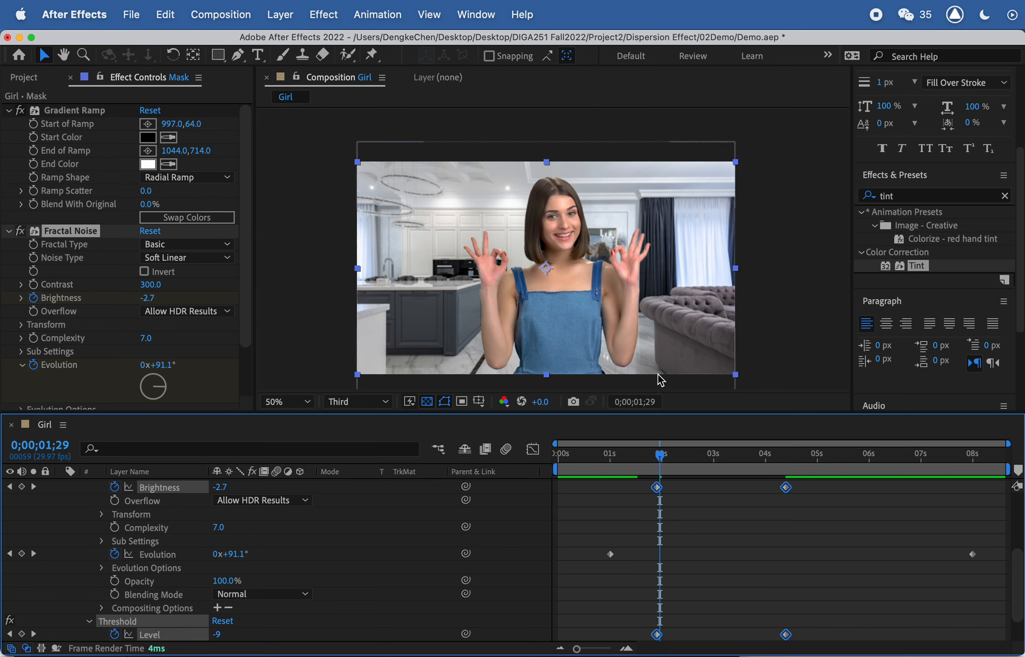
left_click_drag(655, 462, 660, 483)
Apply the Tint effect to the lower Girl.mp4 layer and inspect the tinted patches up close
scroll(114, 563, "down", 3)
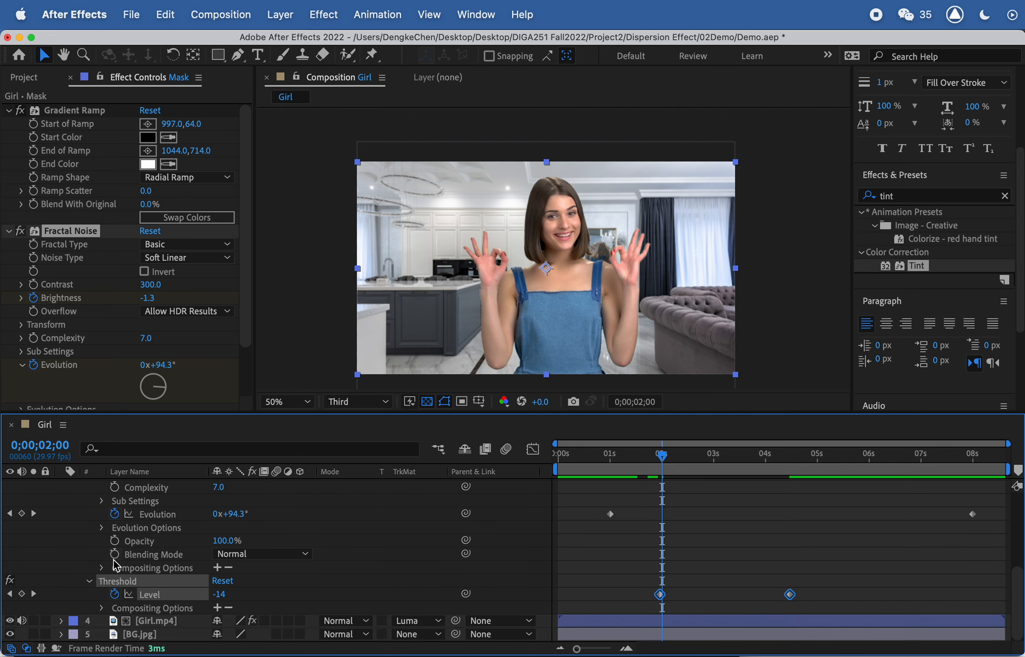
left_click(147, 628)
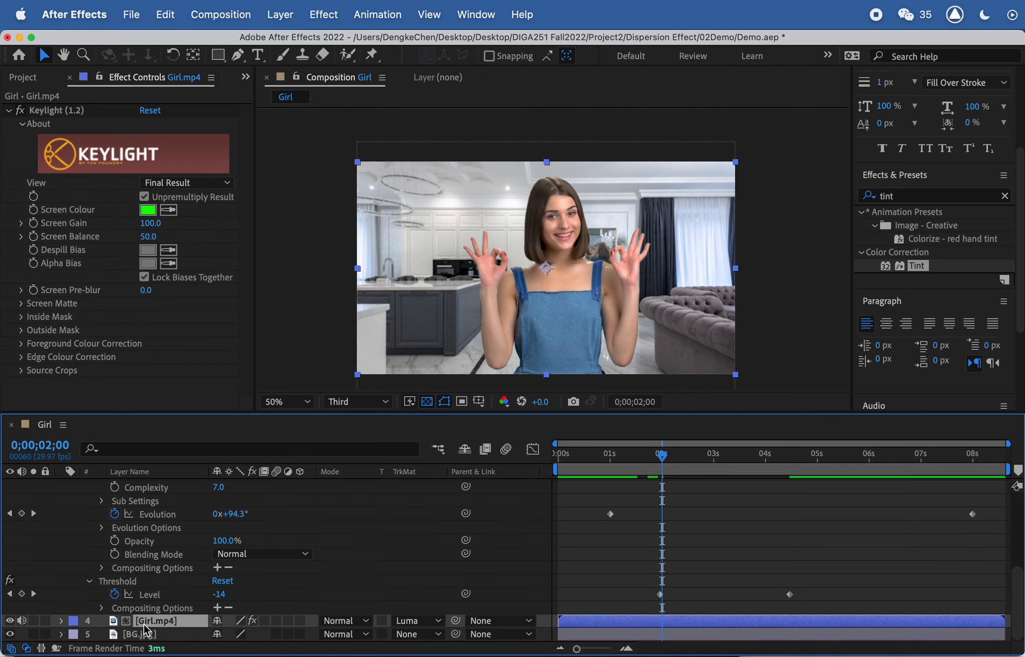
scroll(147, 630, "up", 5)
scroll(153, 629, "down", 5)
left_click(879, 199)
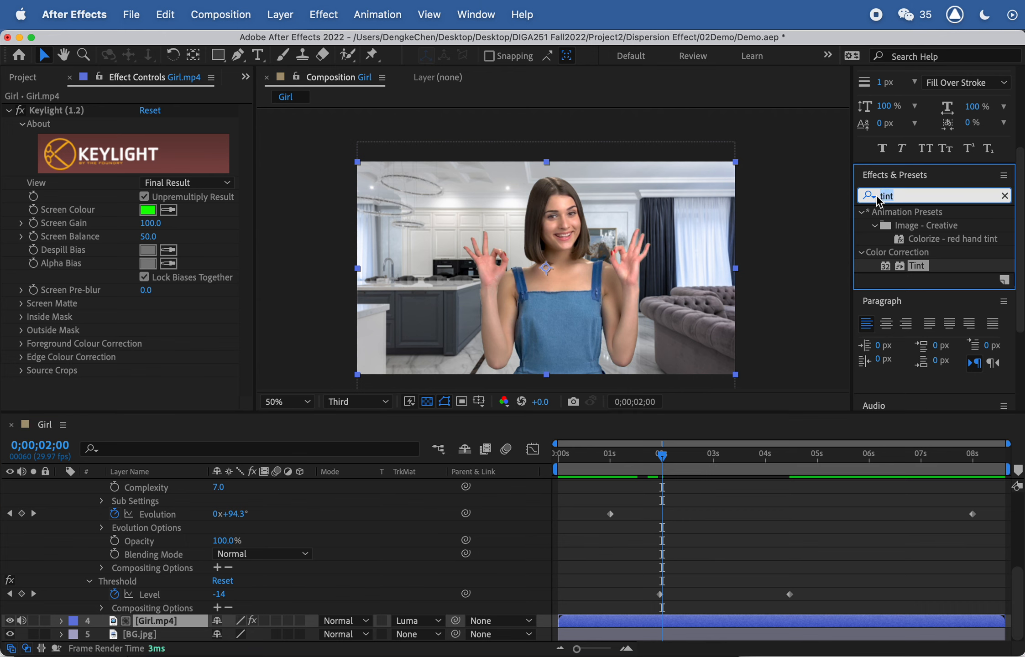
left_click_drag(916, 266, 184, 621)
scroll(570, 282, "up", 1)
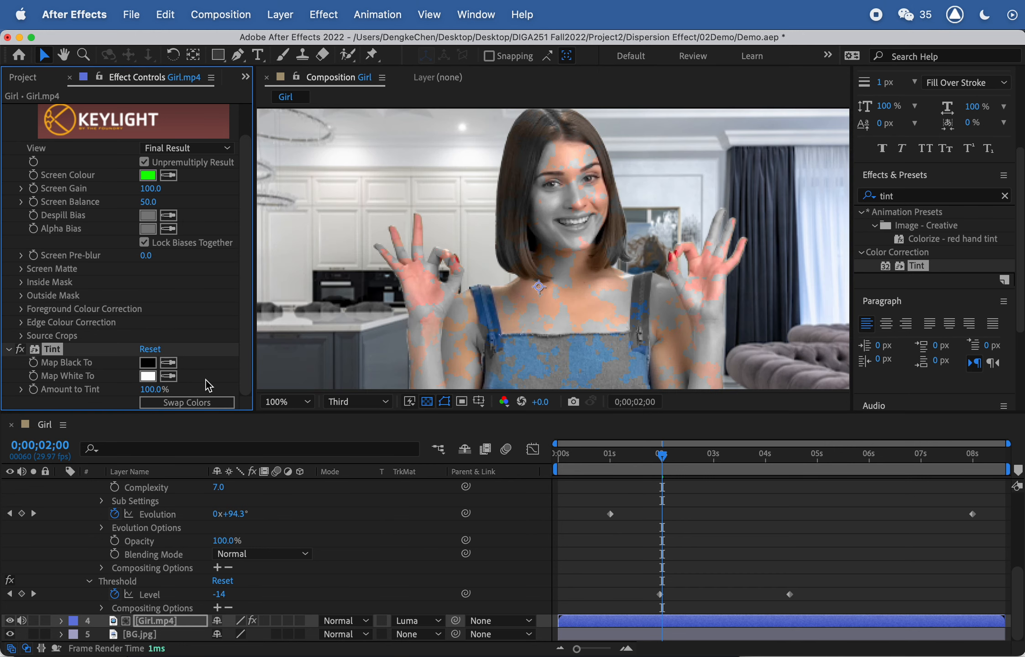
scroll(561, 251, "down", 1)
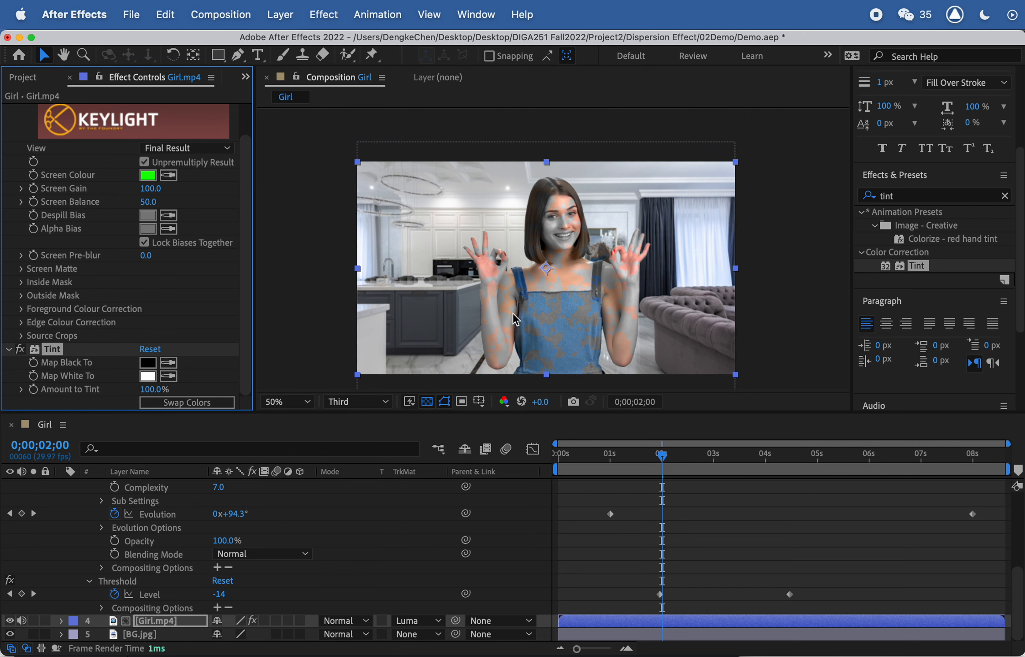
scroll(554, 268, "up", 1)
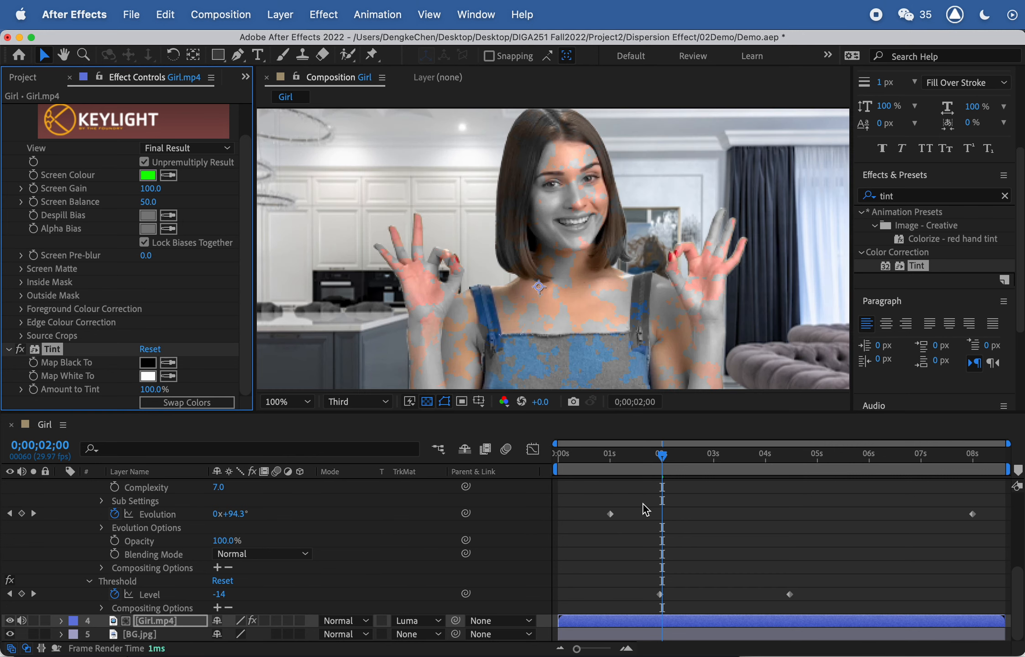
At 0;00;00;27, sample the girl's dark hair colour for both Map Black To and Map White To in the Tint effect
left_click_drag(645, 457, 605, 462)
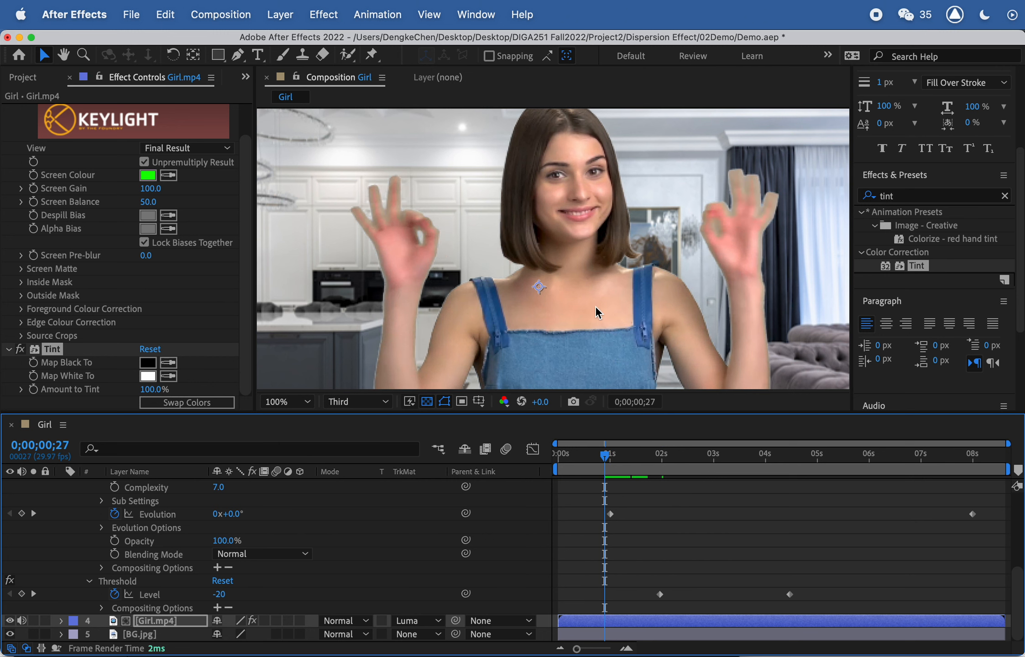
scroll(595, 306, "up", 1)
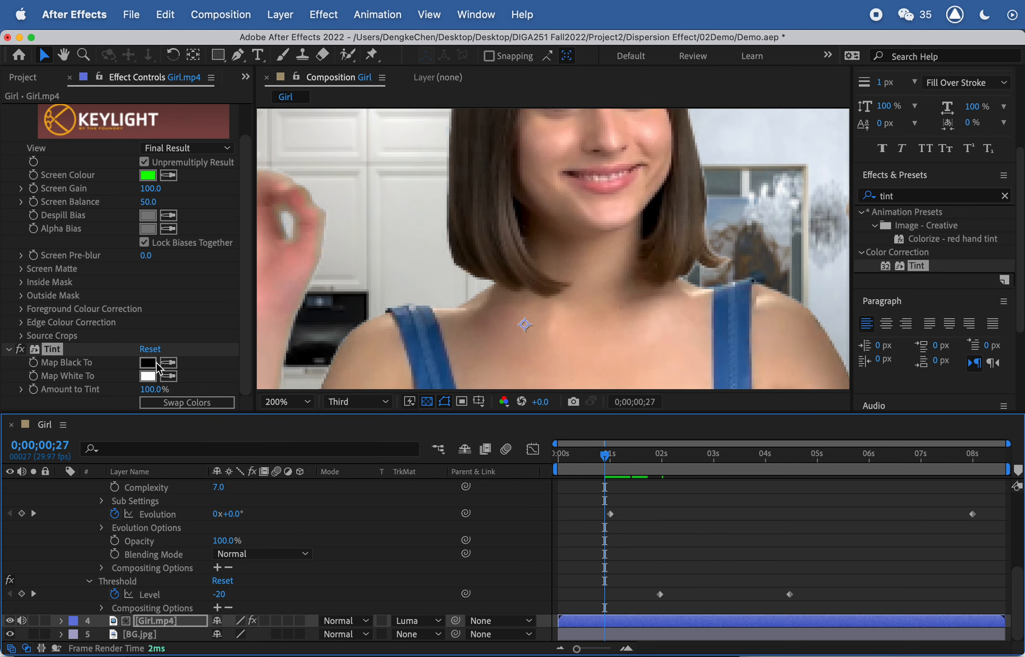
left_click(167, 363)
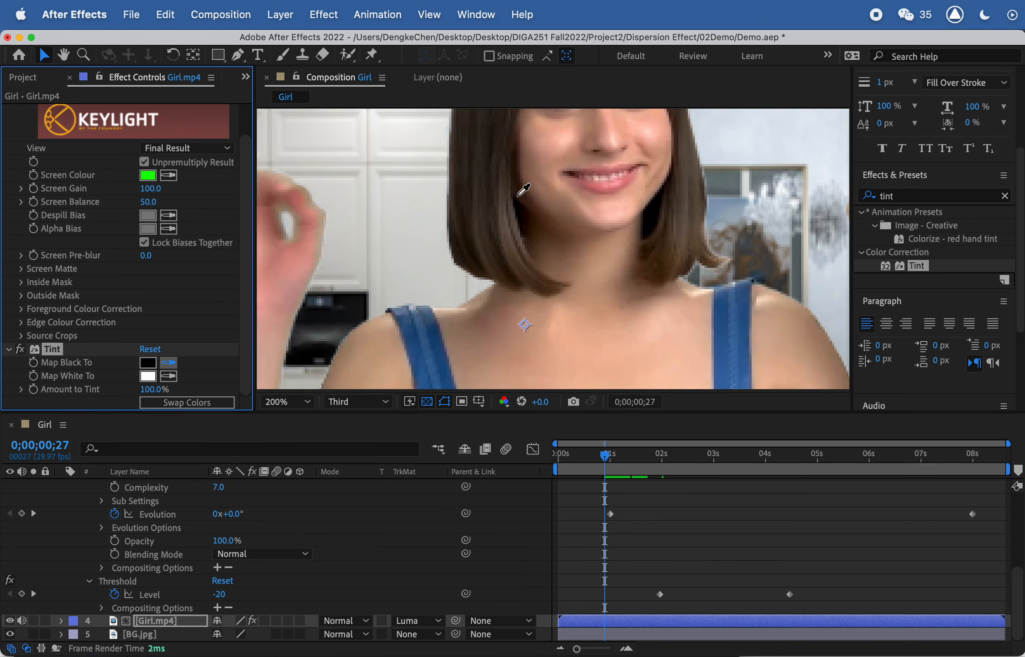
left_click(529, 216)
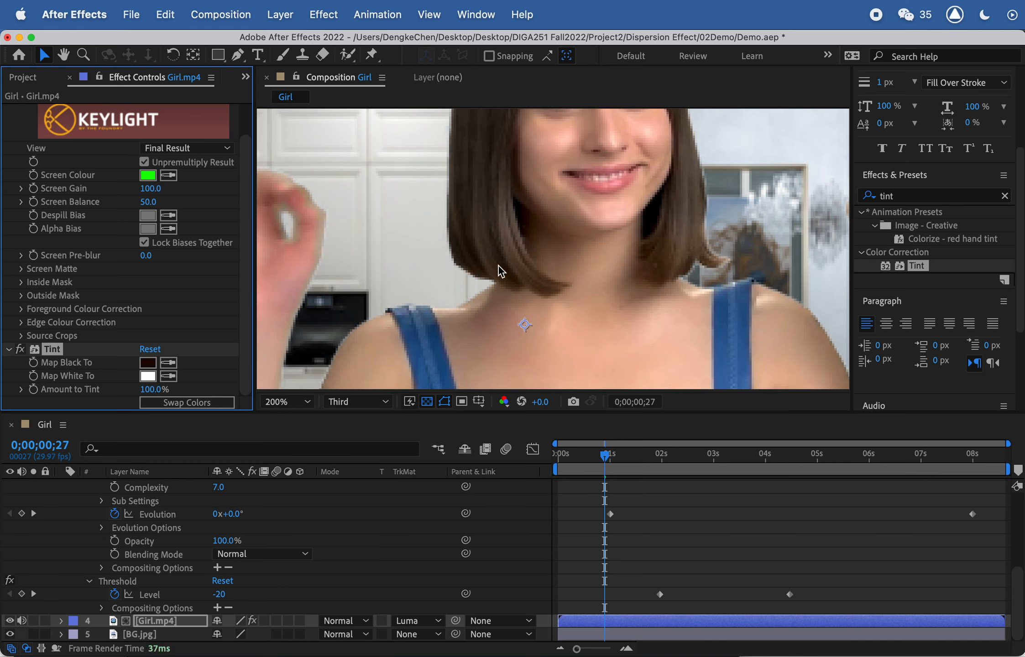
left_click(168, 376)
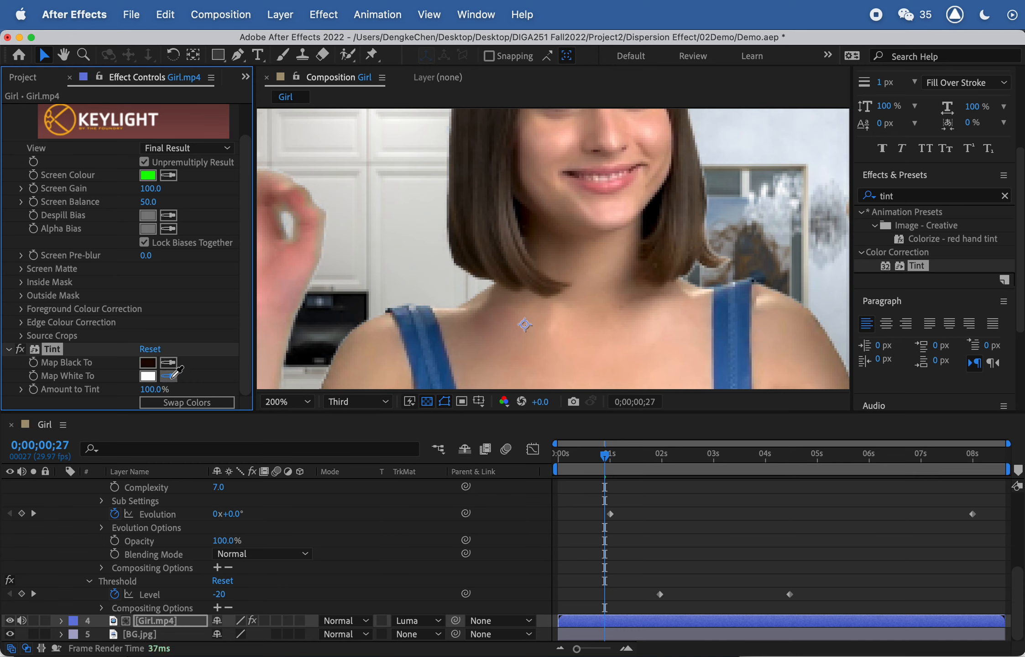
left_click(529, 219)
scroll(607, 381, "down", 1)
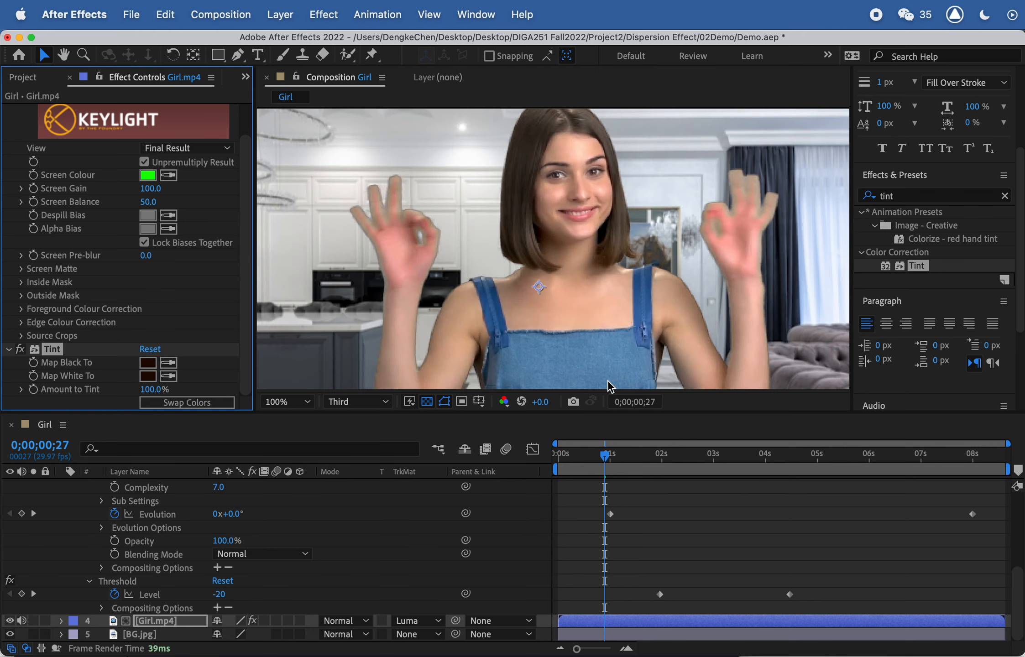
Check the dark patches at 0;00;01;23 and collapse the properties of the lower Mask and Girl.mp4 layers
left_click_drag(607, 446, 649, 455)
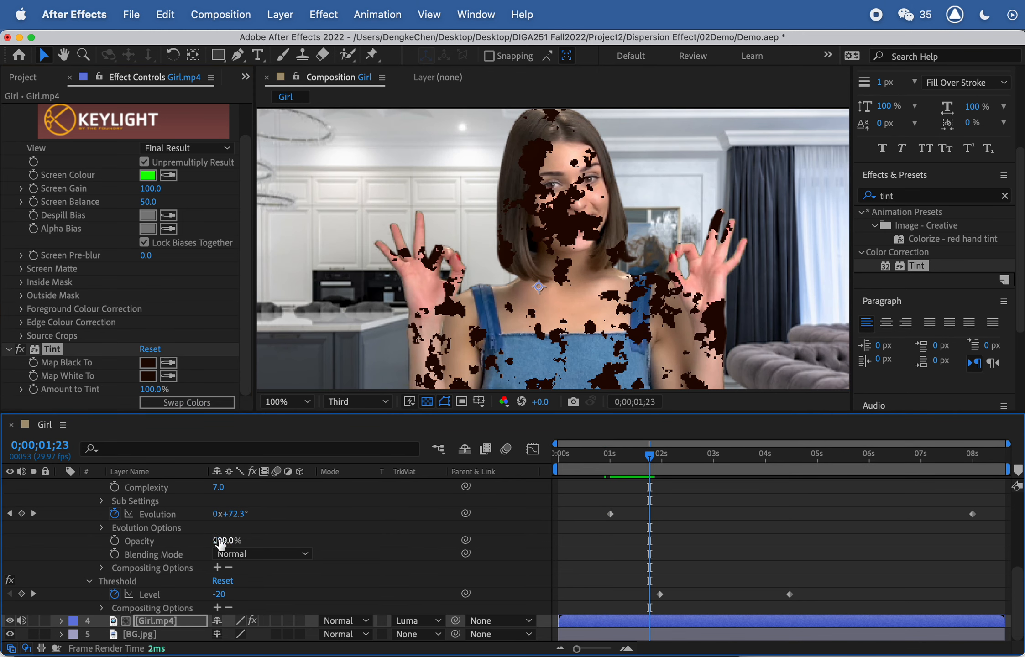
scroll(222, 543, "up", 3)
scroll(115, 528, "down", 3)
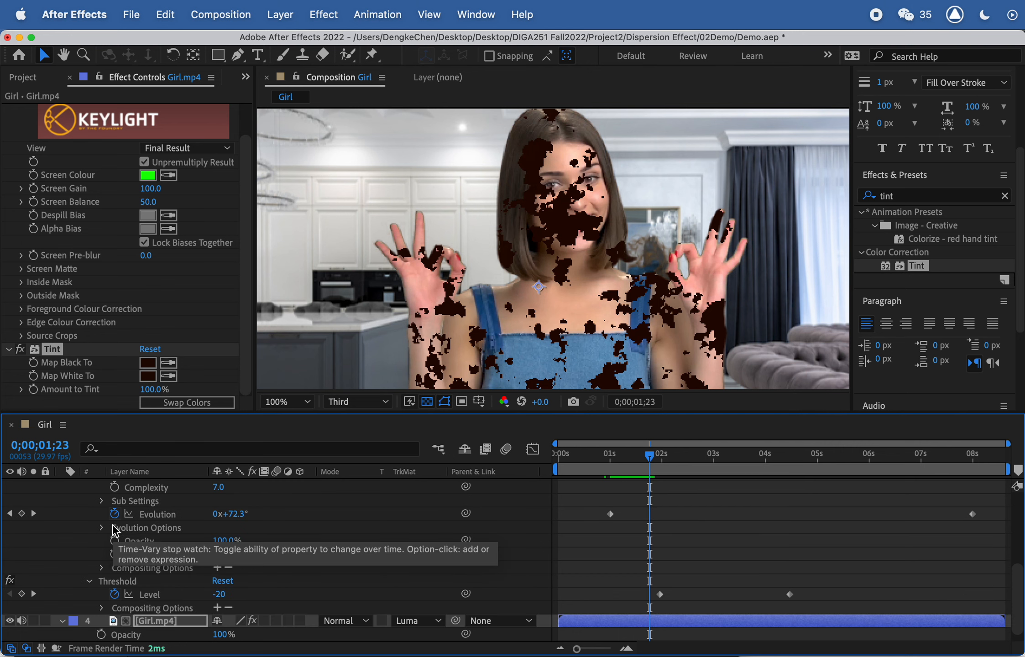
key("t")
key("t")
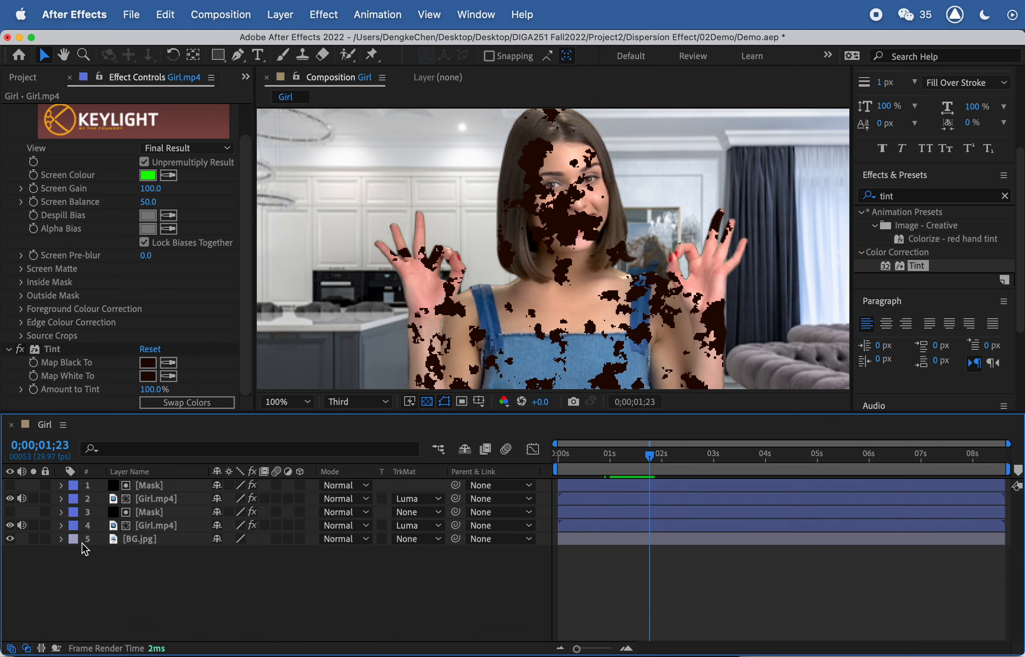
Temporarily toggle the visibility of the upper Mask and Girl.mp4 layers, restore it, and examine the dissolve at 0;00;02;04
left_click(145, 487)
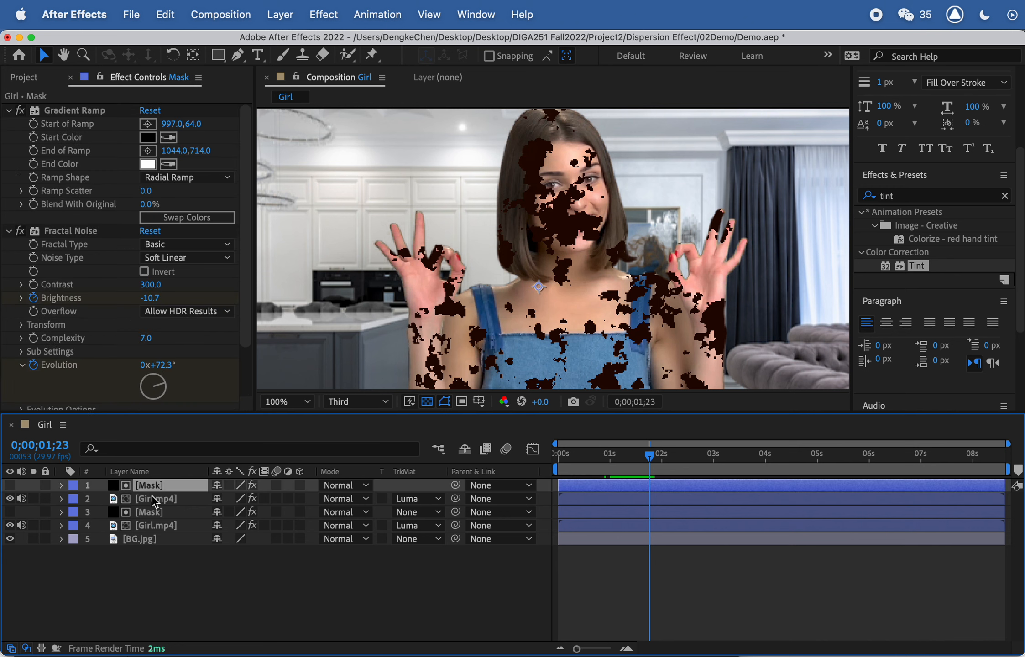
left_click(155, 498, "shift")
left_click(9, 499)
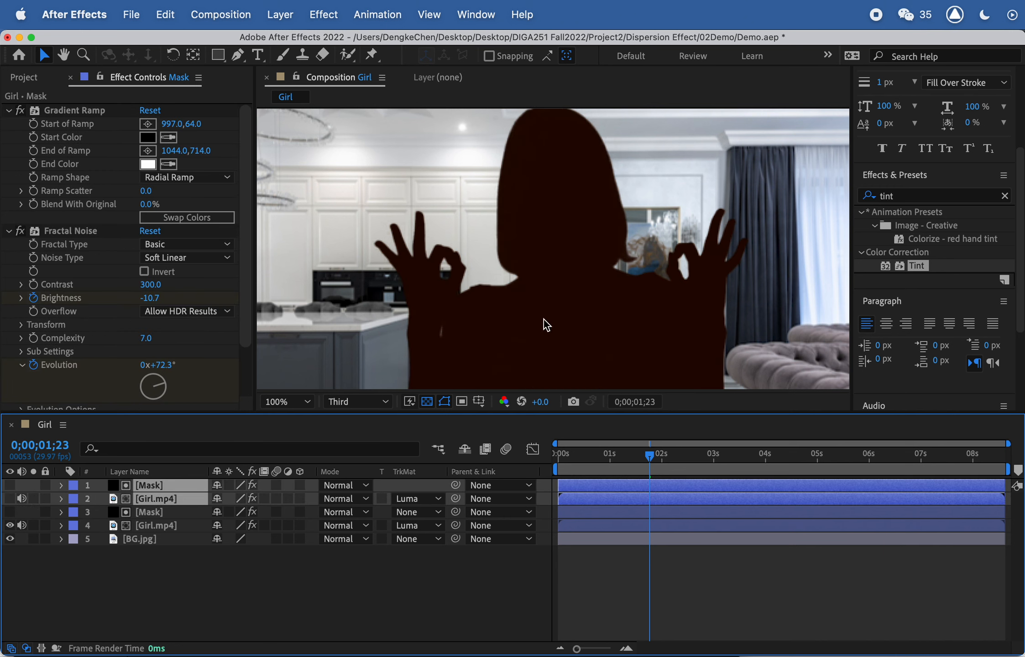
left_click(9, 500)
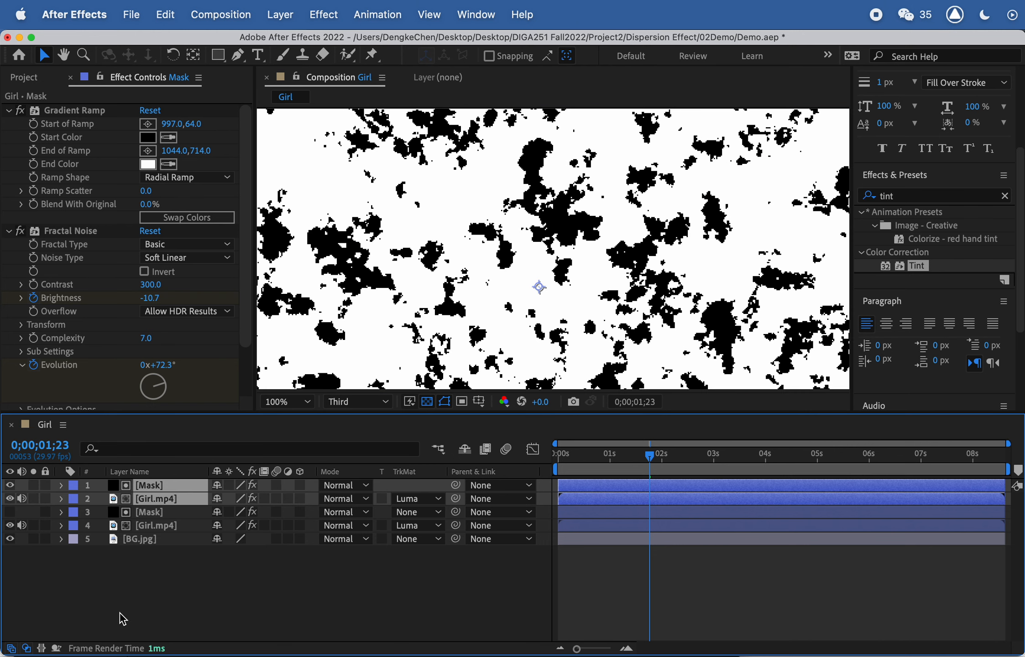
left_click(119, 612)
left_click(10, 485)
left_click_drag(644, 457, 670, 457)
scroll(637, 324, "down", 2)
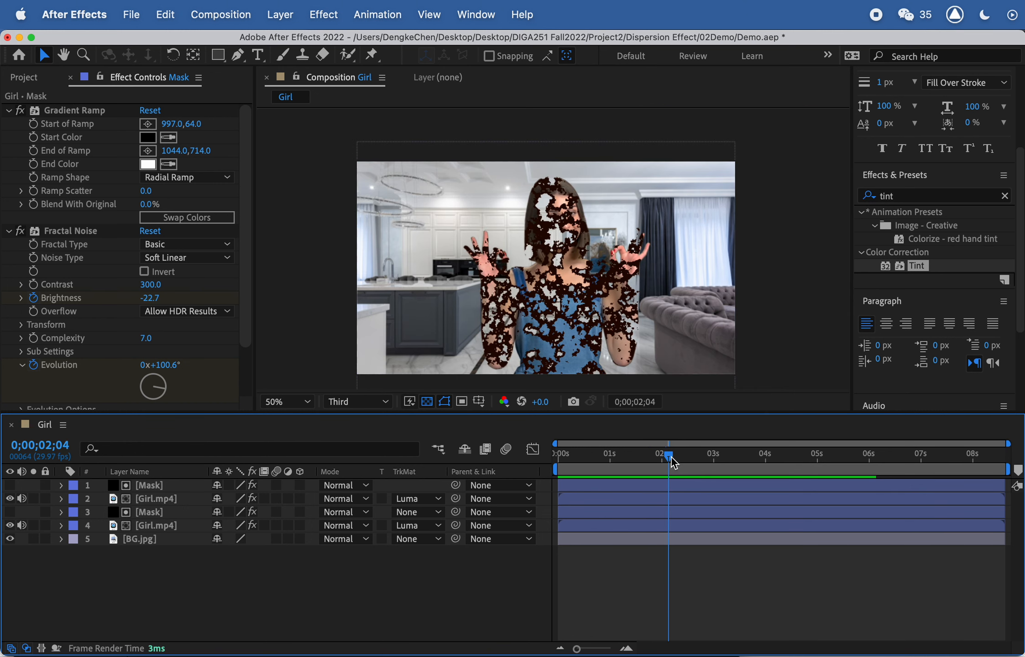
scroll(543, 263, "up", 2)
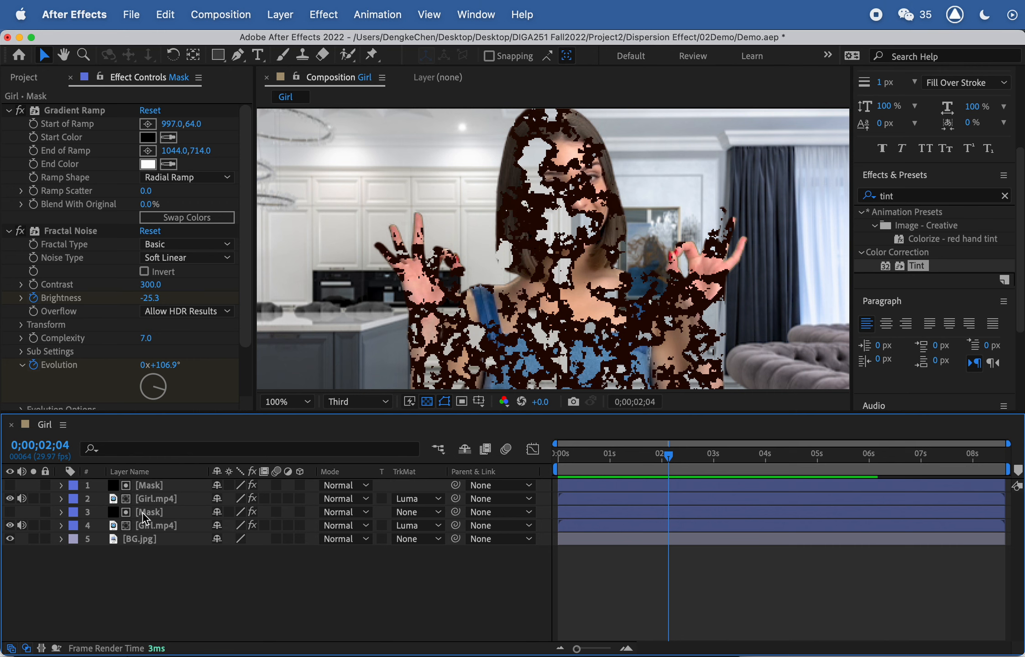
On the lower Mask layer, set the Fractal Noise Evolution keyframe at 0;00;01;00 to 1x+0.0°
left_click(158, 515)
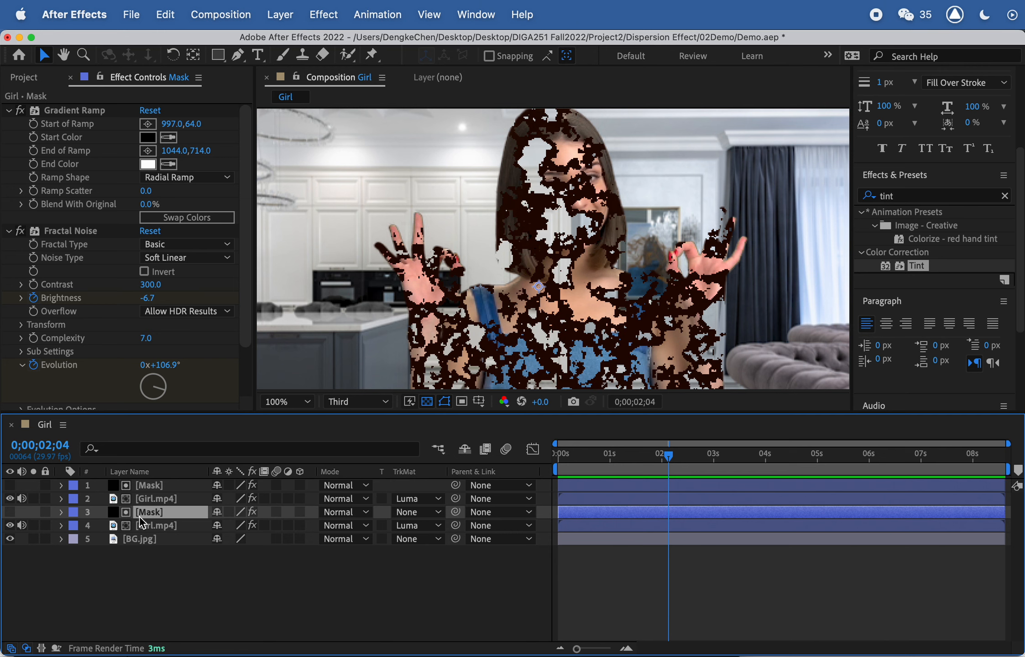
key("e")
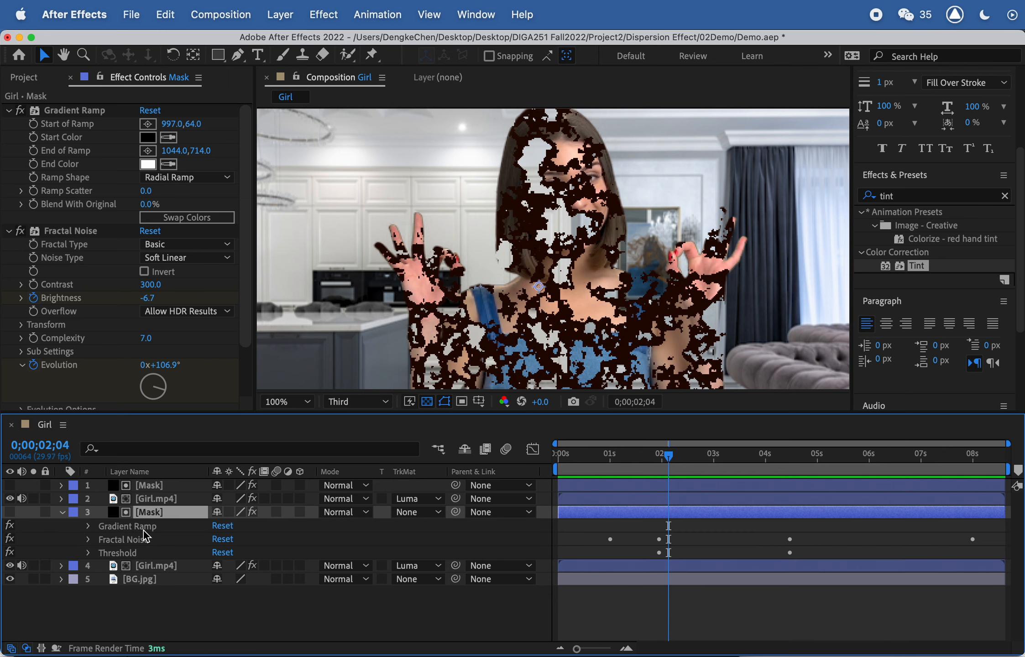
left_click(89, 541)
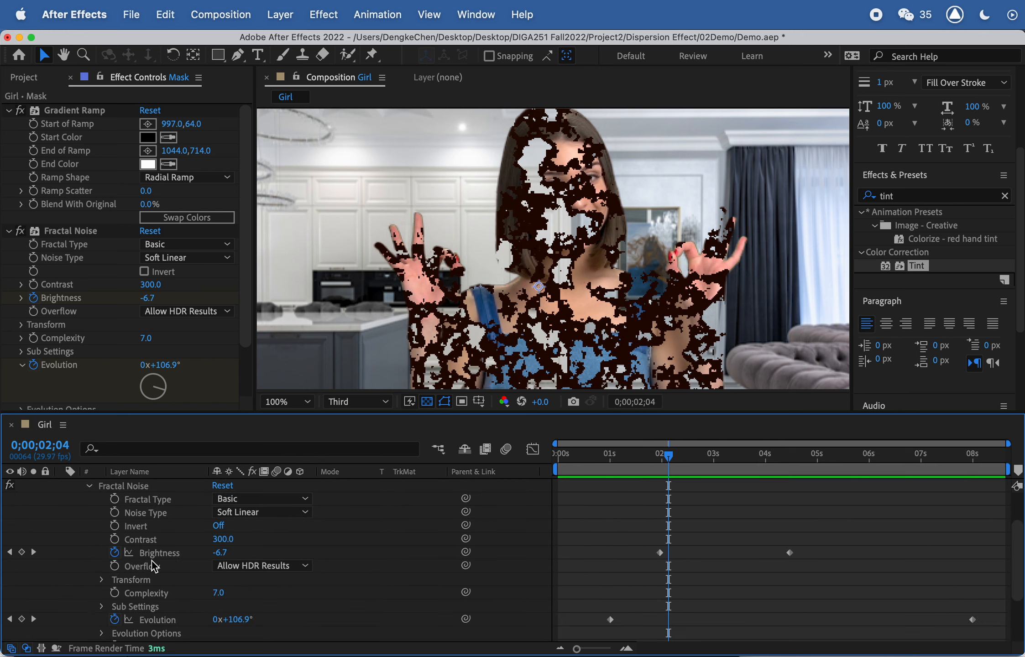
left_click(163, 619)
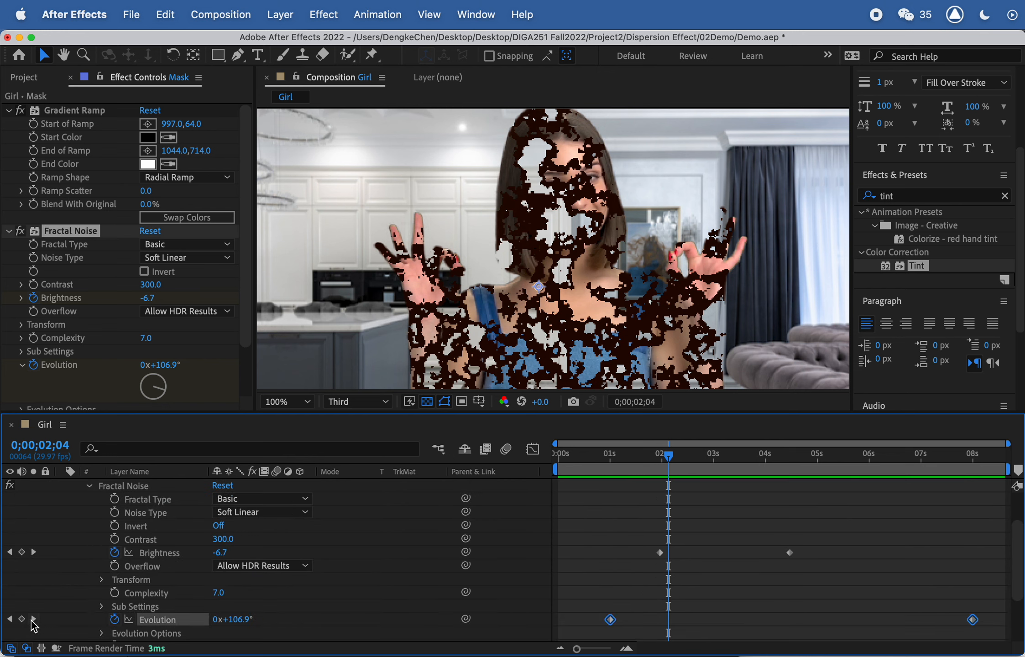
left_click(10, 619)
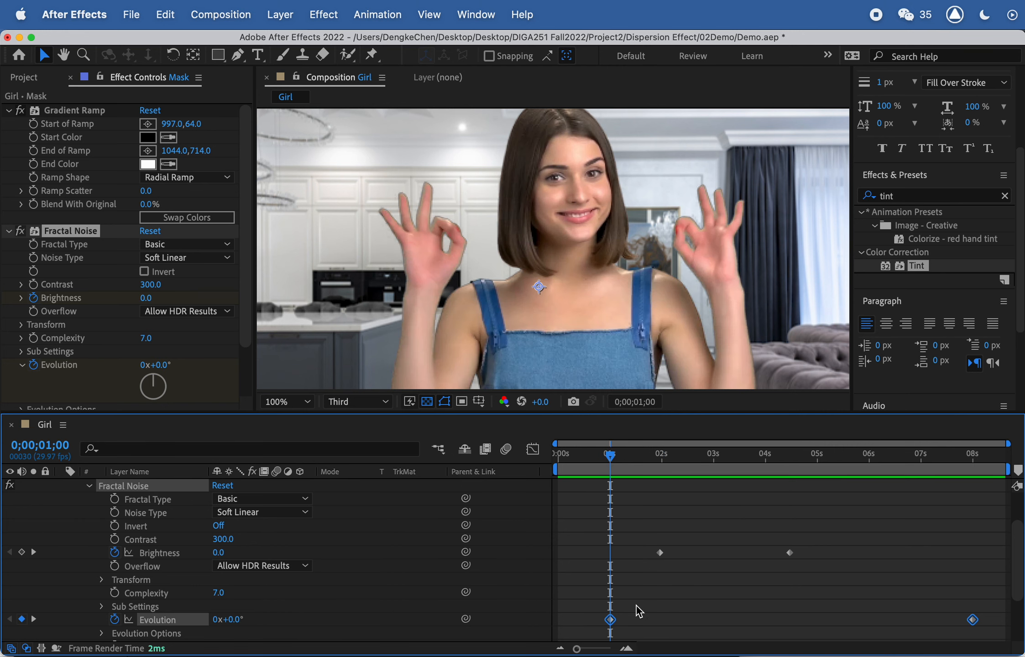
left_click(618, 618)
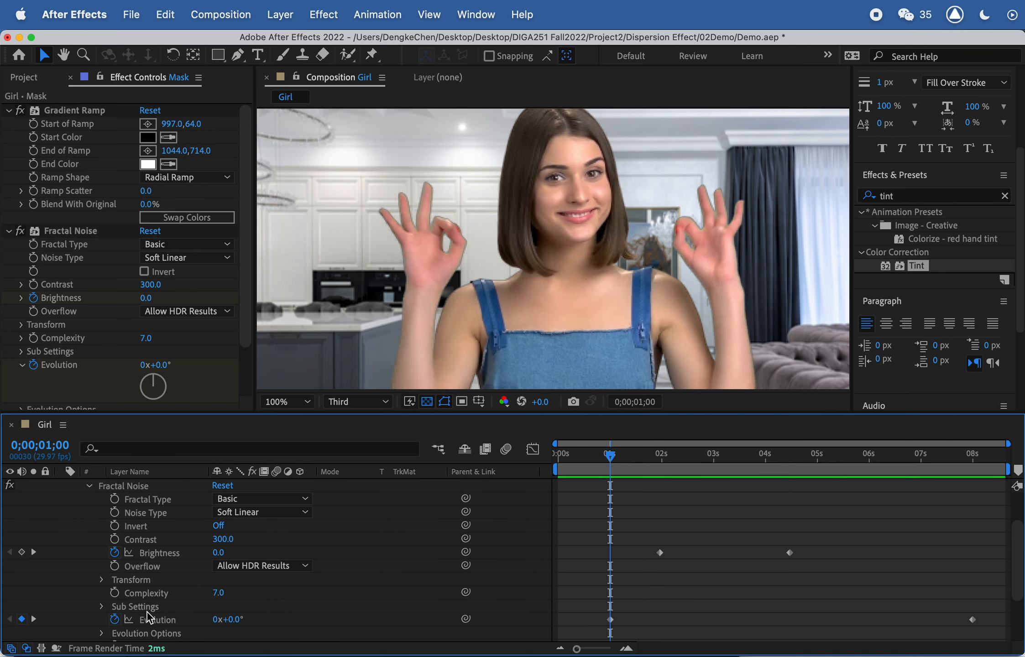
left_click(235, 622)
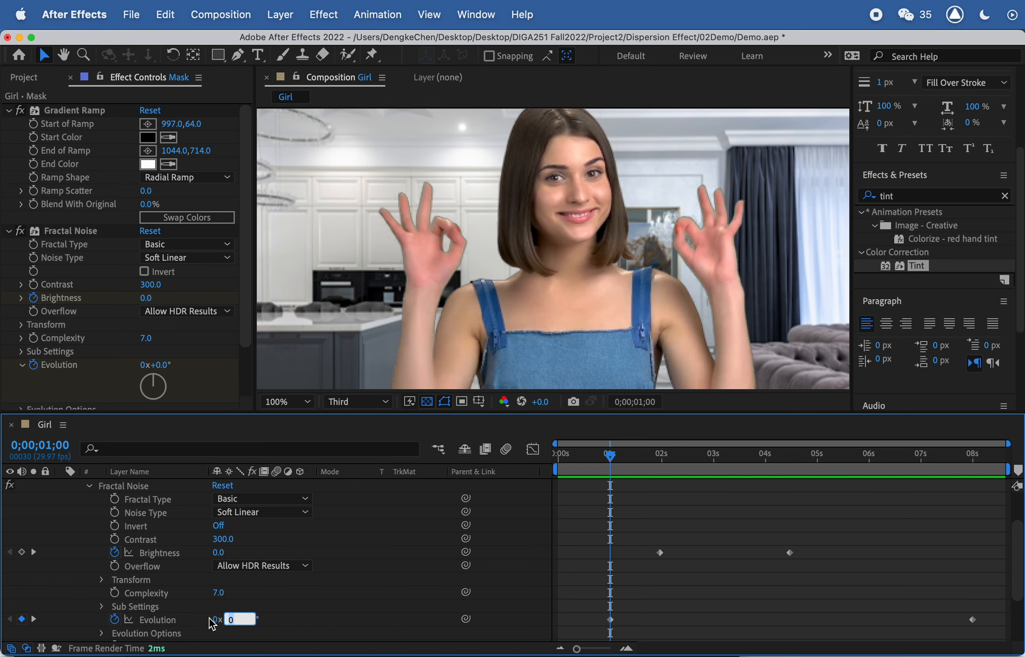
left_click(218, 621)
left_click(218, 621)
type("1")
key("Return")
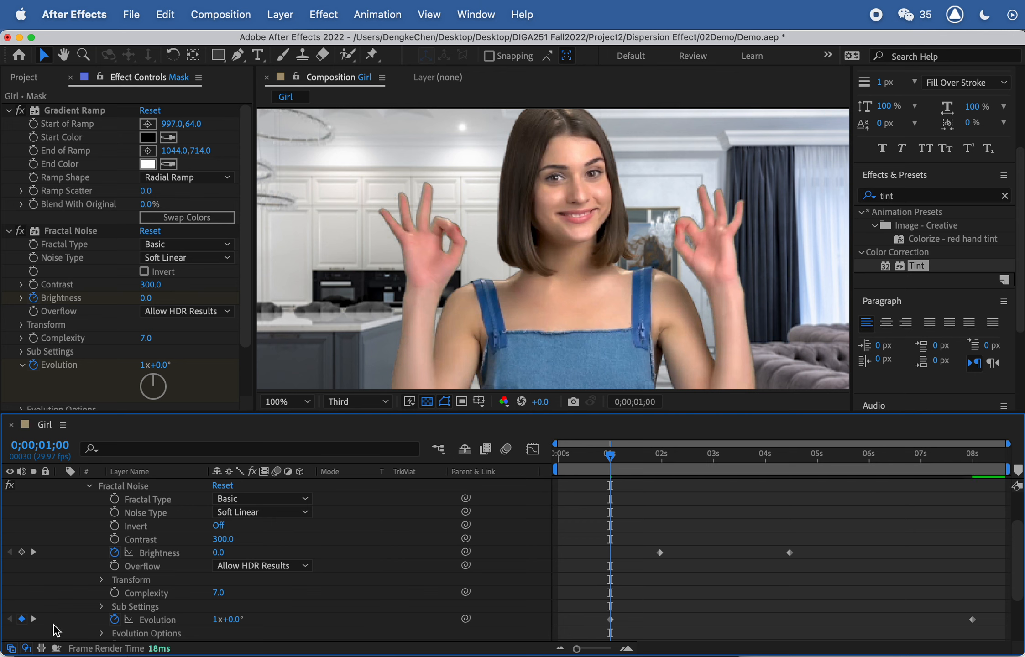
Set the lower Mask's Evolution keyframe at 0;00;08;00 to 2 revolutions and scrub back to 0;00;02;12
left_click(33, 618)
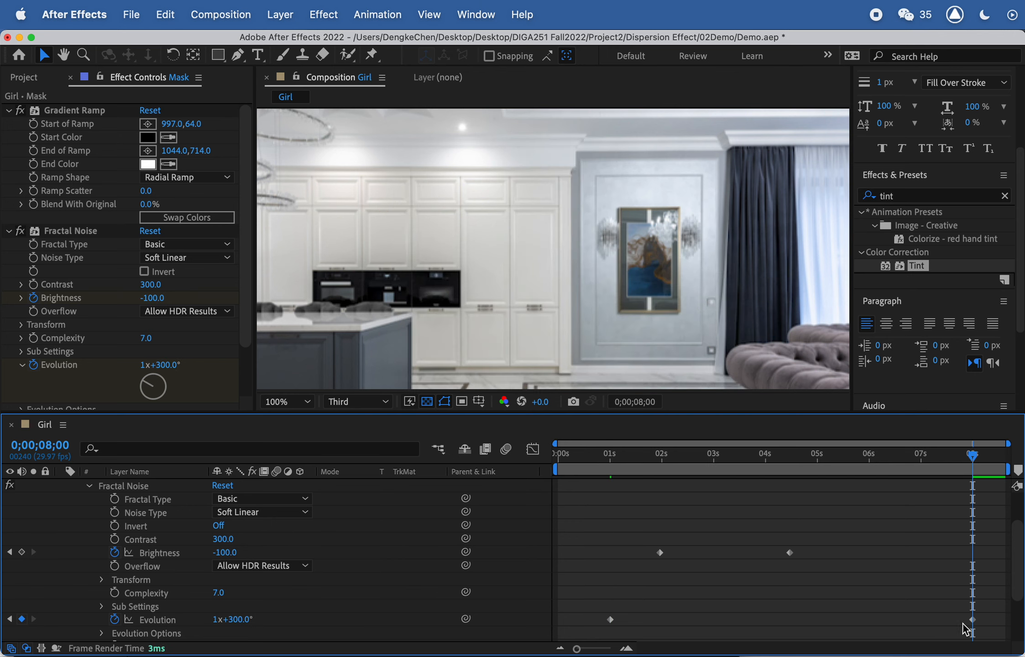
left_click(216, 620)
type("2")
key("Return")
left_click_drag(719, 455, 678, 459)
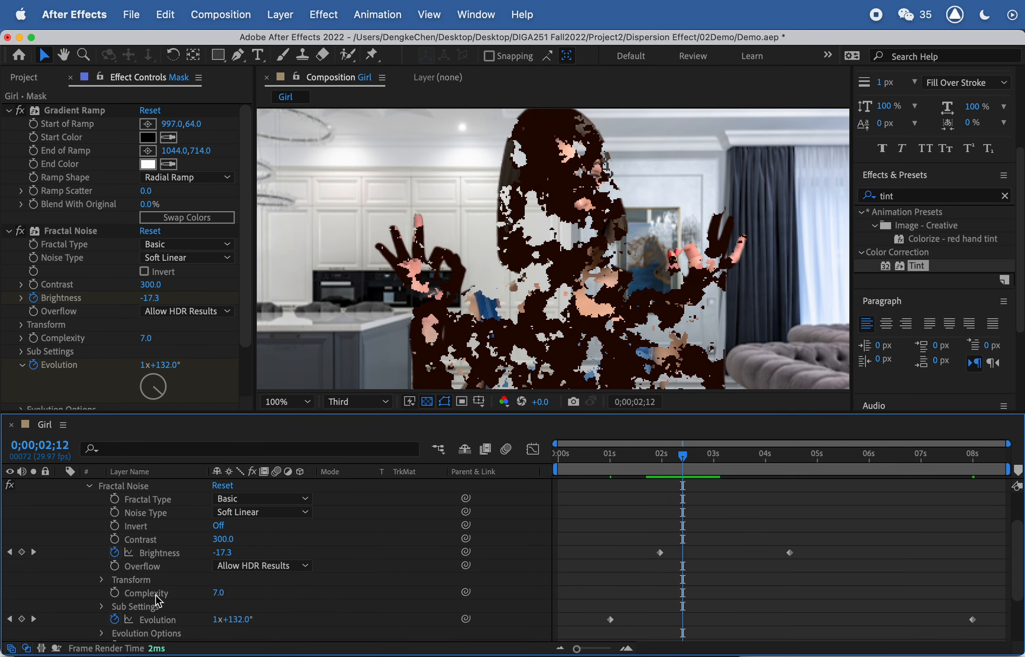
Compare the noise patterns of the two Mask layers by toggling their visibility, leaving both hidden
scroll(117, 582, "up", 4)
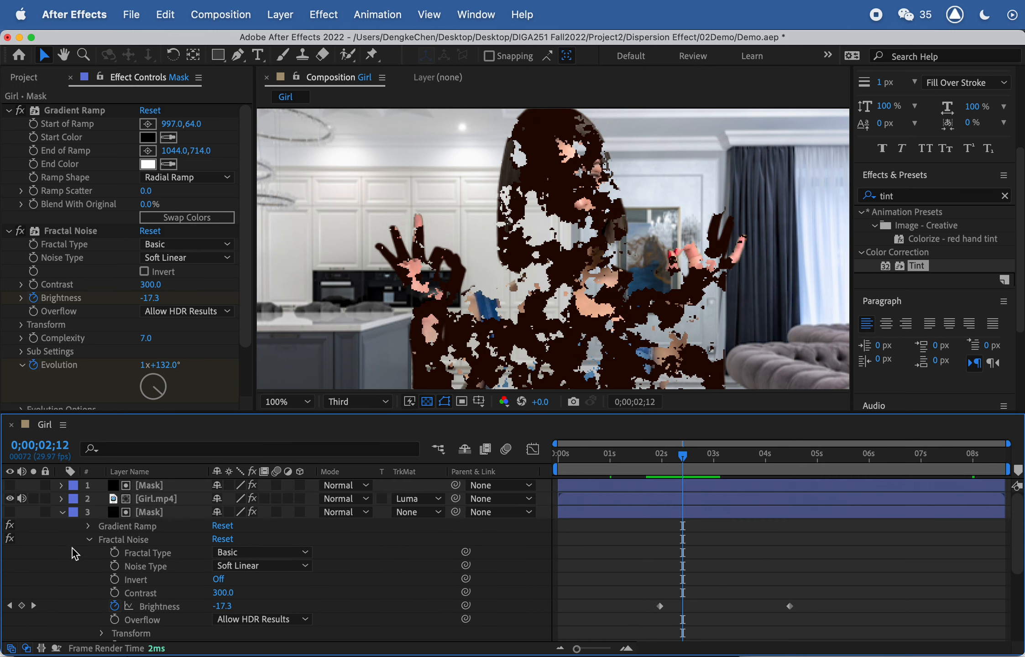
left_click(10, 512)
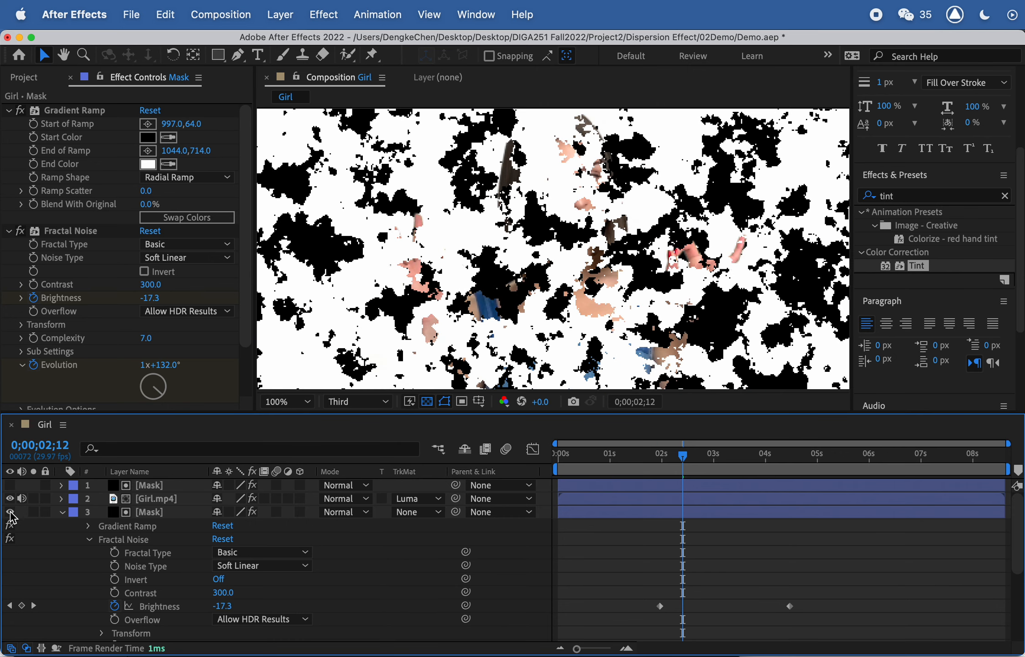
left_click(9, 485)
left_click(9, 485)
left_click(10, 485)
left_click(9, 485)
left_click(10, 486)
left_click(9, 485)
left_click(9, 512)
Preview the disintegration by playing the composition from 0;00;01;28
left_click(686, 454)
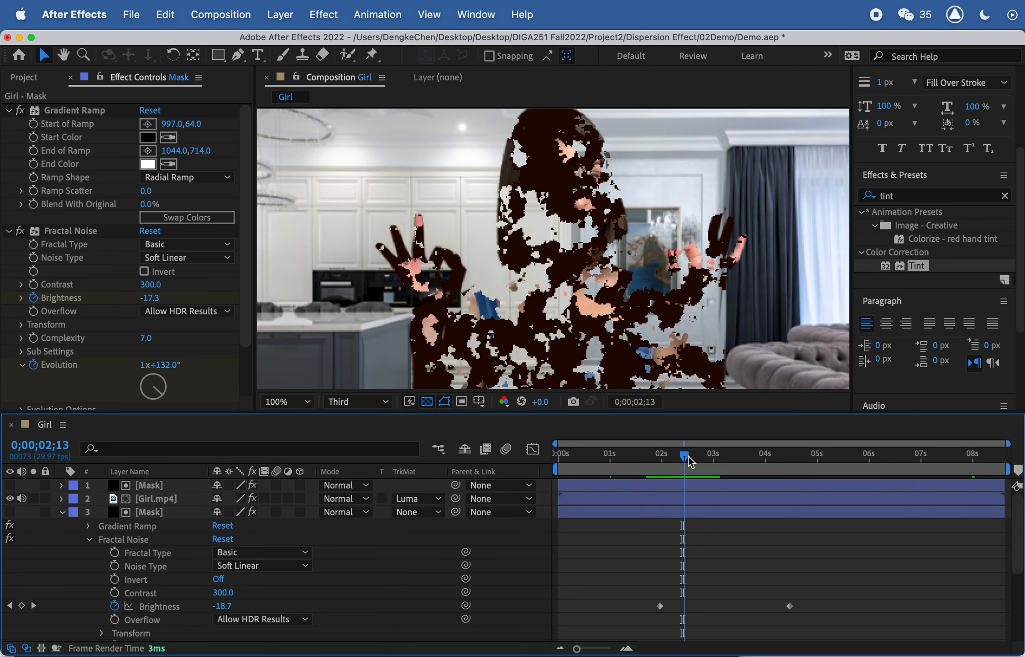
scroll(597, 201, "down", 2)
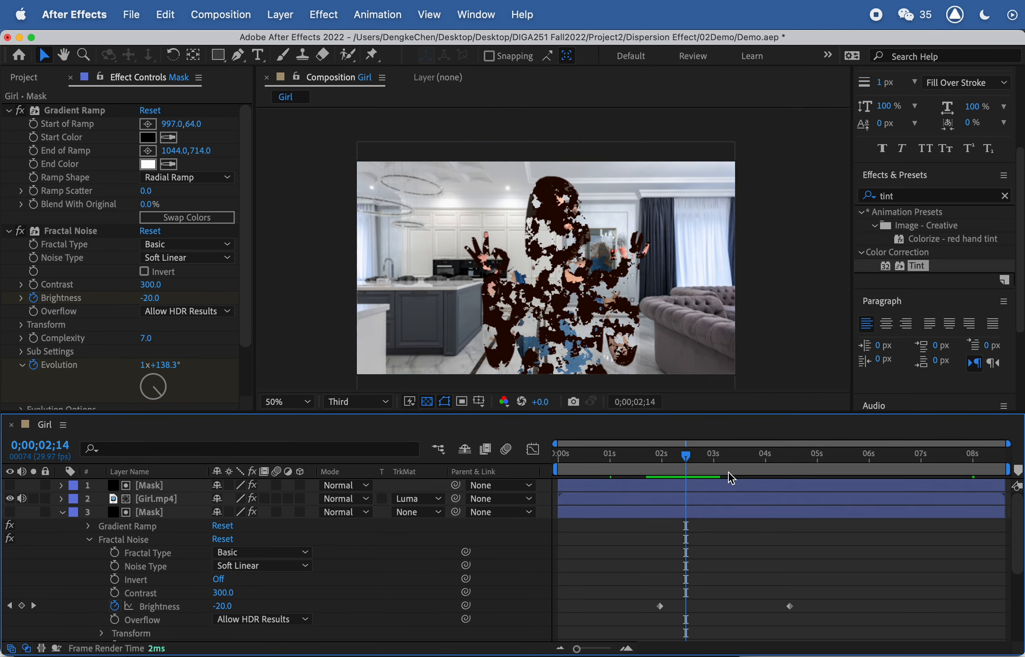
left_click_drag(686, 455, 658, 456)
key("space")
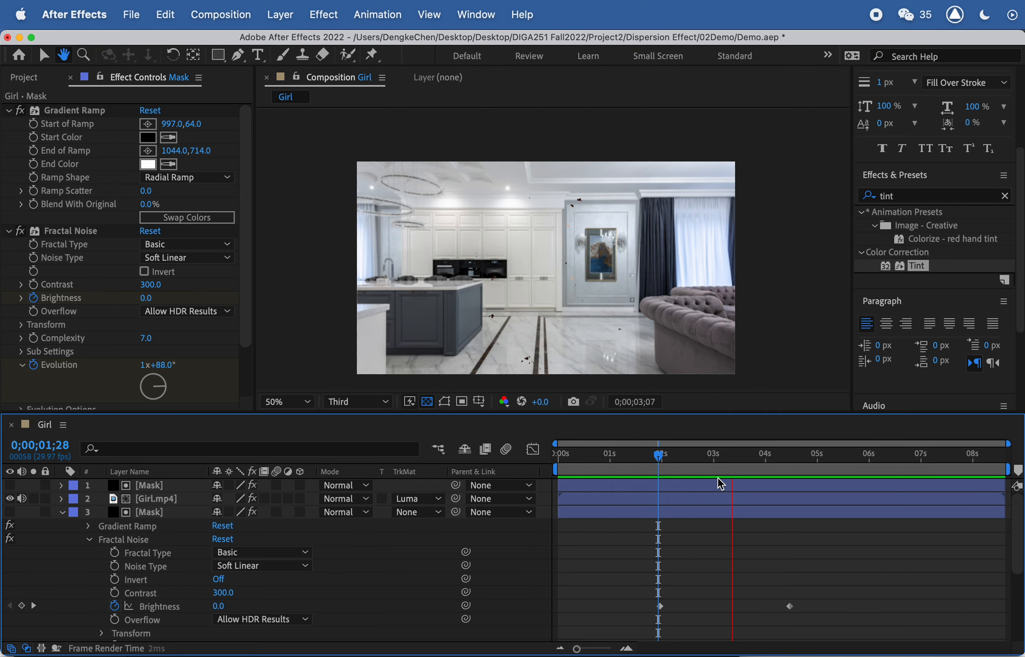
Stop the preview playback and scrub to 0;00;01;27 to check the partially disintegrated girl
left_click(655, 455)
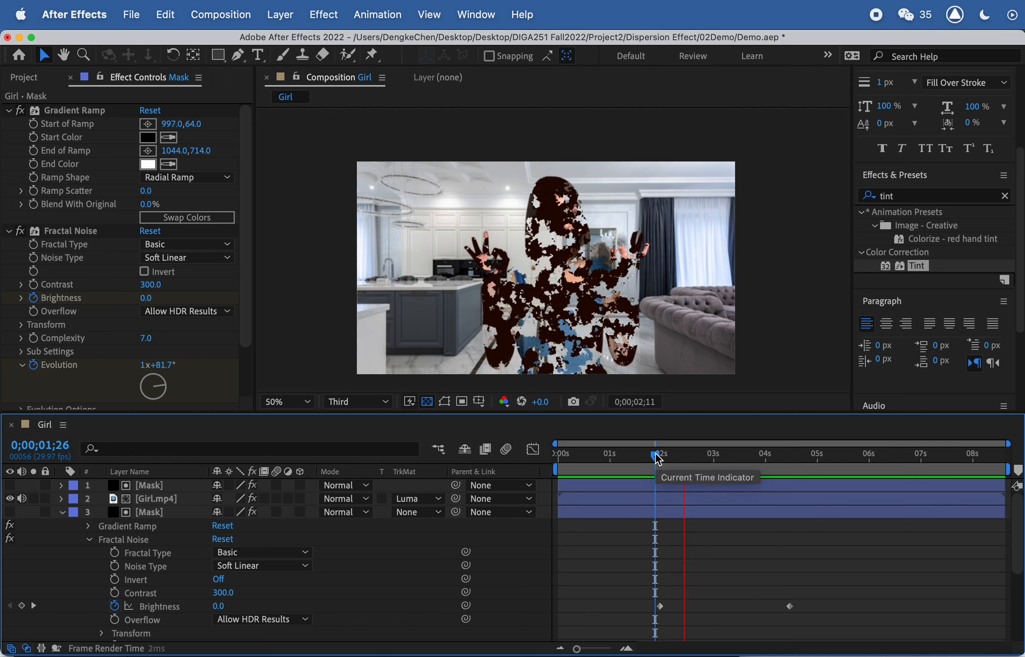
key("space")
mouse_move(670, 458)
left_mouse_down()
mouse_move(659, 457)
mouse_move(683, 456)
mouse_move(658, 460)
left_mouse_up()
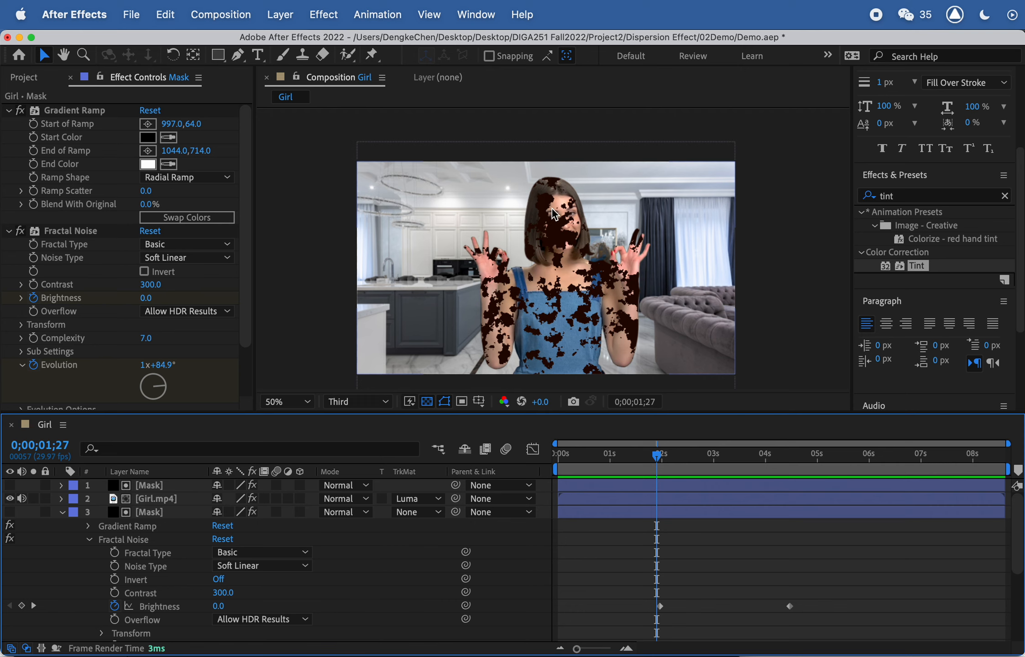
Duplicate the topmost Mask and Girl.mp4 layer pair
left_click(162, 499)
left_click(62, 512)
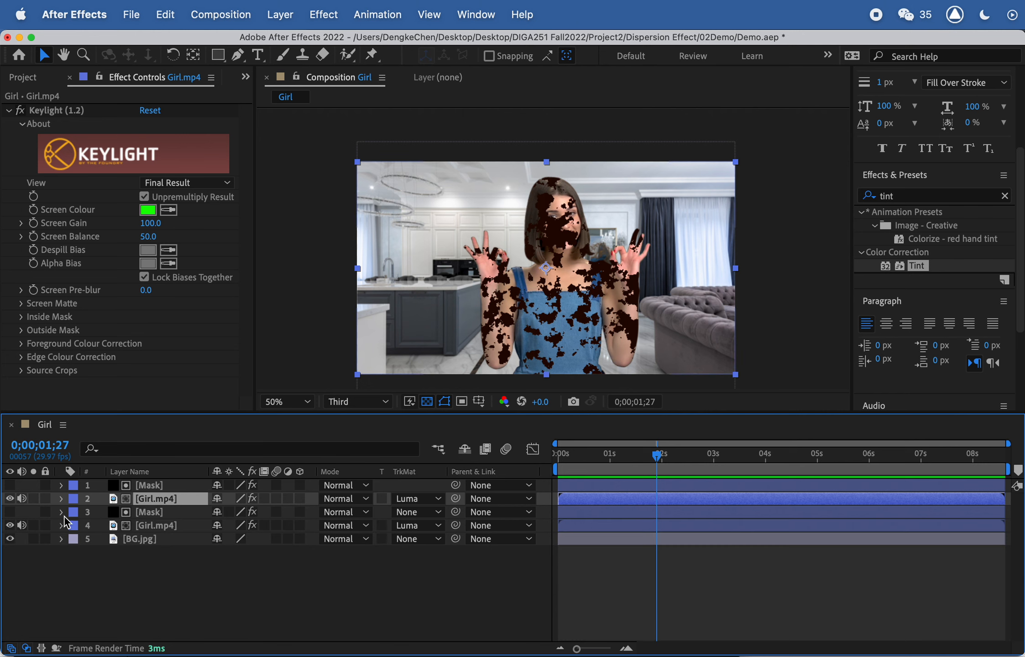
left_click(146, 485)
left_click(149, 499, "shift")
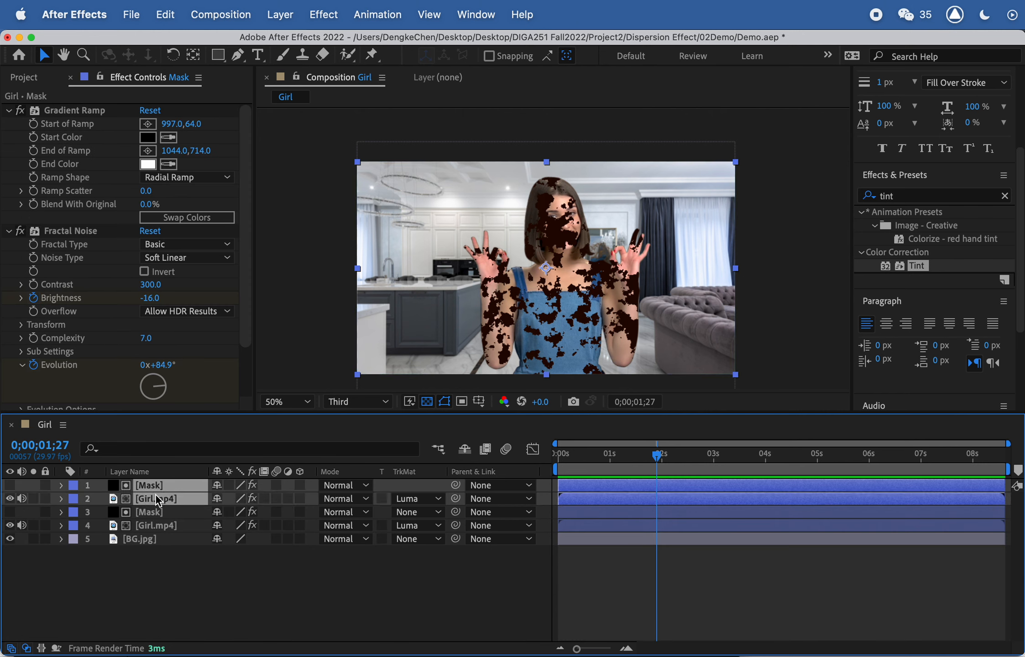
key("super+d")
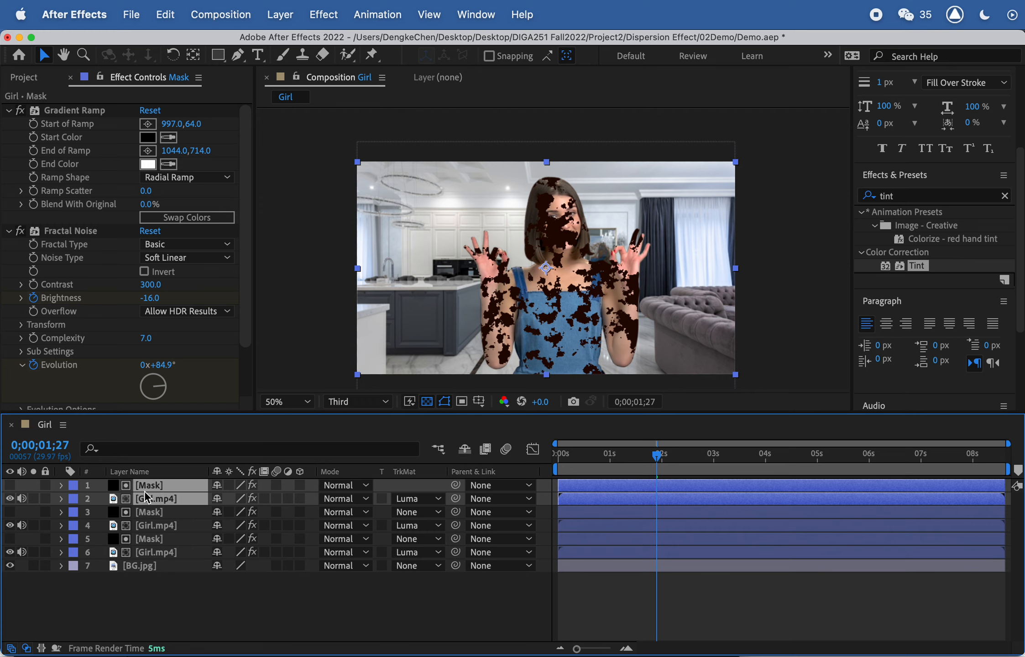
Pre-compose the duplicated top Mask and Girl.mp4 layers as "Glow" and check the new composition's contents
right_click(156, 489)
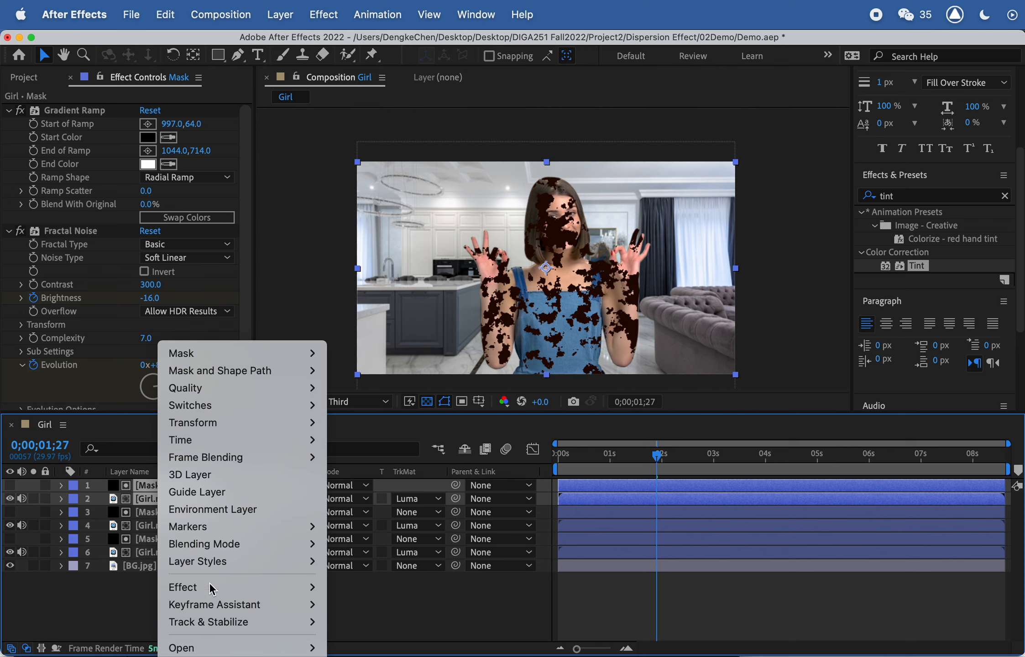
key("super+shift+c")
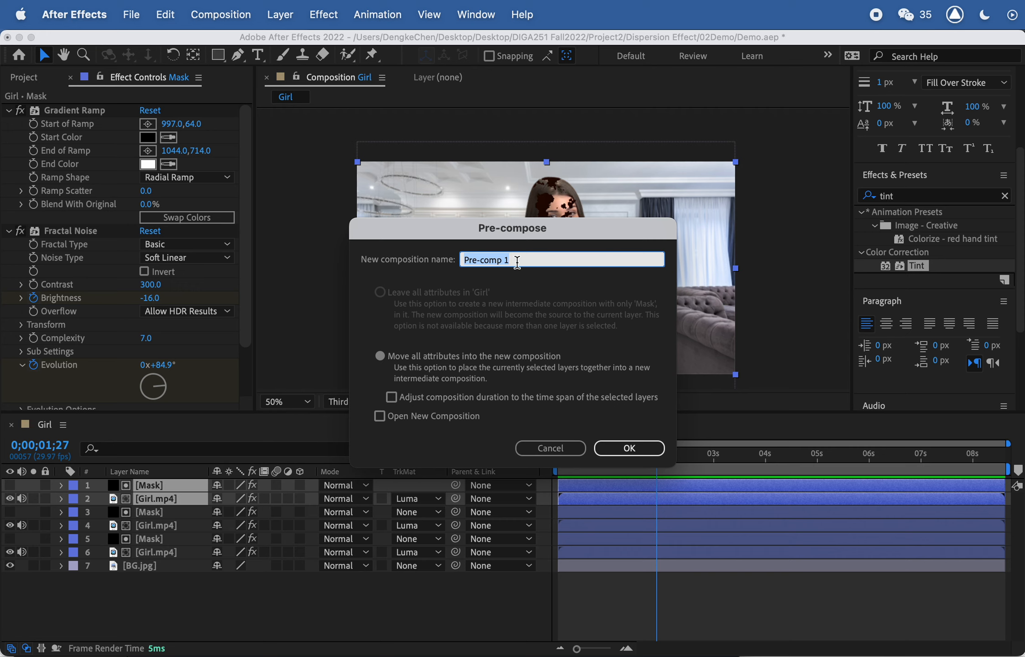
type("Glow")
key("Return")
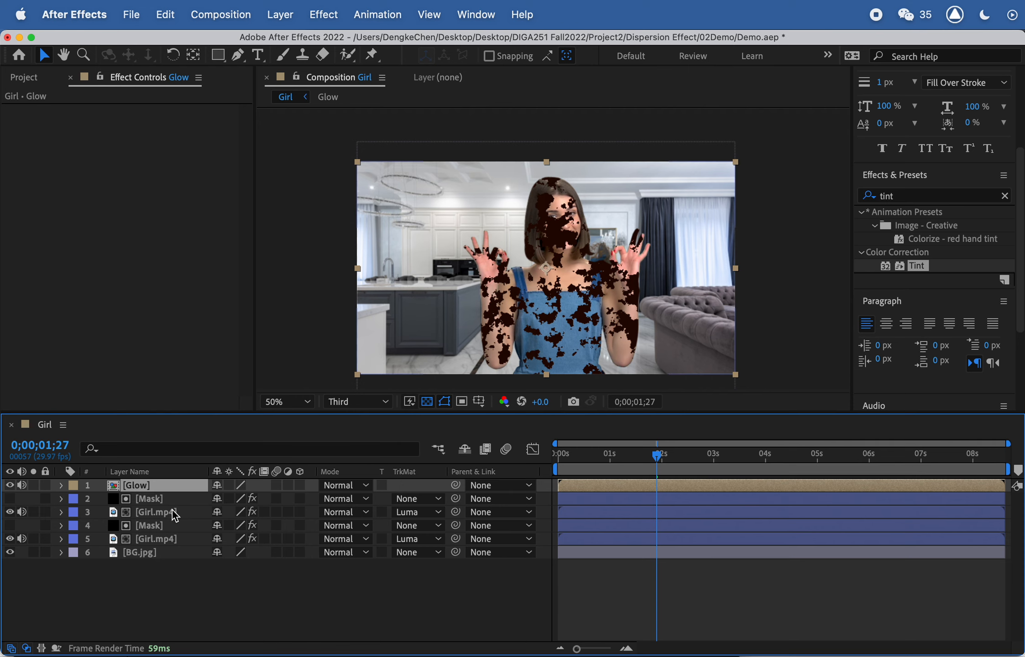
double_click(139, 485)
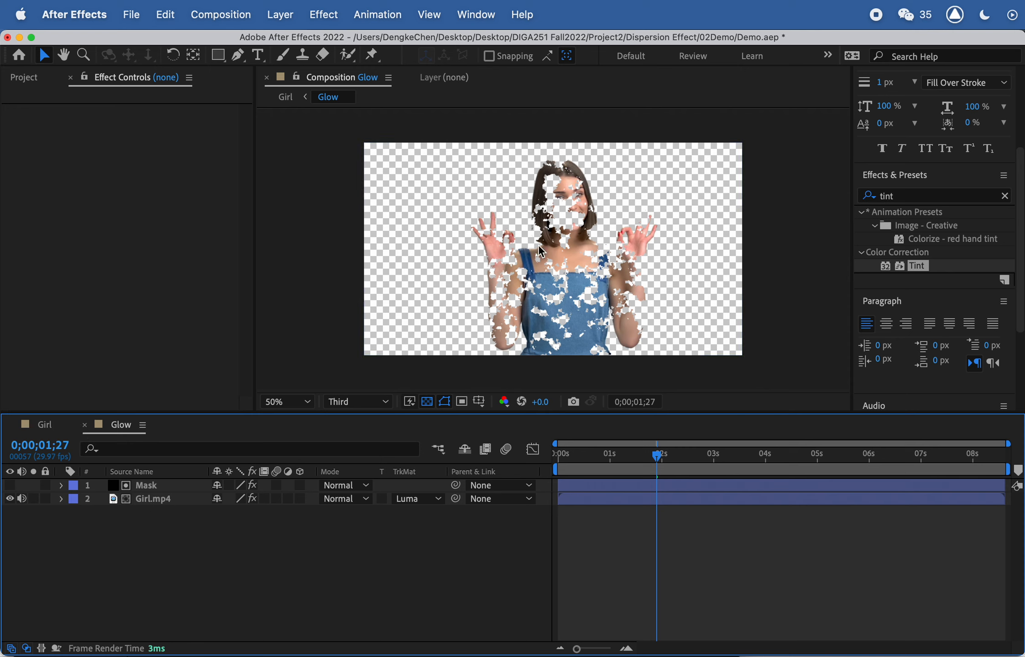
left_click(85, 425)
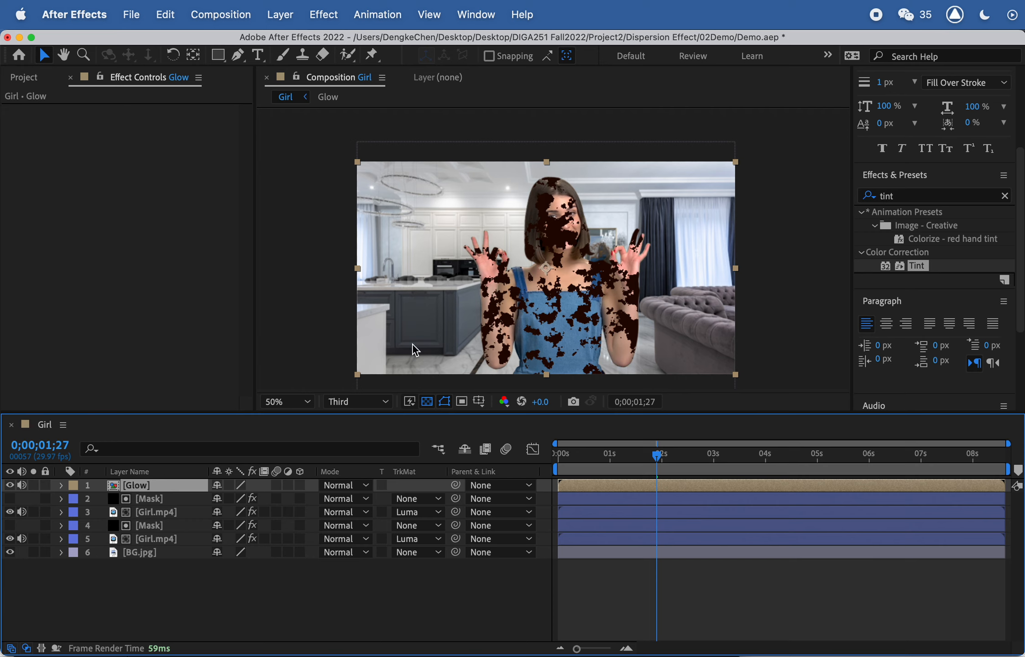
Find the Tritone effect and apply it to the Glow layer
left_click(872, 197)
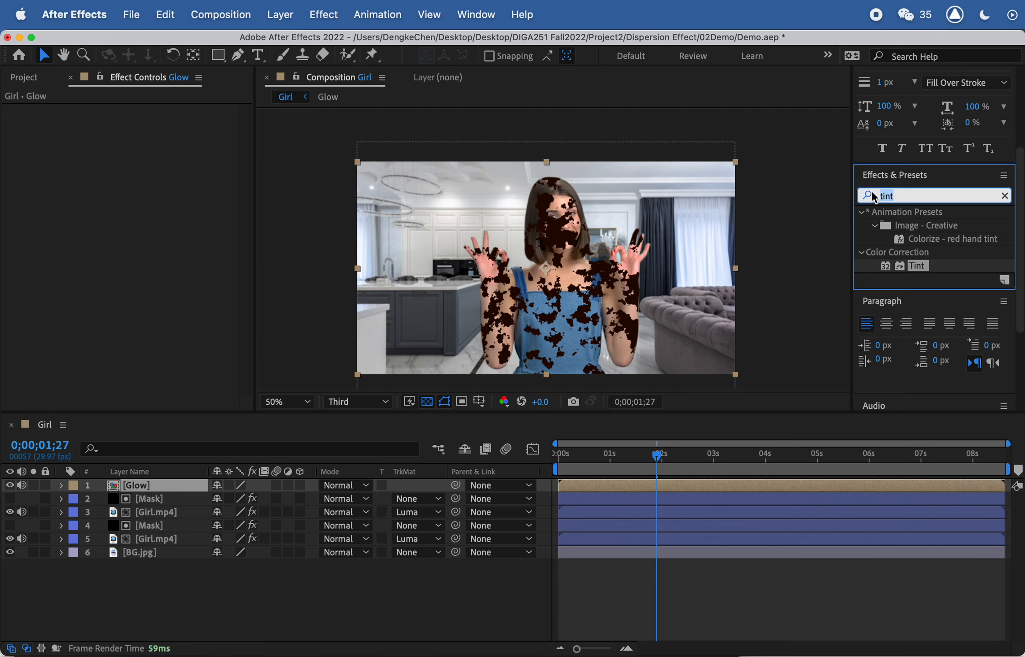
type("tritone")
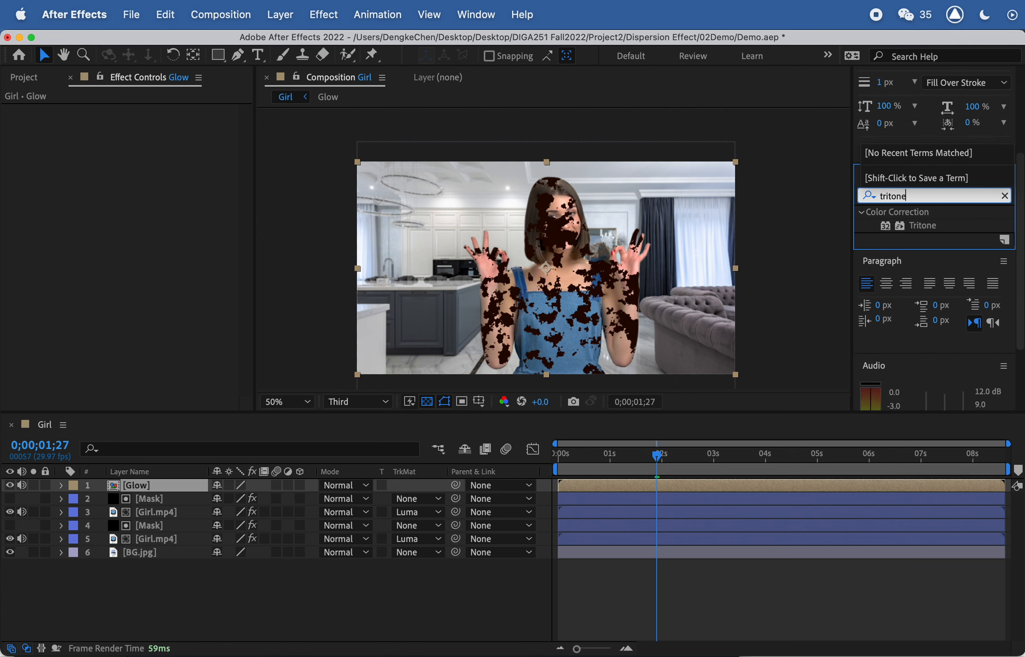
left_click_drag(933, 227, 142, 492)
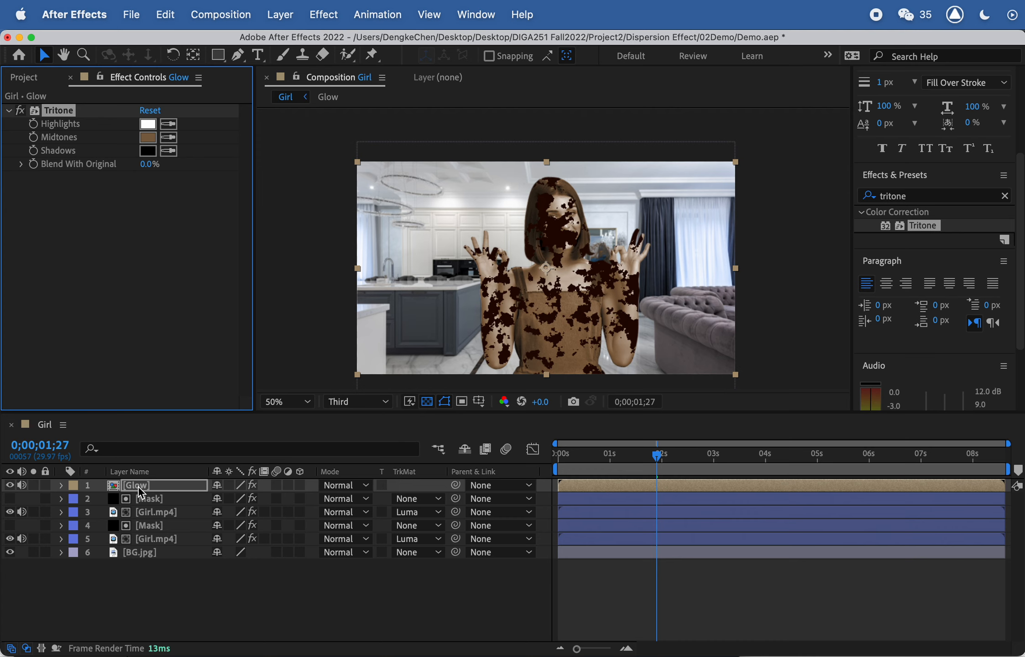
Set Tritone's Highlights color to 000000, Midtones to FFFFFF and Blend With Original to 100% on the Glow layer
left_click(149, 121)
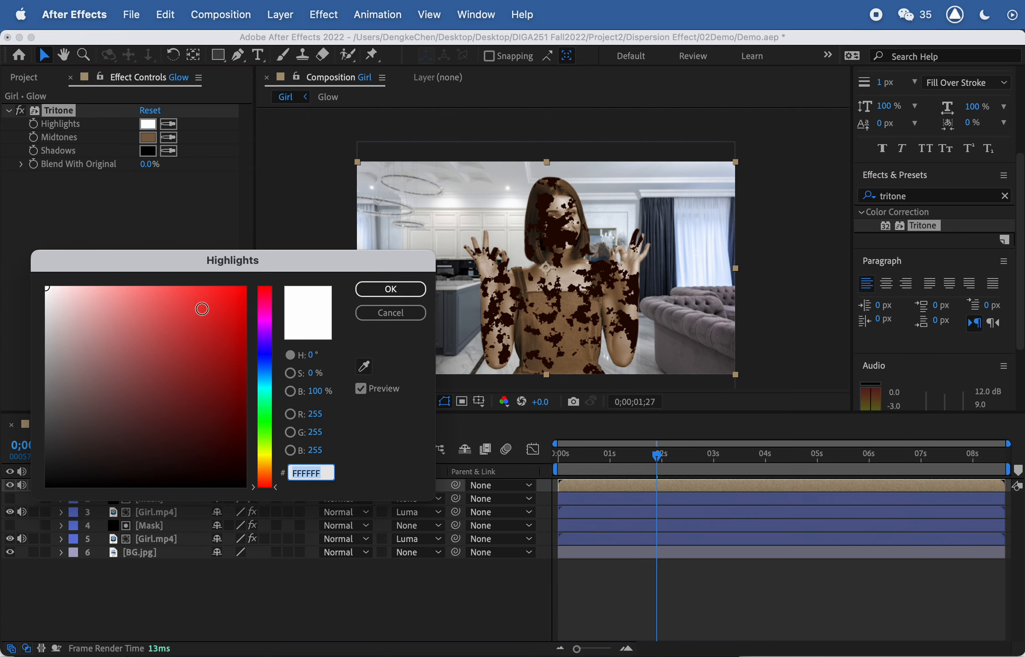
type("000000")
left_click(382, 291)
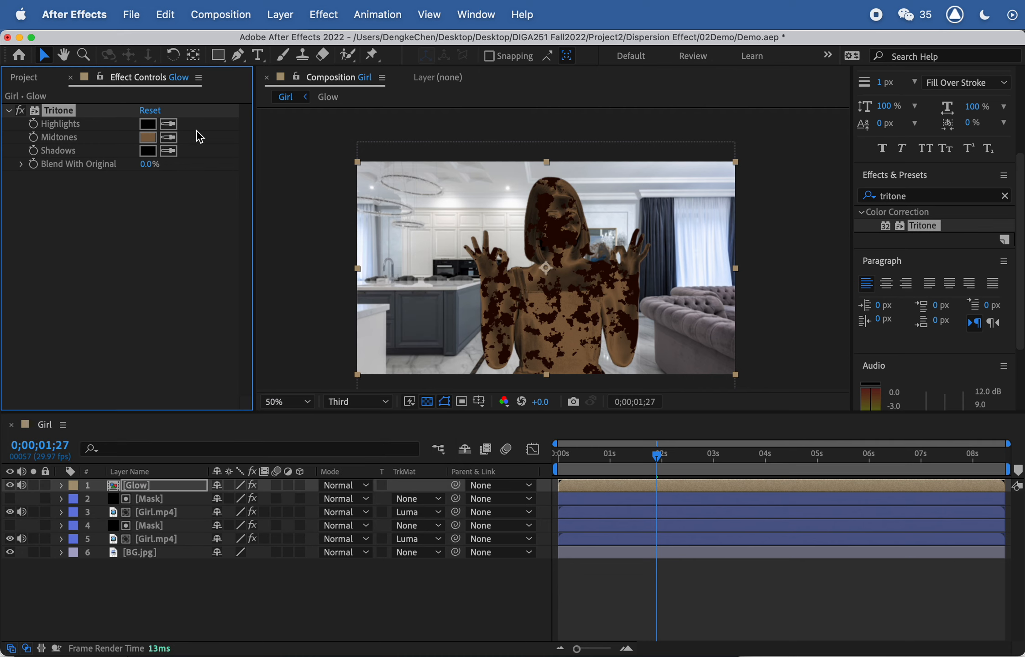
left_click(146, 138)
left_click_drag(182, 329, 4, 260)
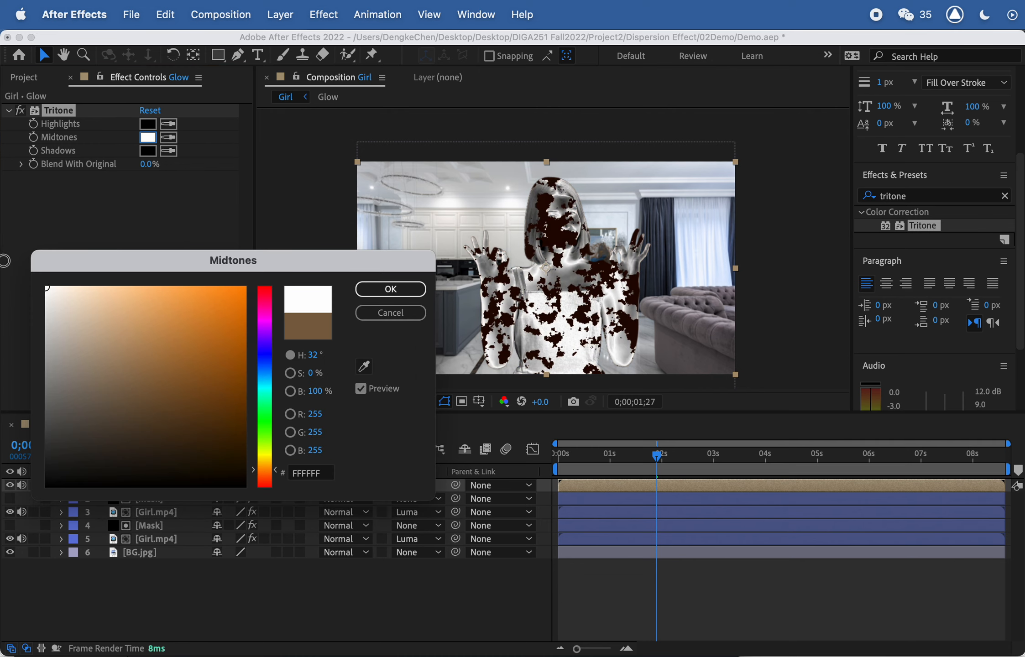
left_click(391, 288)
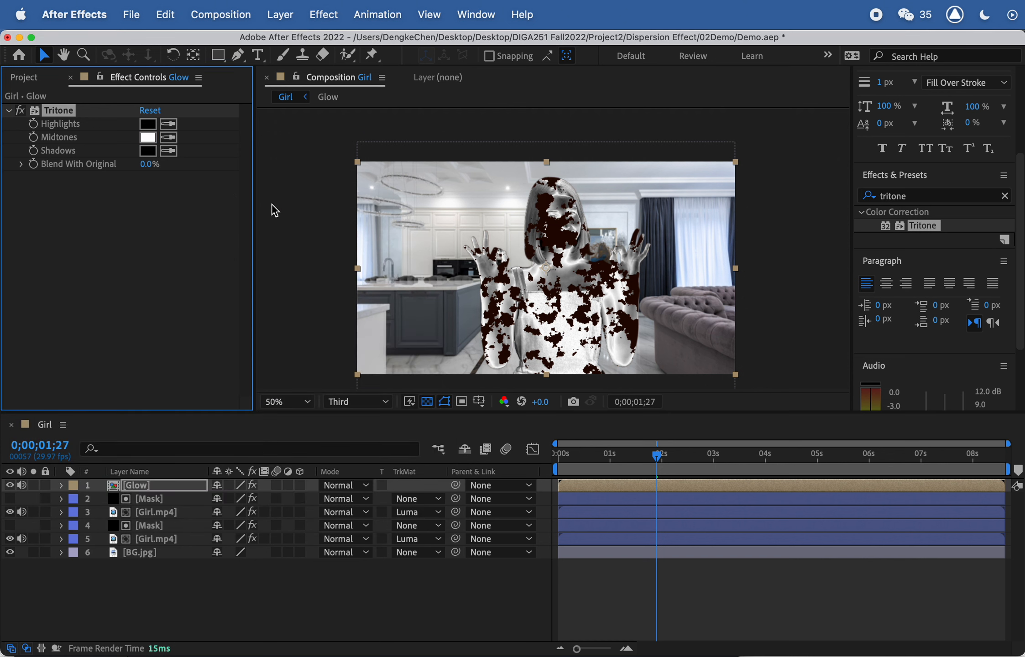
left_click_drag(143, 168, 283, 166)
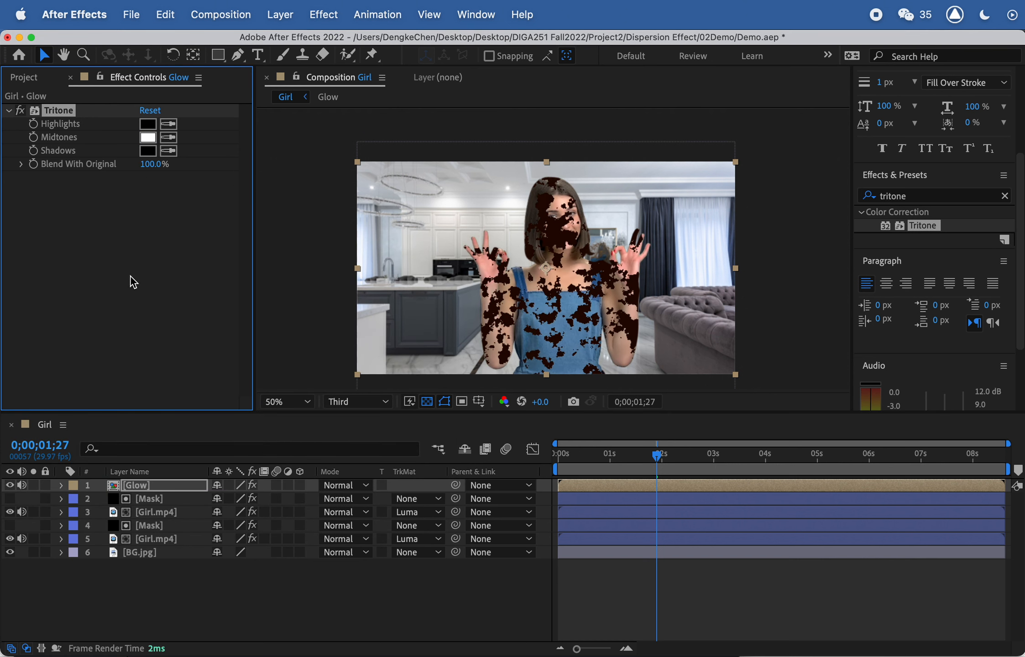
left_click(140, 222)
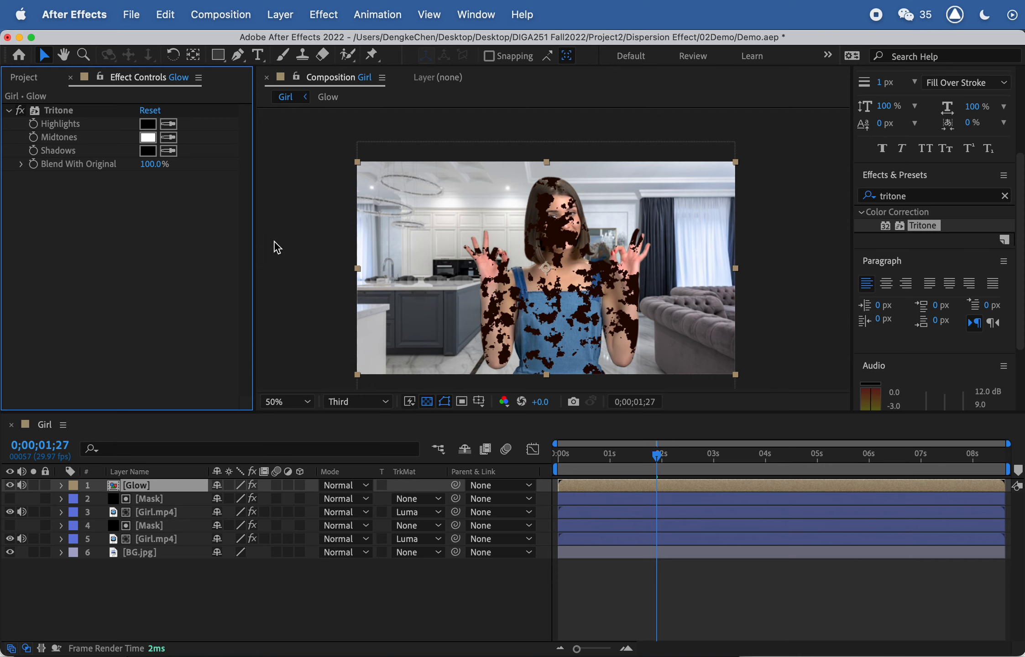
Find the Stylize Glow effect and apply it to the Glow layer
left_click(912, 192)
type("glow")
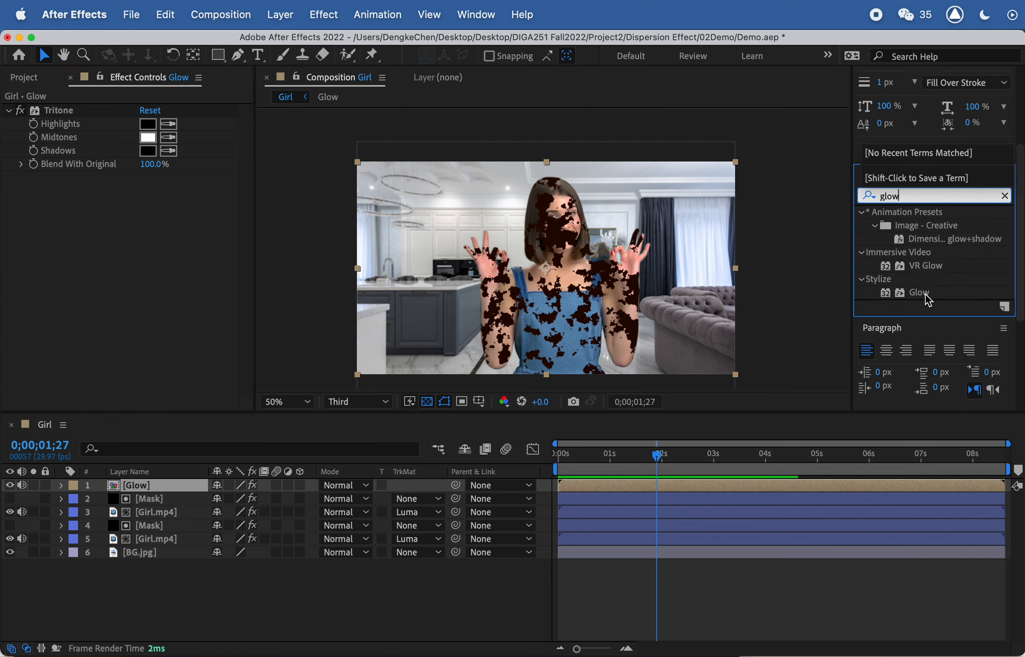
left_click_drag(926, 296, 130, 254)
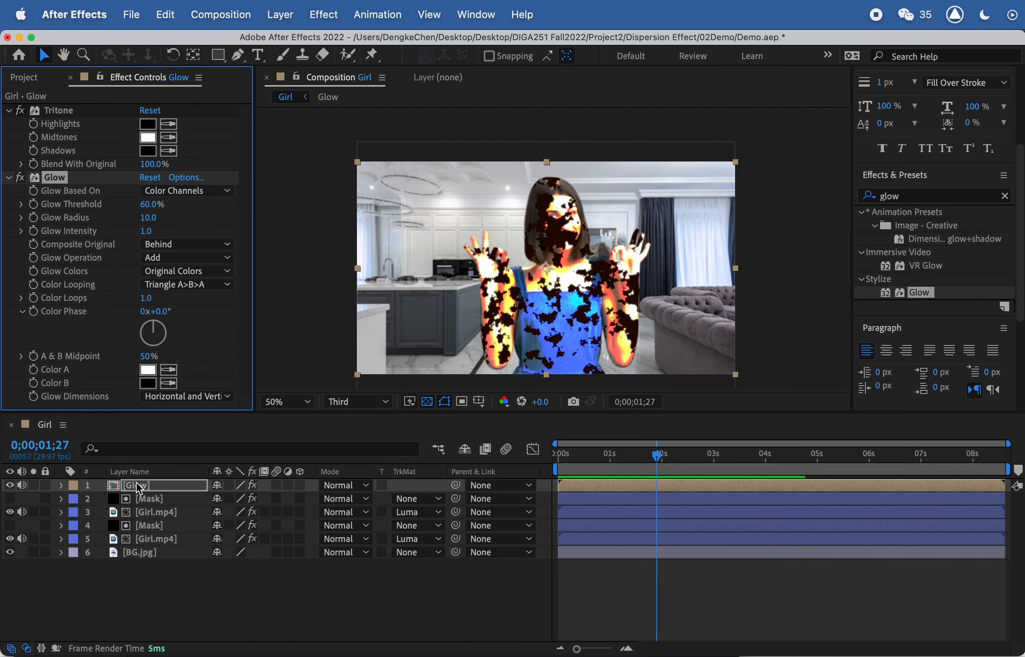
Move the Glow layer below the upper Mask and Girl.mp4 pair in the layer stack
left_click_drag(135, 484, 144, 516)
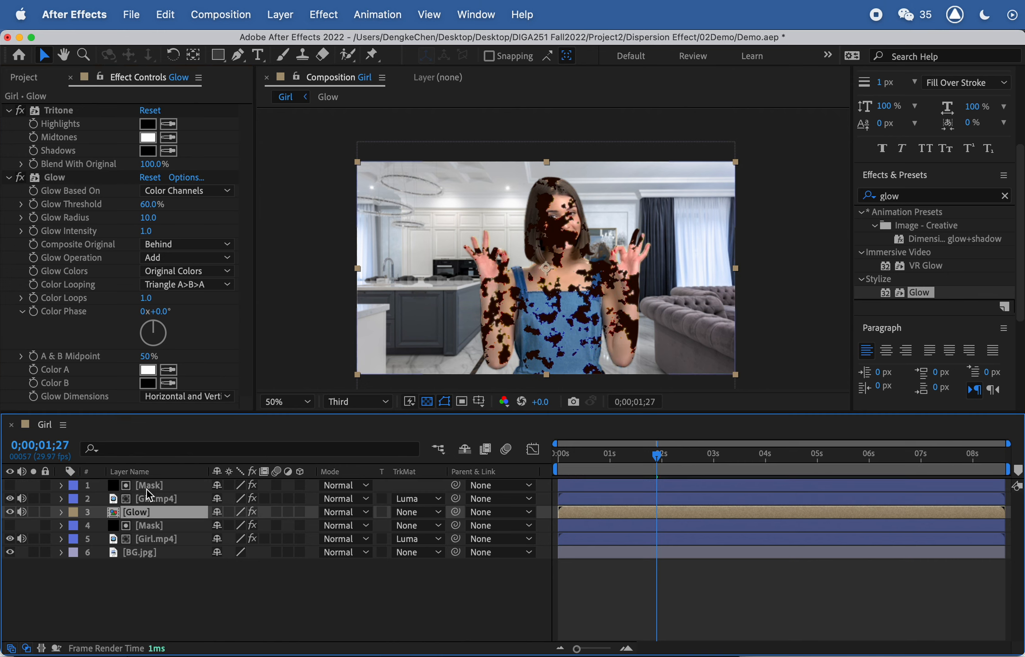
left_click(145, 487)
left_click(143, 498)
left_click(139, 510)
Compare the composition with and without the Glow layer, examining the edges of the disintegrating areas up close
left_click(9, 512)
left_click(9, 511)
left_click(9, 512)
left_click(9, 512)
left_click(9, 512)
left_click(9, 512)
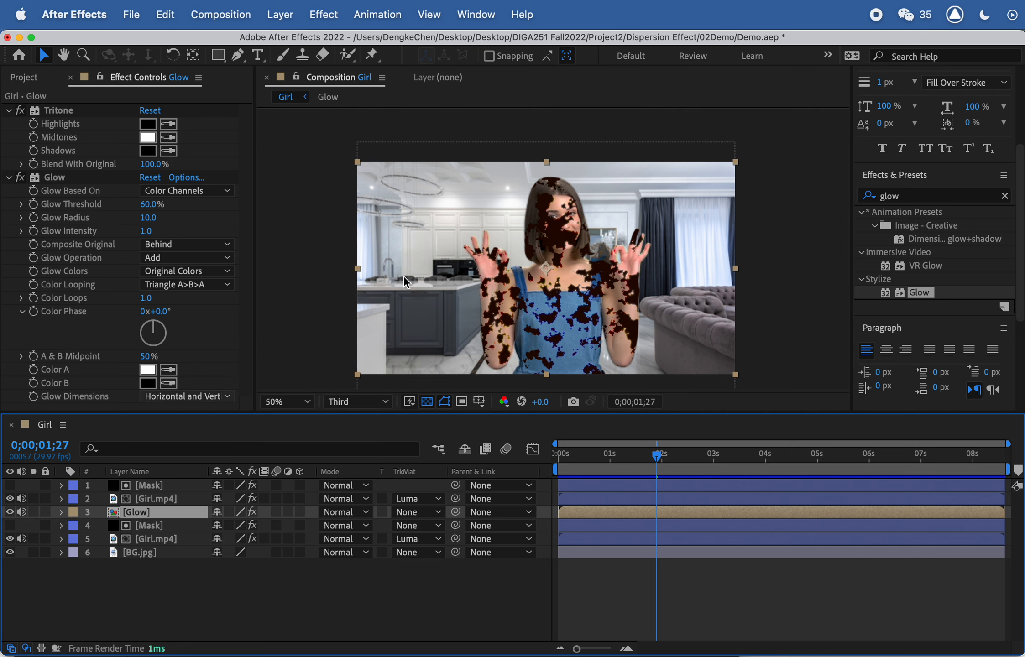
scroll(555, 287, "up", 2)
scroll(553, 292, "down", 1)
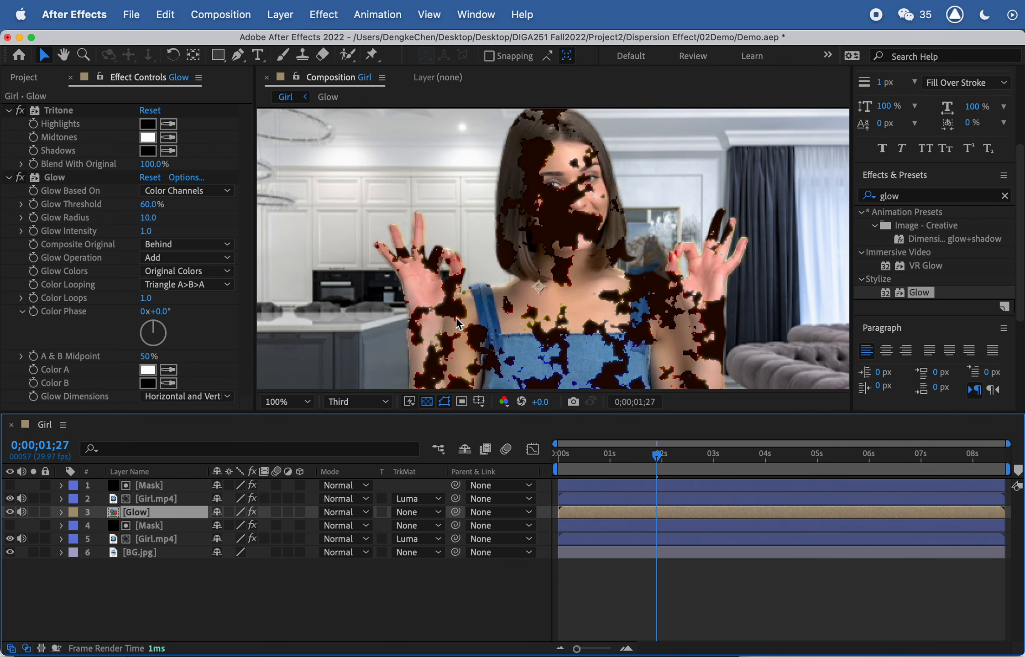
scroll(603, 253, "down", 1)
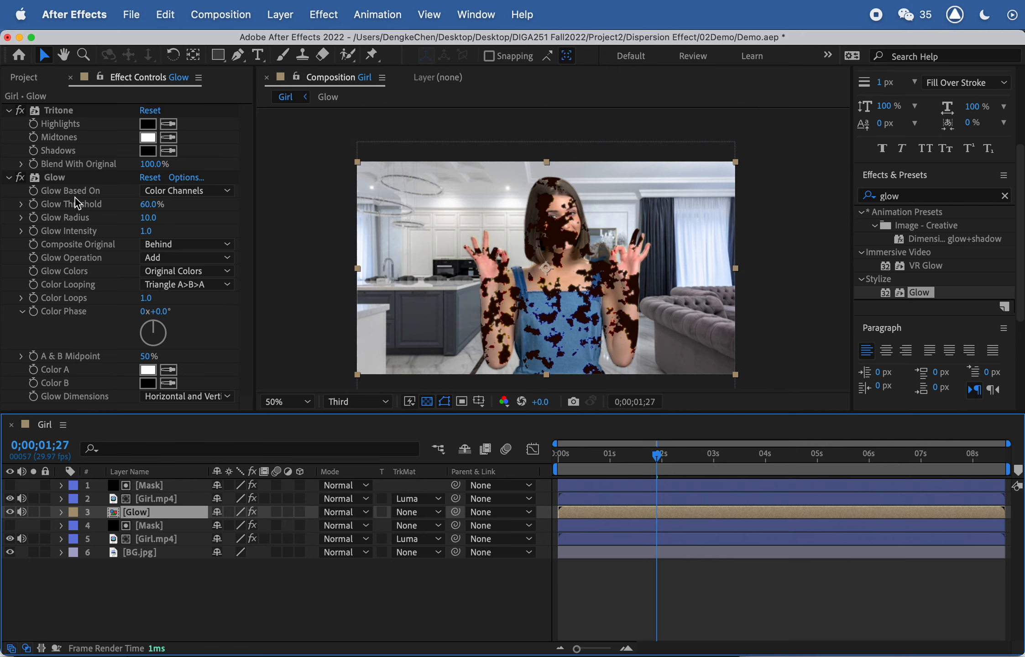
Set the Glow effect's Glow Radius to 27 and Glow Intensity to 1.5
left_click_drag(147, 220, 348, 231)
left_click(146, 231)
type("1.5")
key("Return")
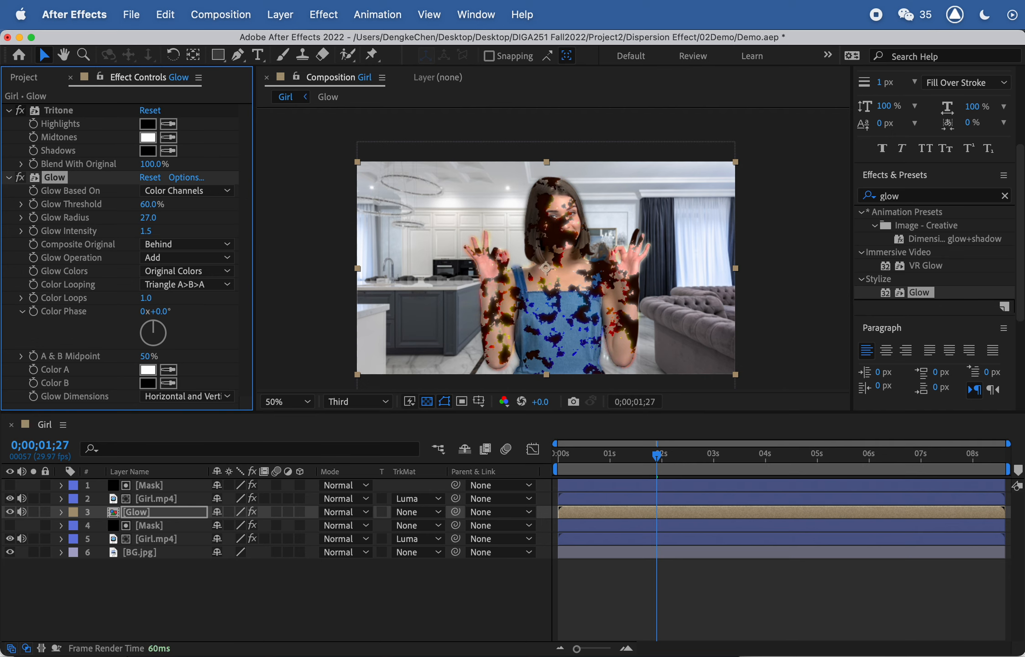
Inspect the glow up close and at 0;00;02;11, and increase the Glow Radius to 42
key("slash")
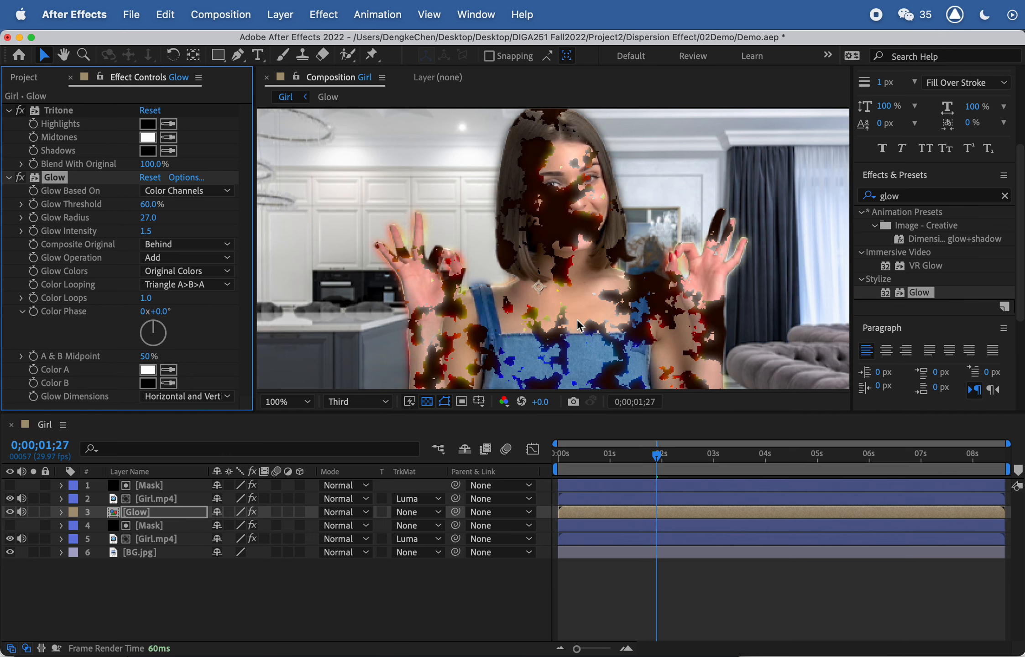
key("h")
left_click_drag(548, 304, 547, 187)
key("comma")
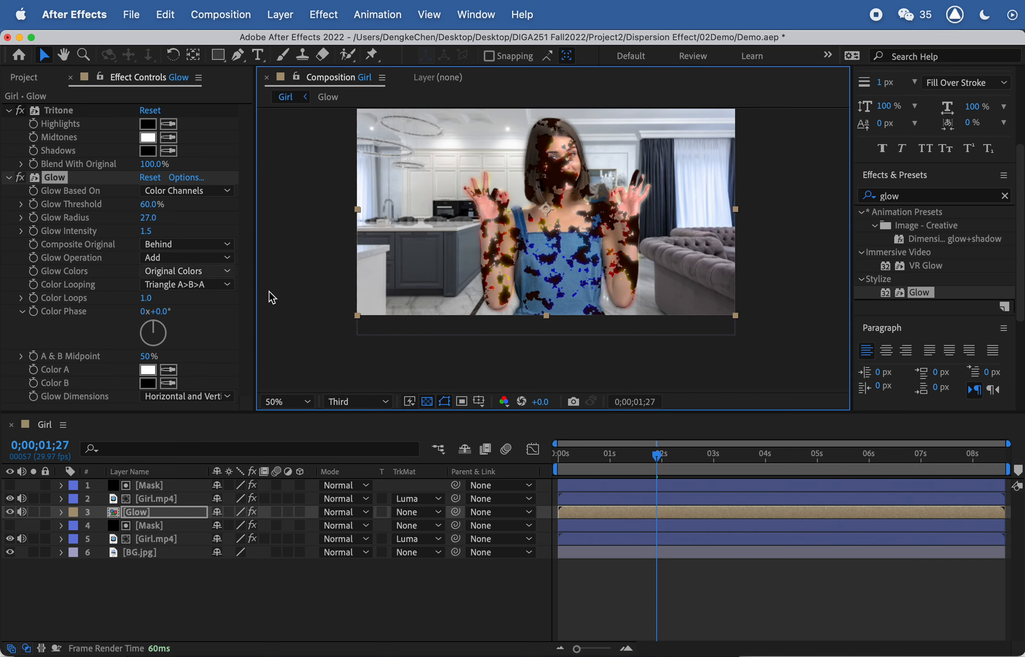
left_click_drag(637, 454, 680, 456)
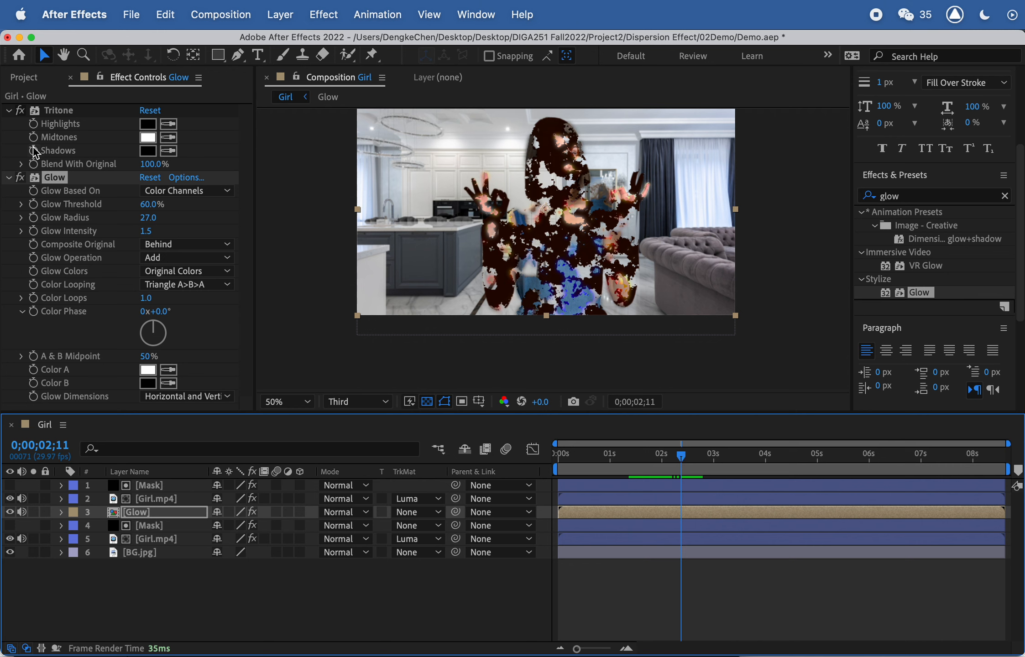
left_click_drag(144, 221, 163, 219)
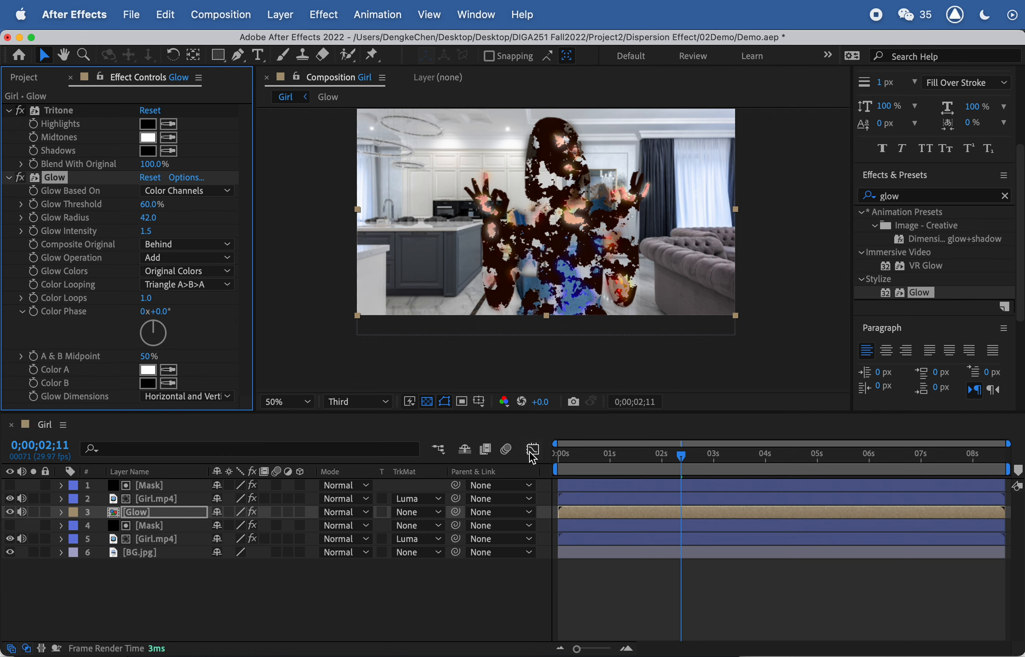
Scrub to 0;00;01;19 and add a 100% Opacity keyframe to the Glow layer
left_click_drag(638, 453, 660, 453)
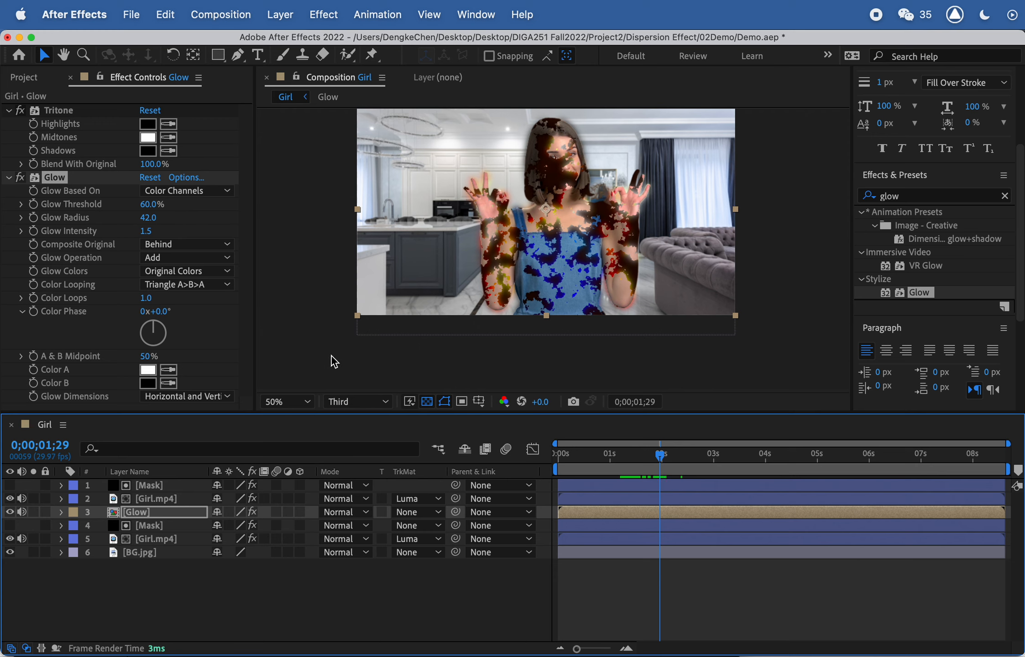
left_click_drag(648, 459, 643, 458)
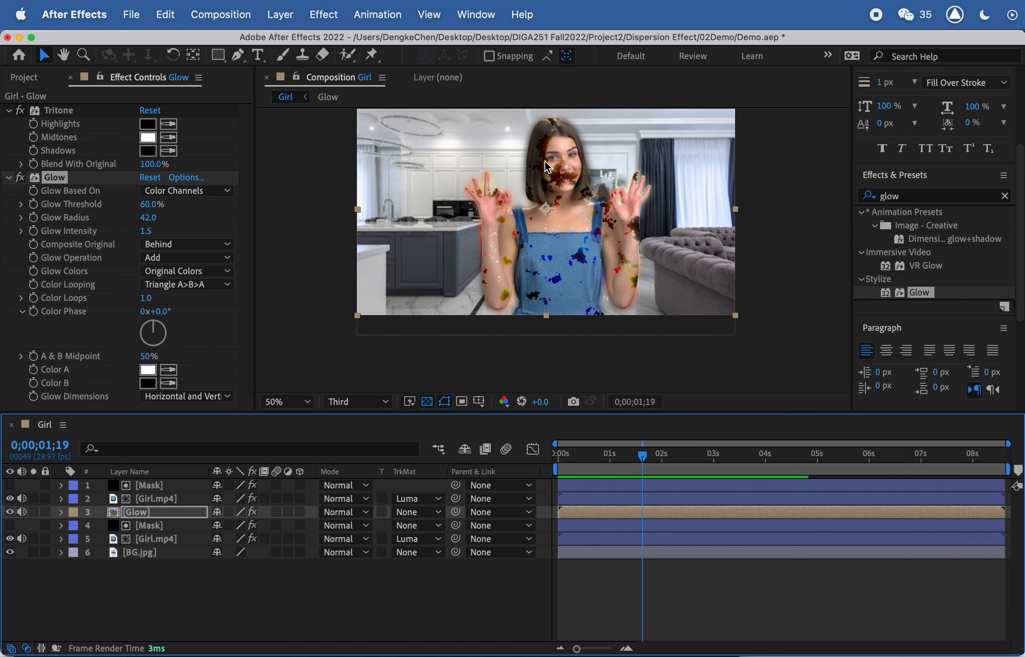
left_click_drag(645, 457, 641, 458)
left_click(136, 511)
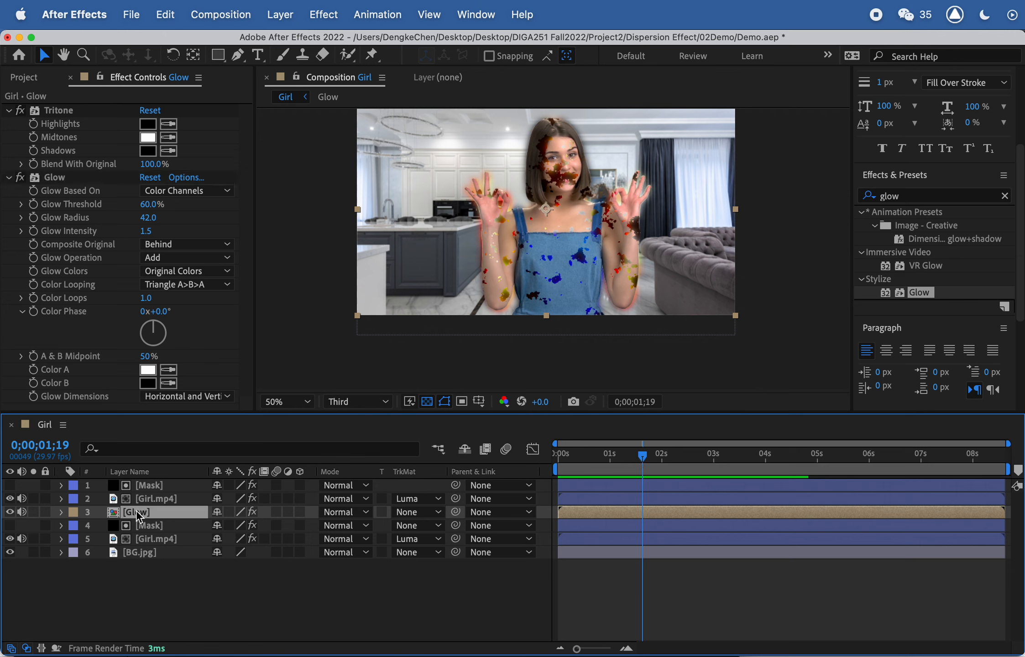
key("t")
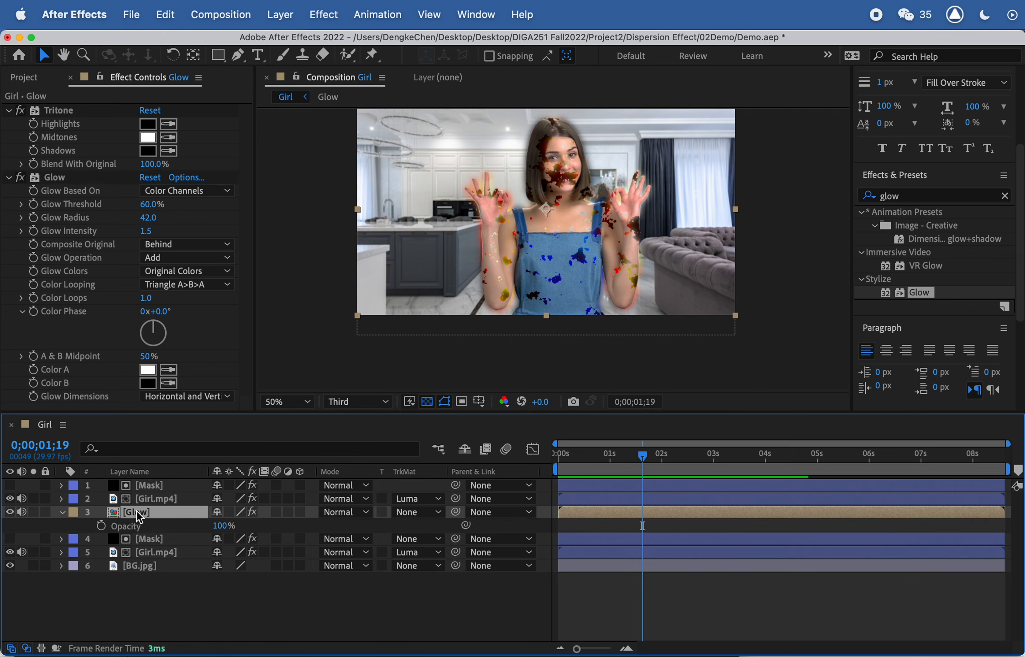
left_click(101, 525)
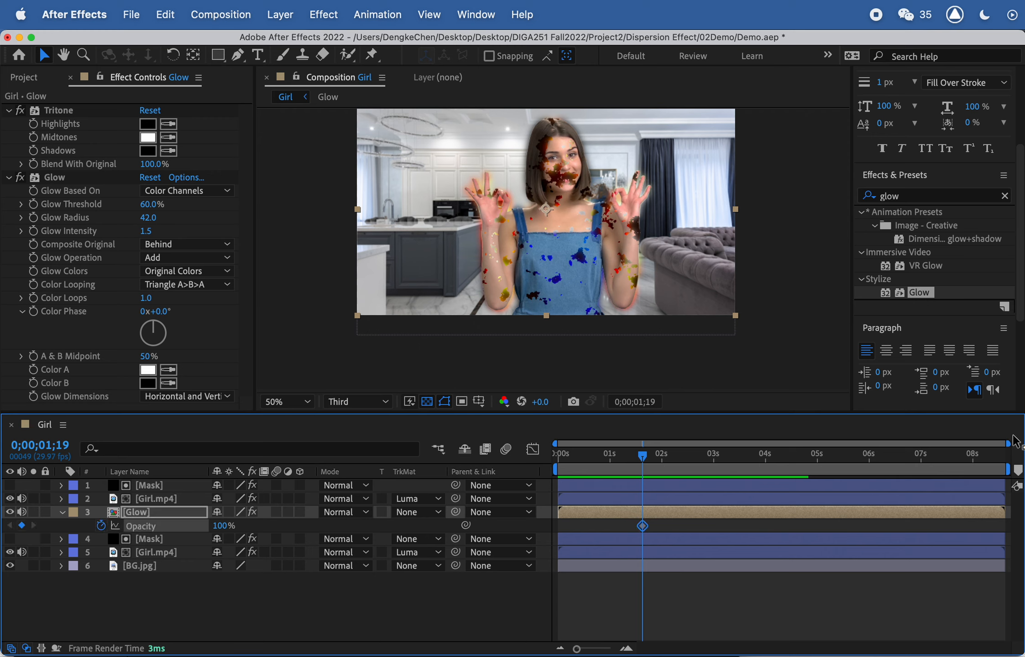
Keyframe the Glow layer's Opacity at 0% on 0;00;01;19 and 100% on 0;00;01;24, and scrub through the fade
left_click_drag(1005, 444, 720, 452)
mouse_move(653, 457)
left_mouse_down()
mouse_move(637, 456)
mouse_move(651, 456)
left_mouse_up()
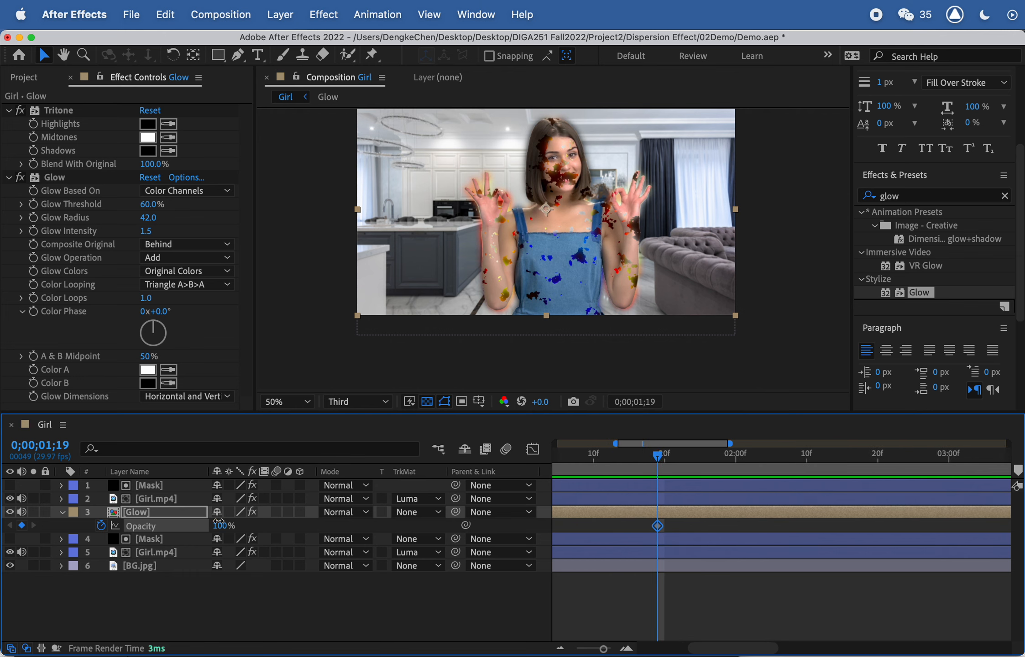
left_click_drag(218, 522, 53, 523)
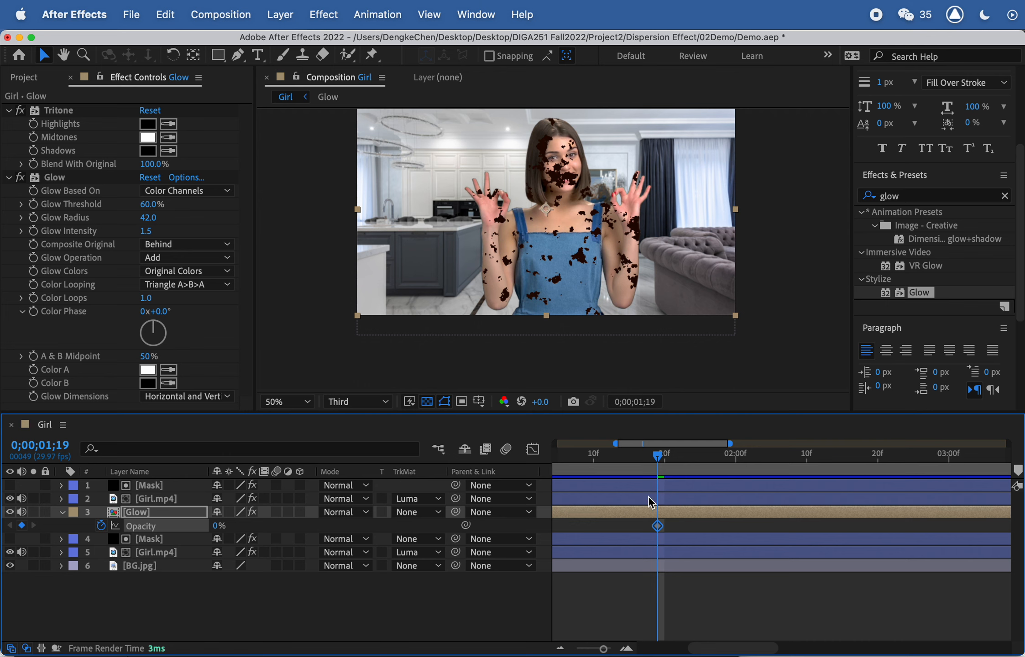
left_click_drag(663, 458, 691, 461)
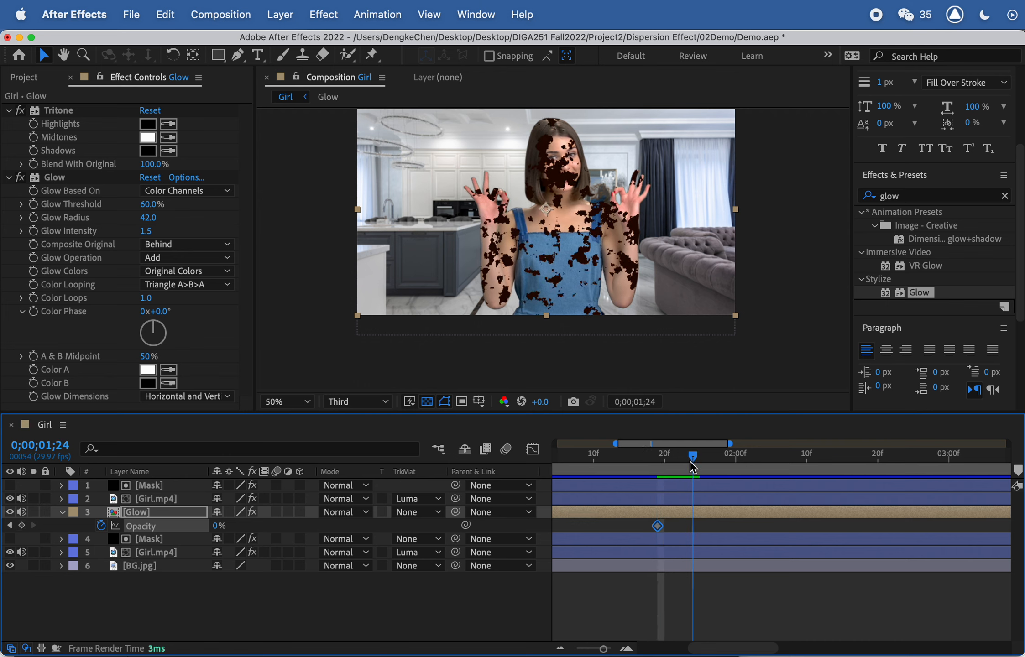
left_click_drag(220, 526, 239, 525)
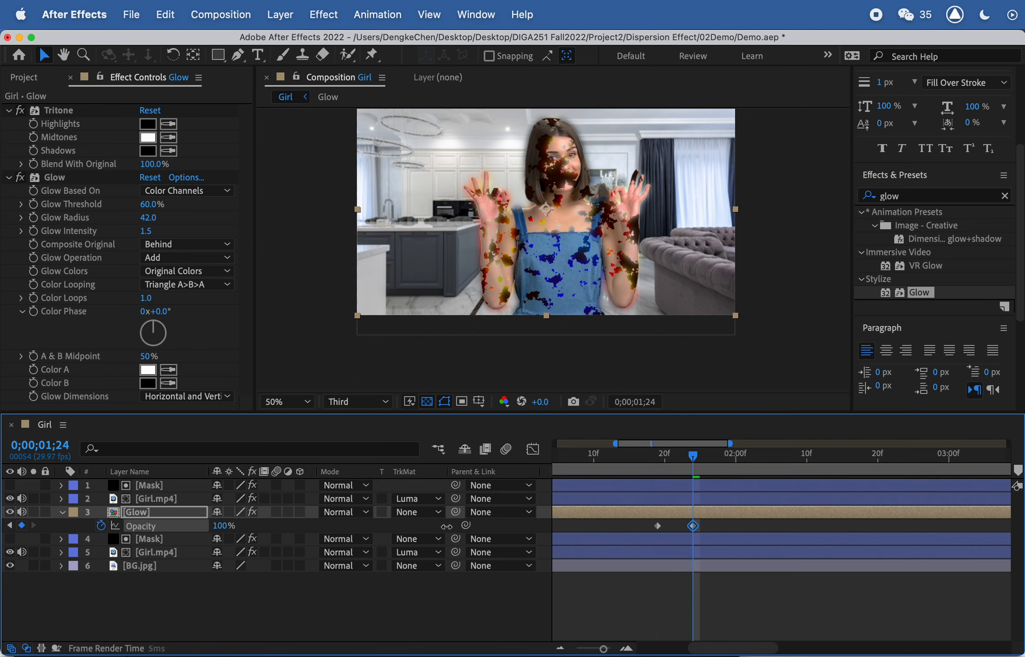
left_click(672, 455)
left_click_drag(671, 454, 695, 456)
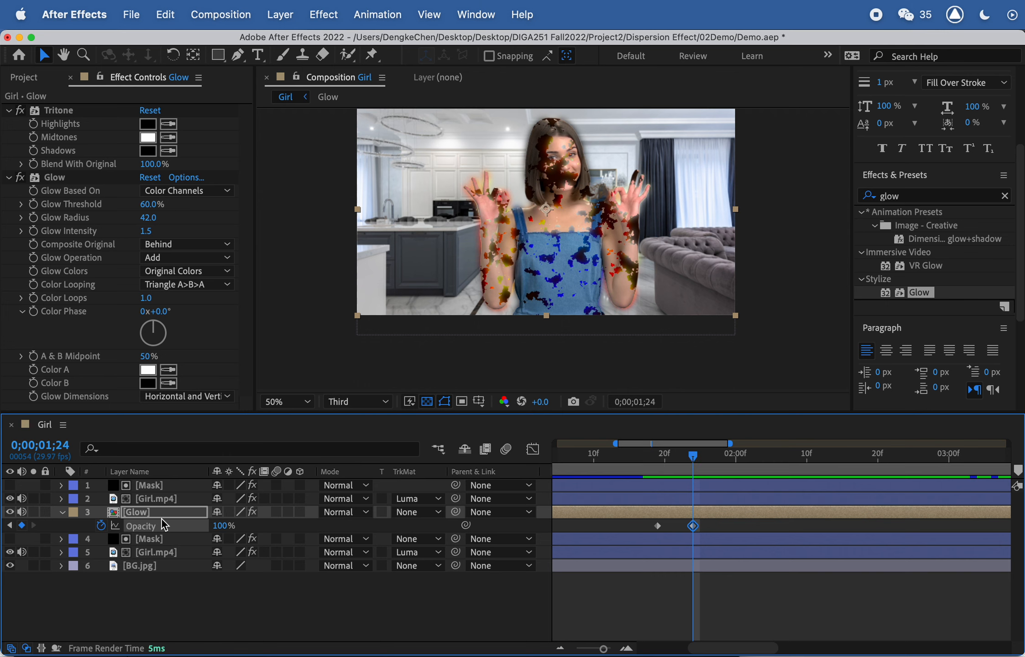
Set the Glow layer's blending mode to Screen and check the result up close and in playback
left_click(344, 512)
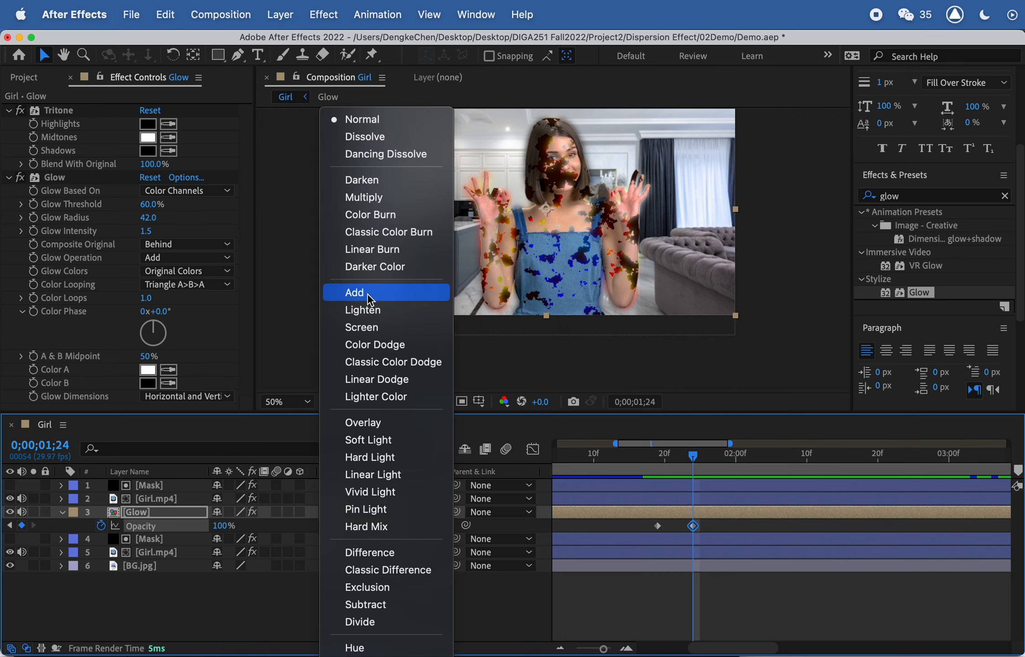
left_click(373, 327)
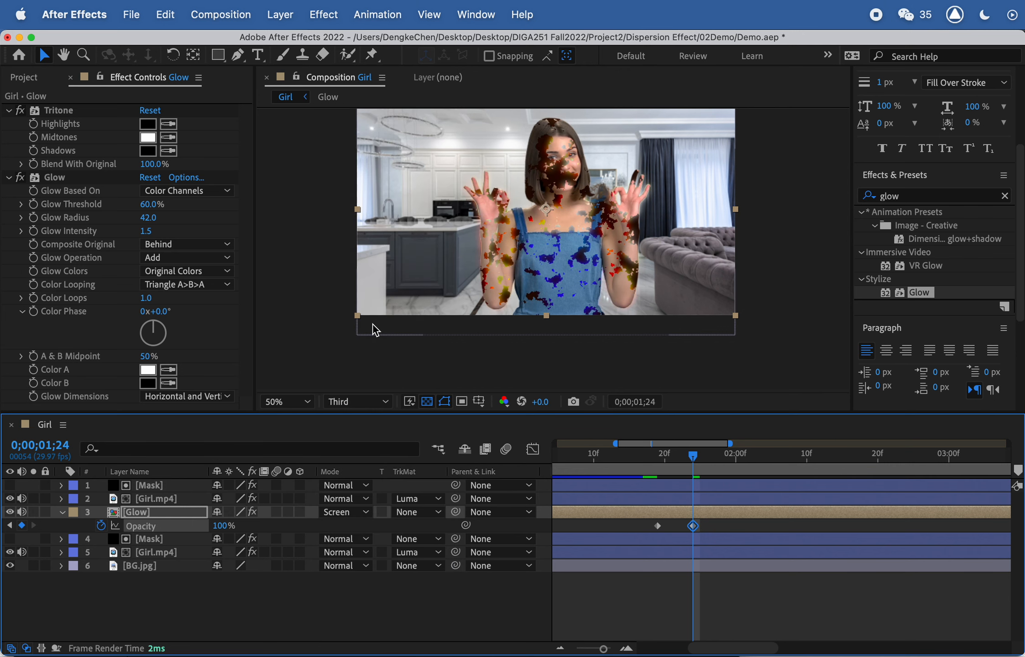
key("period")
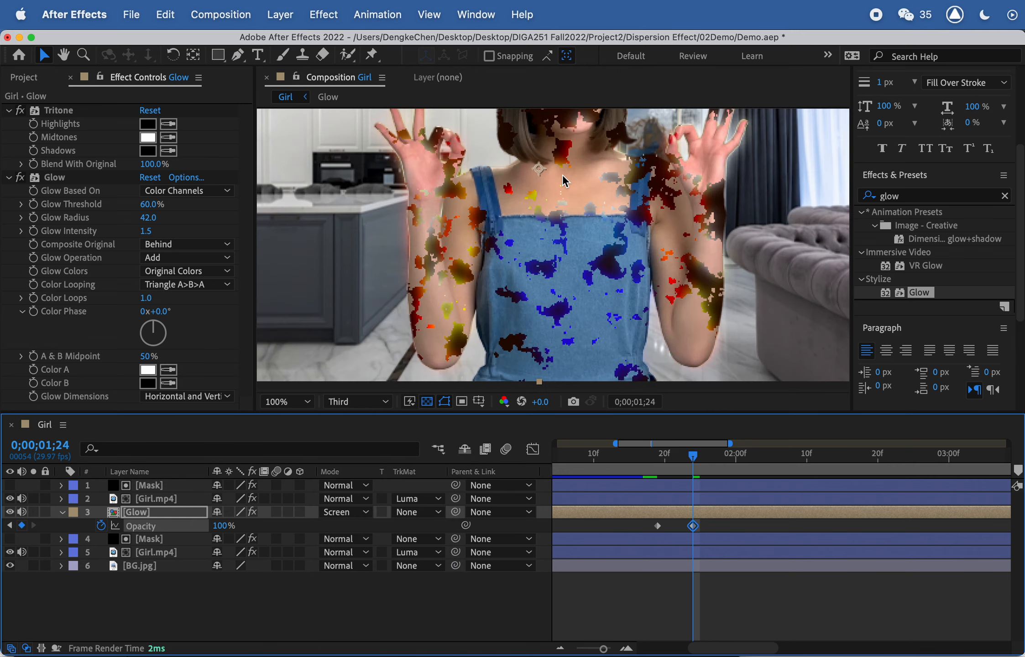
key("comma")
left_click_drag(693, 455, 693, 483)
key("space")
key("space")
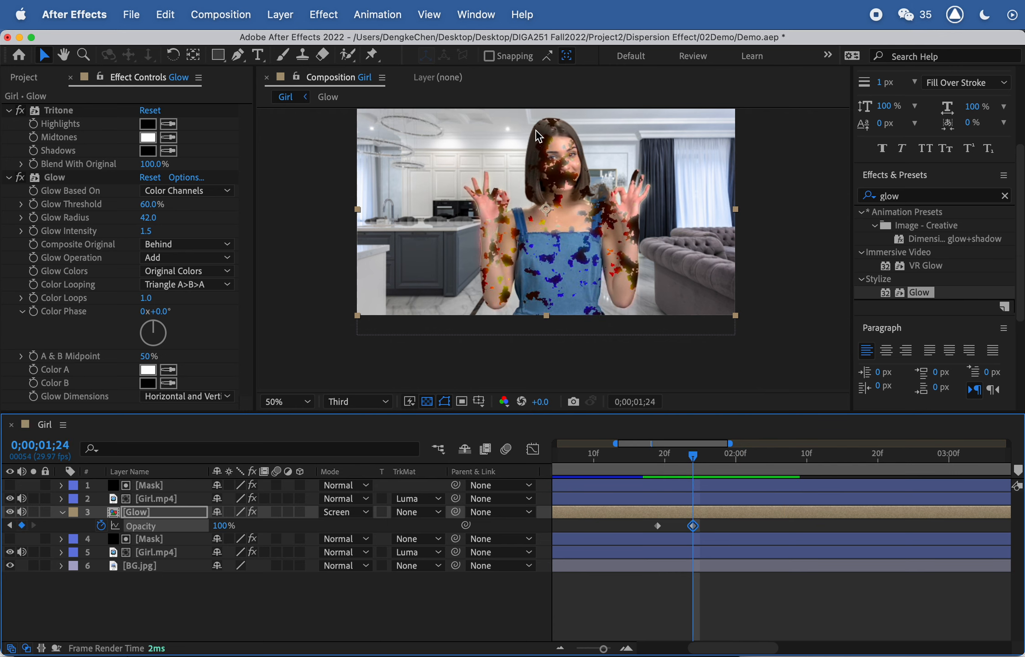
At 0;00;01;19, draw an elliptical mask on the Glow layer and fit it over the girl's face
left_click(658, 458)
left_click(670, 508)
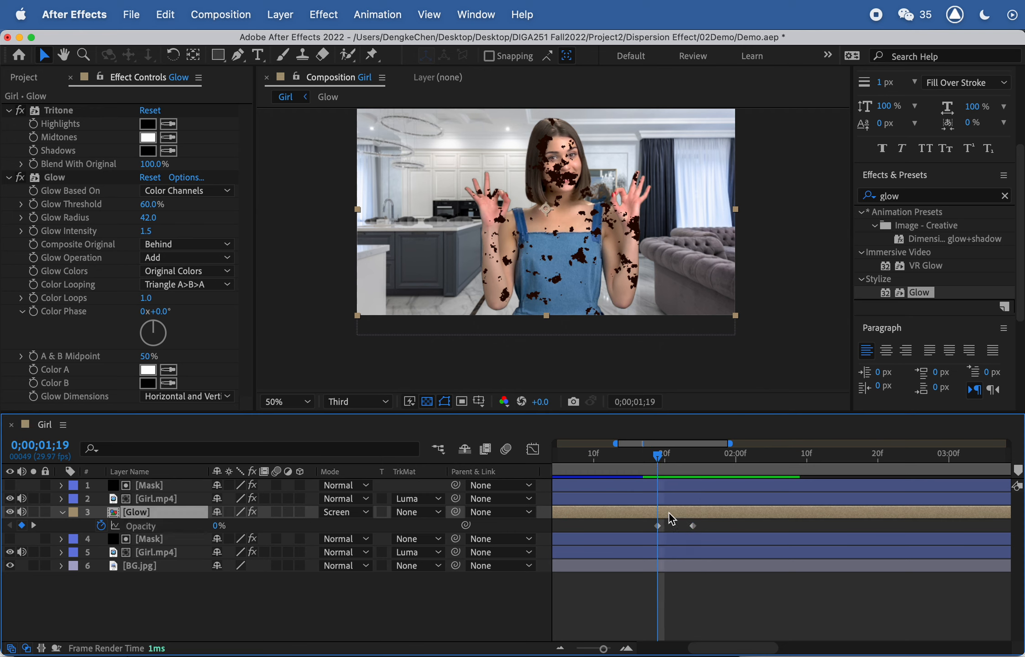
left_click(218, 56)
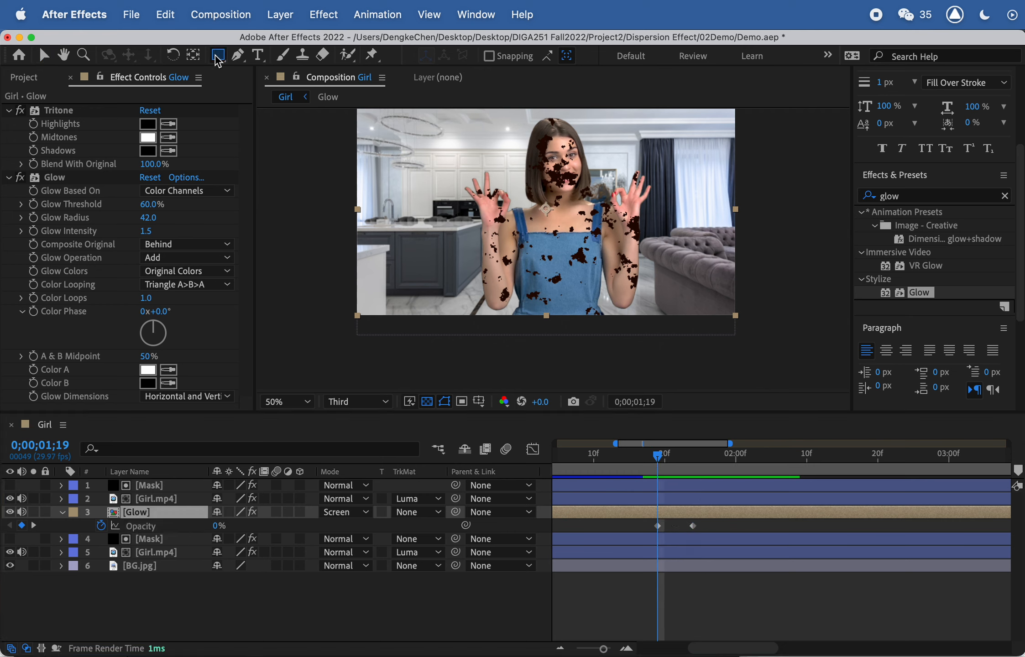
left_click_drag(218, 59, 270, 93)
key("comma")
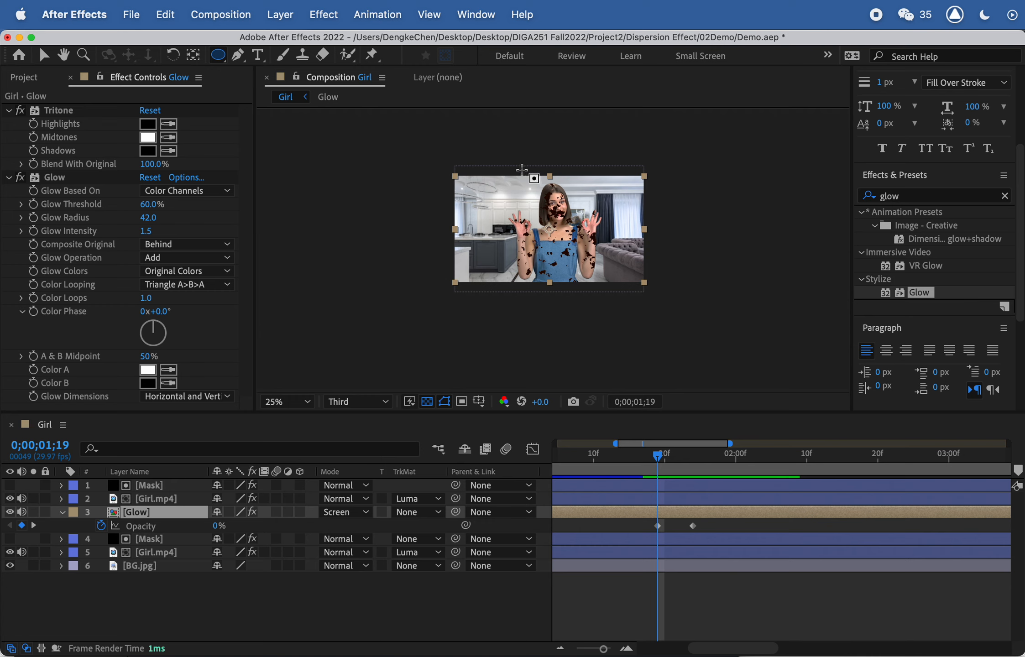
mouse_move(528, 152)
left_mouse_down()
mouse_move(572, 231)
mouse_move(554, 224)
mouse_move(566, 224)
mouse_move(557, 199)
mouse_move(583, 204)
mouse_move(564, 180)
mouse_move(569, 156)
left_mouse_up()
key("v")
double_click(547, 223)
key("period")
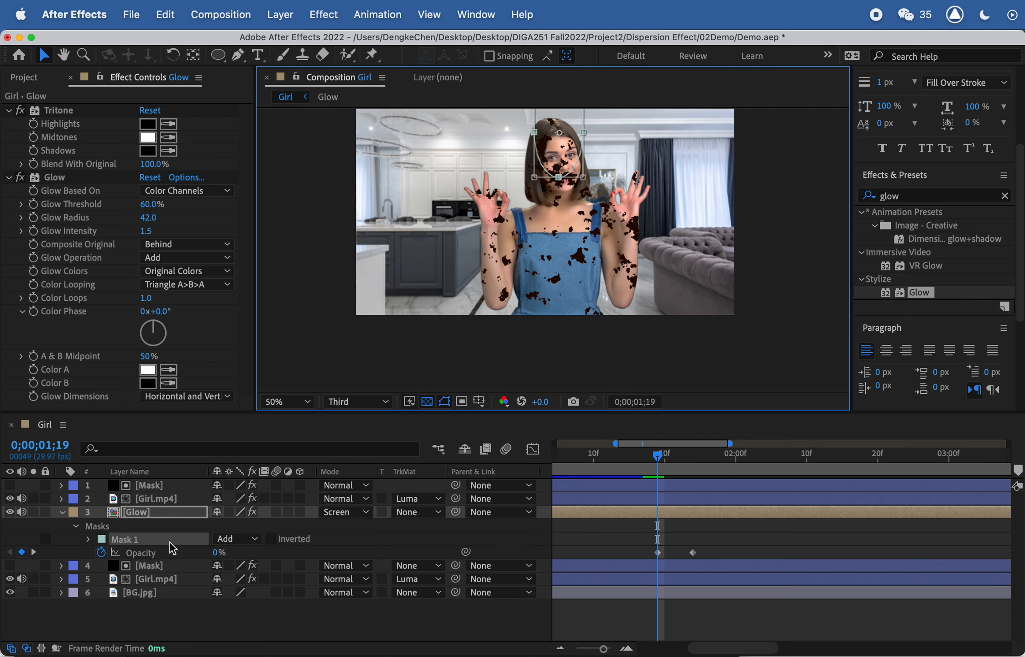
Set the Mask Feather of the Glow layer's elliptical mask to 150 pixels in both directions
left_click(90, 539)
left_click_drag(242, 565, 331, 567)
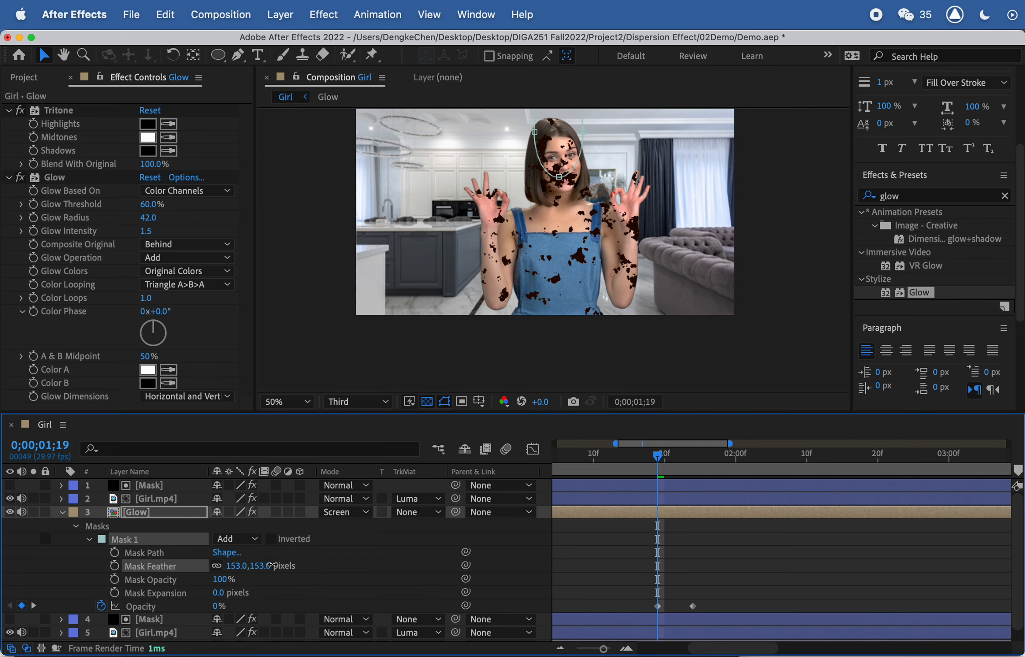
left_click(266, 571)
type("15")
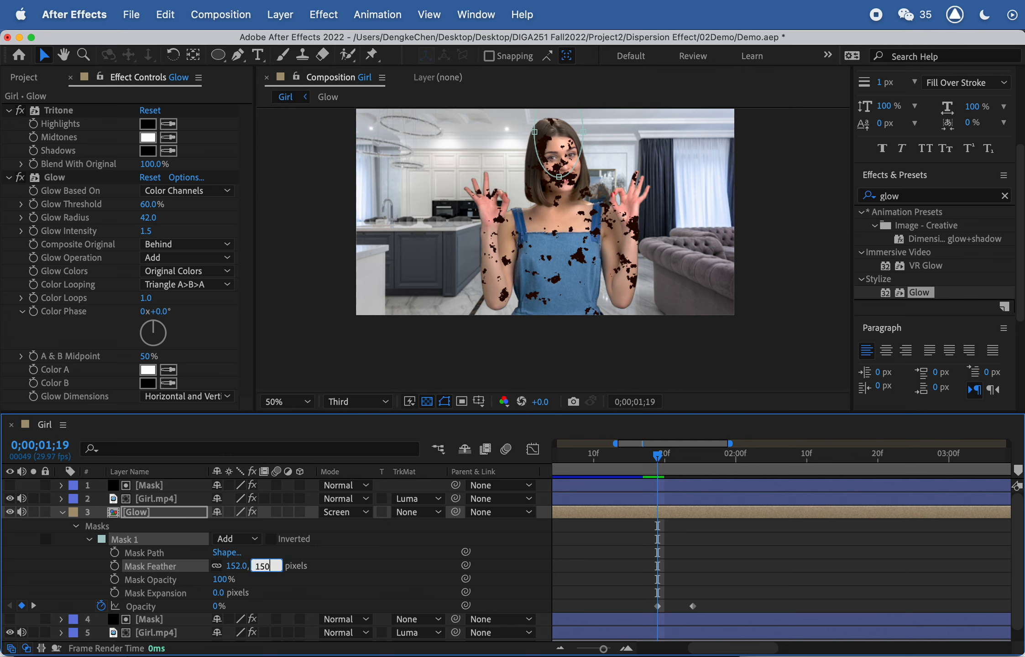
type("0")
key("Return")
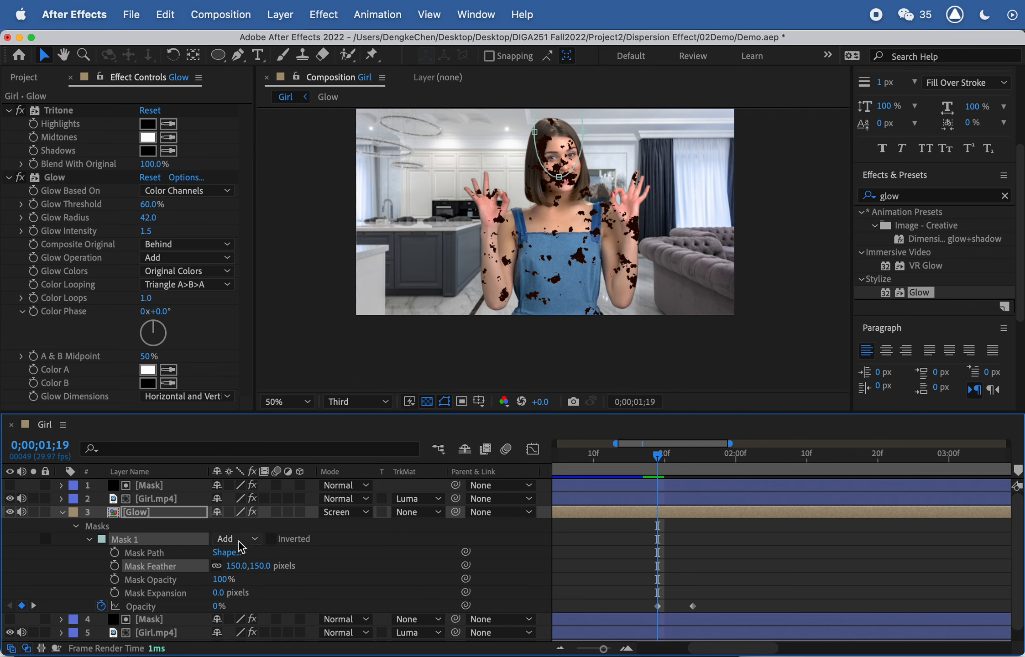
Add a Mask Path keyframe for the Glow layer's mask at 0;00;01;24
left_click_drag(663, 467, 706, 456)
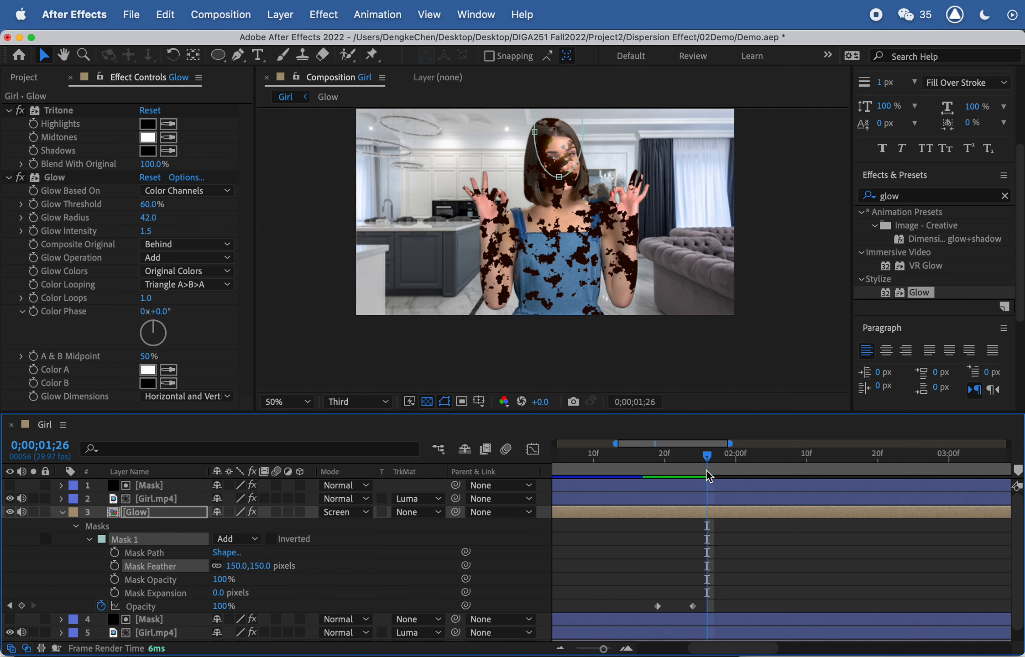
mouse_move(701, 466)
left_mouse_down()
mouse_move(662, 459)
mouse_move(693, 456)
left_mouse_up()
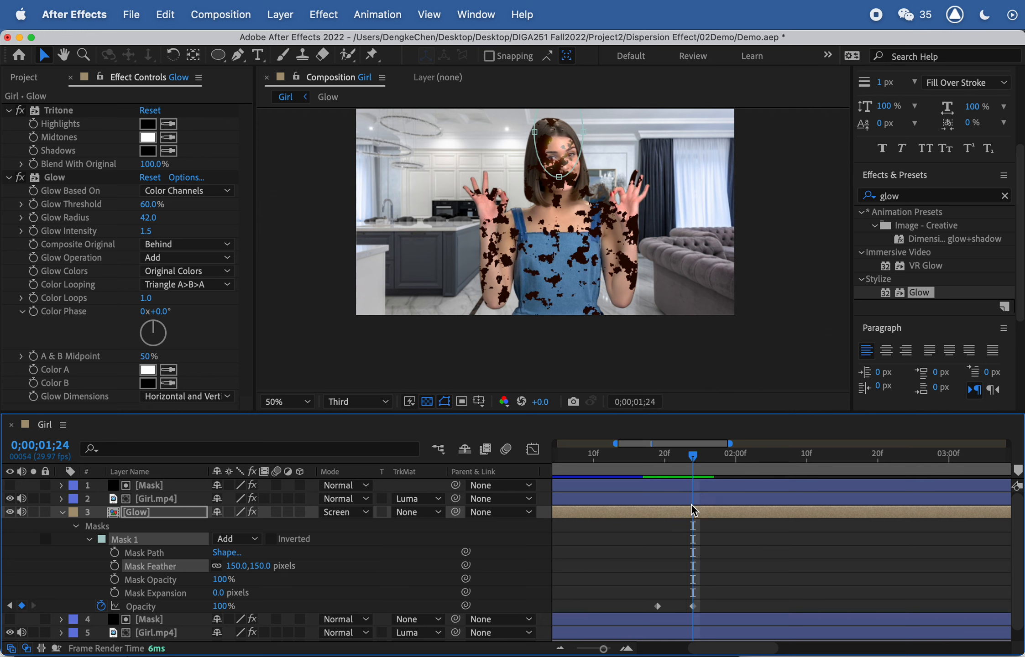
left_click(114, 552)
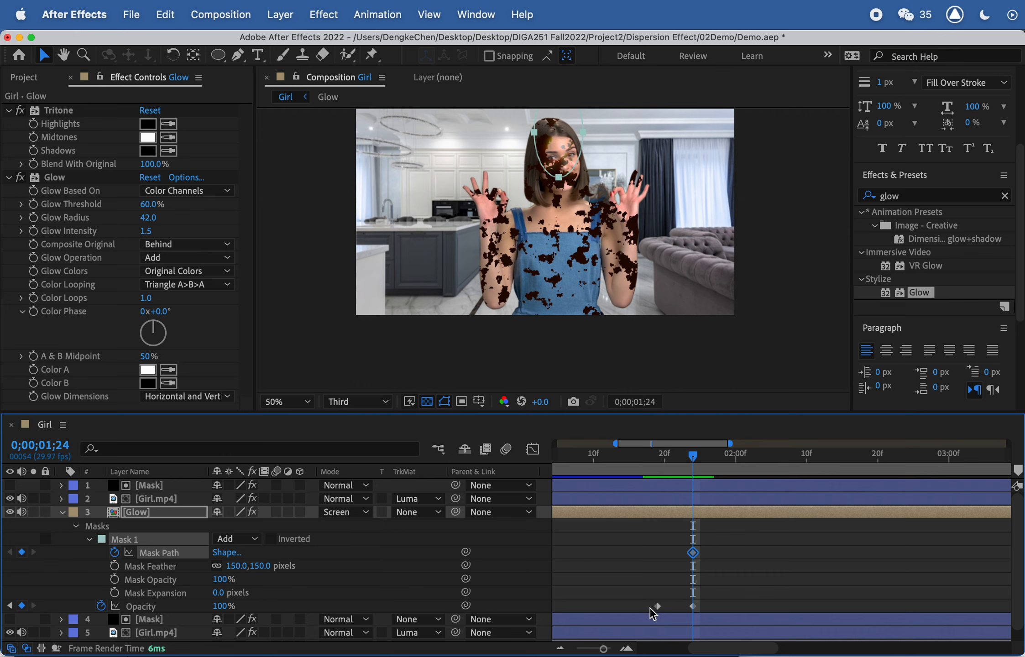
At 0;00;02;06, enlarge the elliptical mask from the face to cover the girl's head and torso
mouse_move(693, 455)
left_mouse_down()
mouse_move(652, 455)
mouse_move(693, 454)
left_mouse_up()
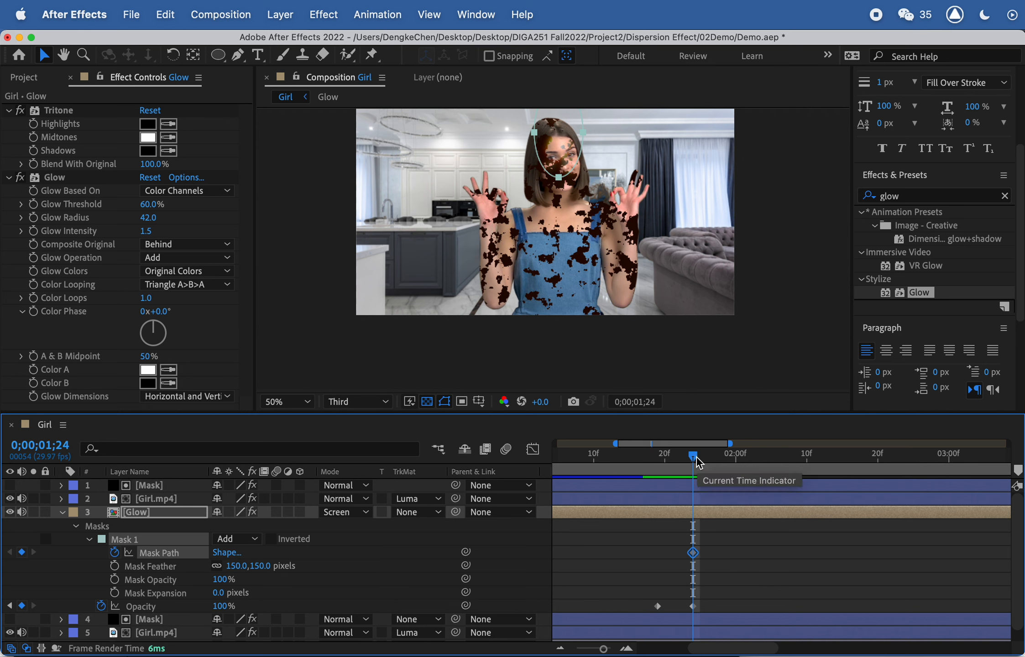
left_click_drag(693, 455, 778, 467)
double_click(558, 178)
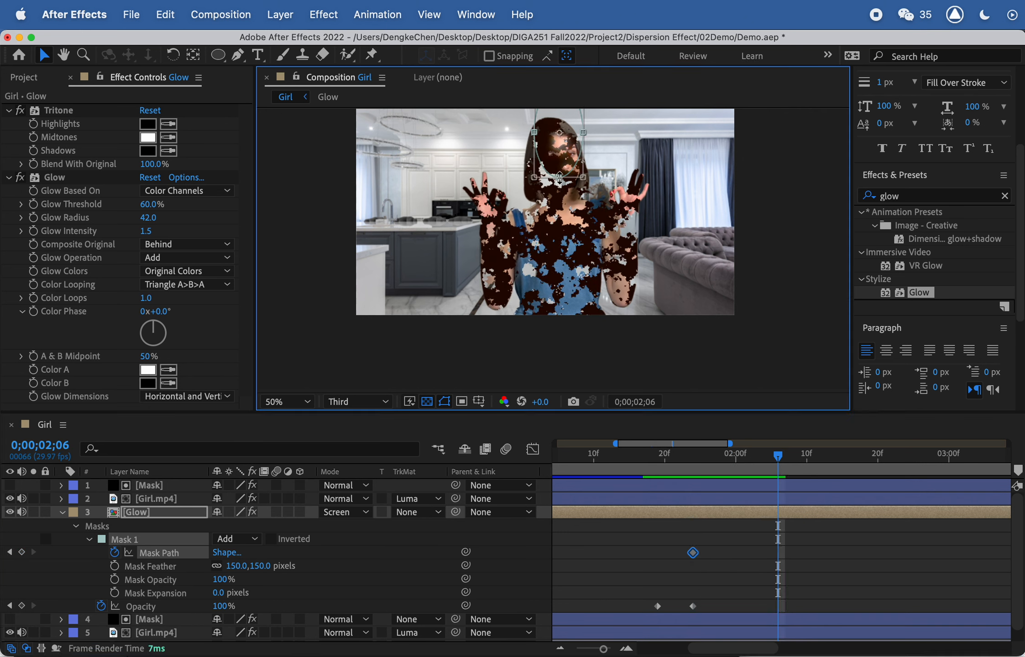
left_click_drag(562, 153, 639, 315)
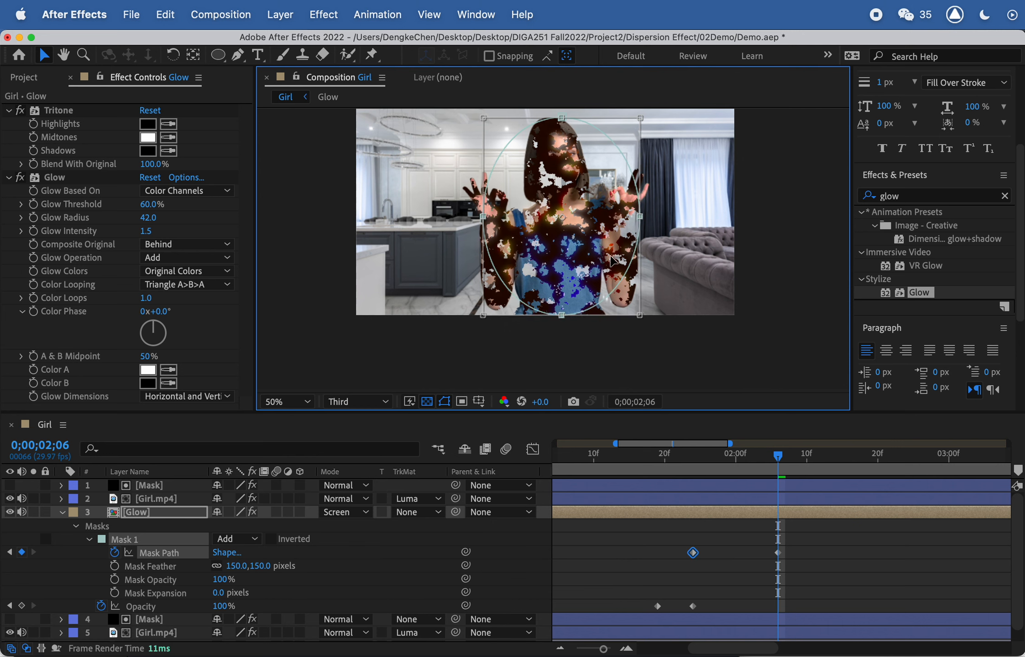
left_click_drag(610, 257, 606, 255)
At 0;00;02;15, enlarge the elliptical mask well beyond the girl's whole figure and deselect it
left_click_drag(760, 455, 843, 482)
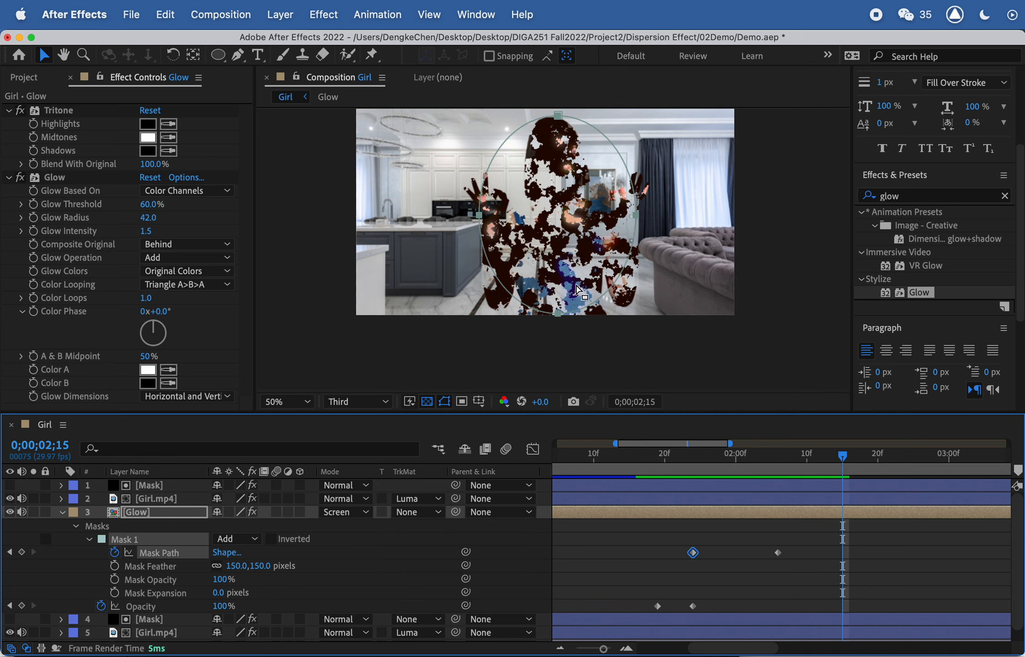
double_click(559, 314)
left_click_drag(635, 314, 684, 359)
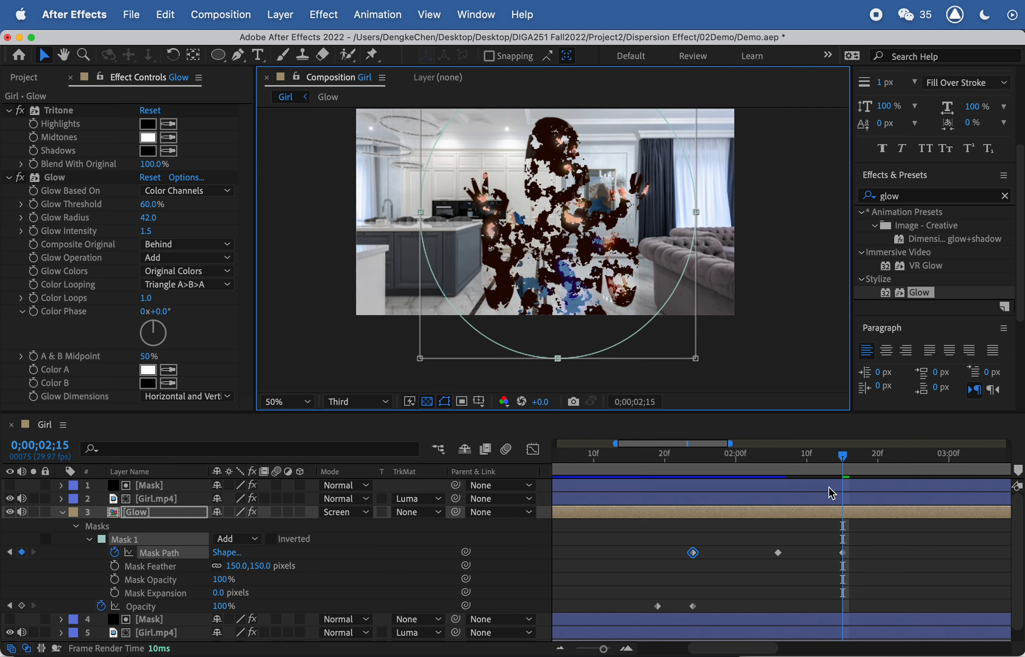
left_click(878, 554)
Play the mask animation from 0;00;01;23 and scrub back to 0;00;02;04 to examine the spreading glow
left_click_drag(739, 453, 686, 449)
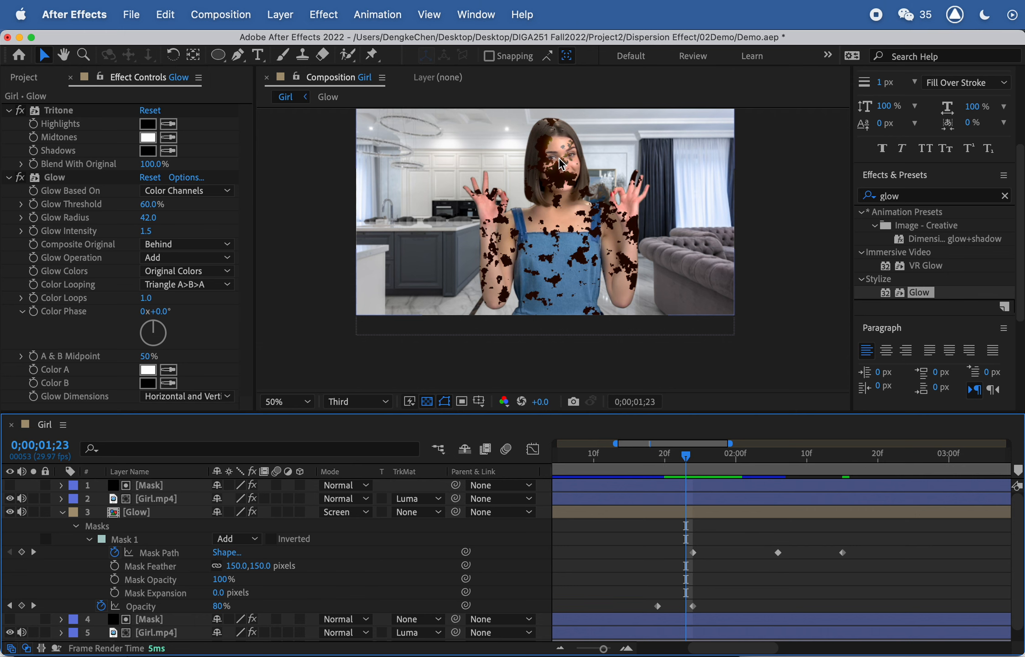
key("space")
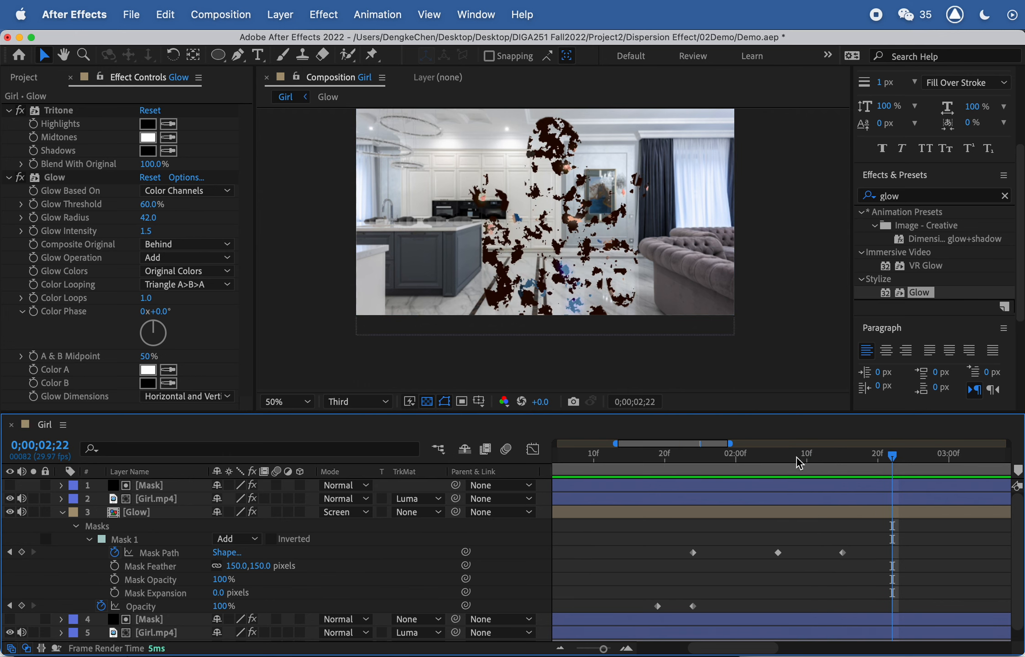
left_click_drag(818, 455, 763, 500)
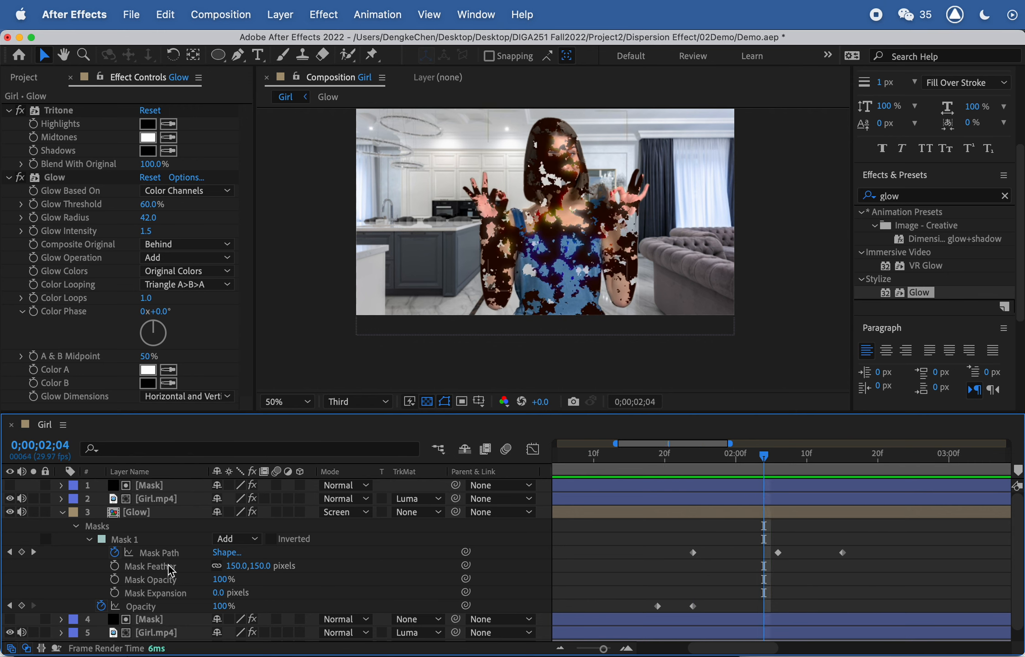
Collapse the Glow layer's properties and change its label color to Yellow
left_click(63, 513)
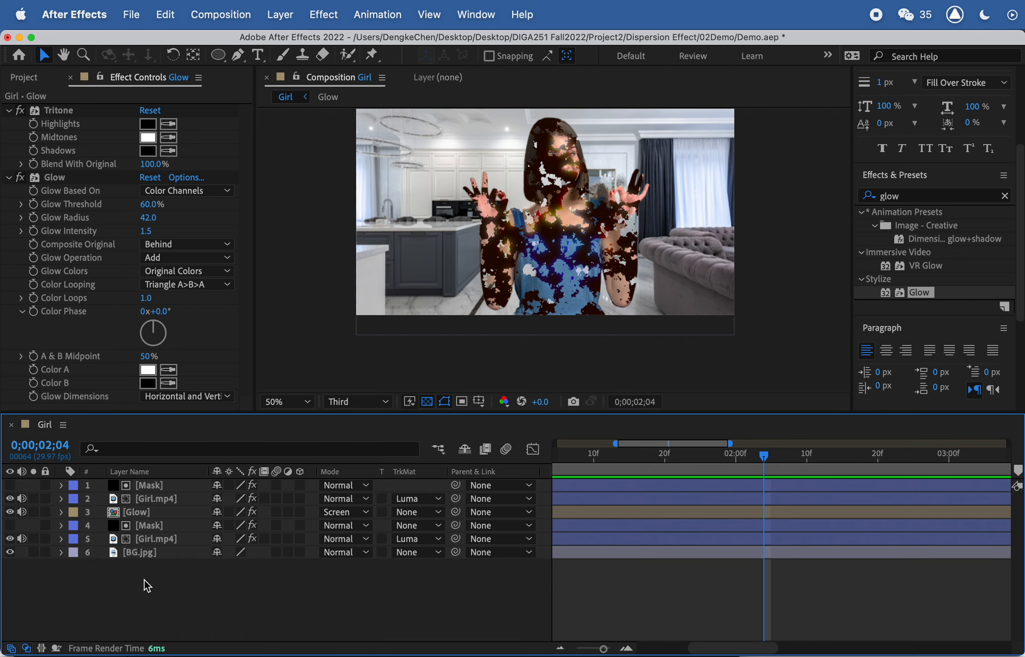
left_click(141, 512)
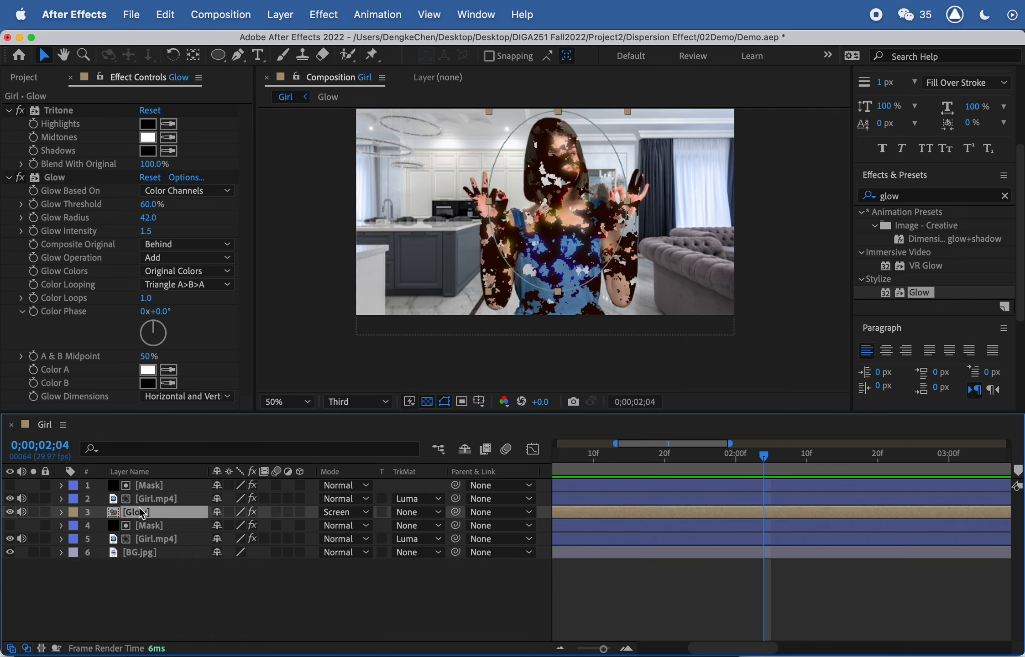
left_click(73, 513)
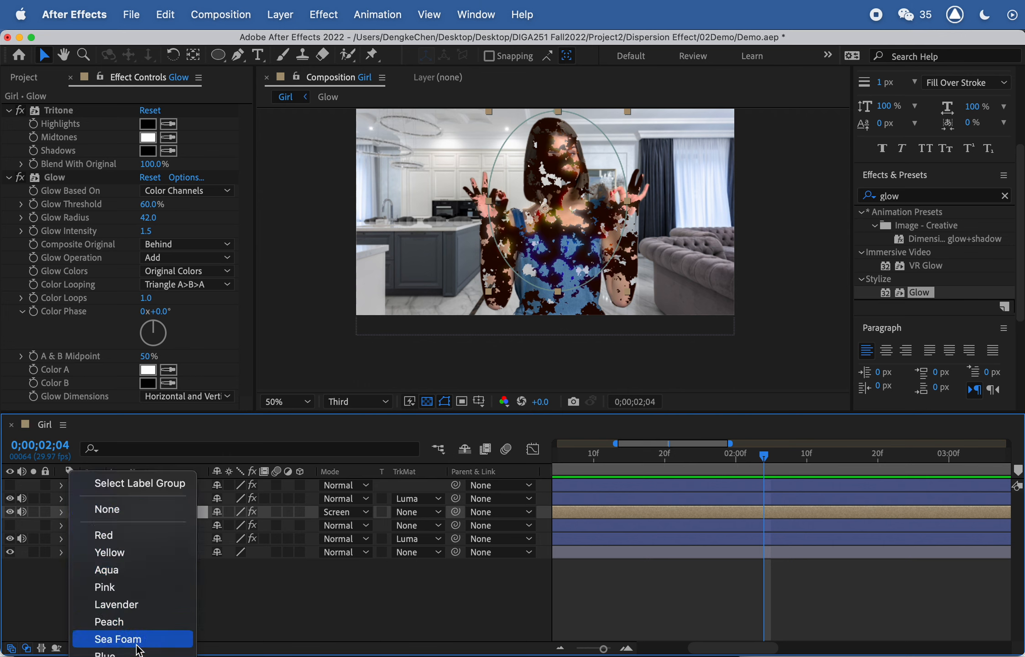
left_click(109, 552)
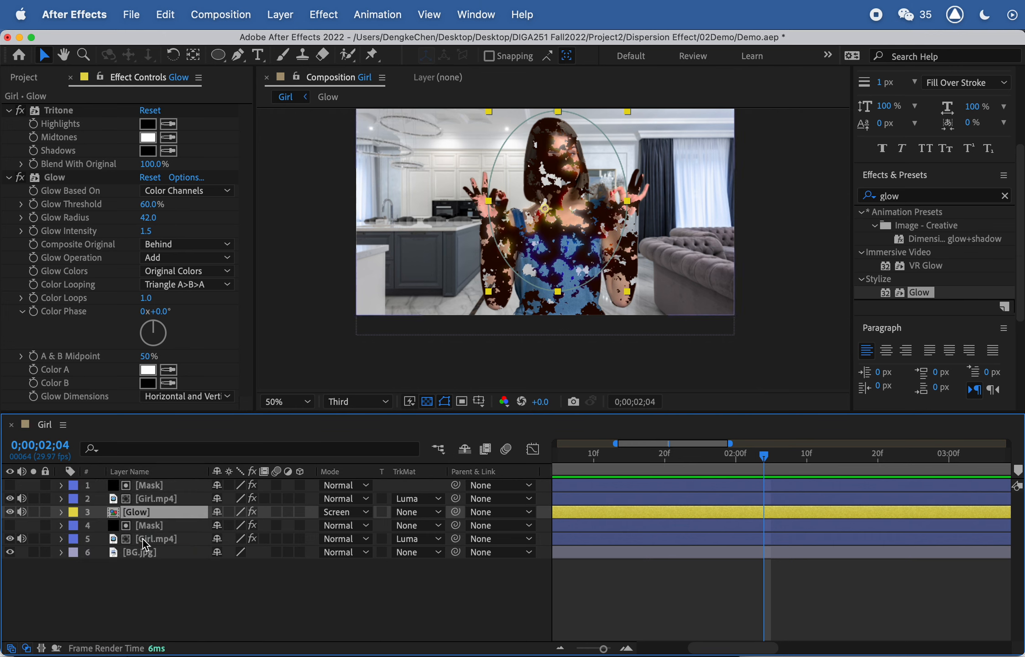
Switch to Finder and import Smoke puff06.mp4 and Smoke puff07.mp4 from the (Footage) folder into the After Effects project
left_click(24, 77)
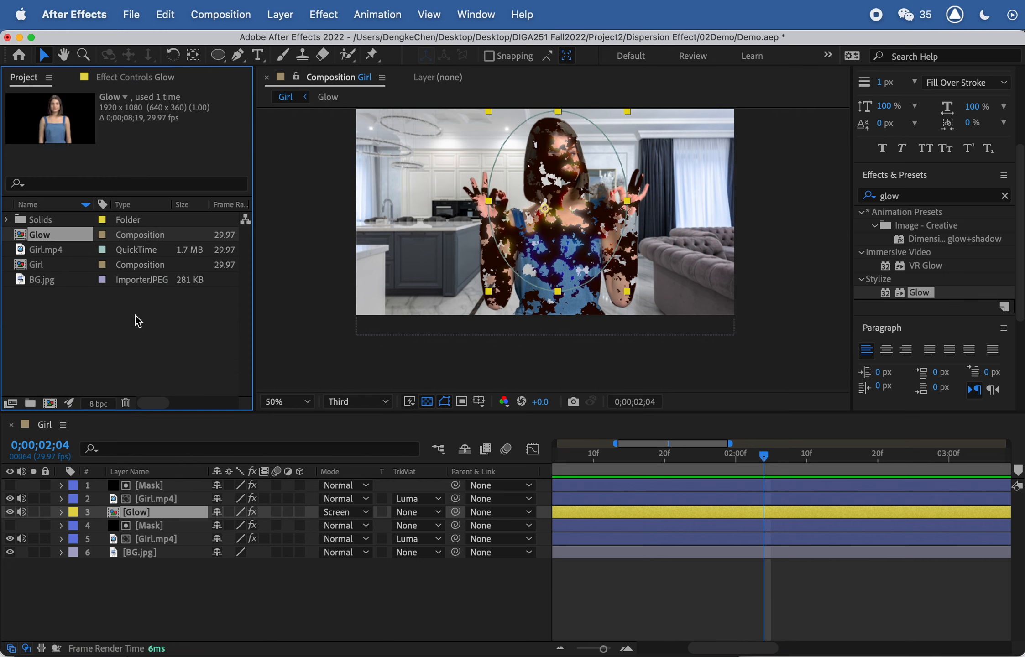
key("super+Tab")
key("super+Tab")
key("super+Tab")
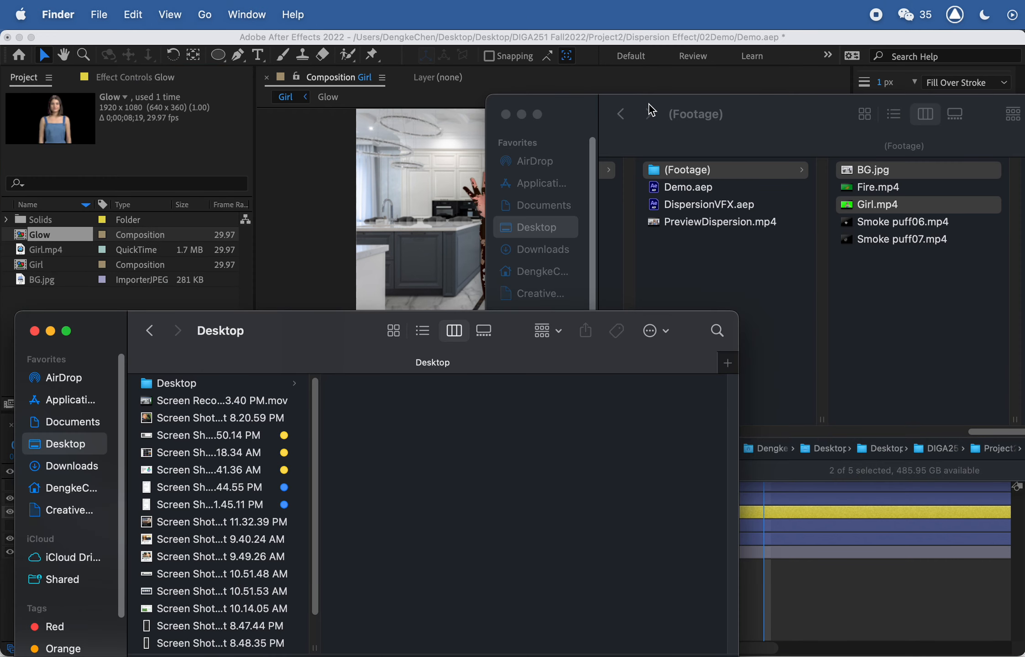
key("super+w")
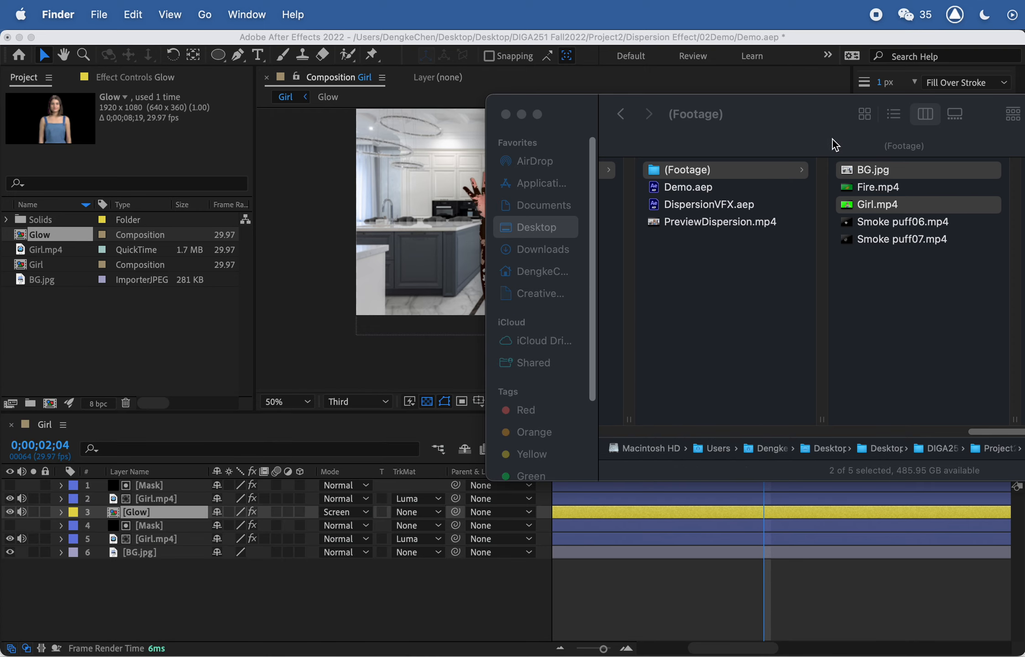
left_click(869, 224)
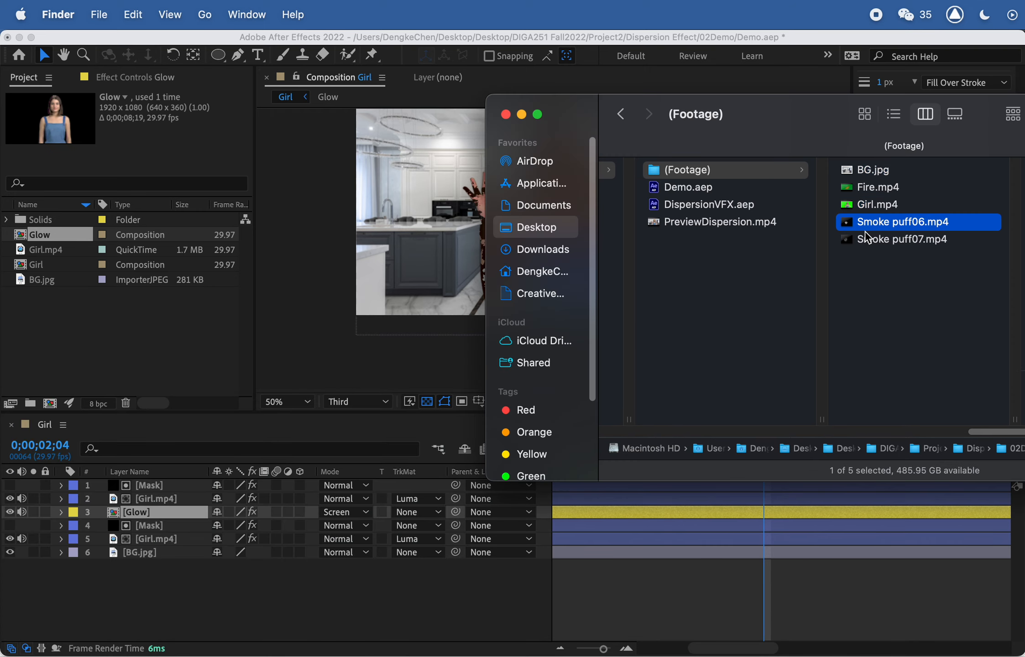
left_click(878, 247, "shift")
left_click_drag(894, 242, 149, 345)
left_click(105, 337)
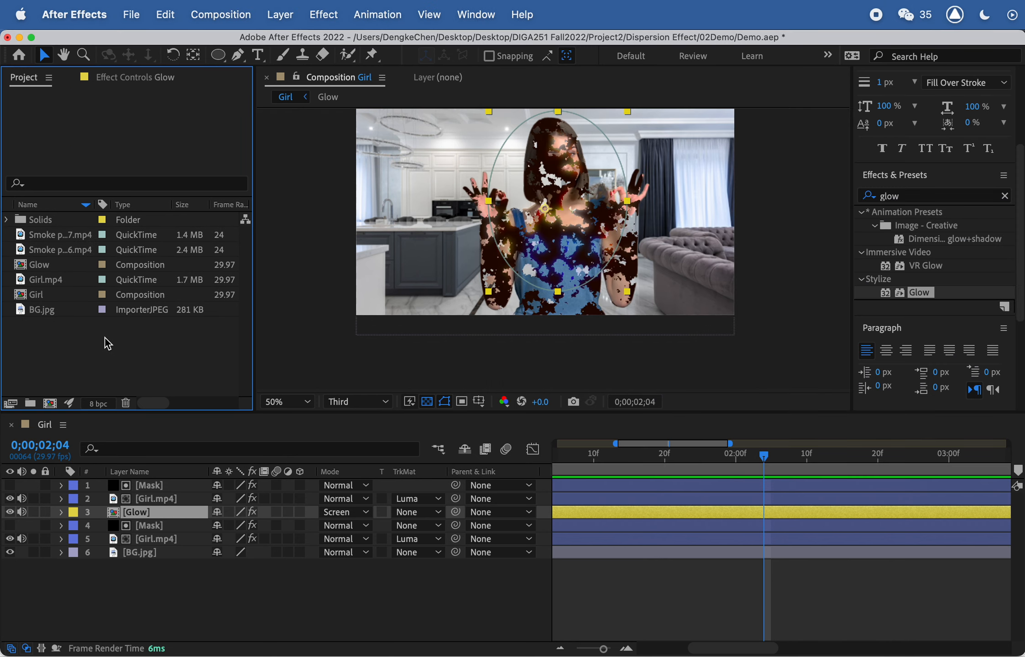
Add Smoke puff06.mp4 as the top layer of the Girl composition and apply the Alpha From Lightness (Unmult) preset to it
left_click(70, 250)
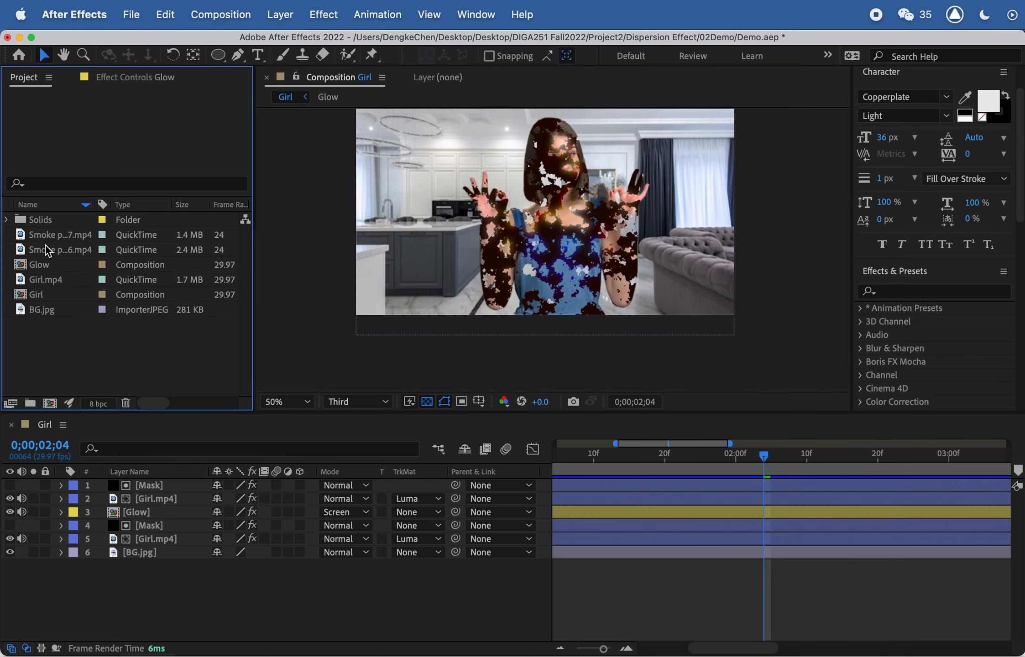
left_click(41, 250)
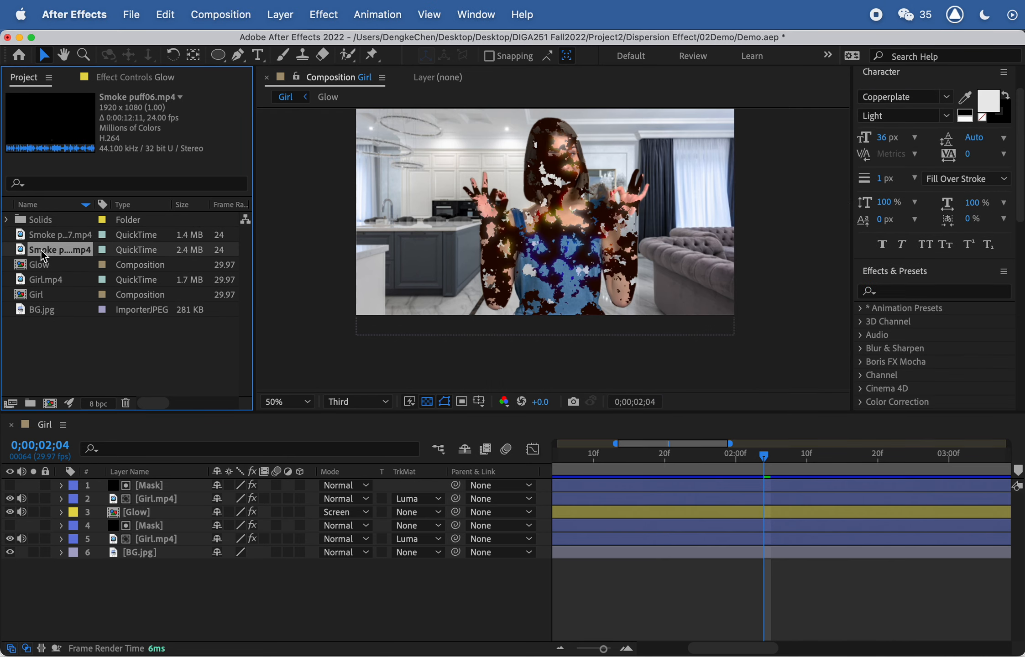
left_click_drag(59, 250, 153, 475)
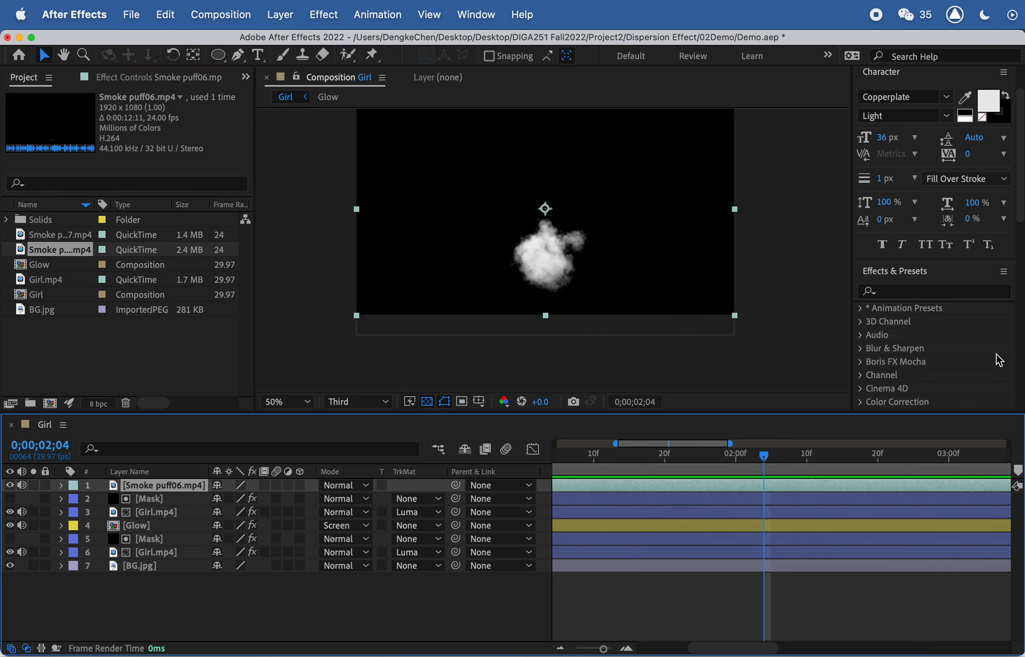
left_click(915, 293)
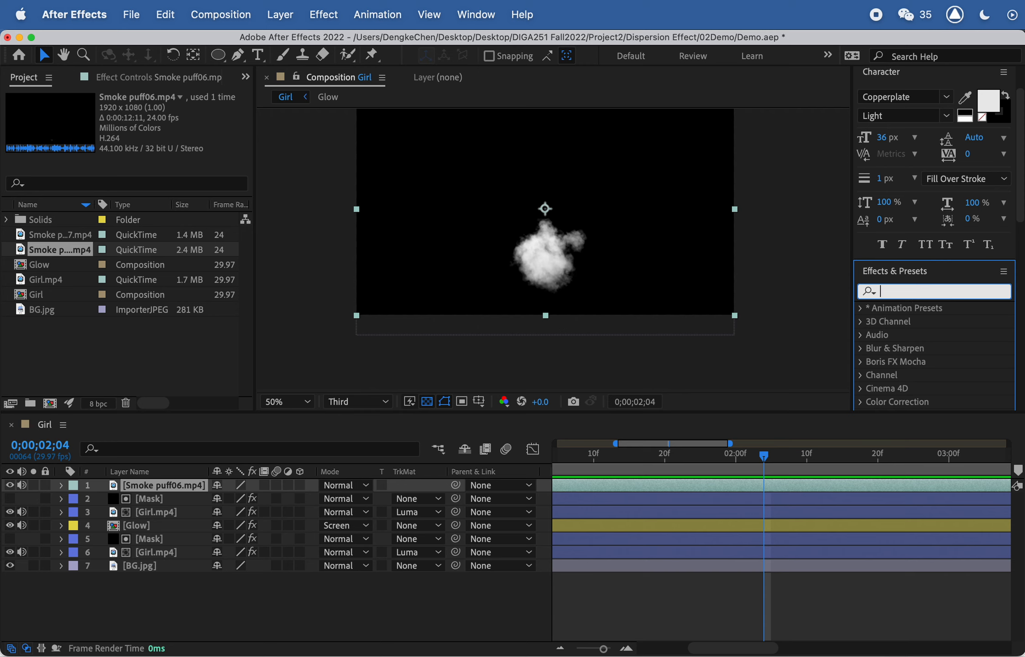
type("unmul")
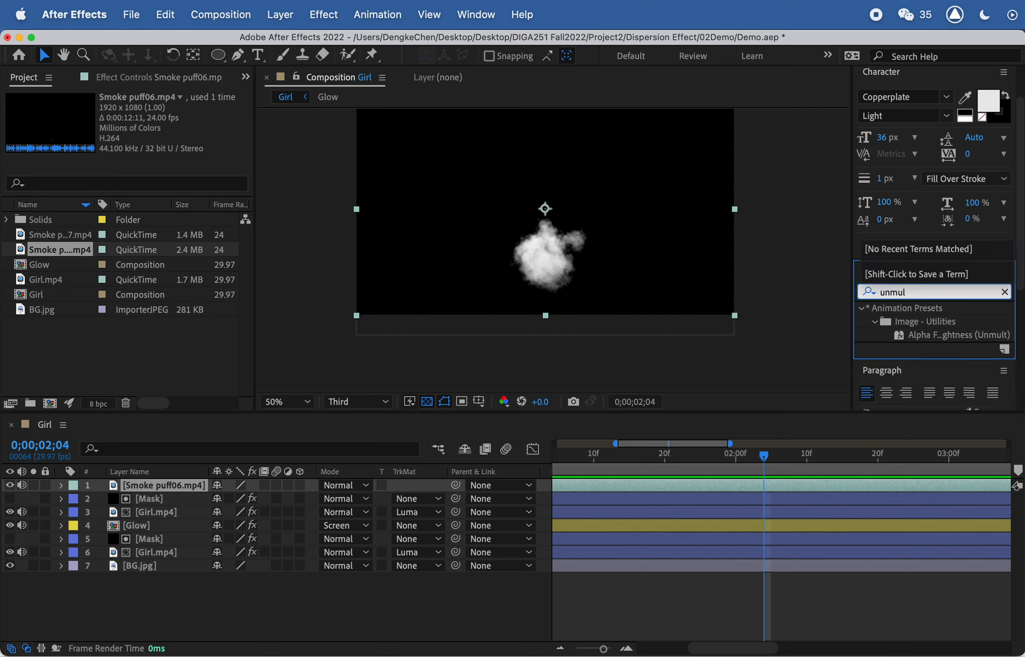
left_click_drag(953, 339, 176, 486)
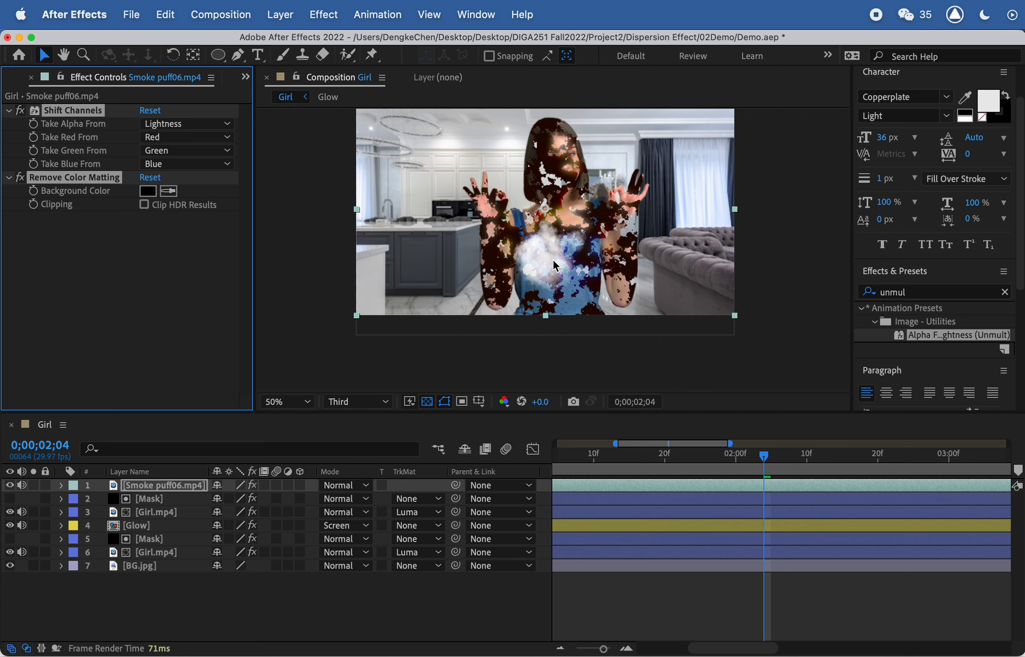
Find the Tint effect and apply it to the Smoke puff06.mp4 layer
left_click(910, 292)
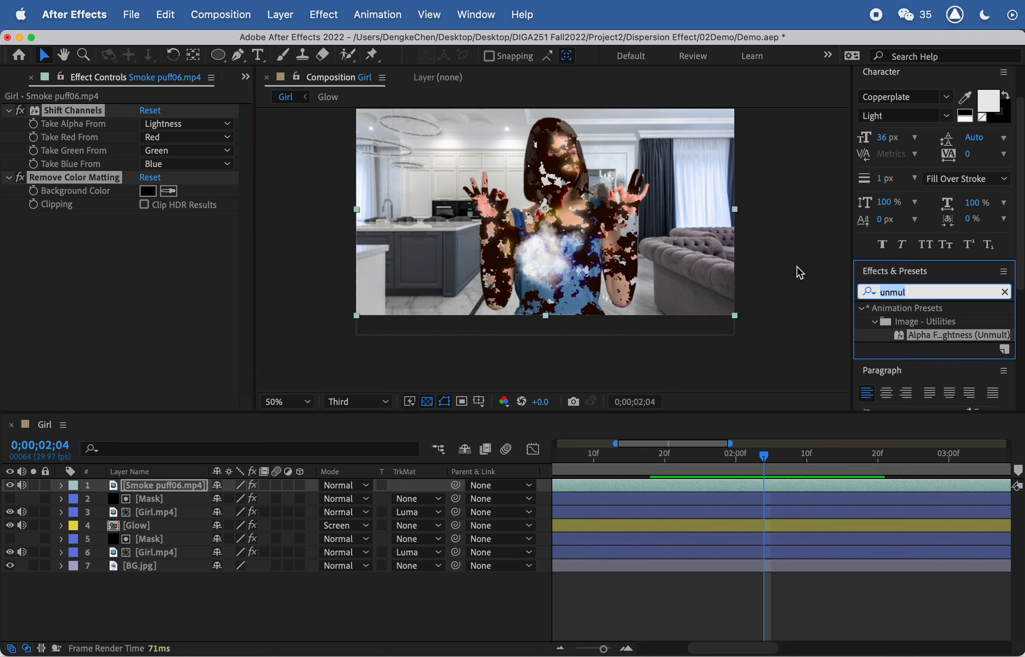
type("tint")
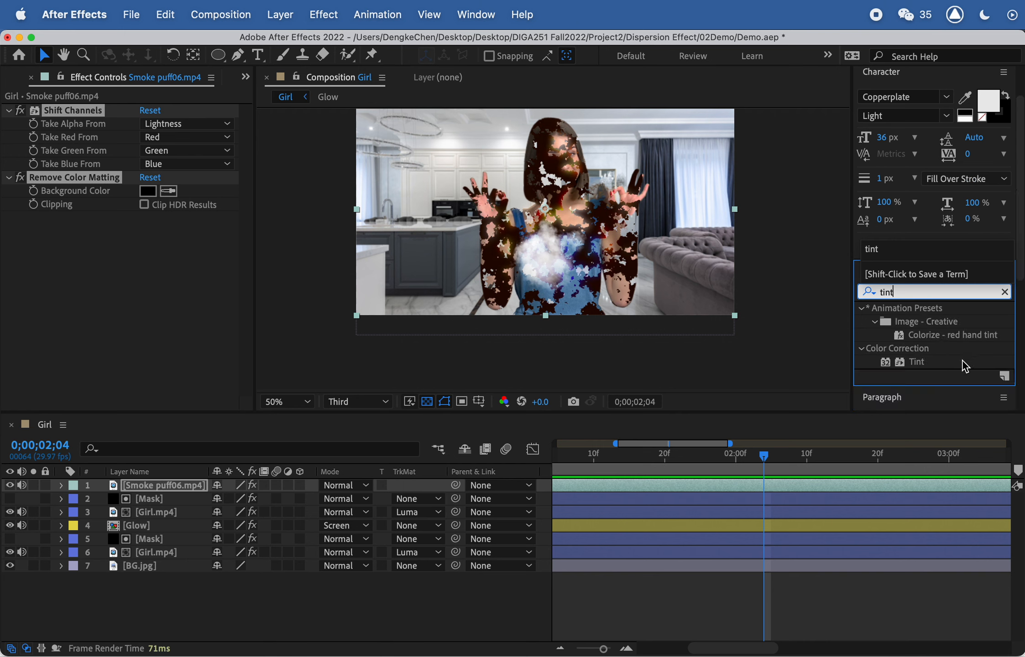
left_click_drag(964, 365, 217, 485)
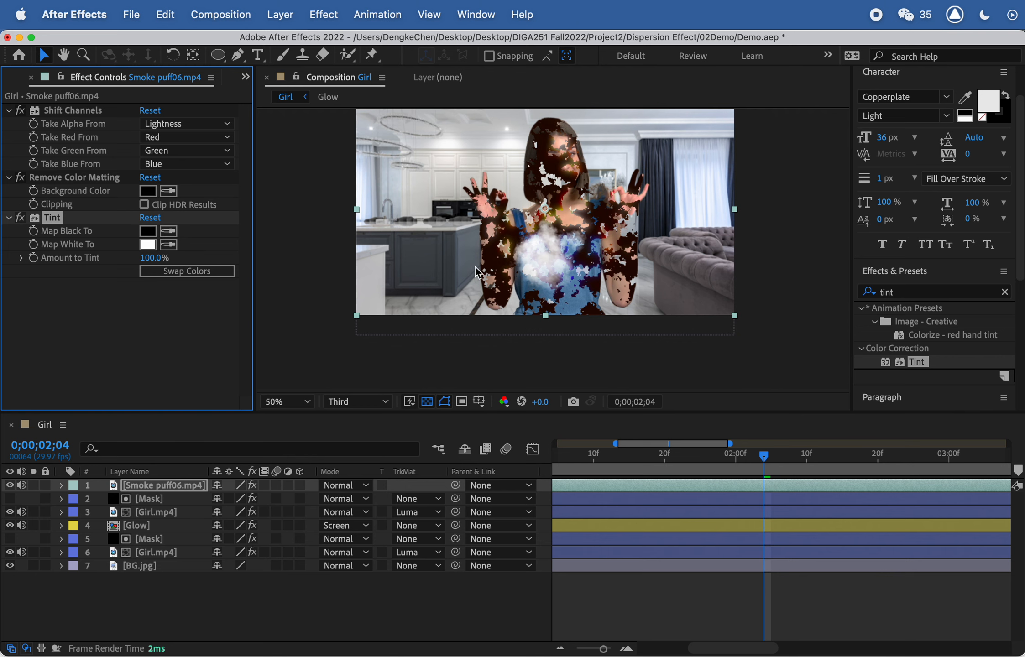
key("period")
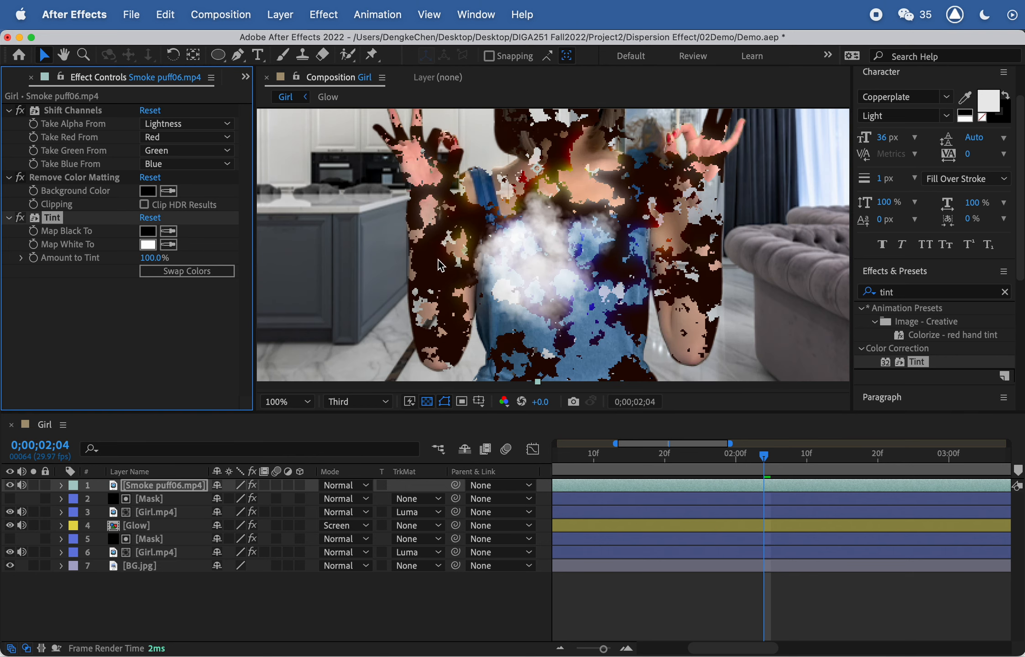
key("comma")
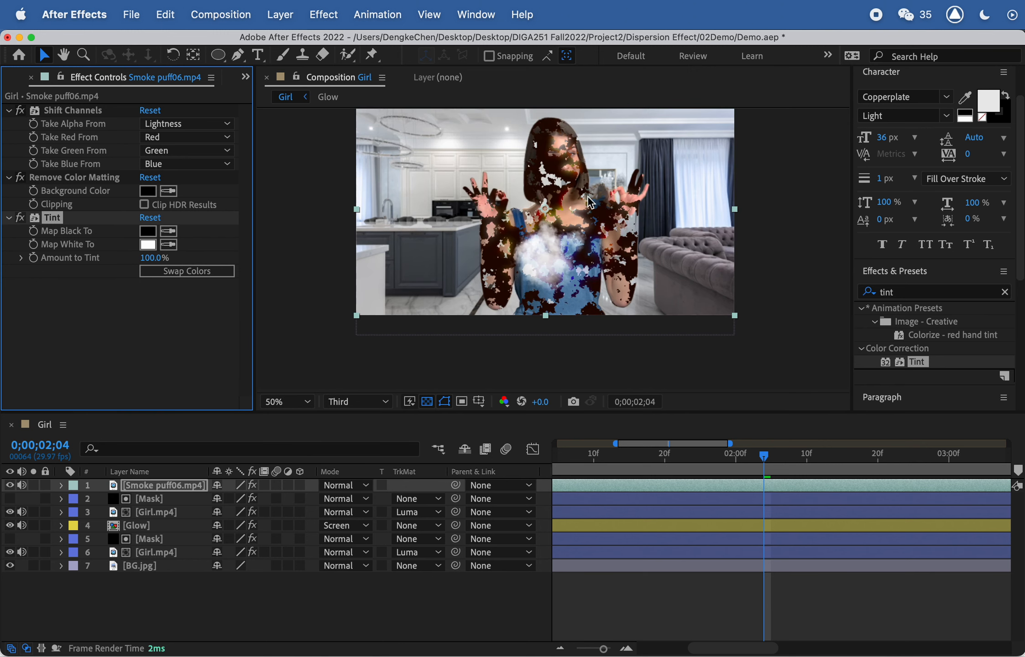
Set the Tint effect's Map Black To and Map White To colors to the dark brown sampled from the girl's burnt arm
key("period")
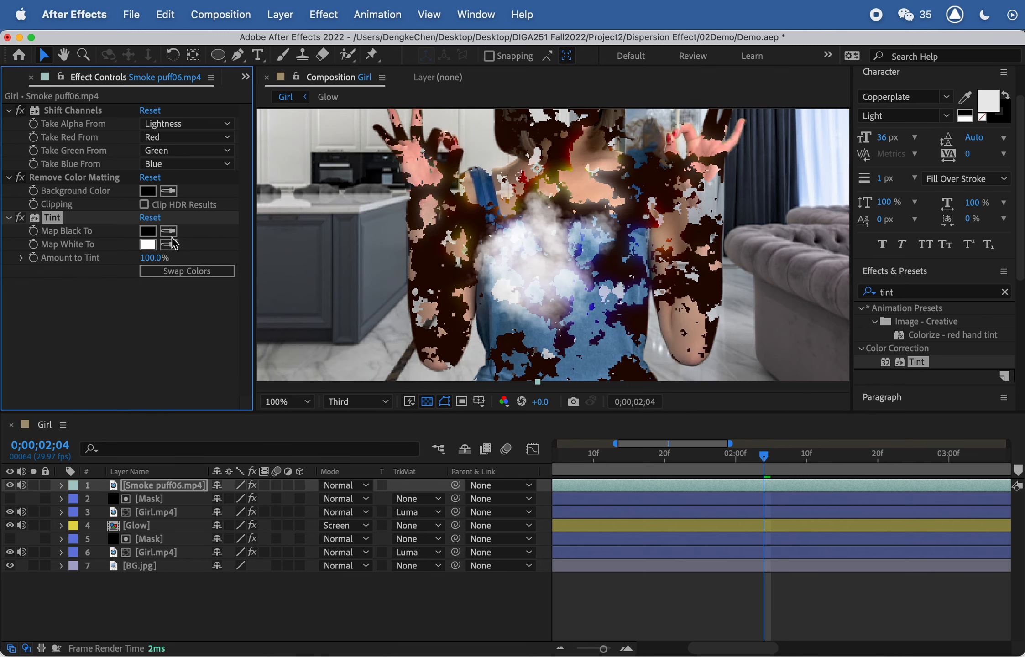
left_click(425, 279)
left_click(169, 231)
left_click(434, 276)
left_click(168, 245)
left_click(428, 280)
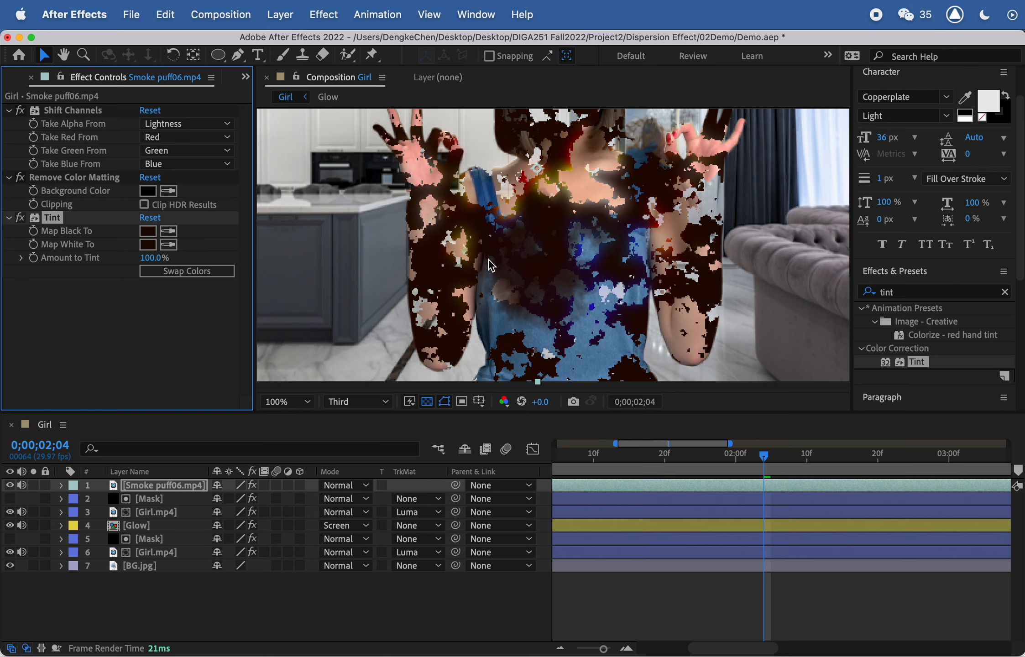
key("comma")
key("comma")
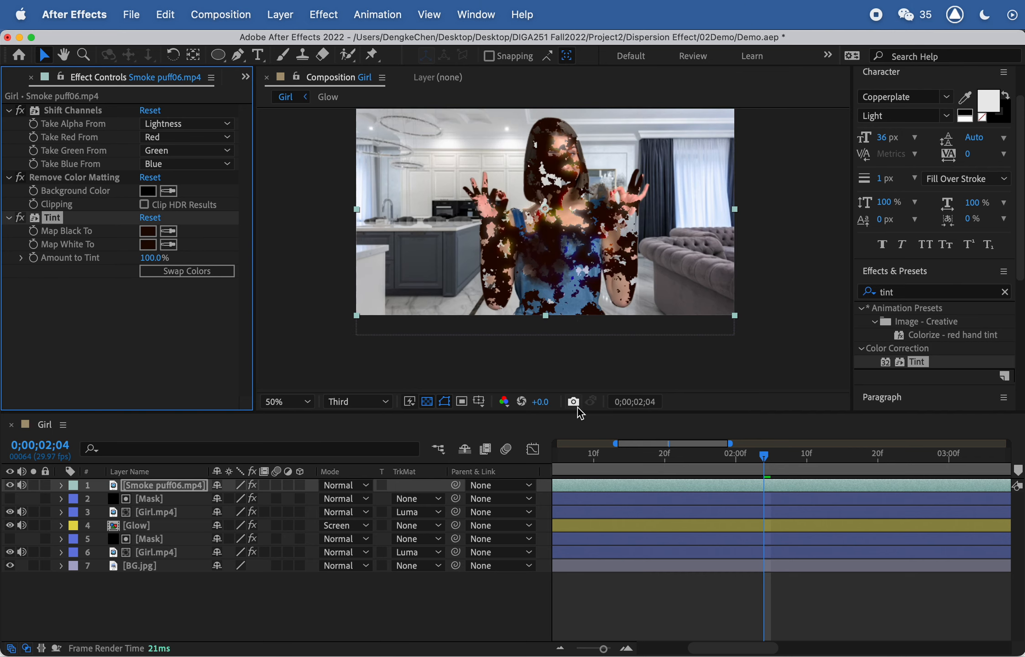
At 0;00;01;21, move the smoke layer's anchor point to the center of the smoke puff
left_click_drag(638, 457, 517, 445)
left_click_drag(602, 458, 790, 468)
left_click(193, 55)
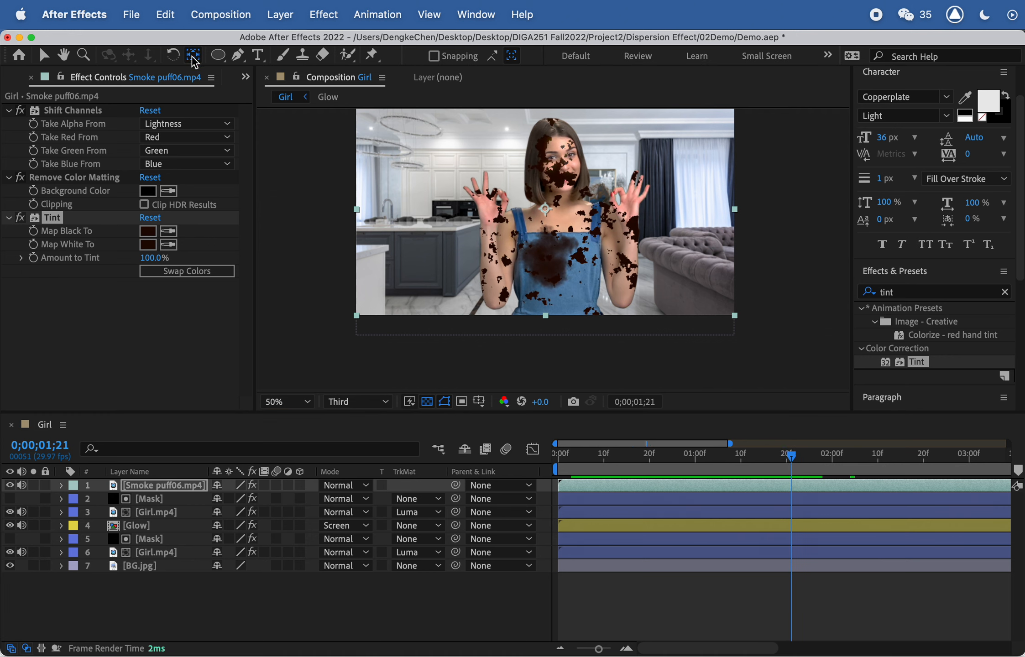
left_click_drag(550, 220, 553, 269)
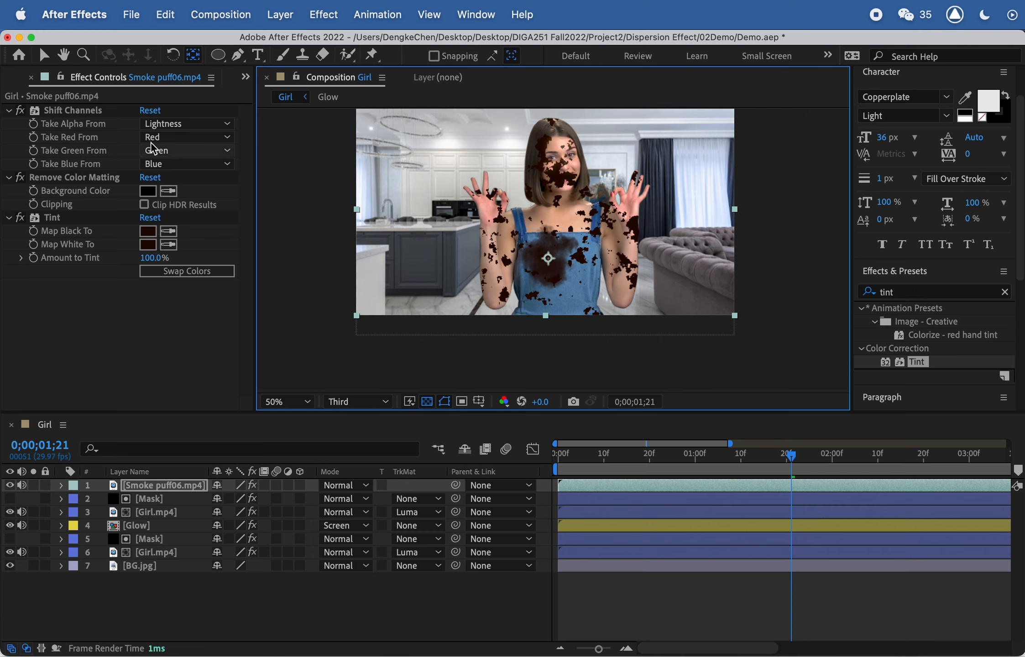
Move the smoke puff up over the girl's face and scrub between 0;00;01;21 and 0;00;02;01 to check its placement
left_click(44, 54)
left_click_drag(544, 281, 561, 197)
left_click(745, 457)
left_click_drag(745, 458, 834, 459)
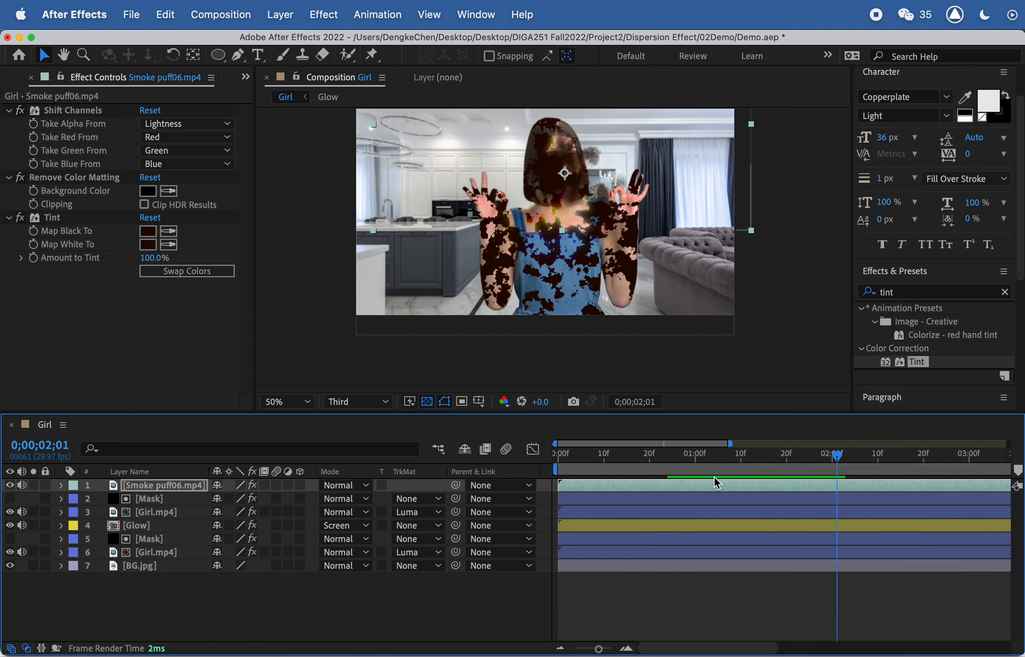
left_click_drag(833, 456, 793, 455)
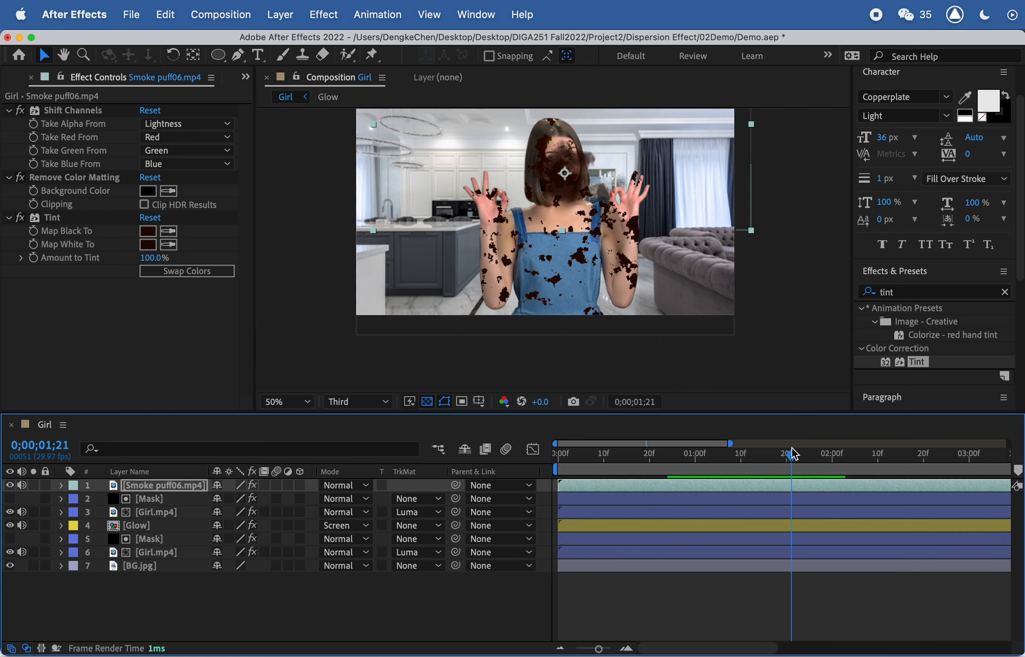
Keyframe the smoke layer's Opacity at 0% at 0;00;01;21 and 97% at 0;00;02;01
left_click(146, 485)
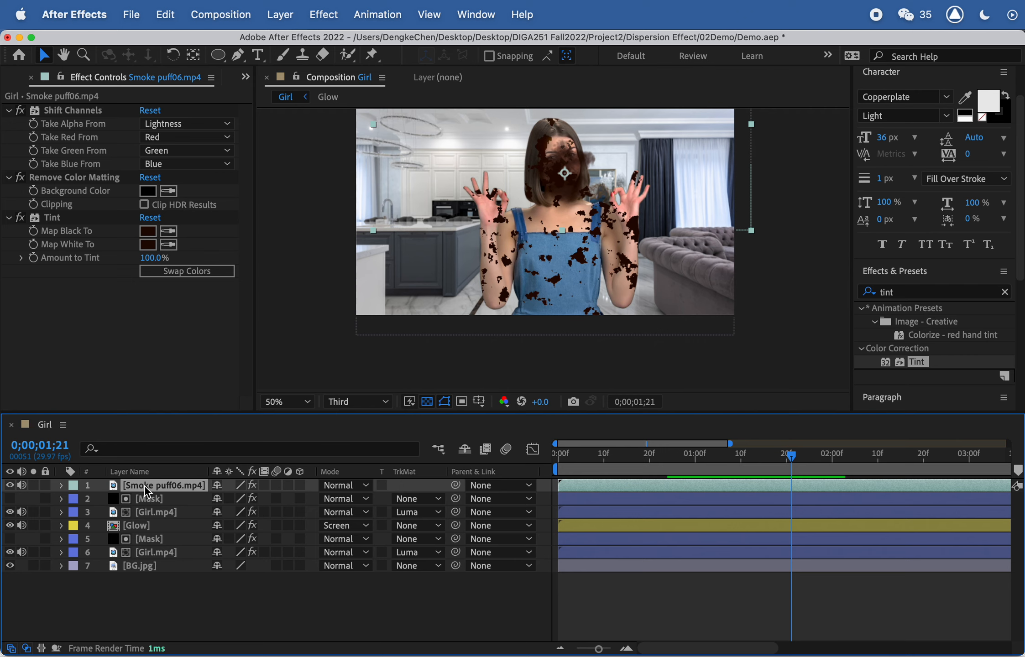
key("t")
left_click(101, 498)
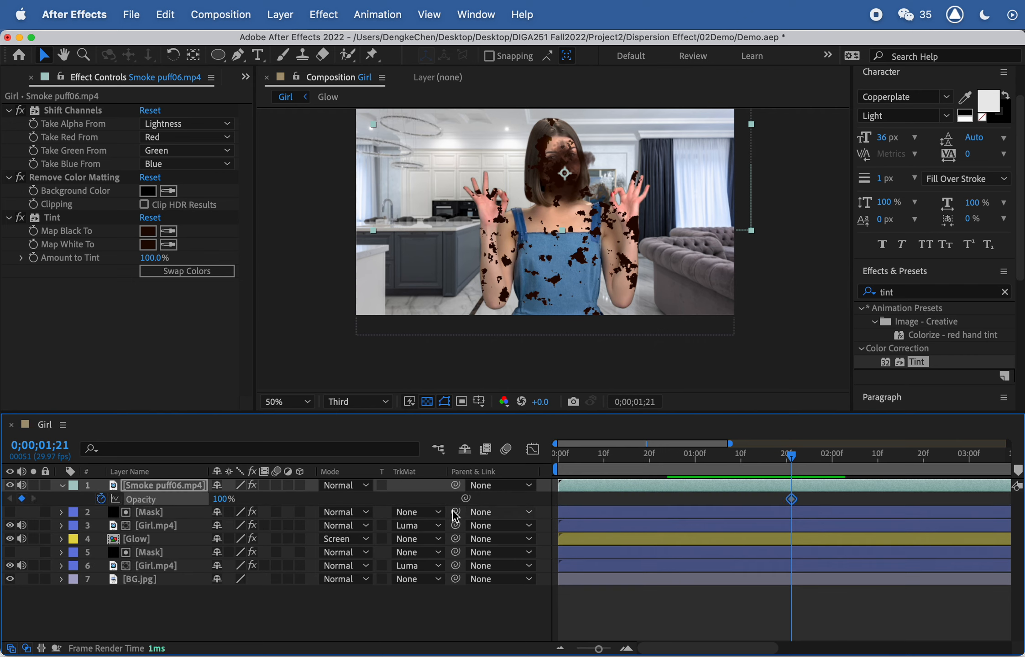
left_click_drag(219, 499, 141, 512)
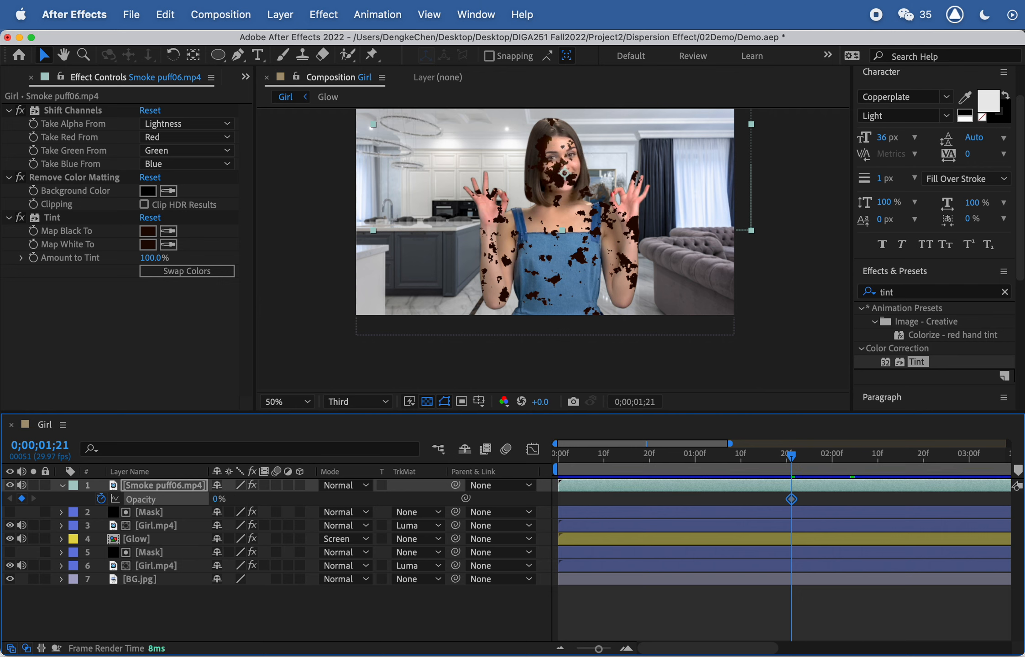
left_click_drag(791, 458, 838, 467)
left_click_drag(219, 499, 379, 491)
Add a holding Opacity keyframe at 0;00;02;27 and a 0% Opacity keyframe at 0;00;03;06 for the smoke's fade-out
left_click_drag(822, 460, 959, 465)
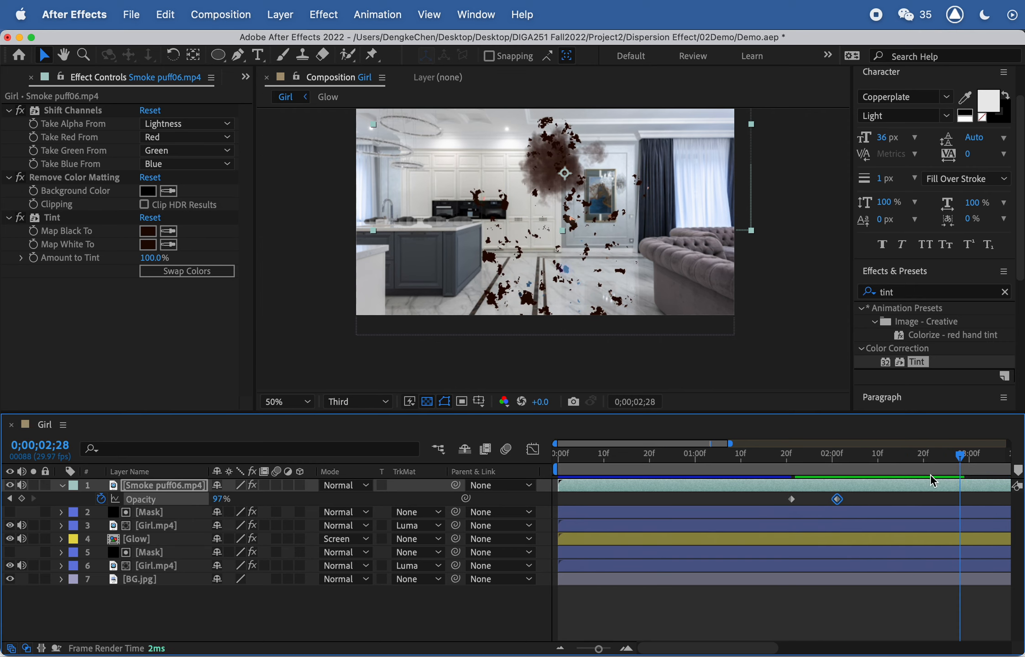
scroll(930, 474, "right", 5)
mouse_move(781, 460)
left_mouse_down()
mouse_move(755, 460)
mouse_move(767, 458)
left_mouse_up()
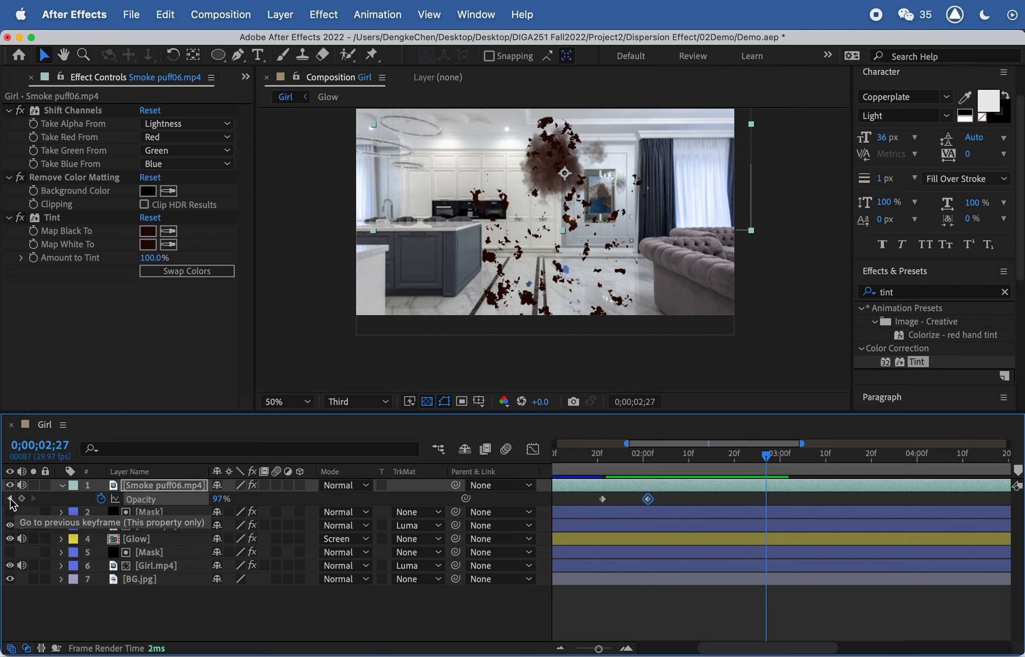
left_click(21, 499)
left_click_drag(770, 472, 807, 469)
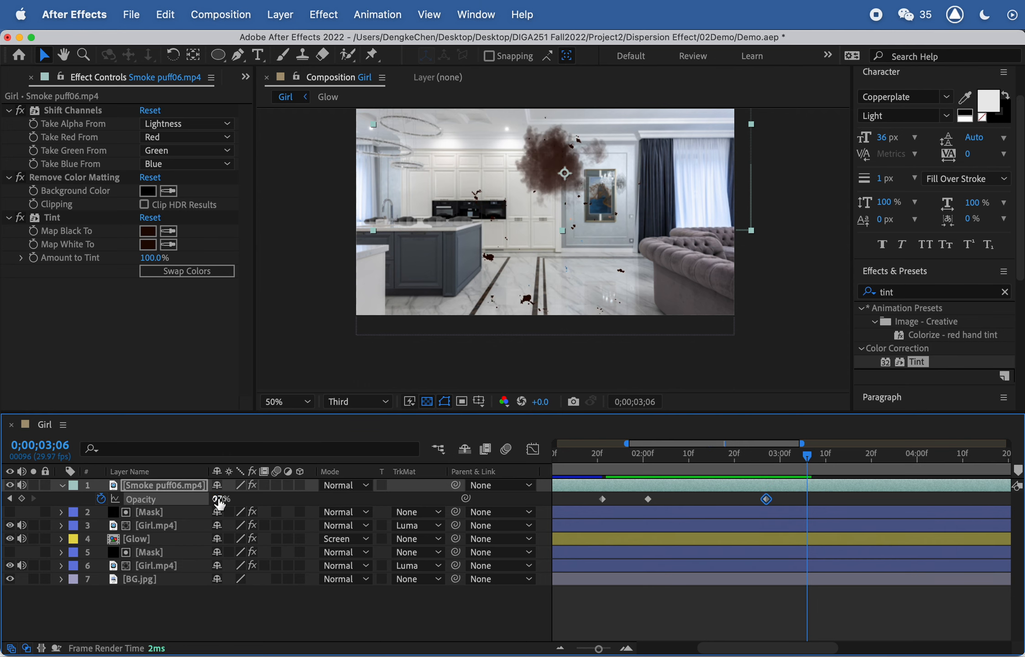
left_click_drag(220, 500, 44, 496)
Play back the smoke fade and shift the two fade-out Opacity keyframes earlier, to about 0;00;02;21 and 0;00;03;00
left_click_drag(632, 465, 602, 462)
key("space")
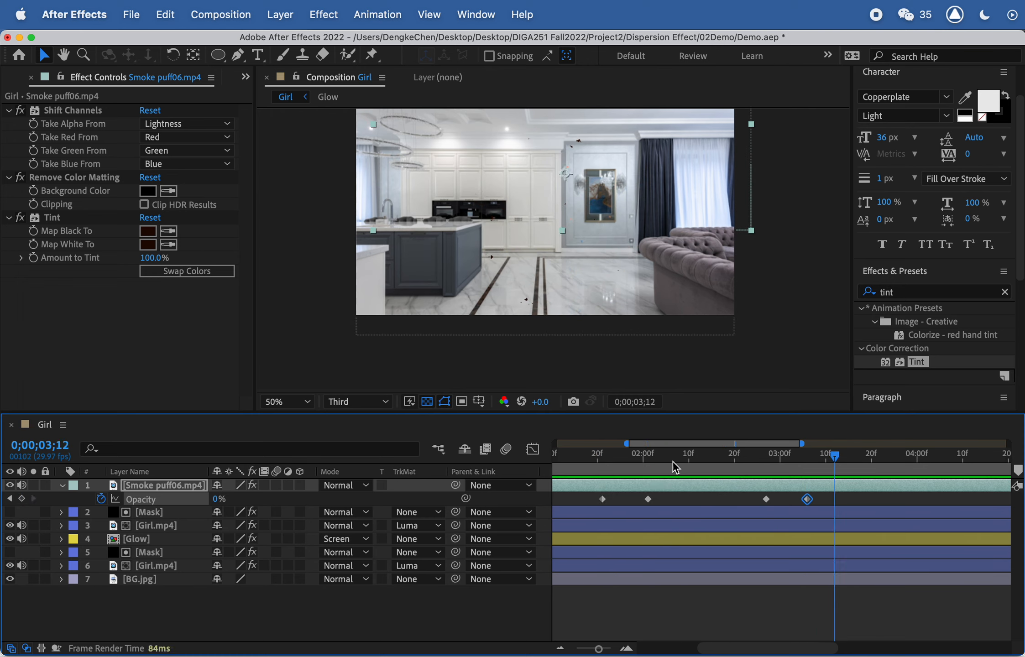
left_click(622, 457)
key("space")
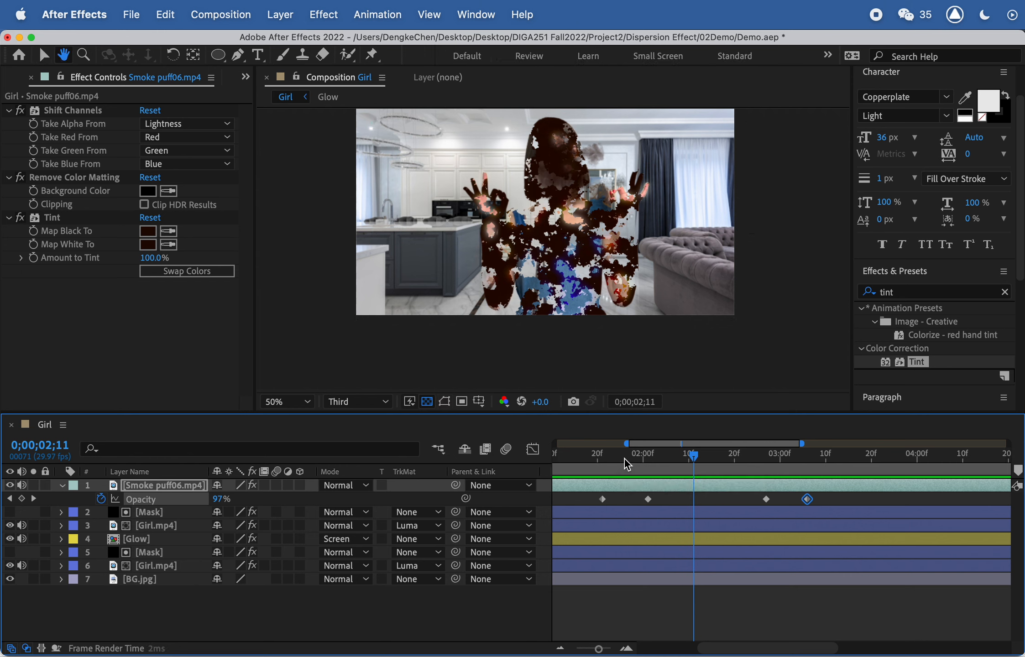
key("space")
left_click_drag(827, 500, 745, 504)
key("space")
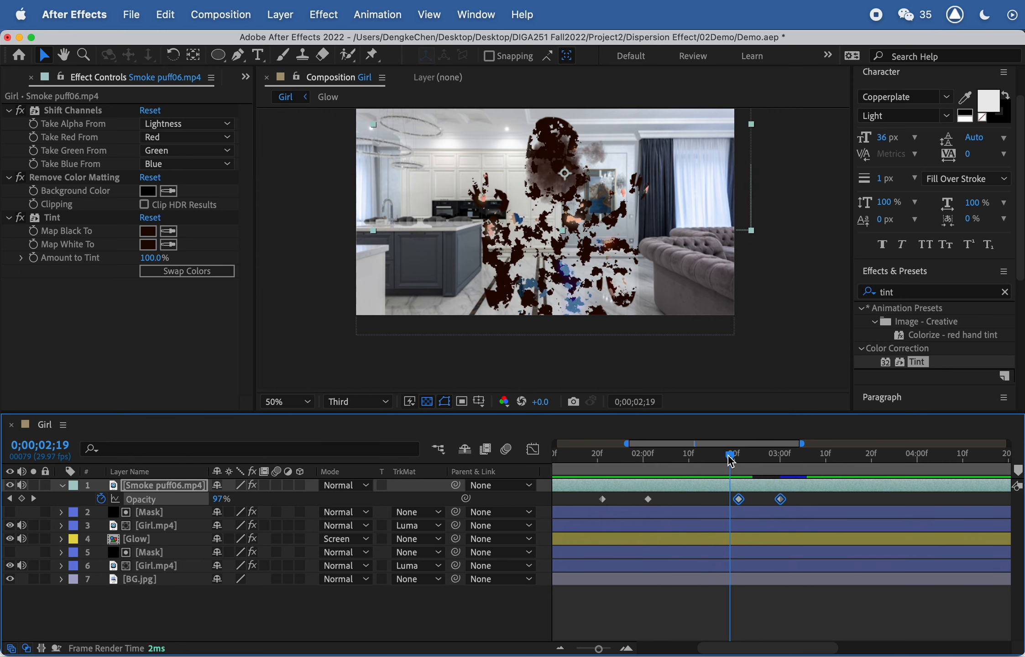
key("space")
left_click(748, 458)
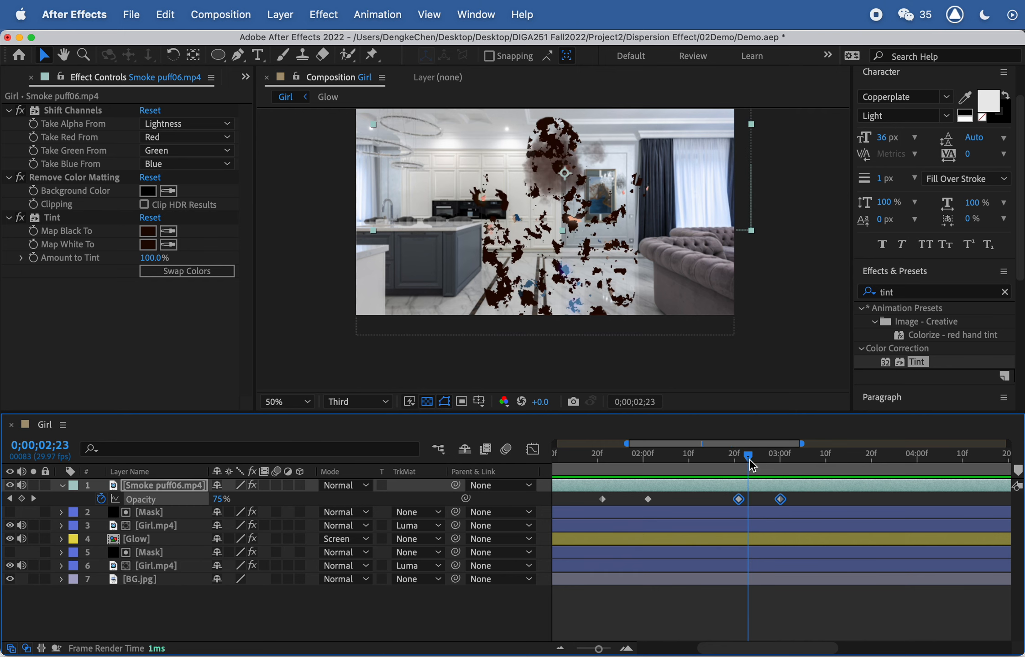
Retime the smoke's fade-out Opacity keyframes to about 0;00;02;21 and 0;00;03;09, and replay the animation
left_click_drag(738, 499, 828, 501)
key("space")
left_click(775, 495)
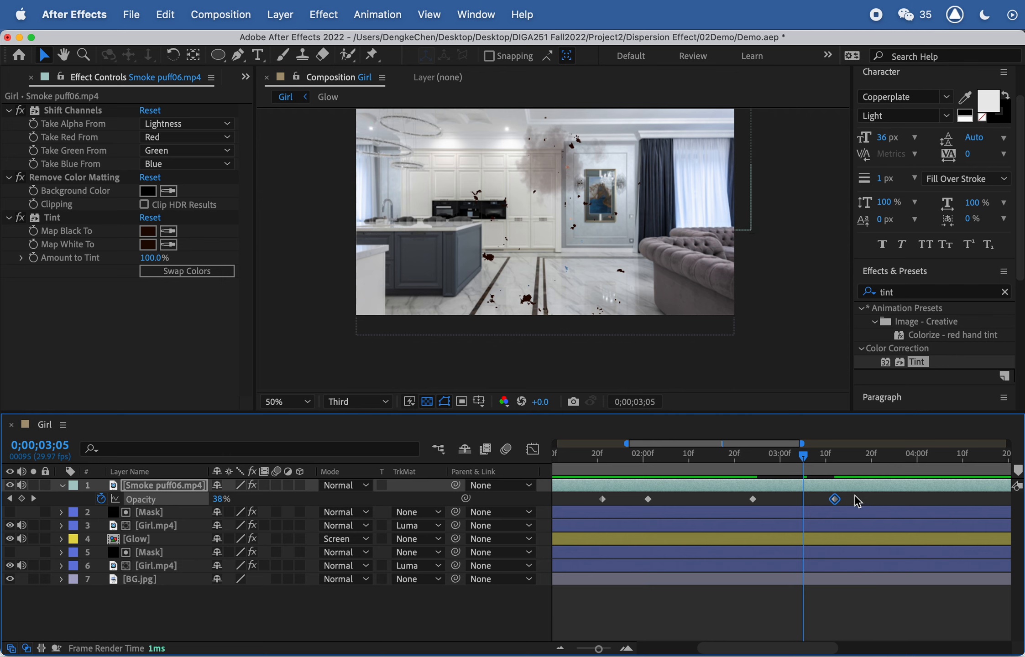
left_click_drag(757, 500, 743, 500)
left_click(725, 455)
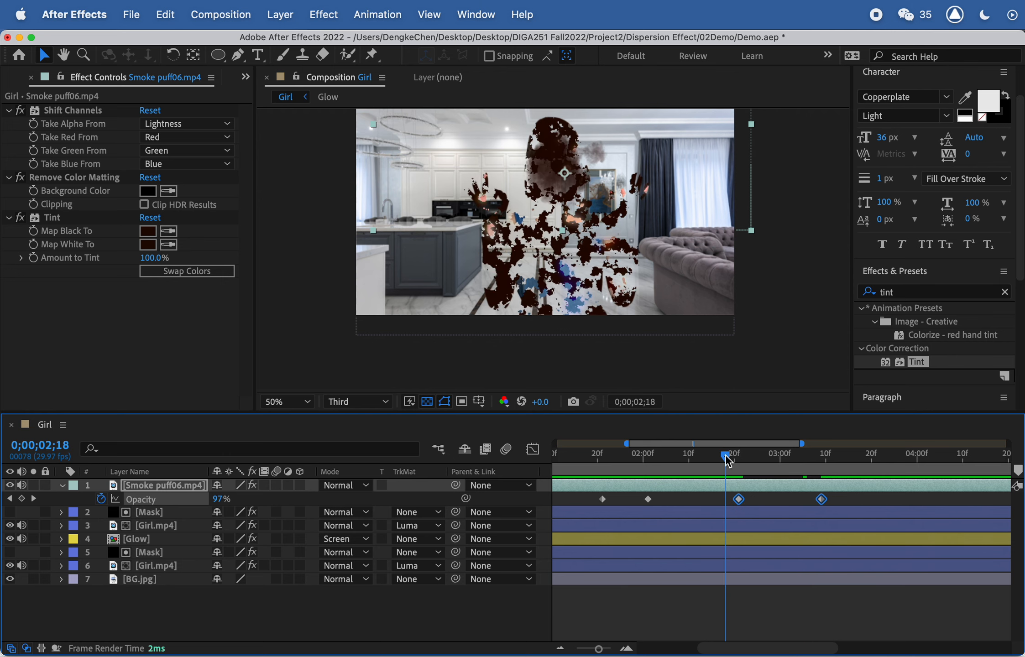
key("space")
left_click_drag(748, 455, 597, 454)
key("space")
left_click(723, 454)
key("space")
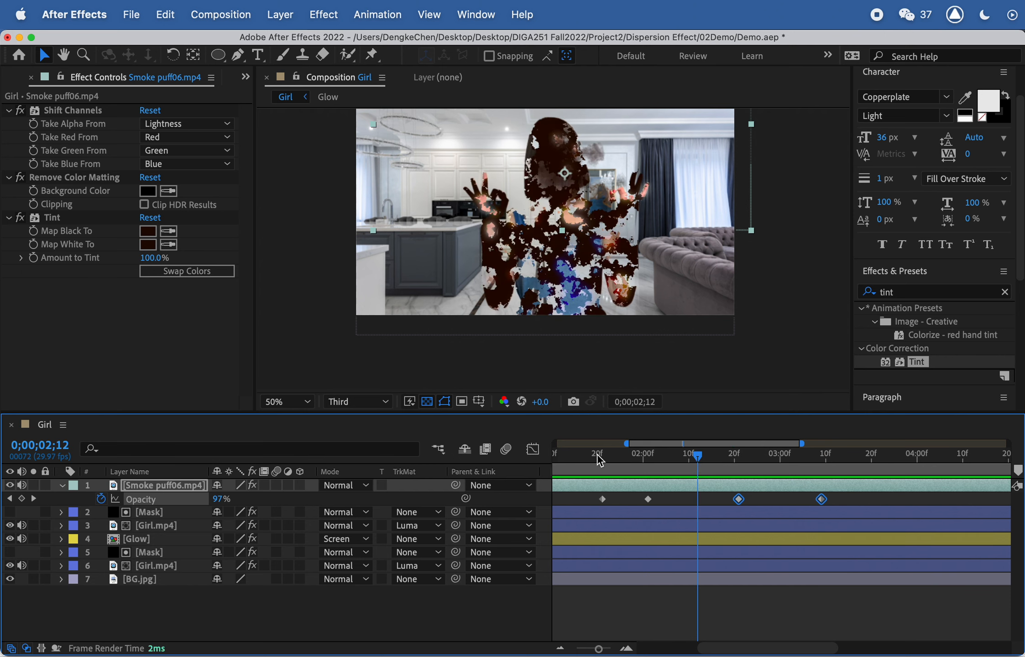
Duplicate the smoke layer and place the copy over the girl's chest with Rotation set to 82°
left_click(138, 489)
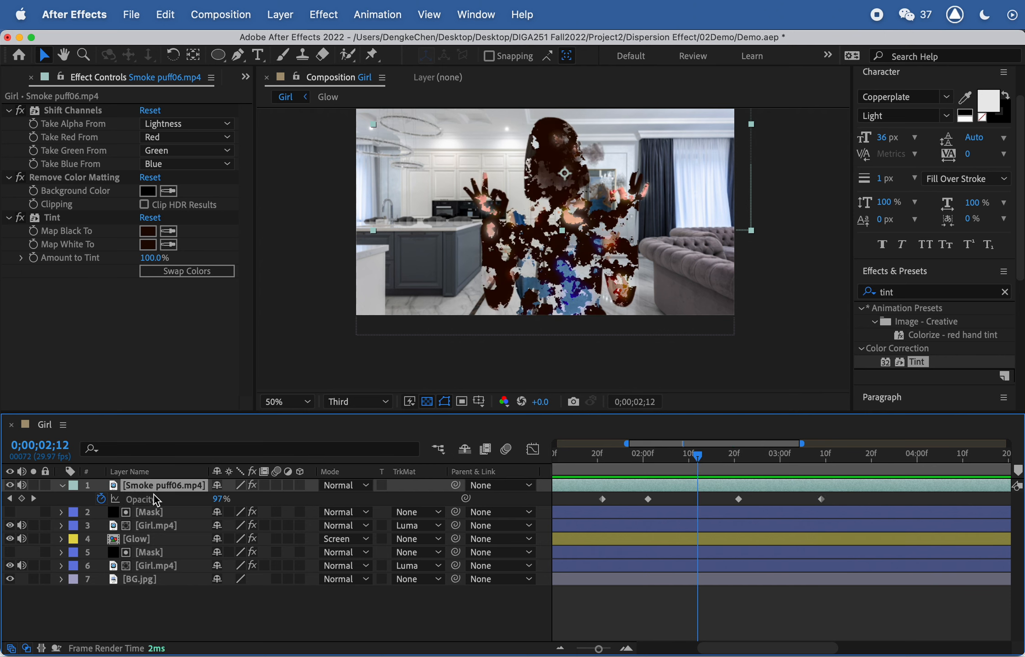
key("super+d")
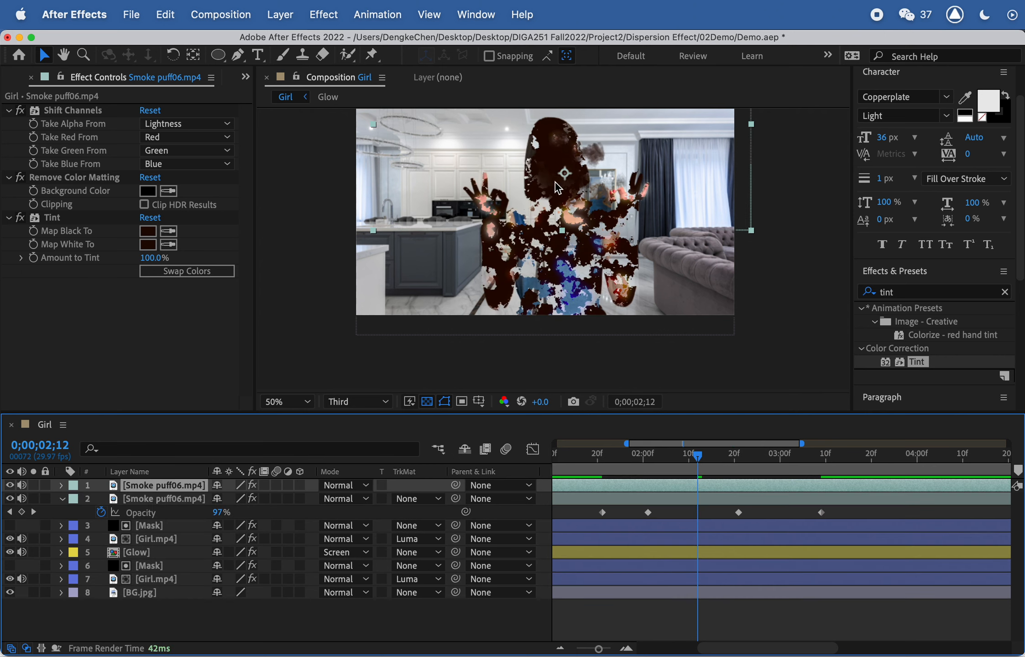
left_click_drag(557, 187, 544, 267)
key("r")
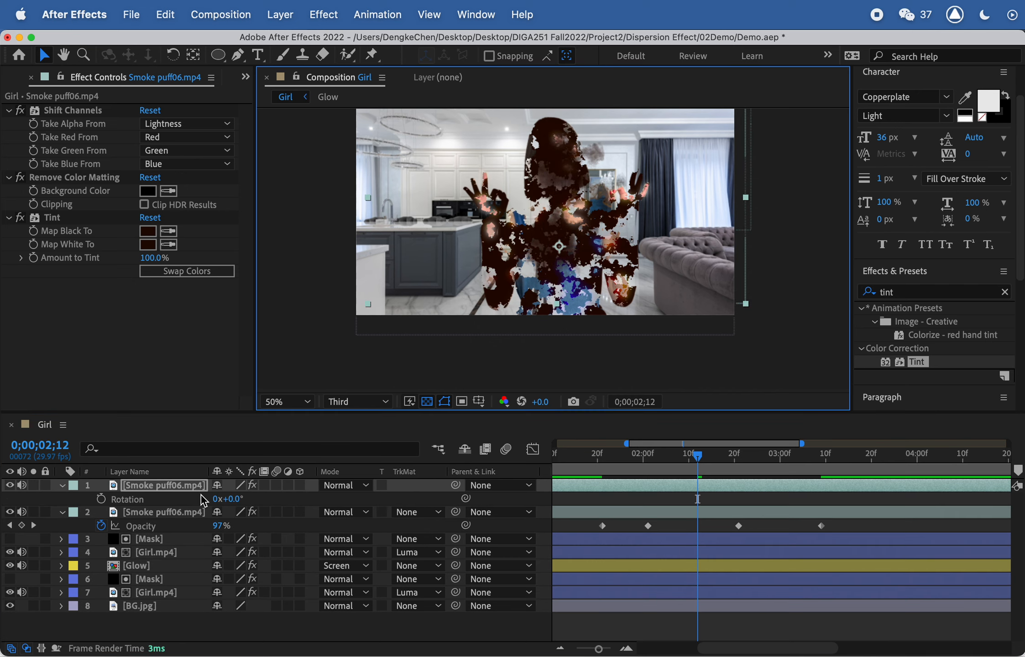
left_click_drag(223, 499, 367, 563)
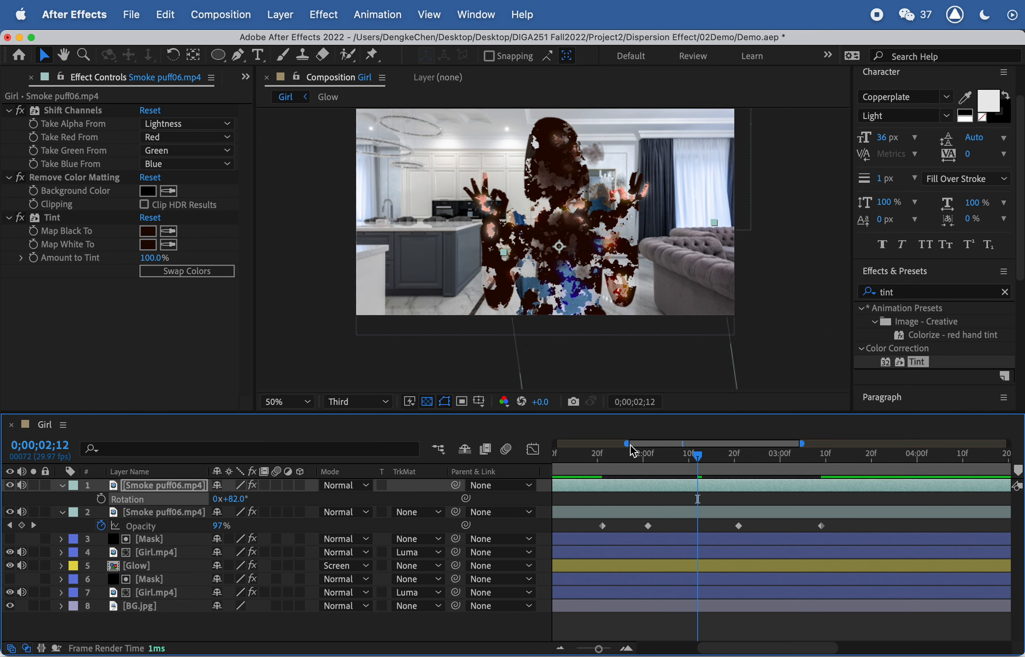
Trim the start of the top Smoke puff06 layer and shift it slightly so it begins at about 1;23
left_click_drag(629, 446, 520, 446)
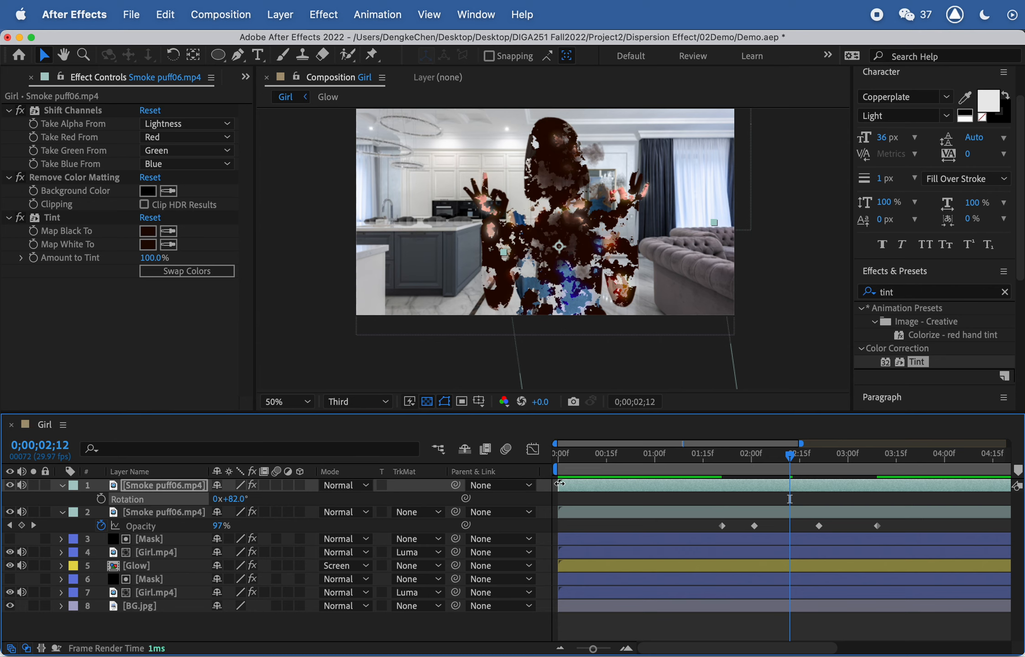
left_click_drag(560, 483, 725, 485)
key("t")
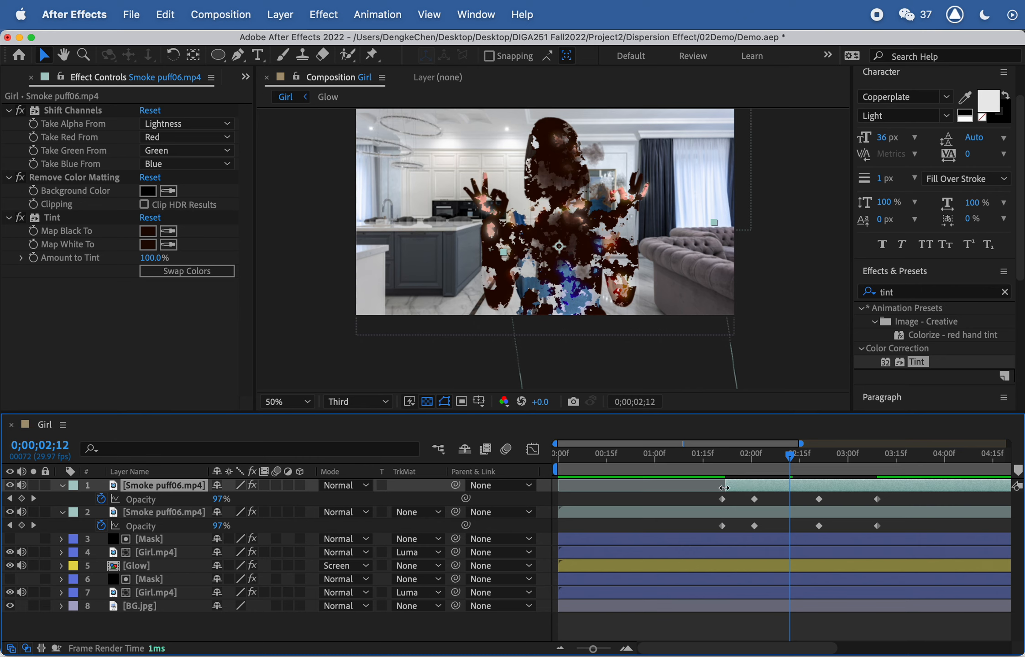
left_click_drag(725, 484, 781, 487)
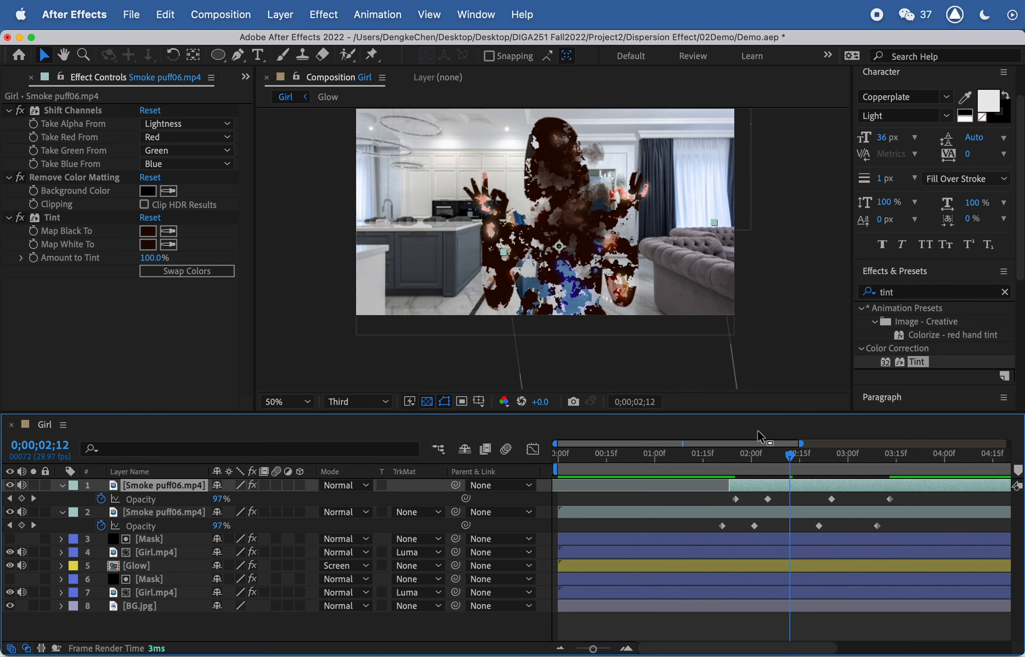
left_click_drag(794, 444, 729, 440)
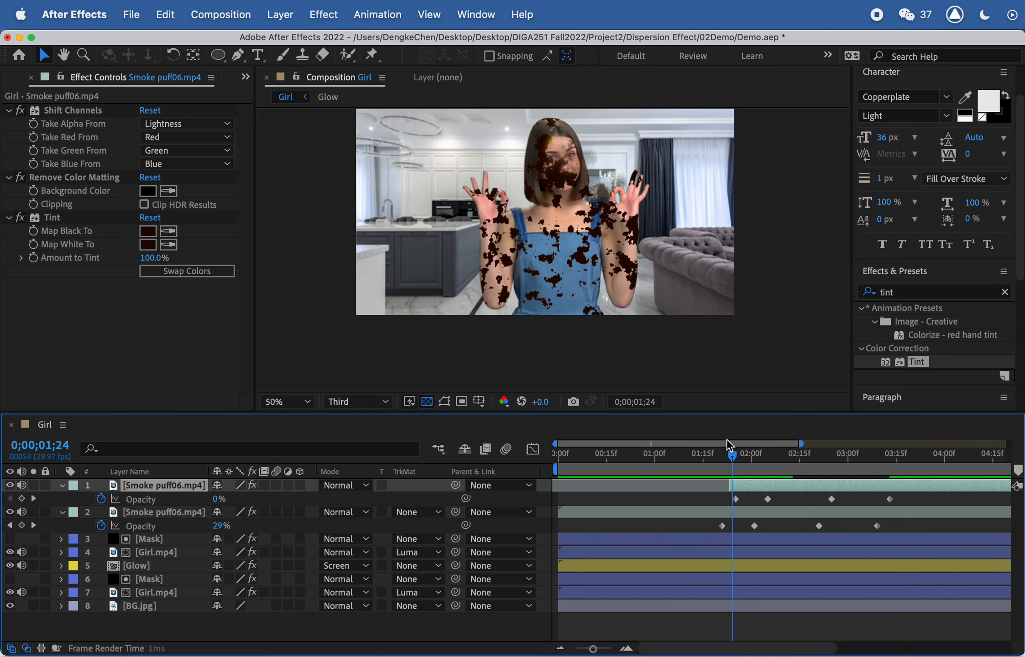
key("space")
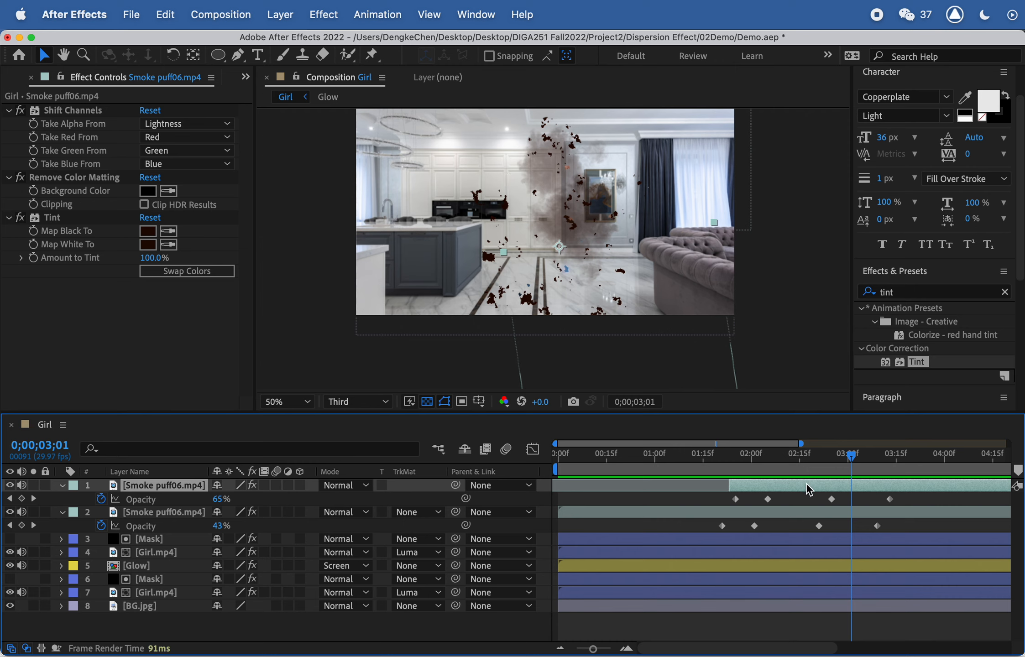
Scale the top Smoke puff06 layer to 132% and move it down and left over the girl's body
key("s")
left_click_drag(257, 498, 292, 500)
left_click_drag(597, 213, 564, 226)
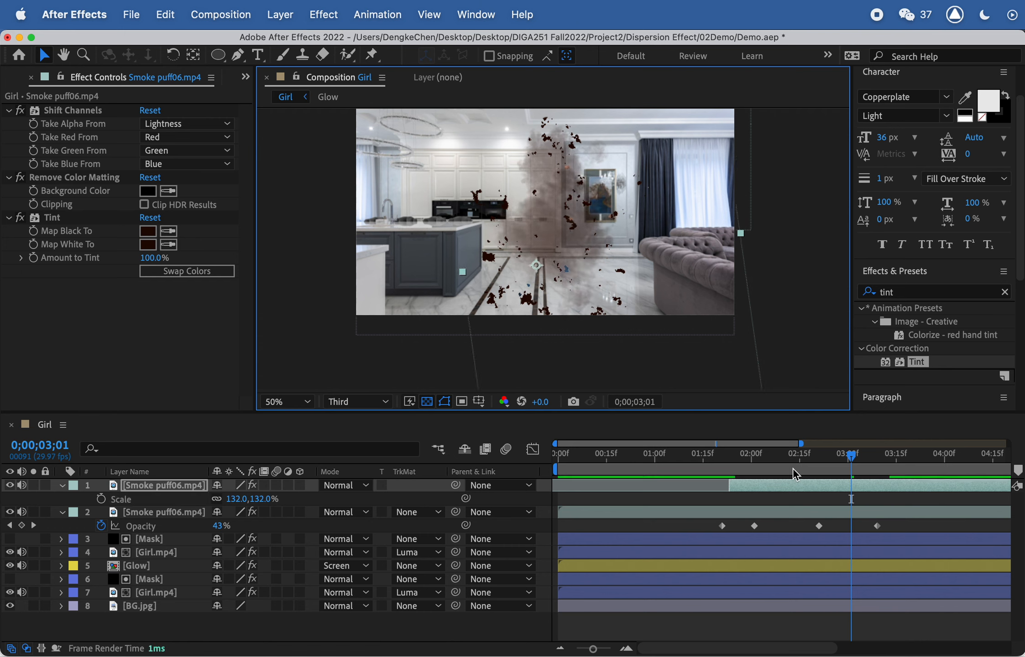
left_click_drag(792, 469, 716, 438)
key("space")
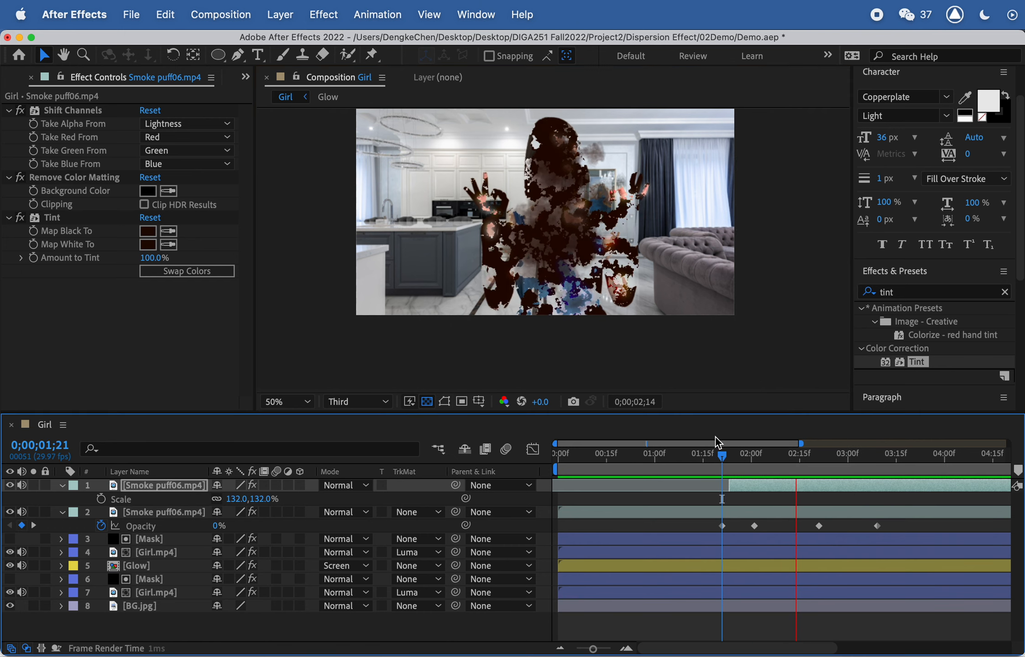
Keyframe the top Smoke puff06 layer's Position from 916, 828 at 1;23 to 948, 704 at 3;14
left_click_drag(765, 456, 730, 456)
key("p")
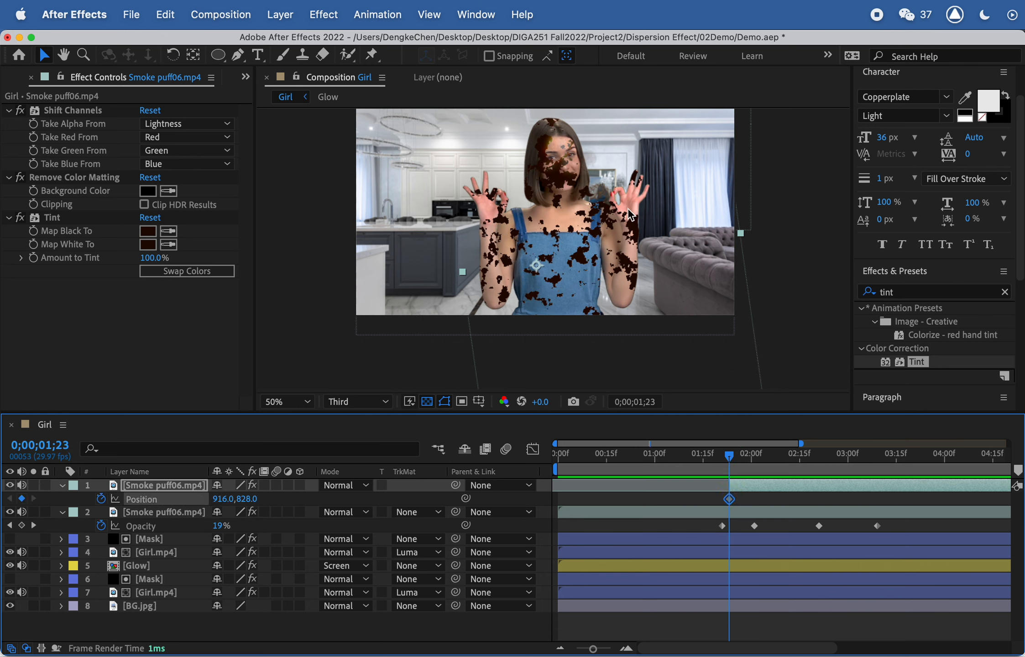
left_click_drag(756, 458, 892, 457)
left_click_drag(559, 230, 565, 204)
left_click_drag(750, 454, 715, 457)
key("space")
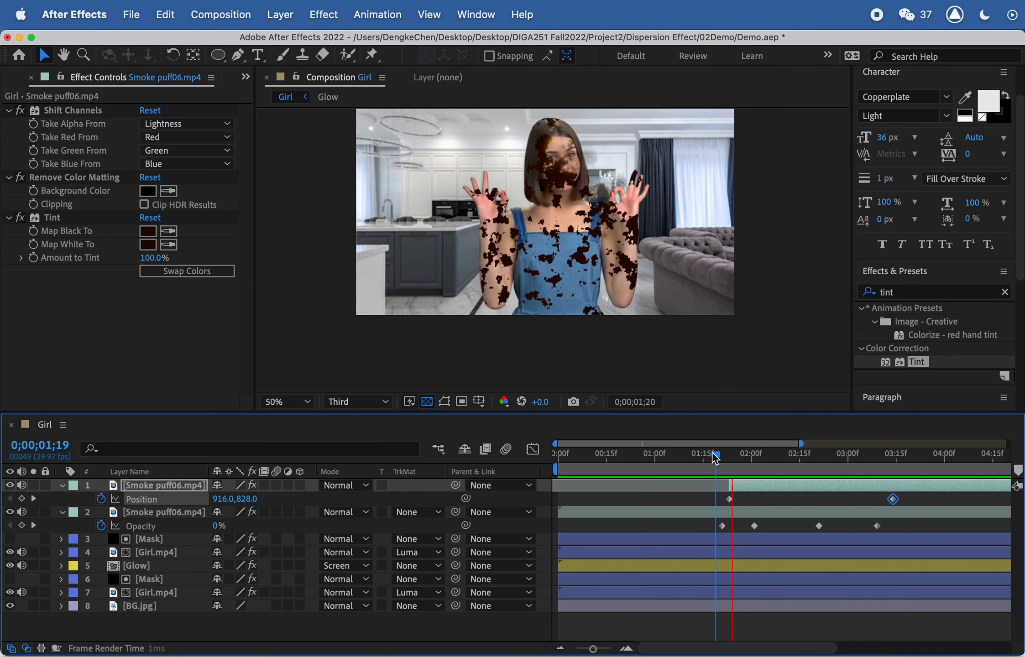
Keyframe the lower Smoke puff06 layer's Position from 1060, 360 at 1;21 to 1028, 236 at 3;14
left_click(722, 456)
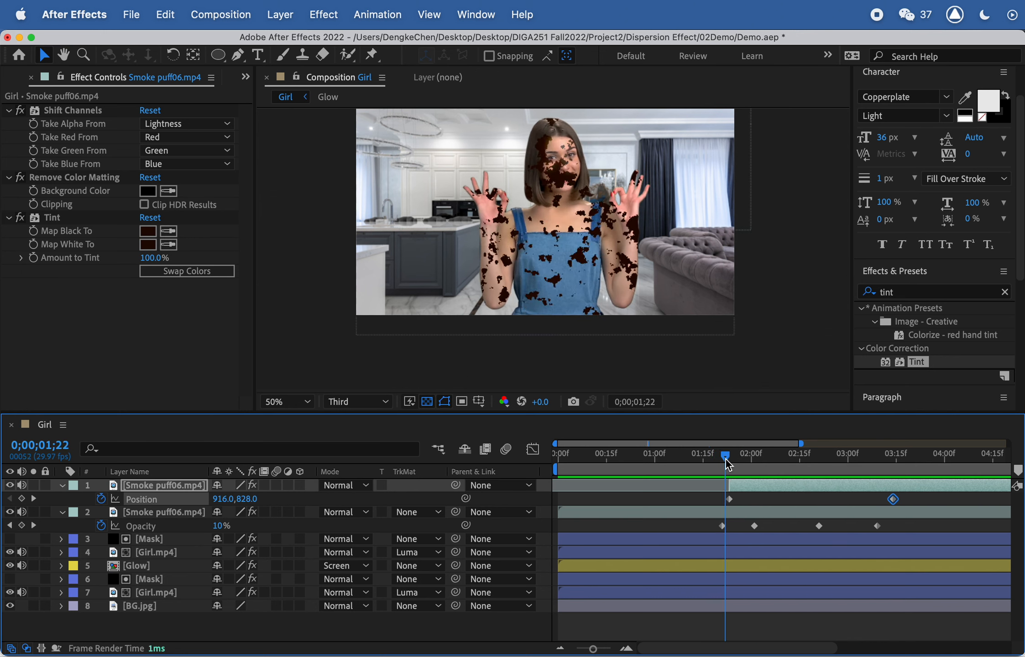
left_click(739, 516)
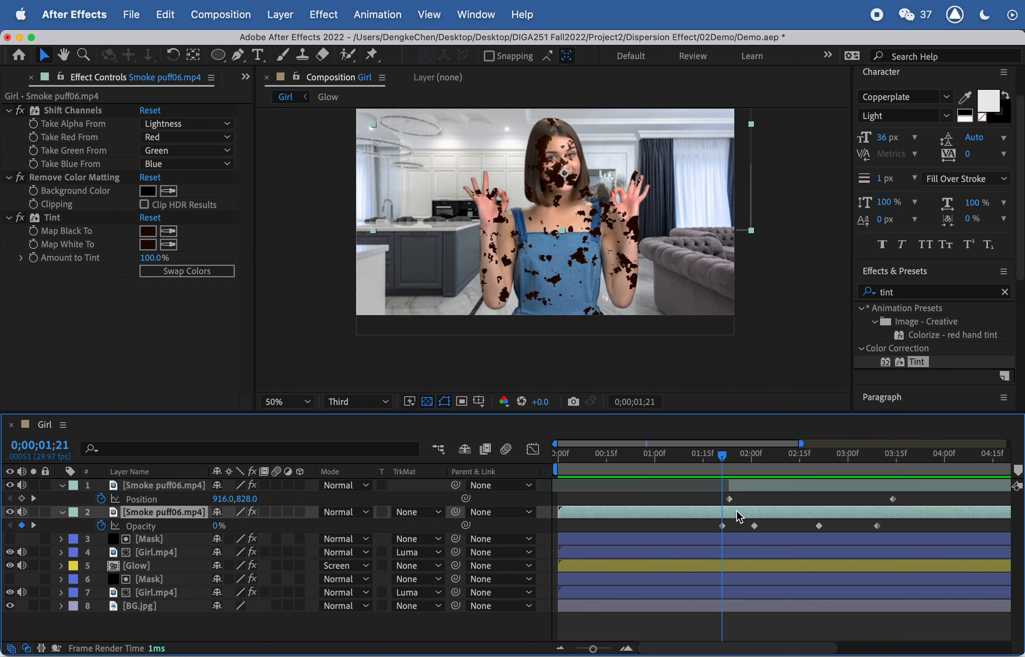
key("p")
left_click(101, 525)
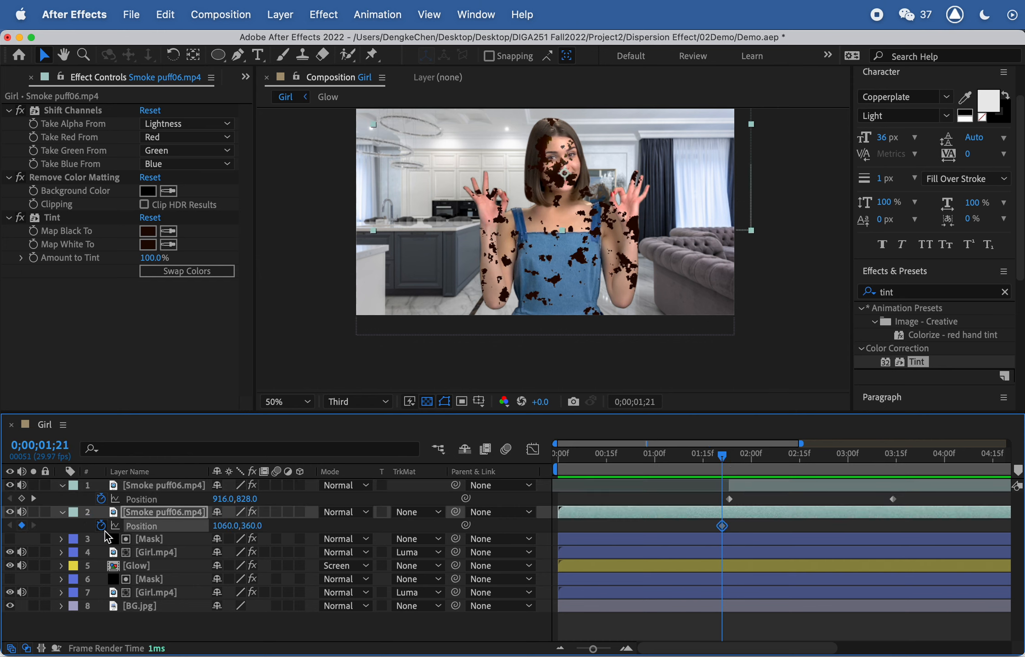
left_click_drag(790, 459, 892, 465)
left_click_drag(572, 191, 566, 166)
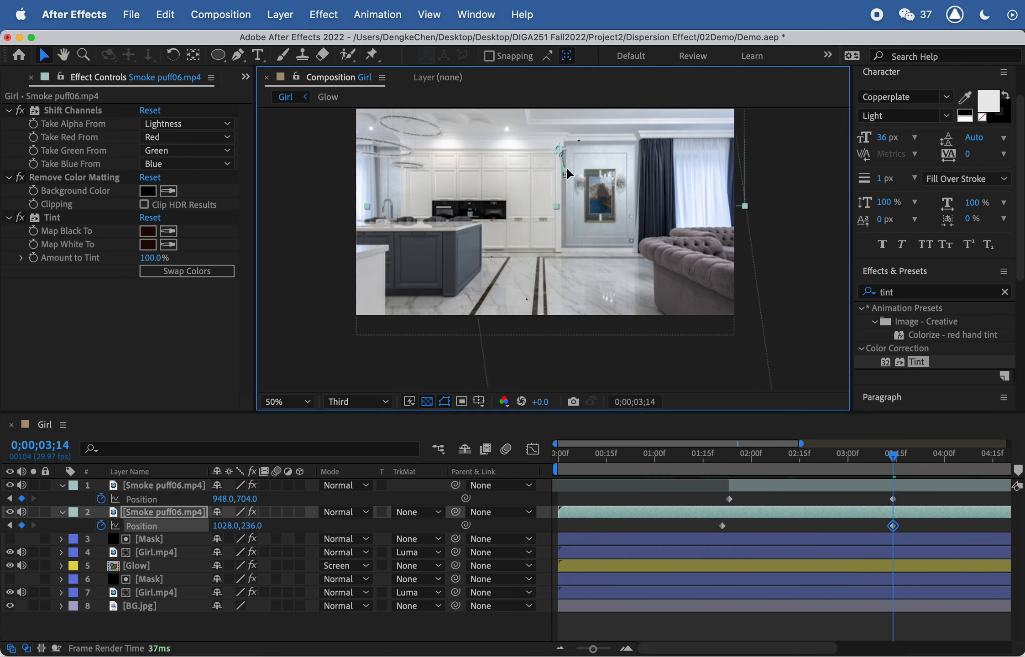
Preview the rising smoke and lower the lower Smoke puff06 layer slightly at its final Position keyframe at 3;14
key("space")
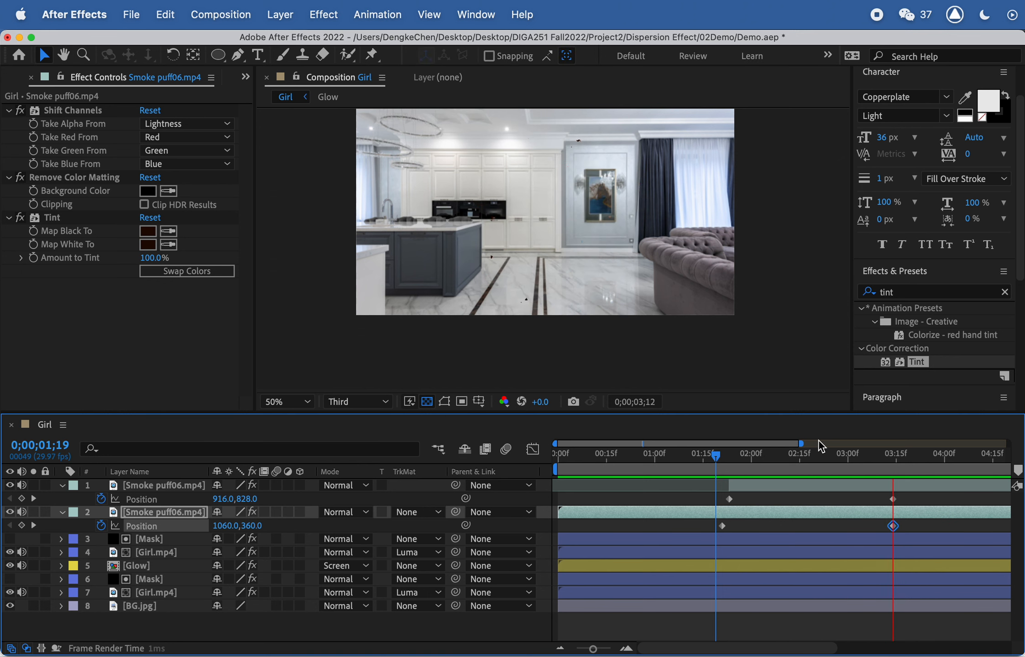
key("space")
left_click_drag(736, 455, 726, 453)
key("space")
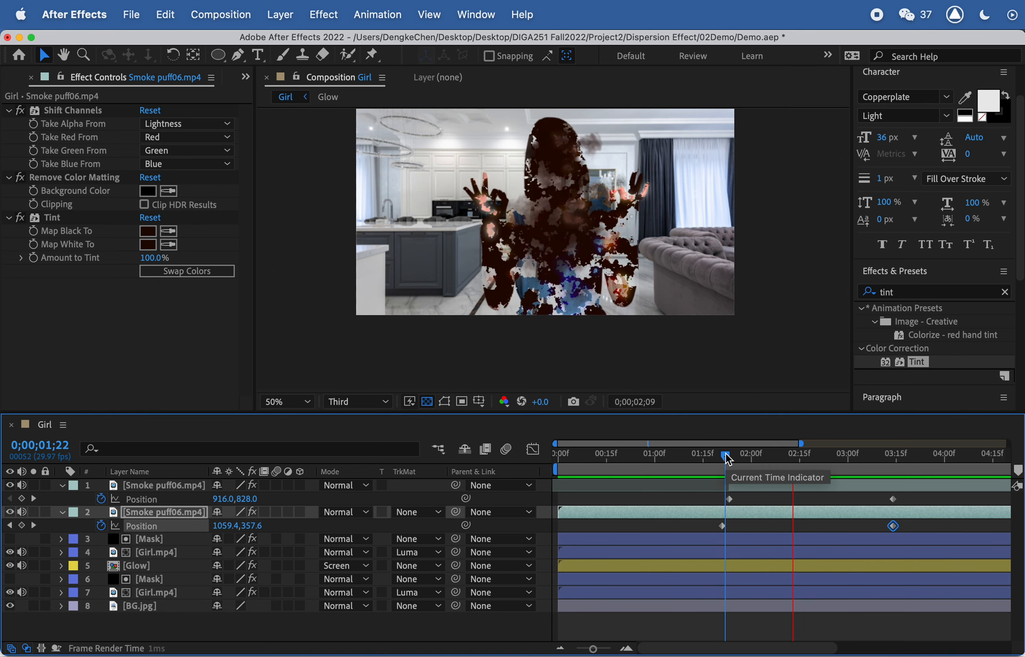
key("space")
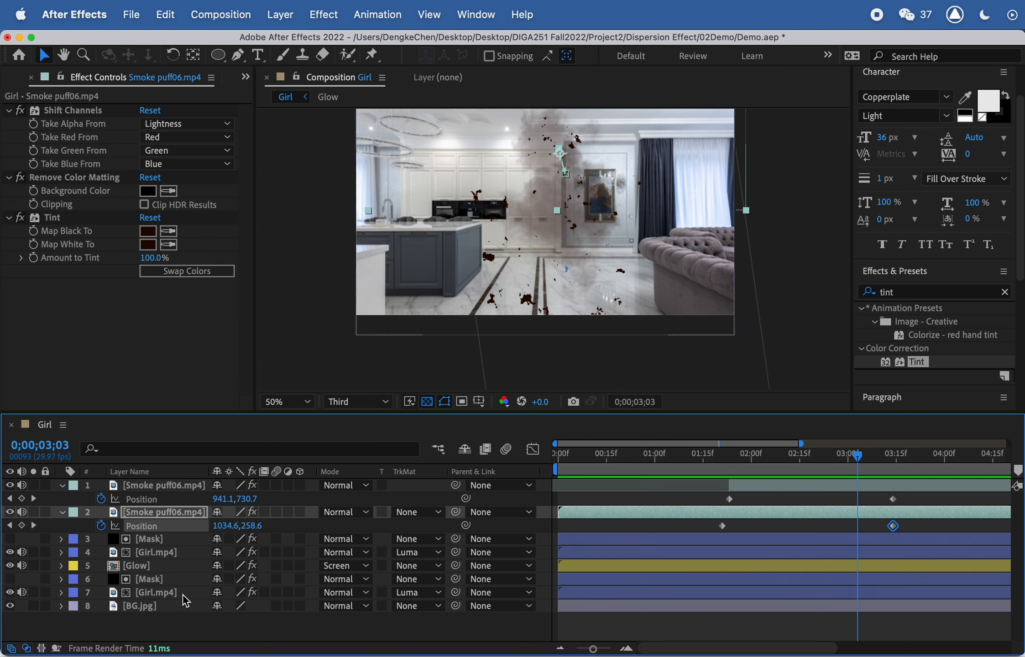
left_click(34, 525)
left_click_drag(579, 147, 579, 154)
left_click_drag(892, 454, 837, 466)
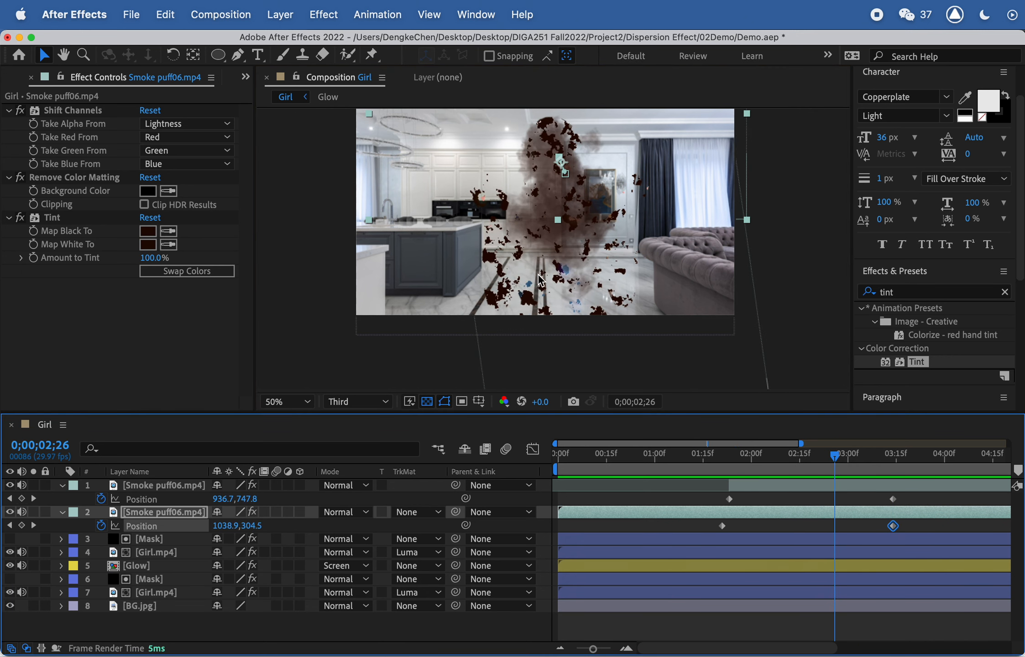
Add Smoke puff07.mp4 as the topmost layer in the Girl composition and trim its start to just before 2;03
left_click_drag(758, 457, 760, 456)
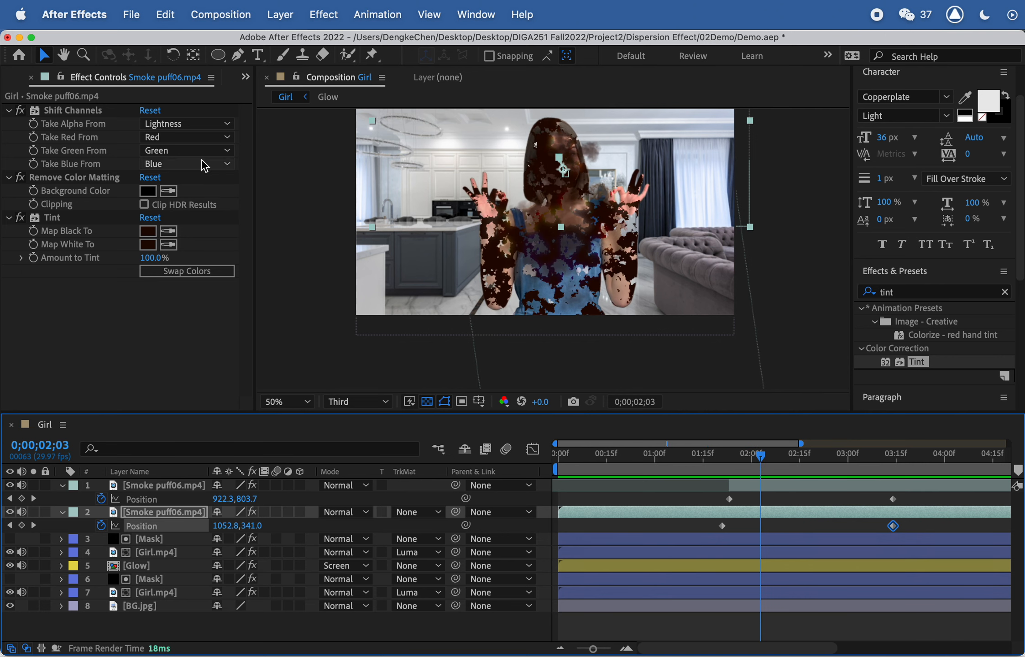
left_click(19, 84)
left_click(50, 236)
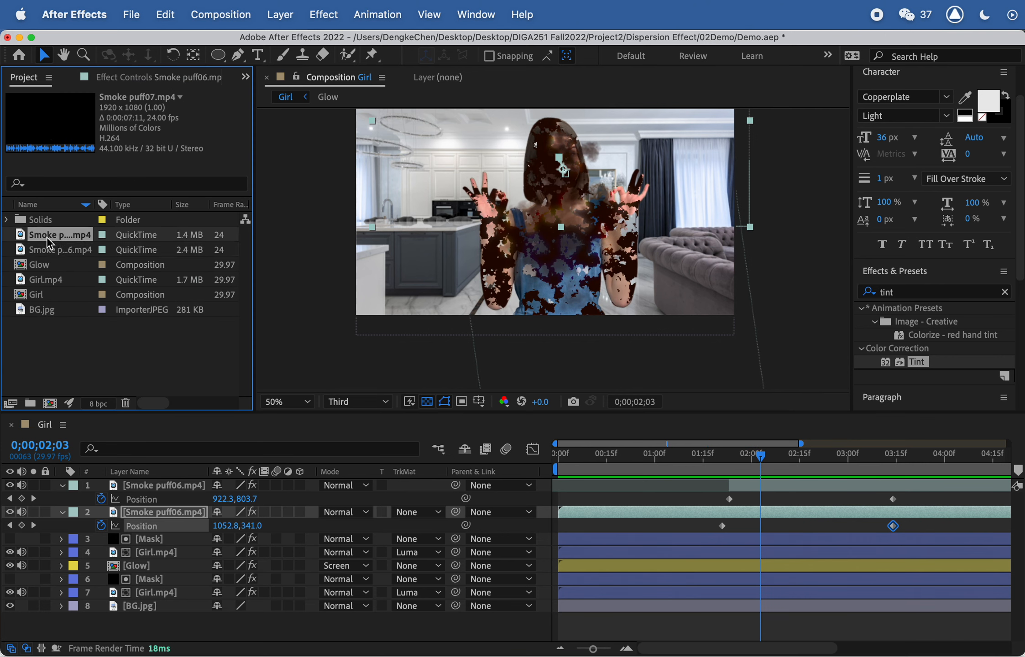
left_click_drag(48, 233, 736, 479)
left_click_drag(839, 485, 747, 485)
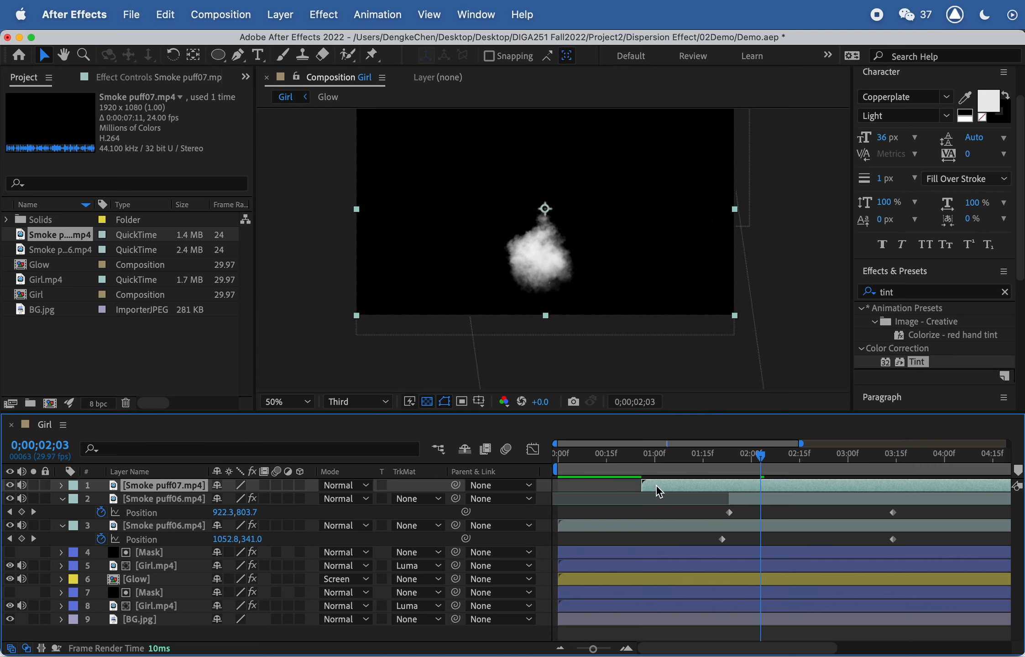
left_click_drag(642, 484, 756, 485)
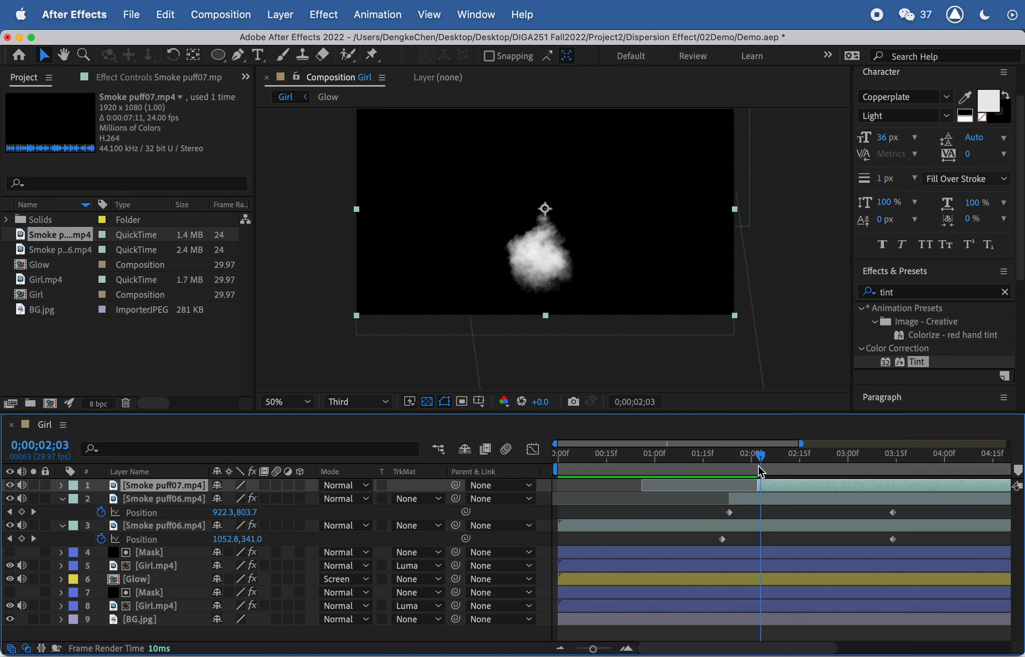
key("space")
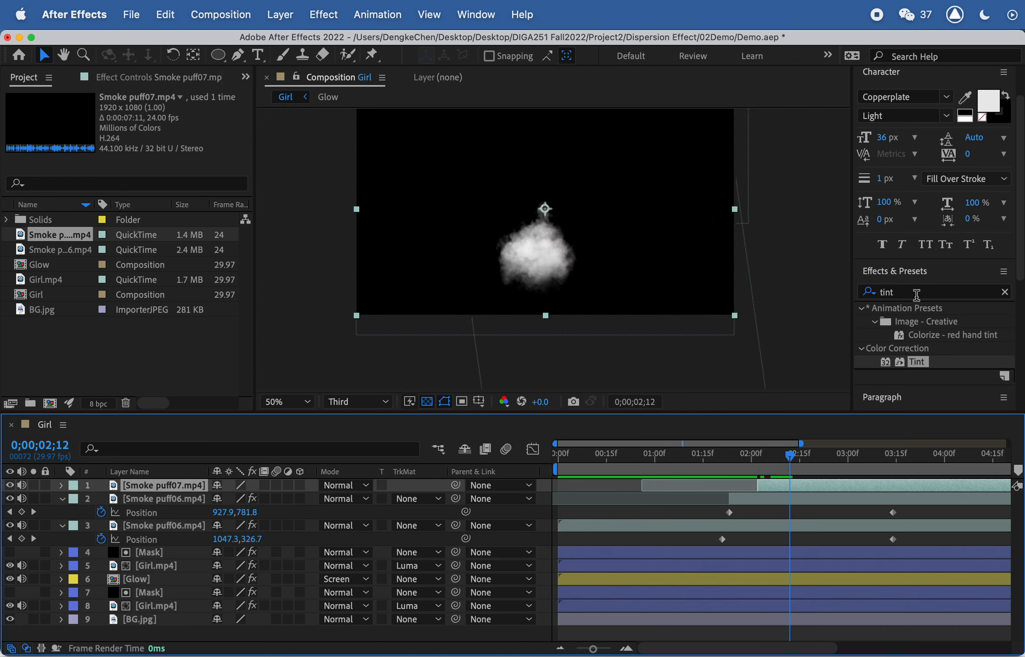
Apply the Unmult animation preset to the Smoke puff07 layer to remove its black background
left_click(915, 292)
type("unmul")
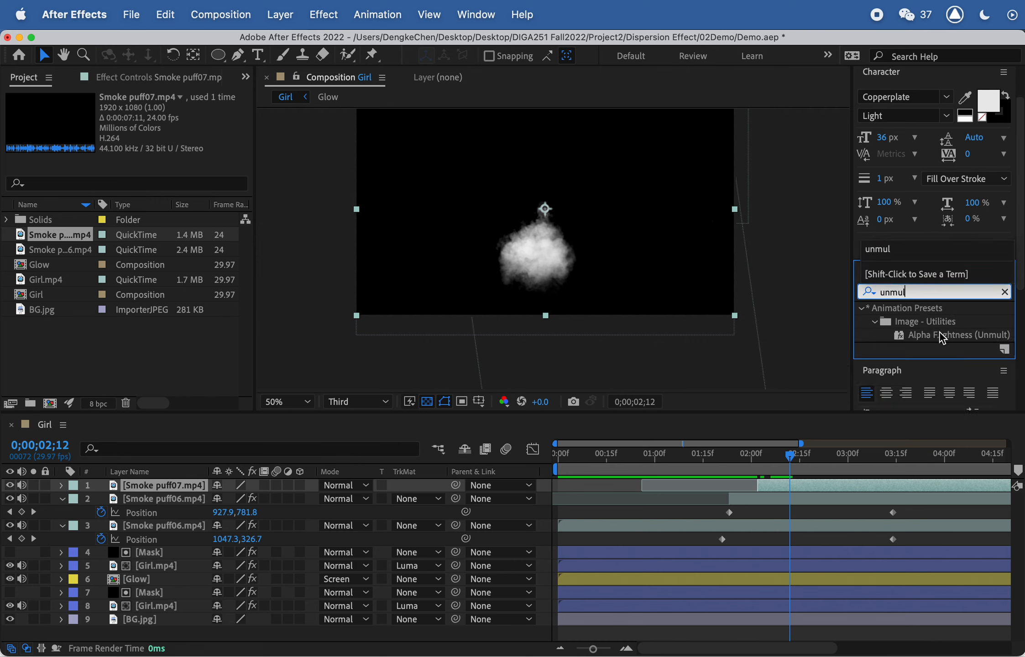
left_click_drag(939, 334, 800, 482)
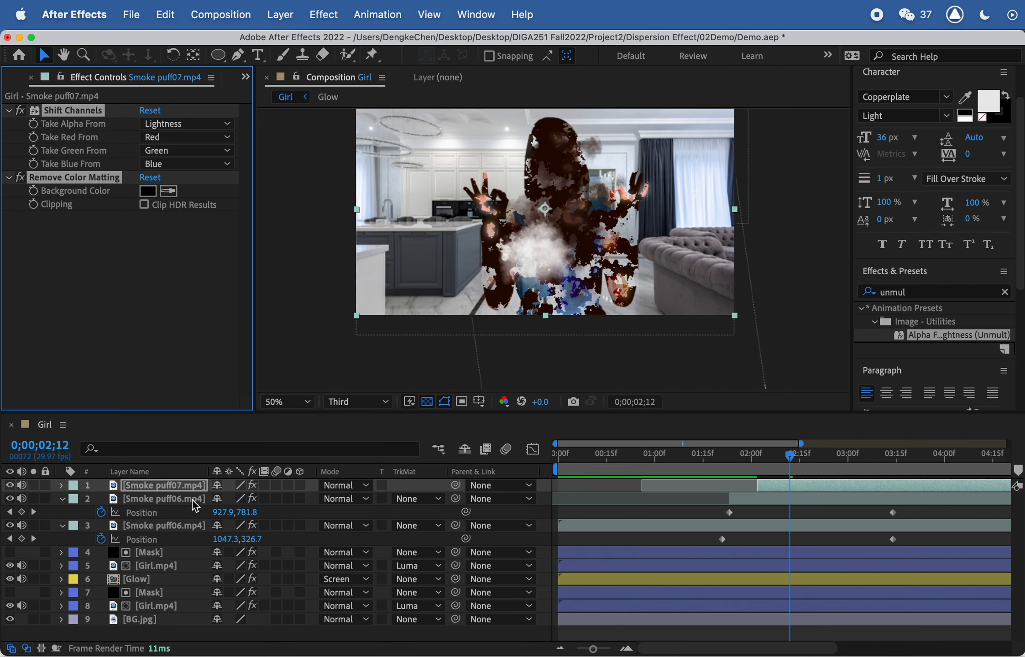
Copy the Tint effect from the upper Smoke puff06 layer to the Smoke puff07 layer
left_click(177, 499)
key("e")
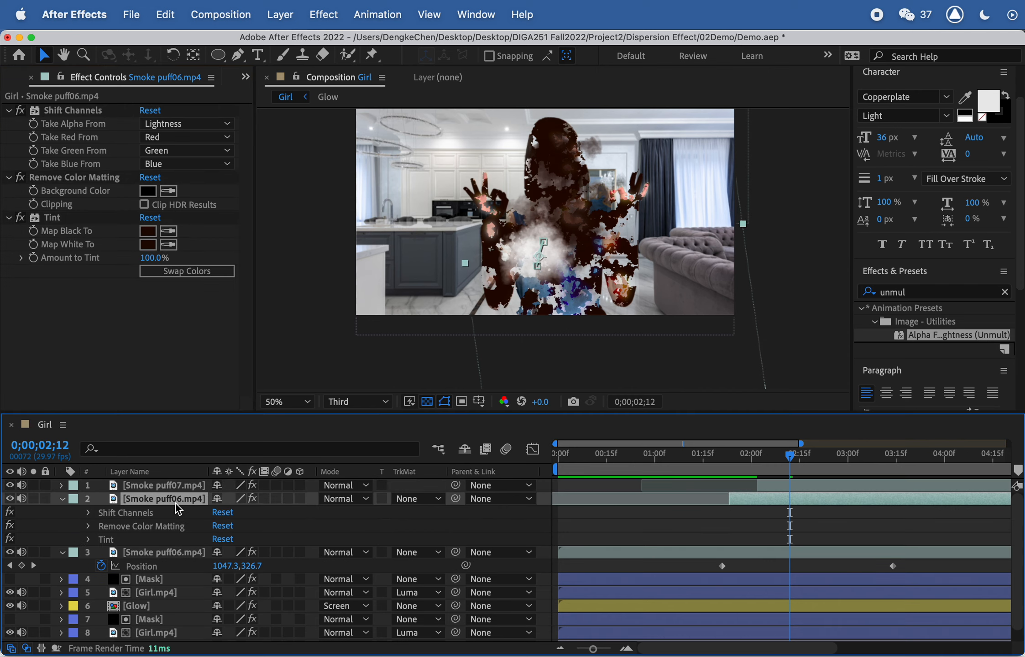
key("e")
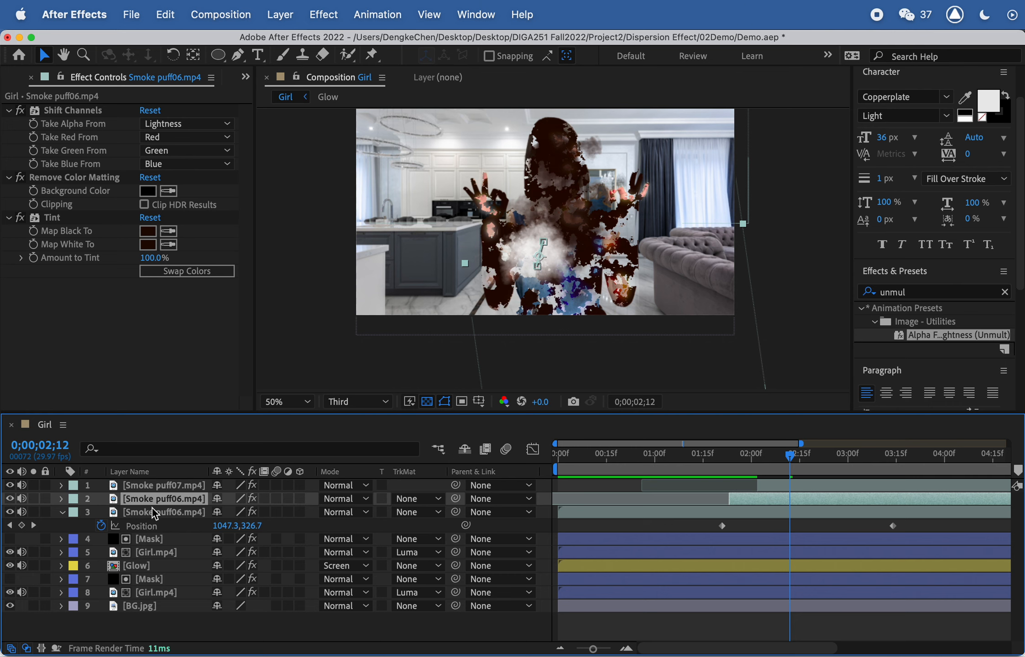
key("e")
left_click(110, 540)
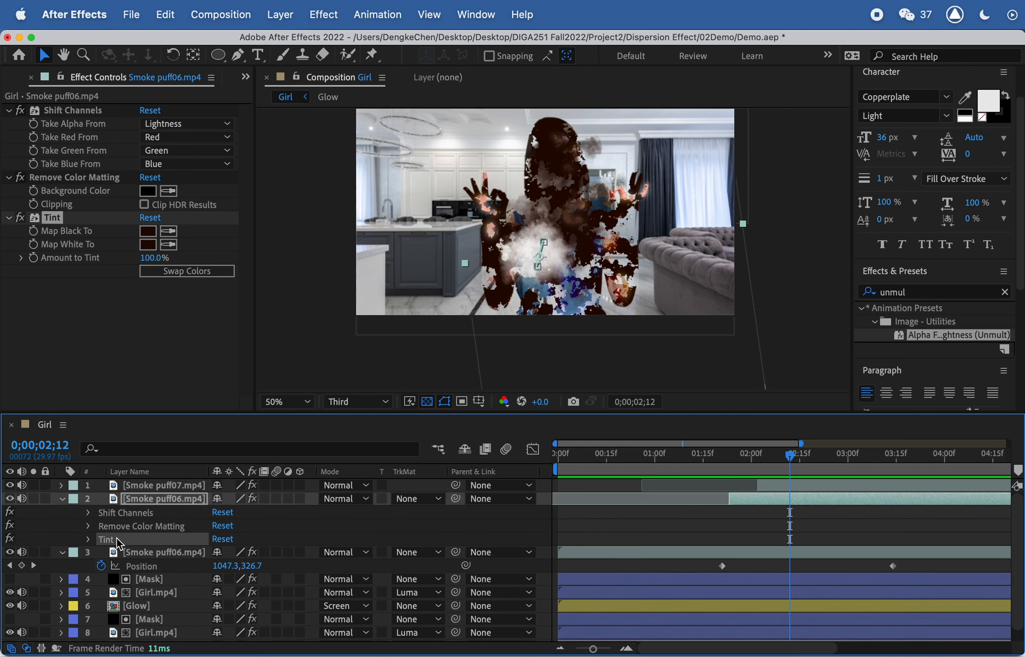
left_click(157, 484)
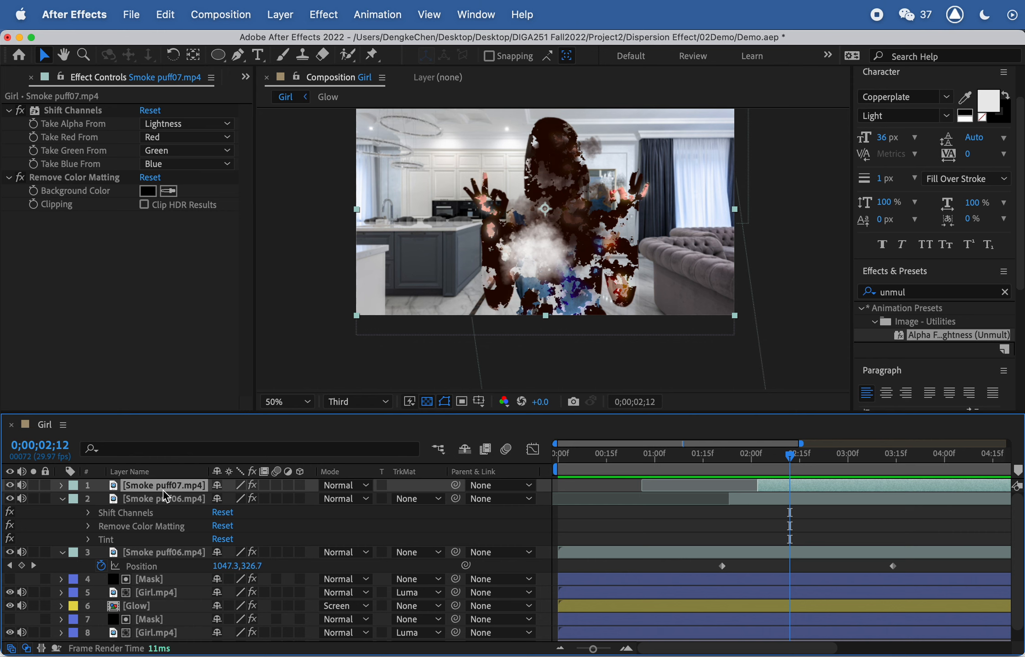
key("ctrl+v")
Position the Smoke puff07 layer over the girl's lower torso and center its anchor point on the smoke
left_click_drag(552, 246, 565, 278)
key("y")
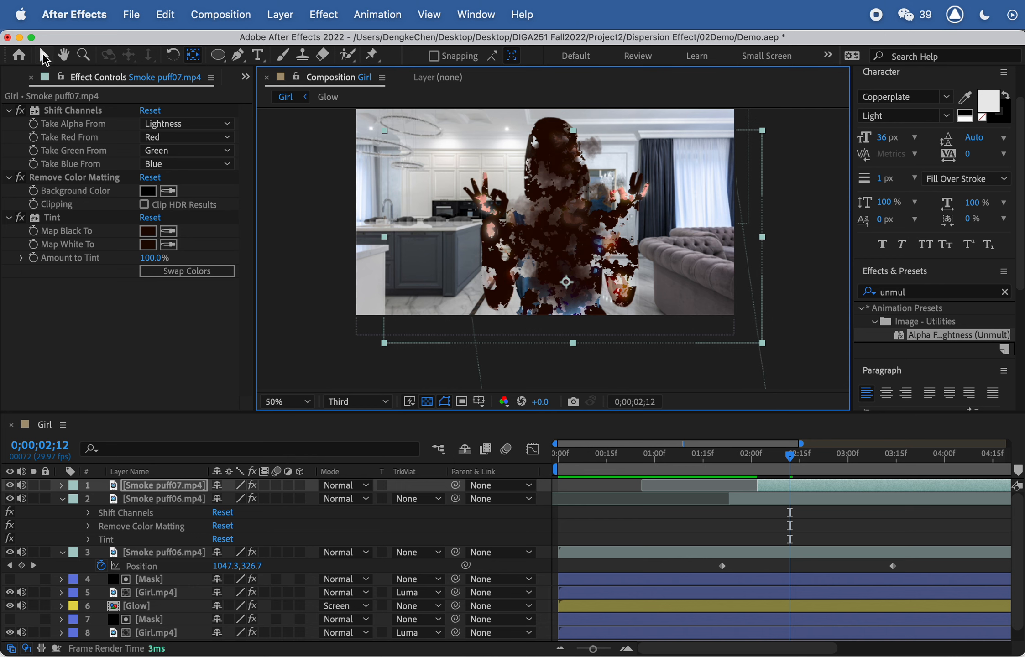
left_click(43, 54)
left_click_drag(586, 320, 582, 337)
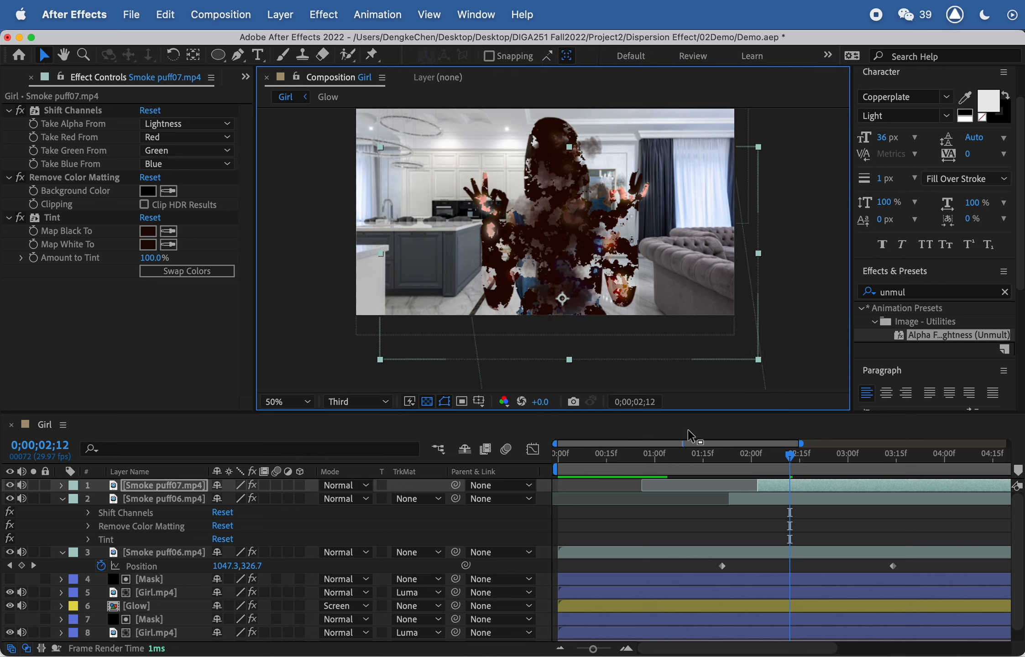
Scale the Smoke puff07 layer to 167% and shift it earlier to start at about 1;25
key("s")
left_click_drag(260, 499, 320, 504)
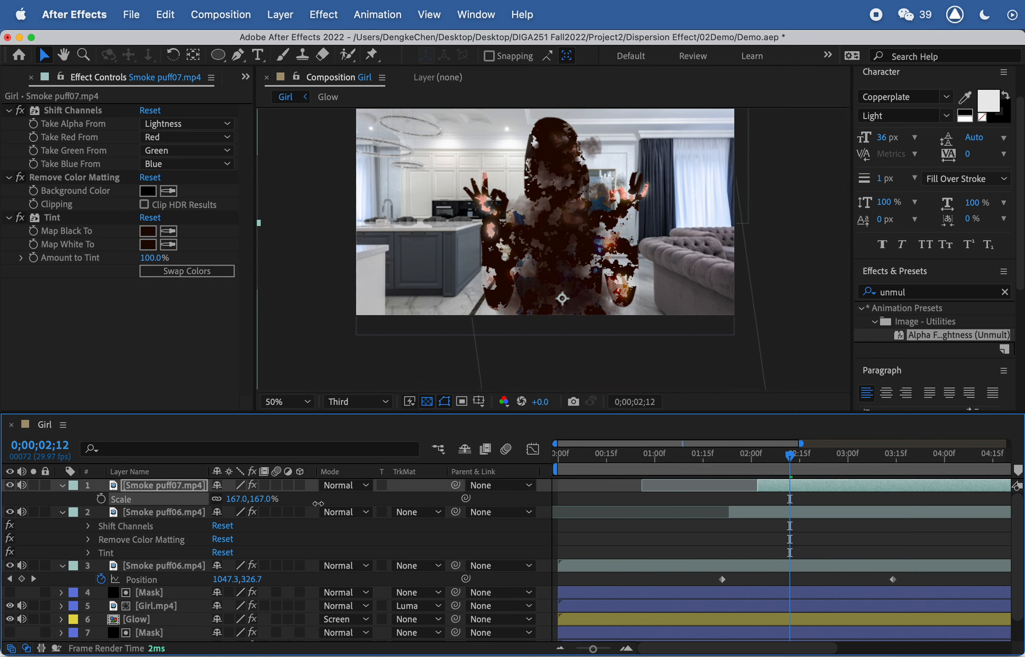
left_click_drag(795, 457, 750, 455)
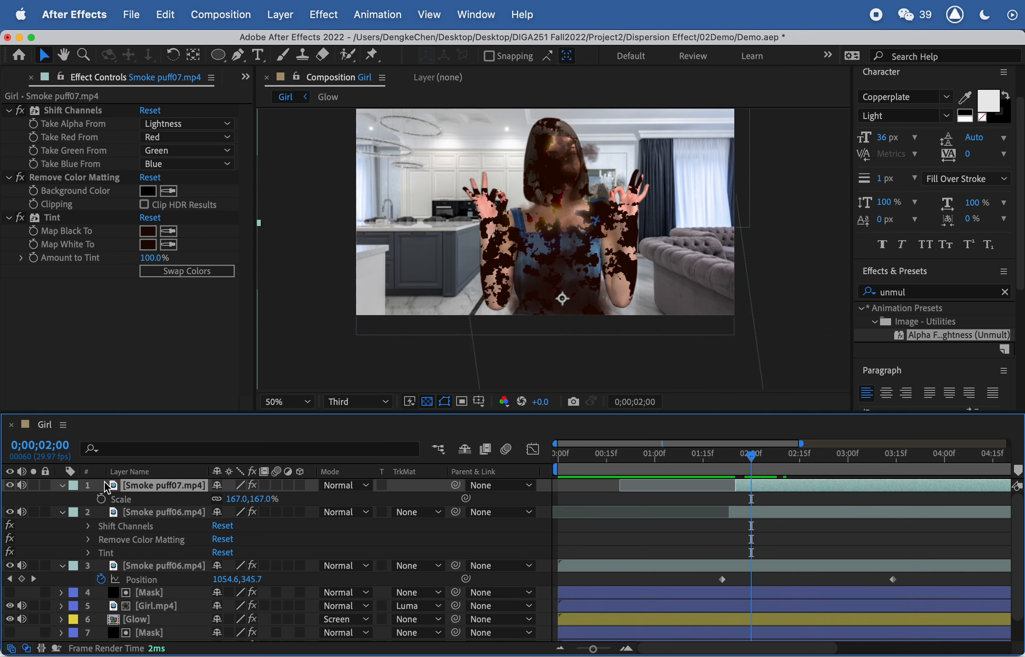
Compare the composition around 2;00 with the Smoke puff07 layer hidden and shown
left_click(9, 487)
left_click(9, 486)
left_click(9, 487)
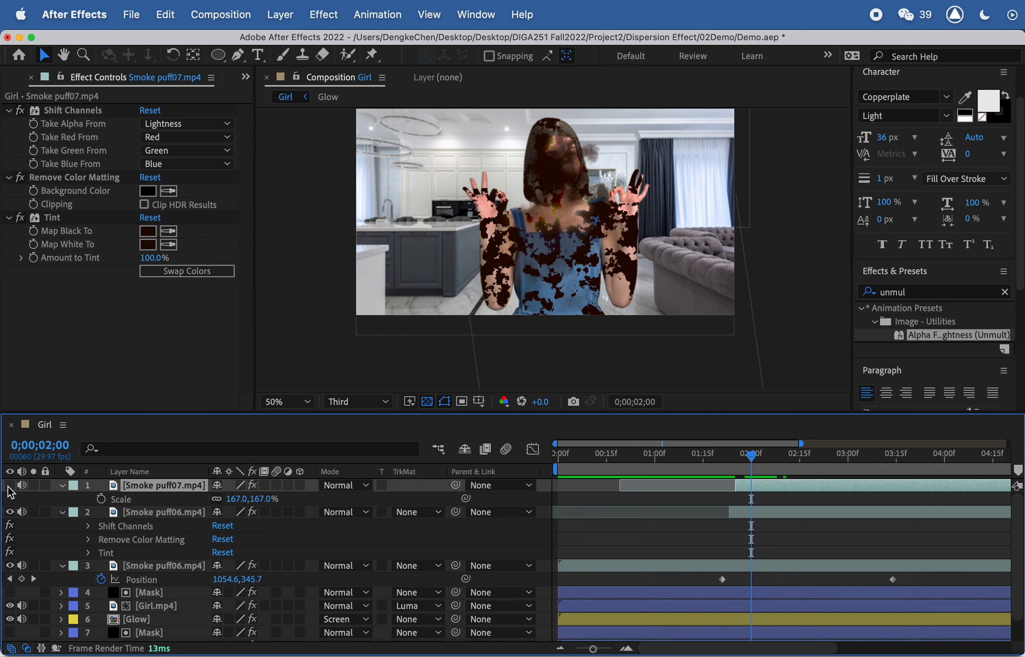
left_click(9, 486)
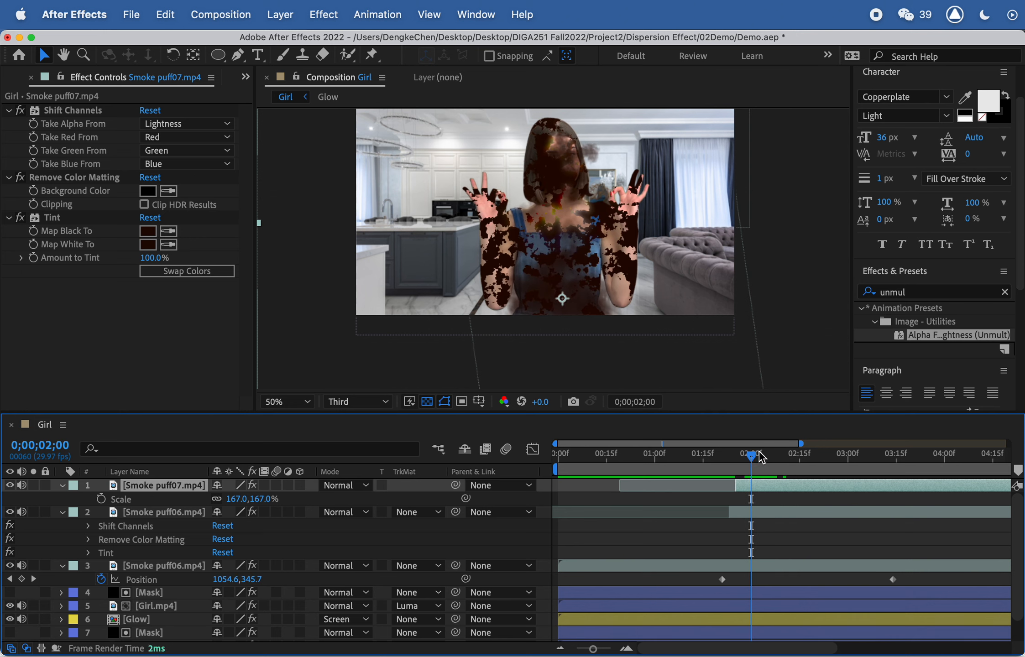
left_click_drag(761, 456, 751, 457)
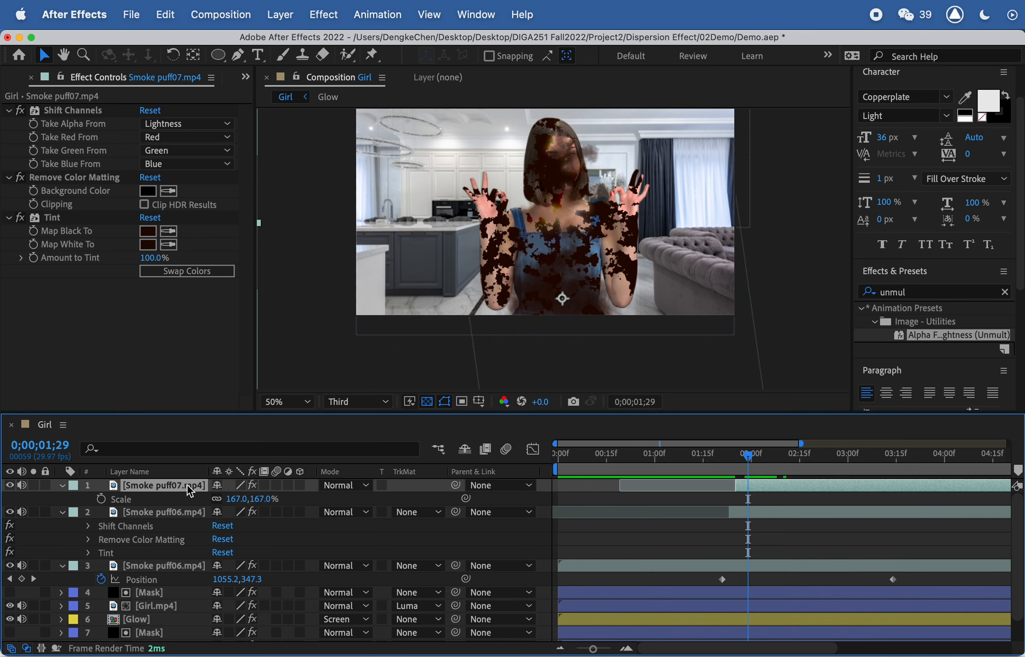
Keyframe the Smoke puff07 layer's opacity from 0% at 1;29 up to 100% at 2;09
key("t")
left_click(231, 501)
type("00")
key("Return")
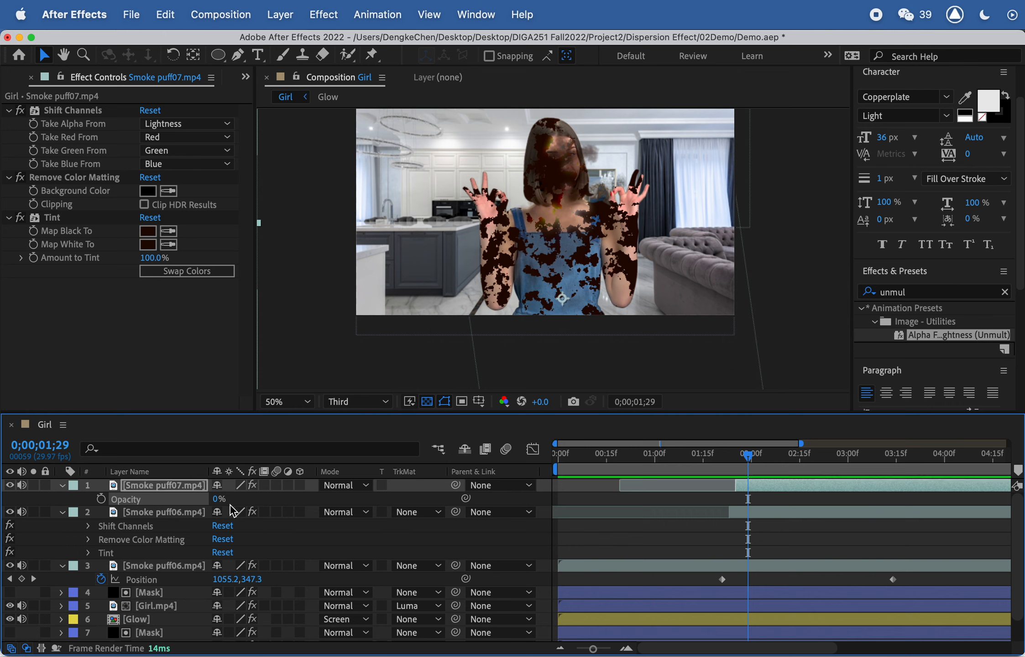
left_click(102, 499)
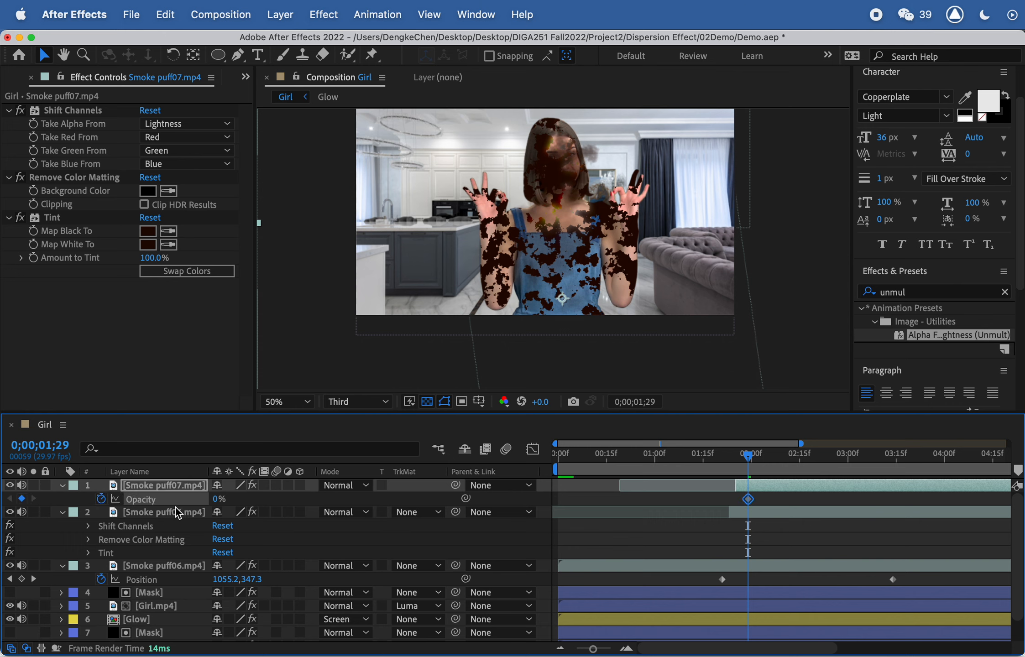
left_click_drag(760, 457, 778, 453)
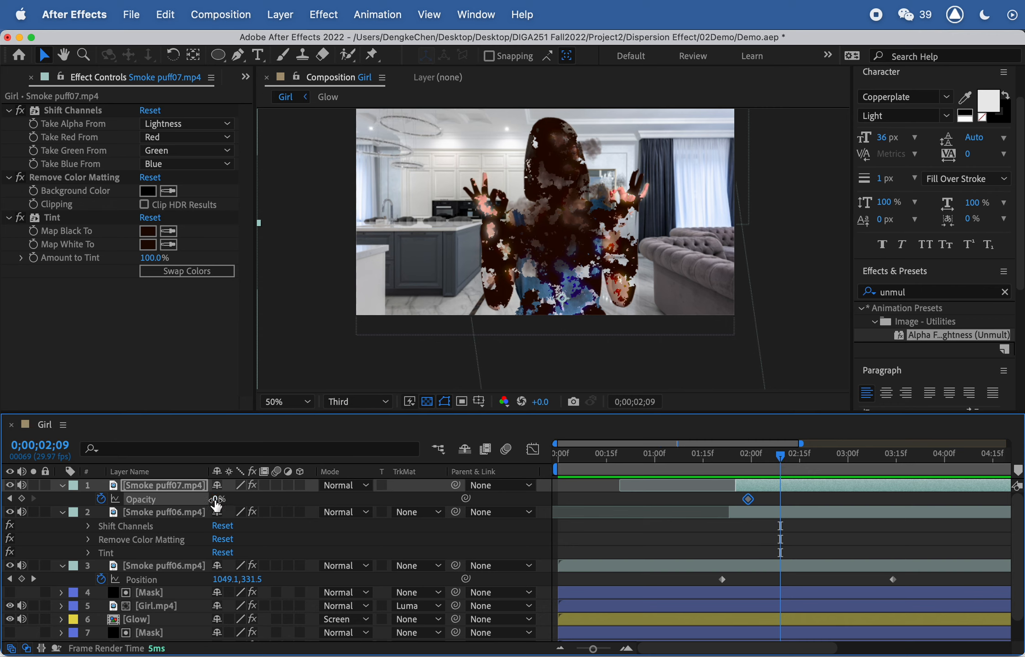
left_click_drag(216, 502, 435, 487)
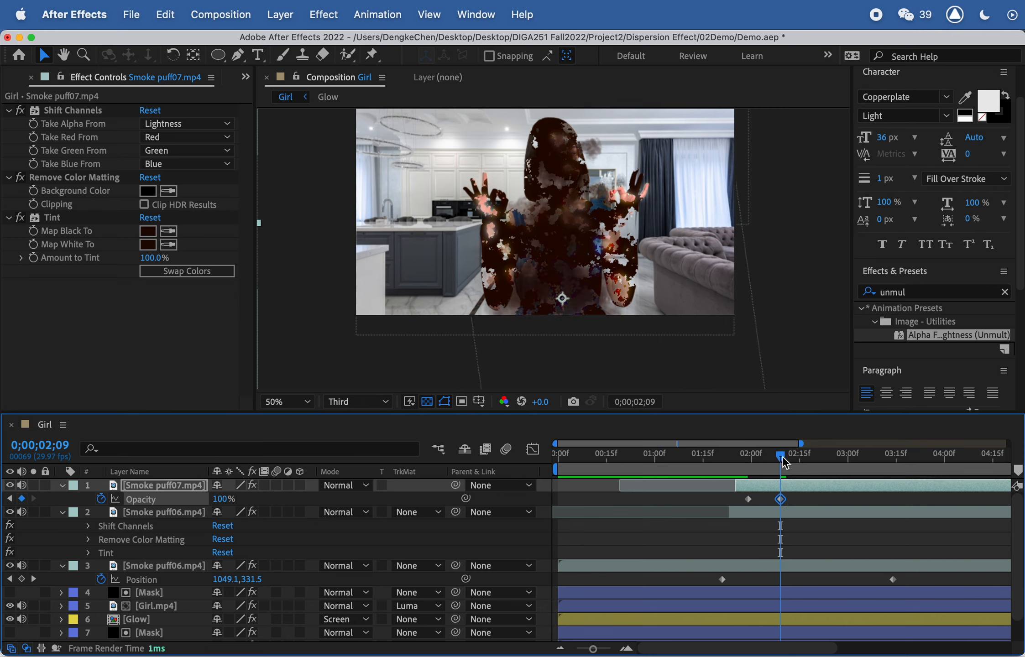
Add opacity keyframes to Smoke puff07 holding 100% at about 2;22 and reaching 0% at 3;15
left_click_drag(782, 458, 896, 470)
left_click(21, 498)
left_click(222, 499)
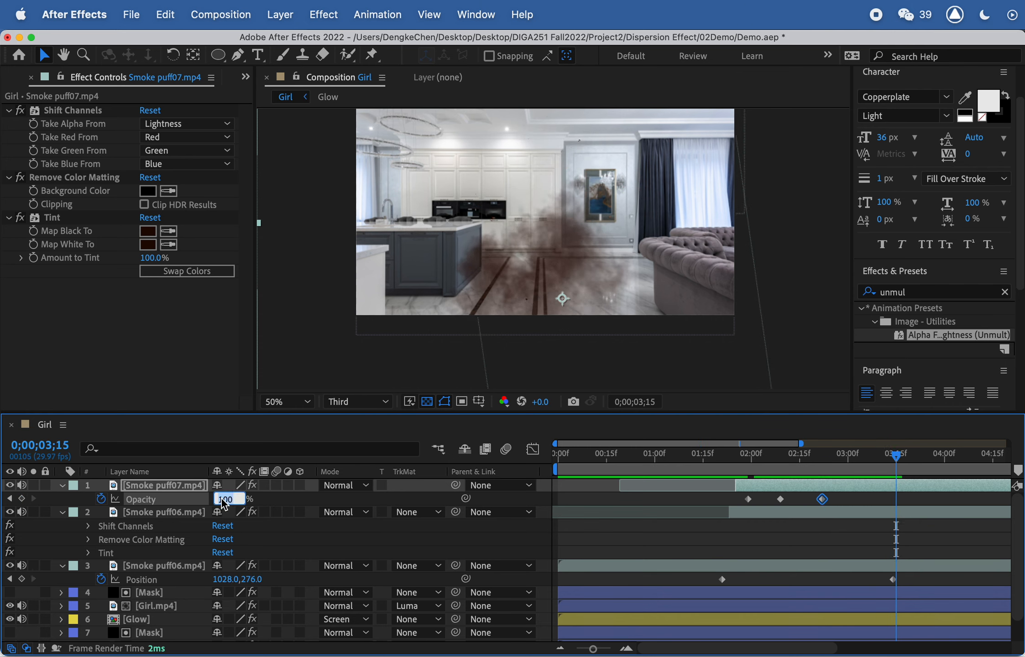
type("0")
key("Return")
Play back the composition repeatedly from about 1;28 to review the Smoke puff07 fade
mouse_move(751, 455)
left_mouse_down()
mouse_move(766, 457)
mouse_move(739, 456)
left_mouse_up()
key("space")
key("space")
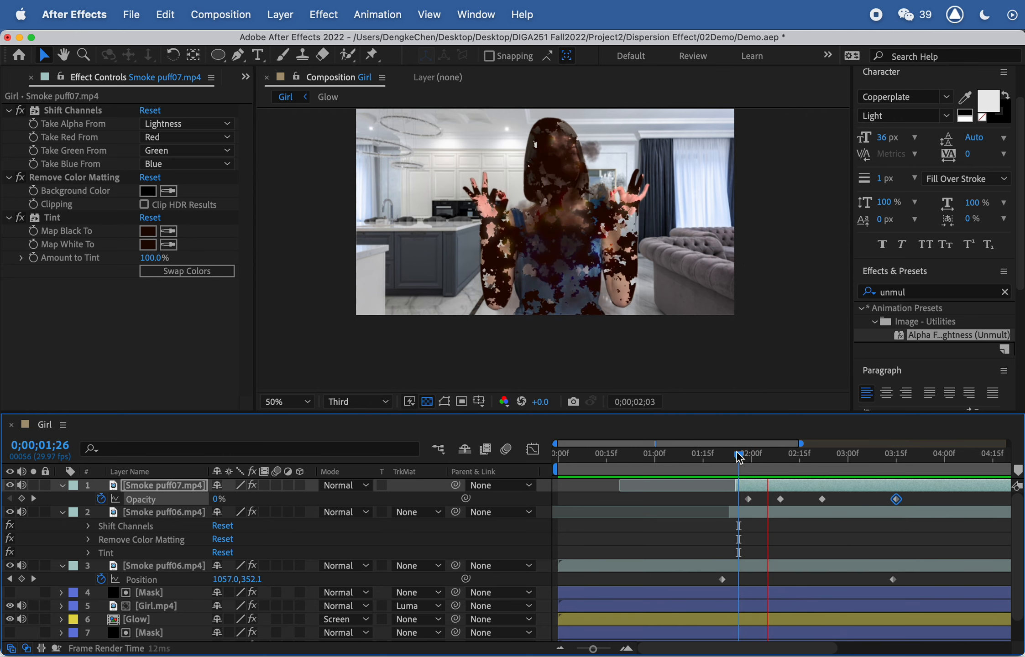
key("space")
left_click(746, 455)
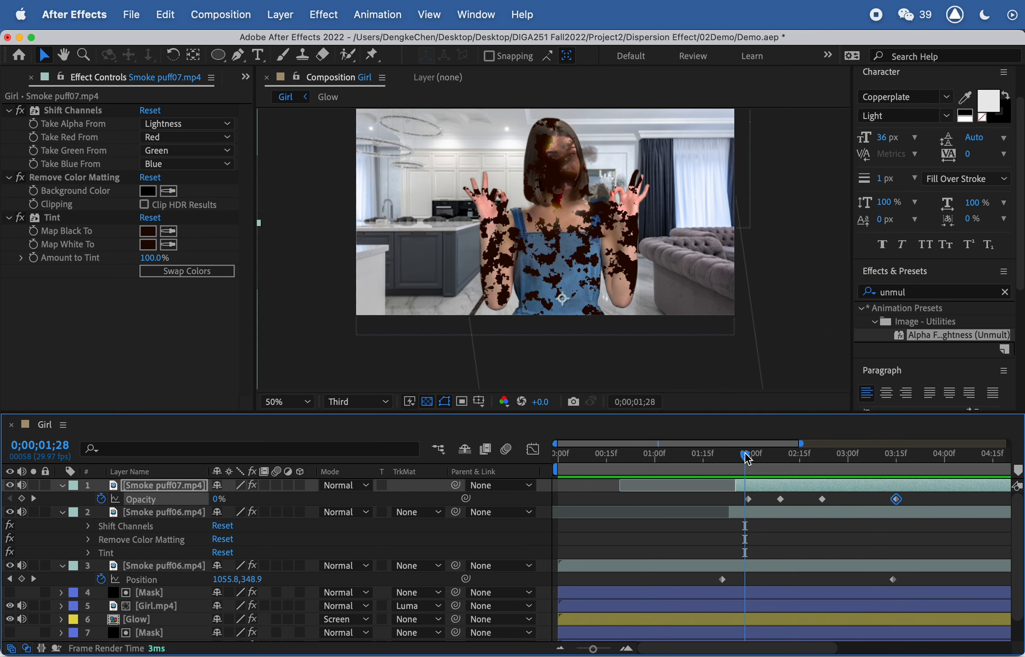
key("space")
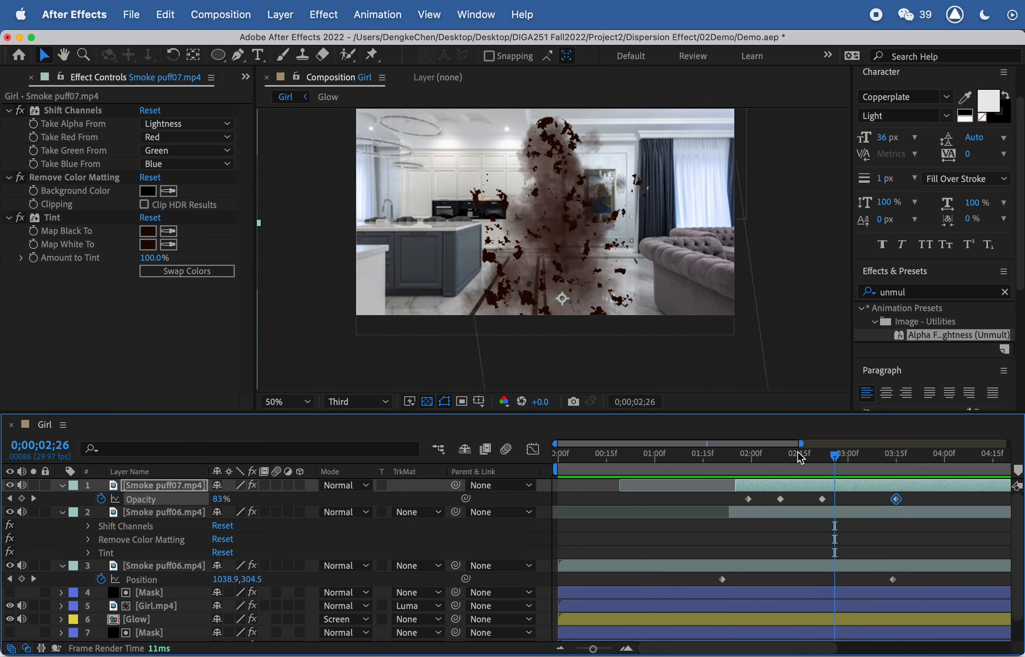
key("space")
left_click(747, 455)
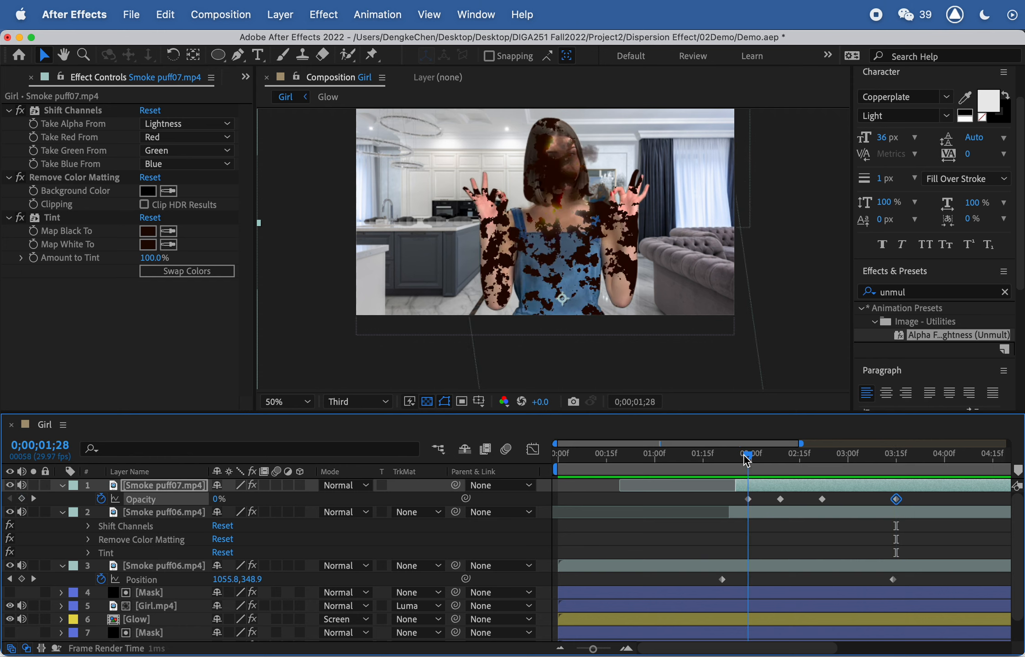
key("space")
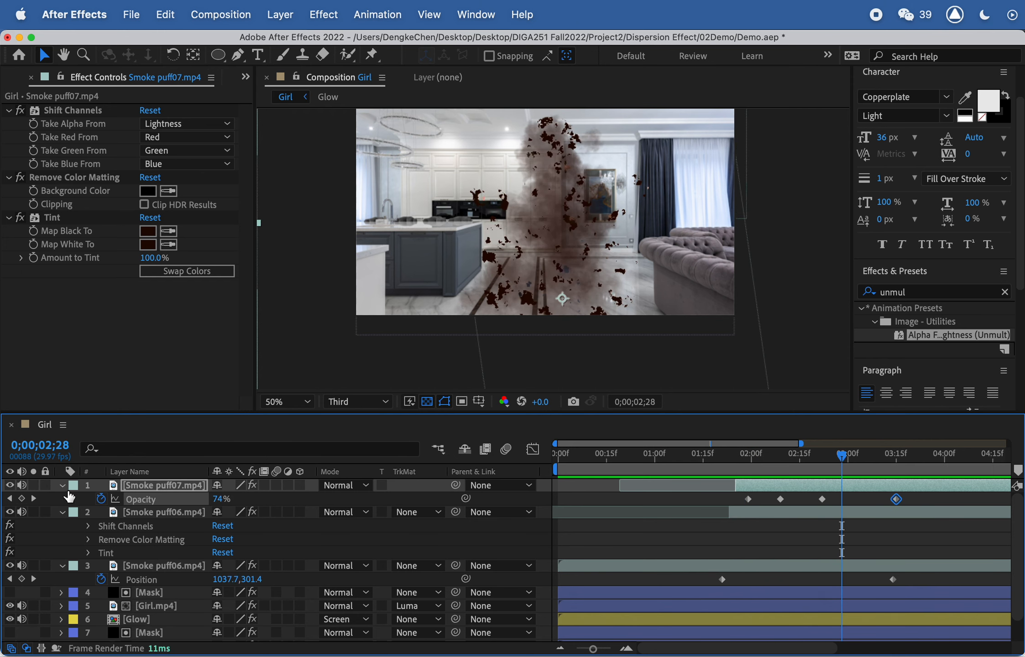
Give the three smoke puff layers a brown label and move them directly above the BG.jpg layer
left_click(130, 565, "shift")
left_click(62, 485)
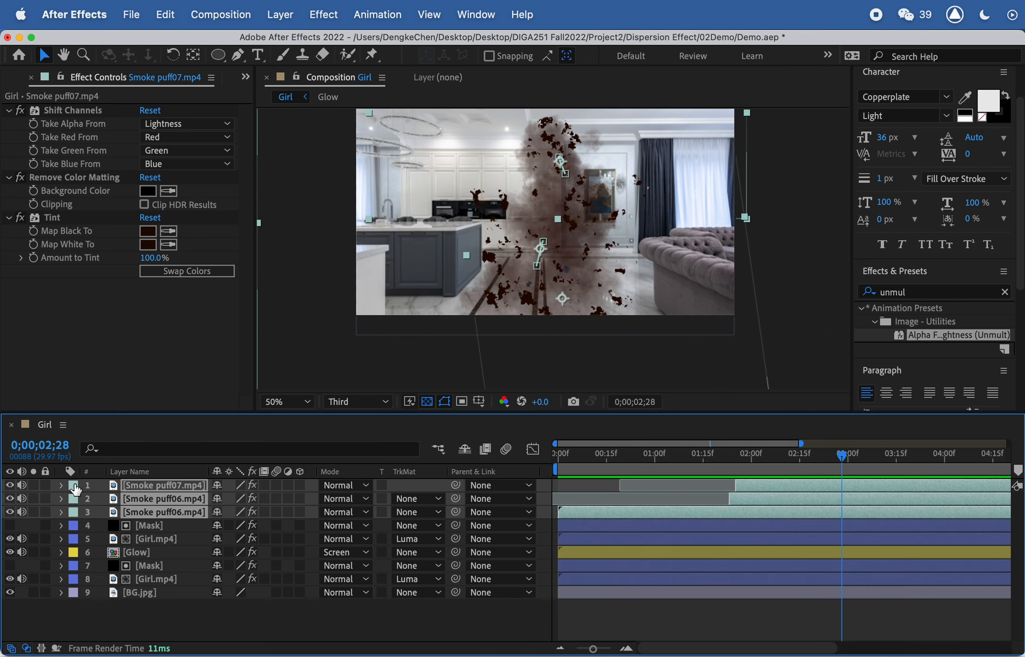
left_click(74, 485)
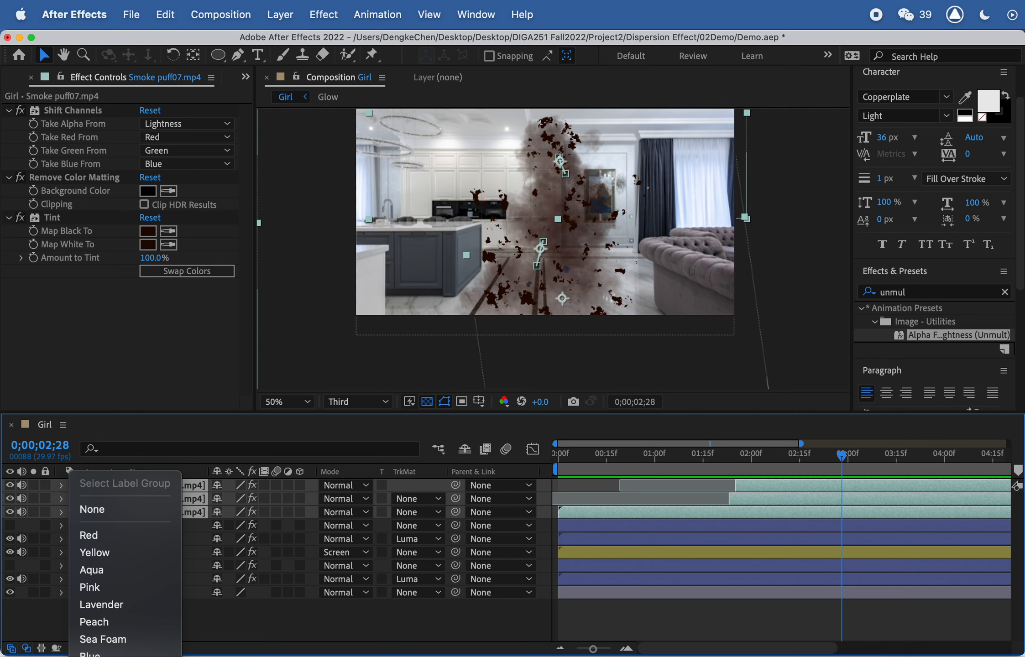
left_click(90, 493)
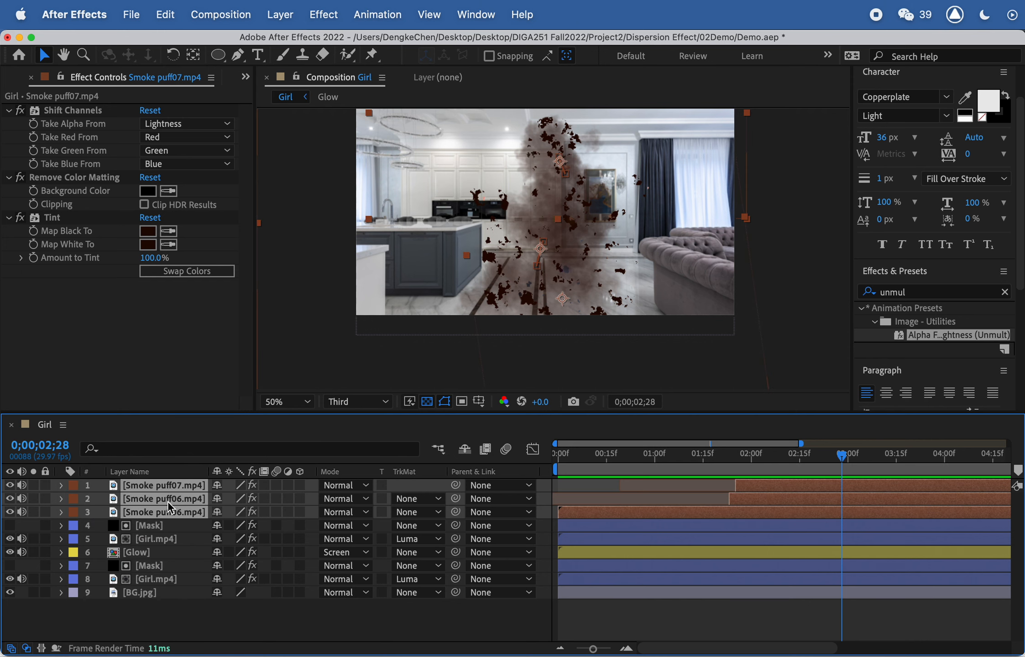
left_click_drag(167, 501, 163, 589)
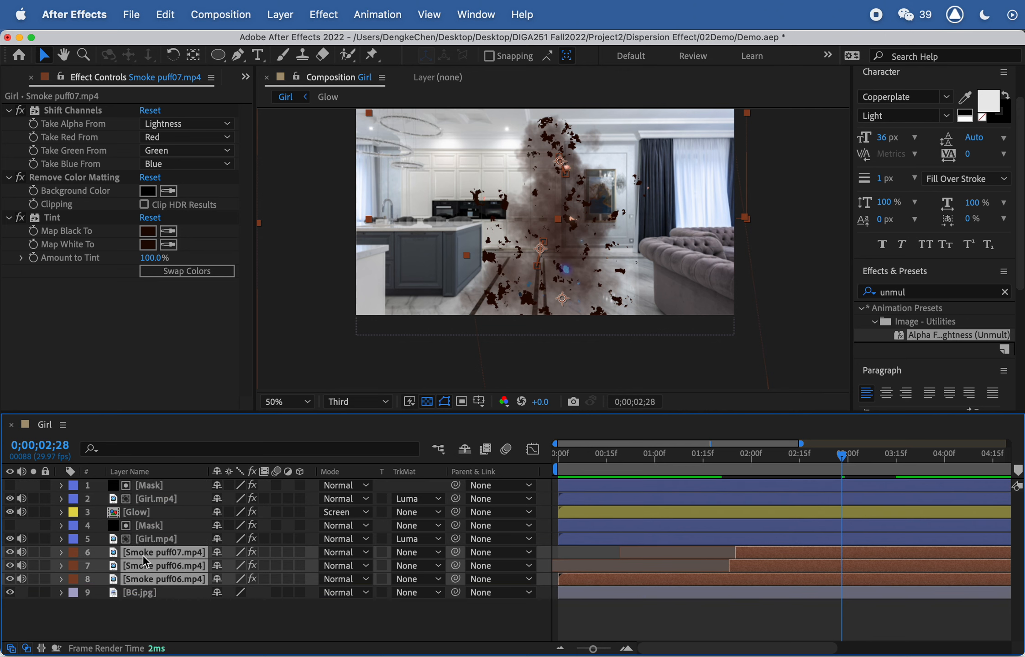
left_click(145, 622)
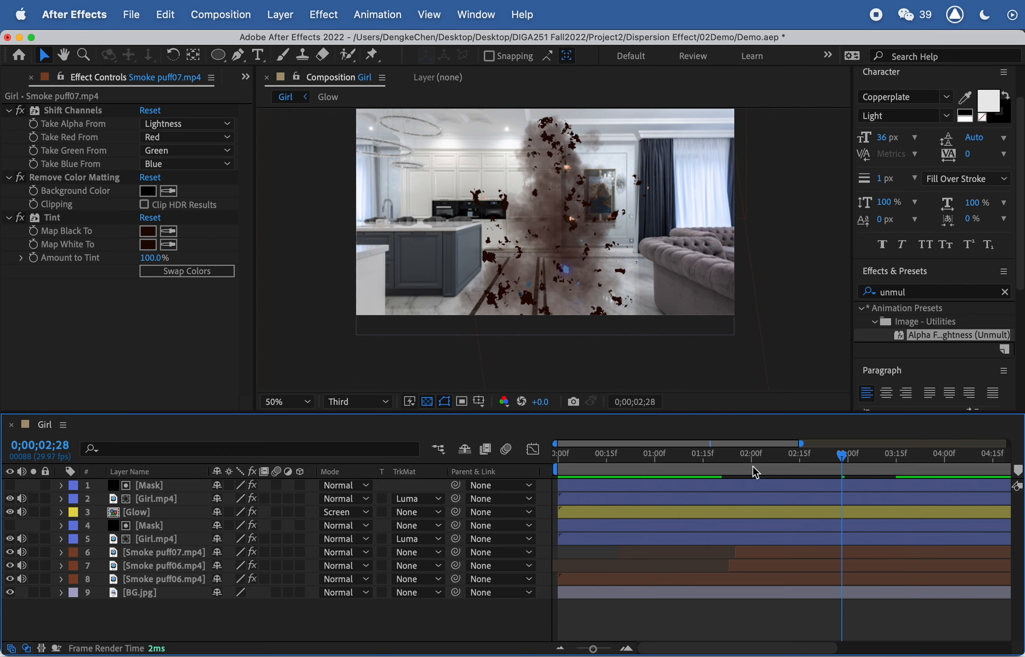
Preview the dispersion from about 1;19 with the smoke layers behind the girl
left_click_drag(754, 471, 783, 459)
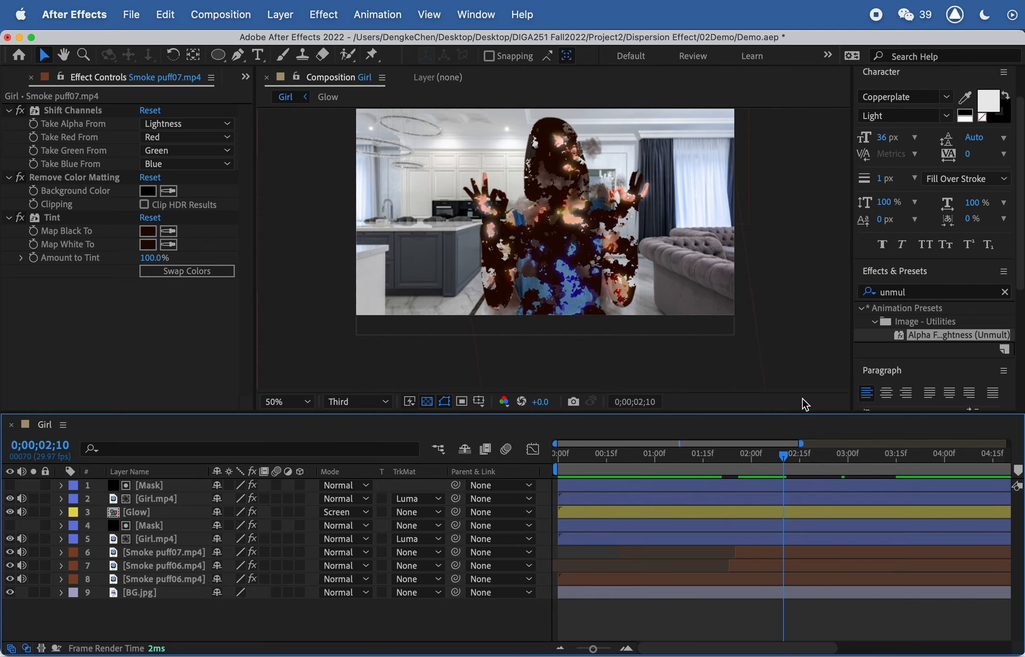
left_click_drag(790, 453, 716, 455)
key("space")
key("space")
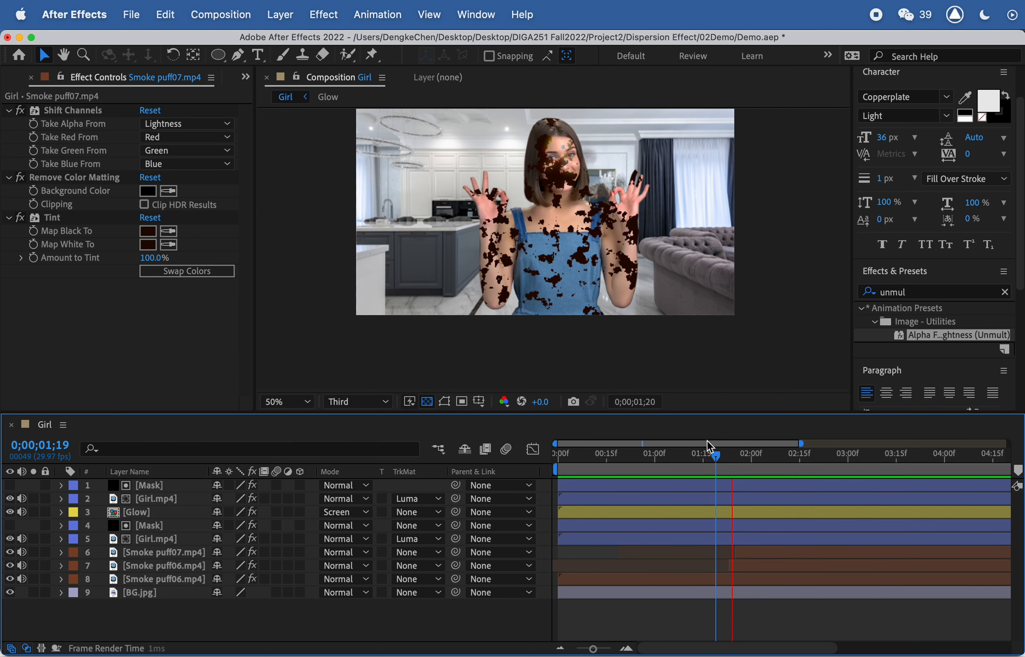
key("space")
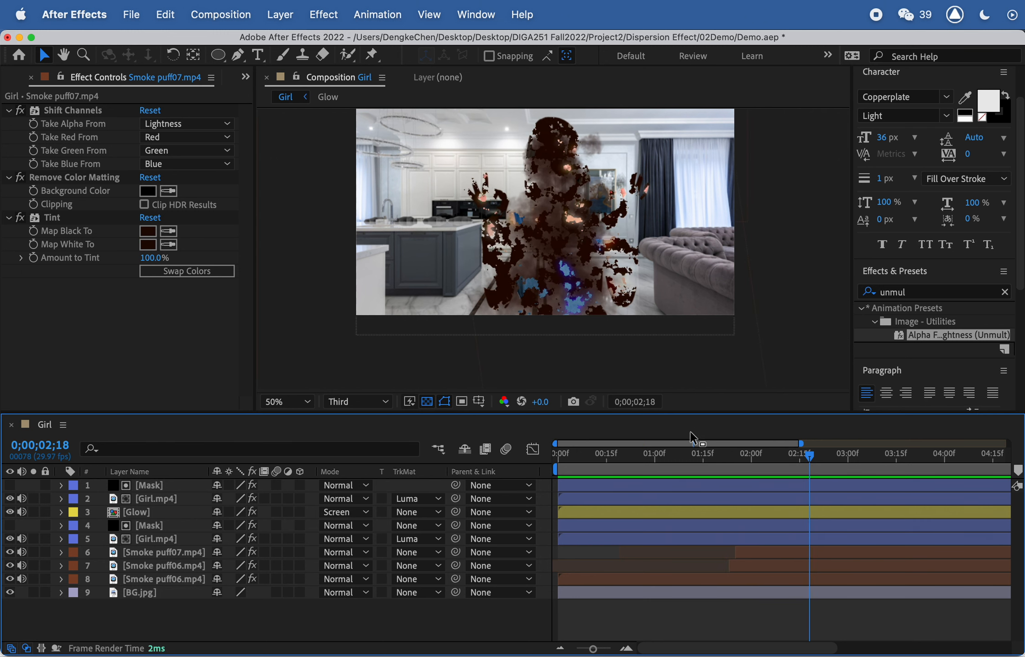
Switch to Finder and import Fire.mp4 from the (Footage) folder into the After Effects project
left_click(13, 79)
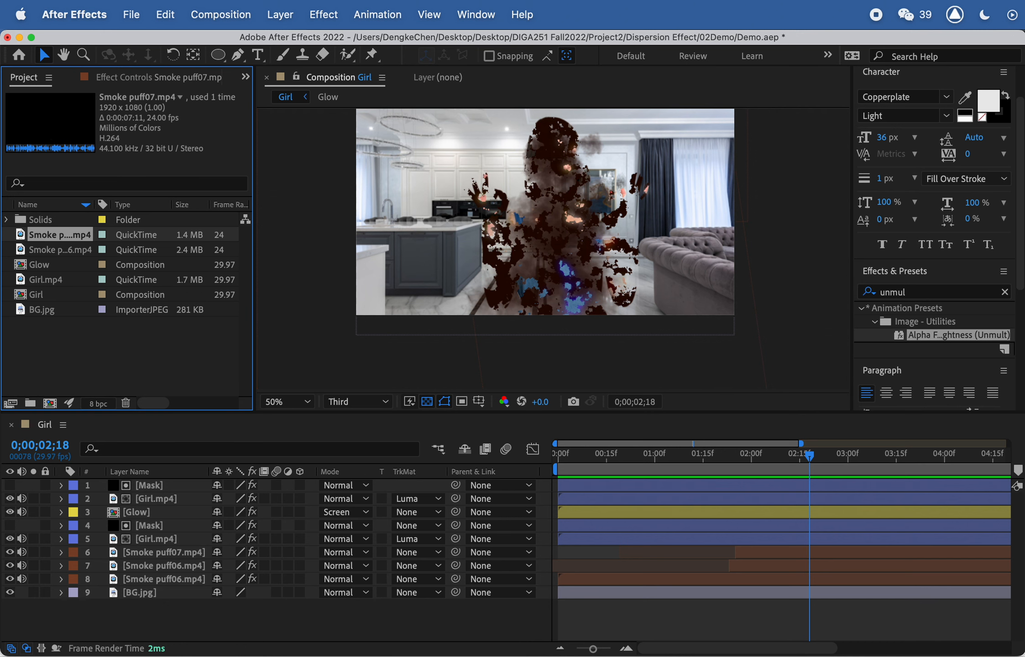
key("super+Tab")
left_click(881, 188)
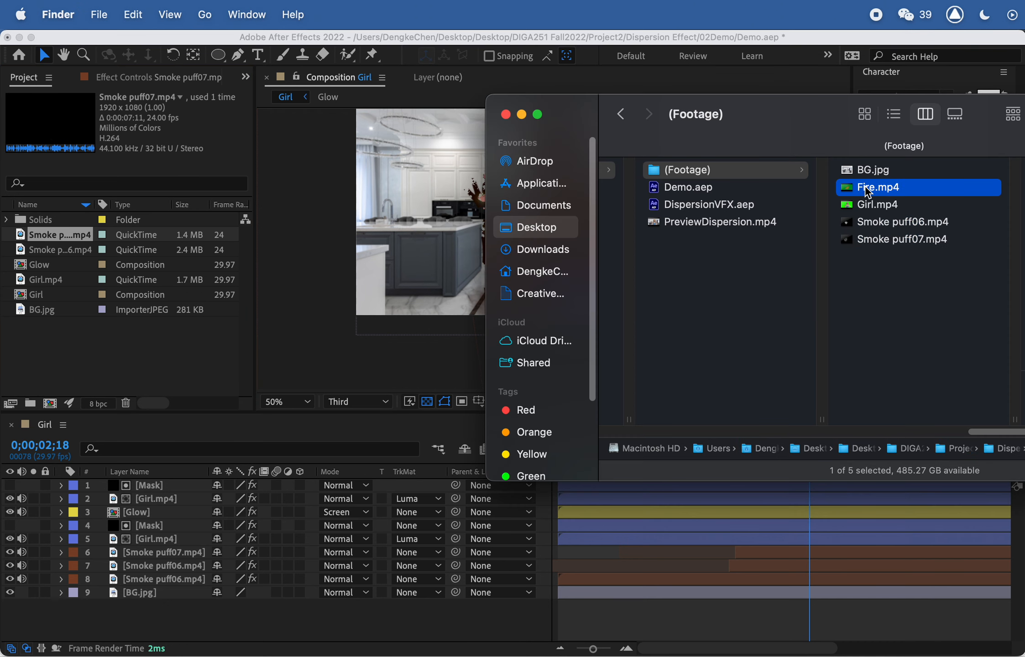
left_click_drag(867, 192, 126, 348)
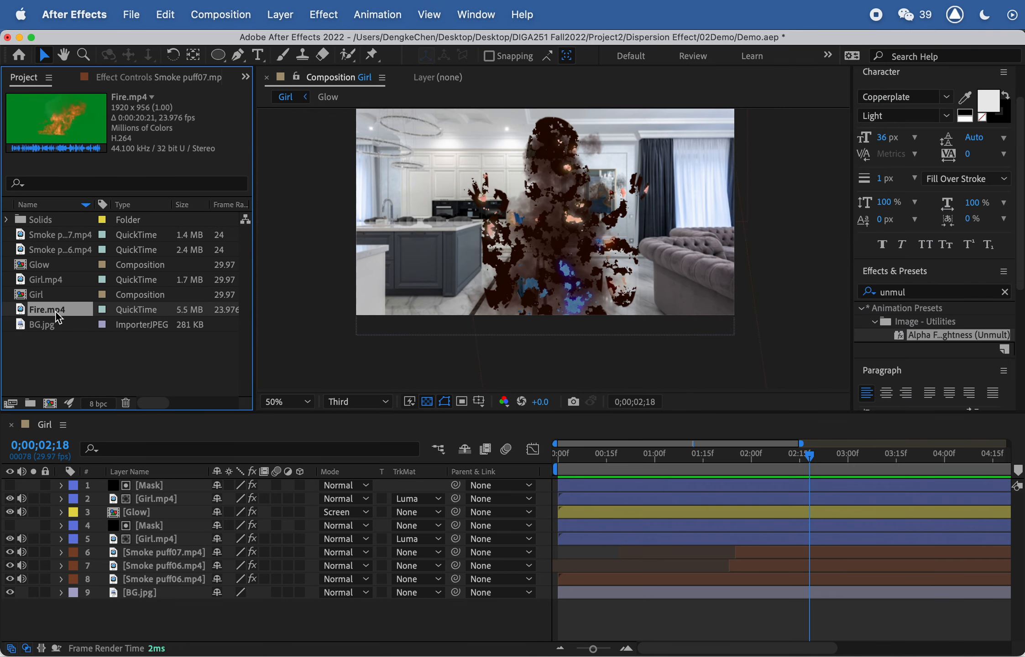
Add Fire.mp4 to the Girl composition as the topmost layer and view it at 1;19
left_click(732, 455)
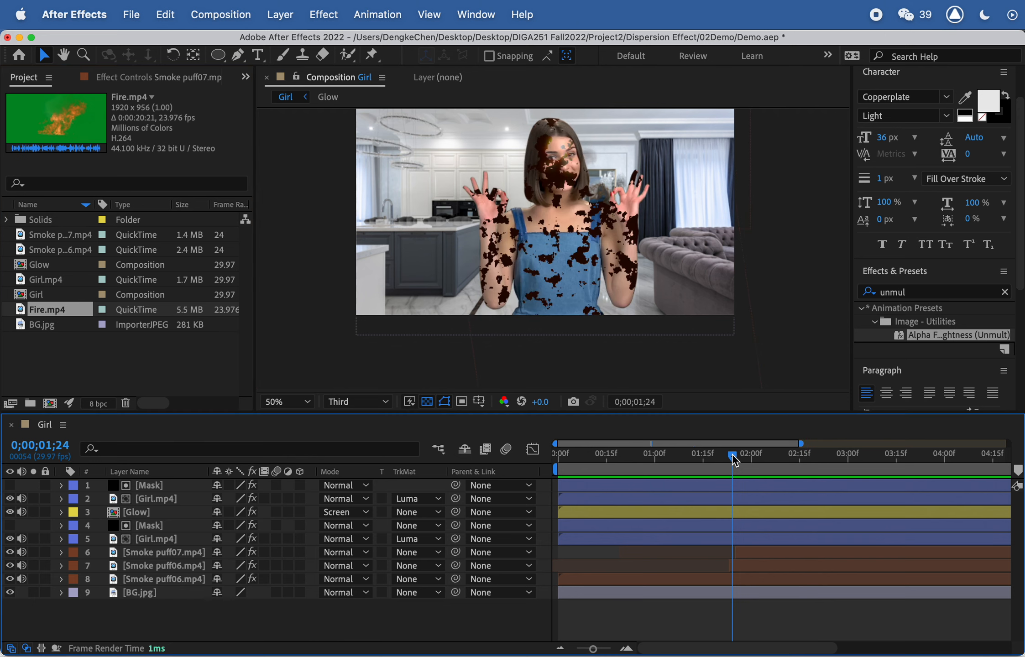
mouse_move(733, 456)
left_mouse_down()
mouse_move(748, 460)
mouse_move(700, 460)
mouse_move(769, 460)
mouse_move(704, 460)
mouse_move(720, 458)
left_mouse_up()
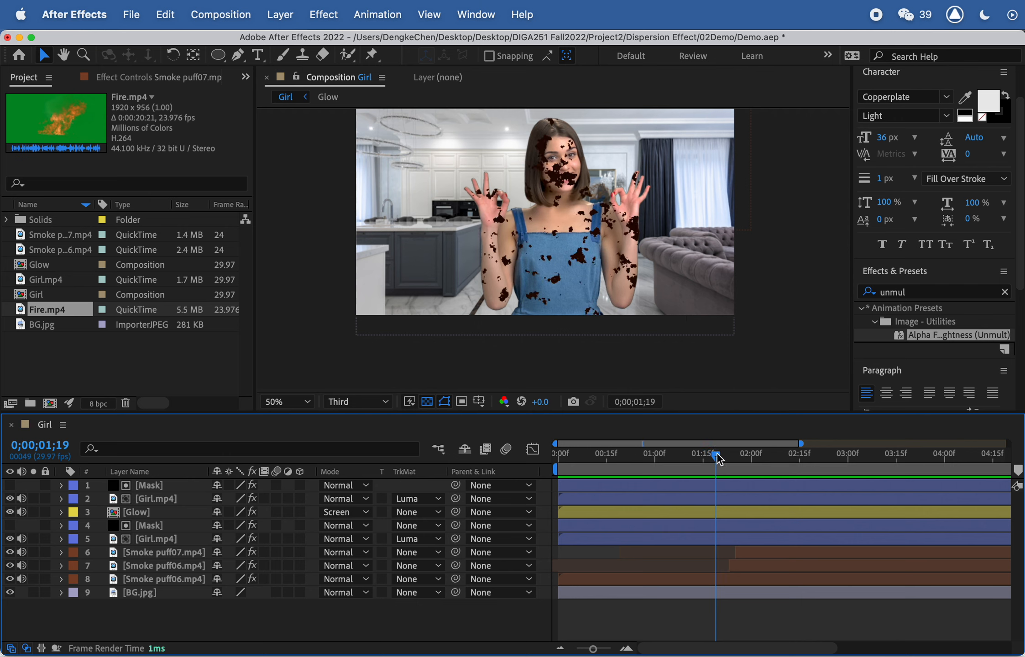
left_click_drag(40, 311, 155, 485)
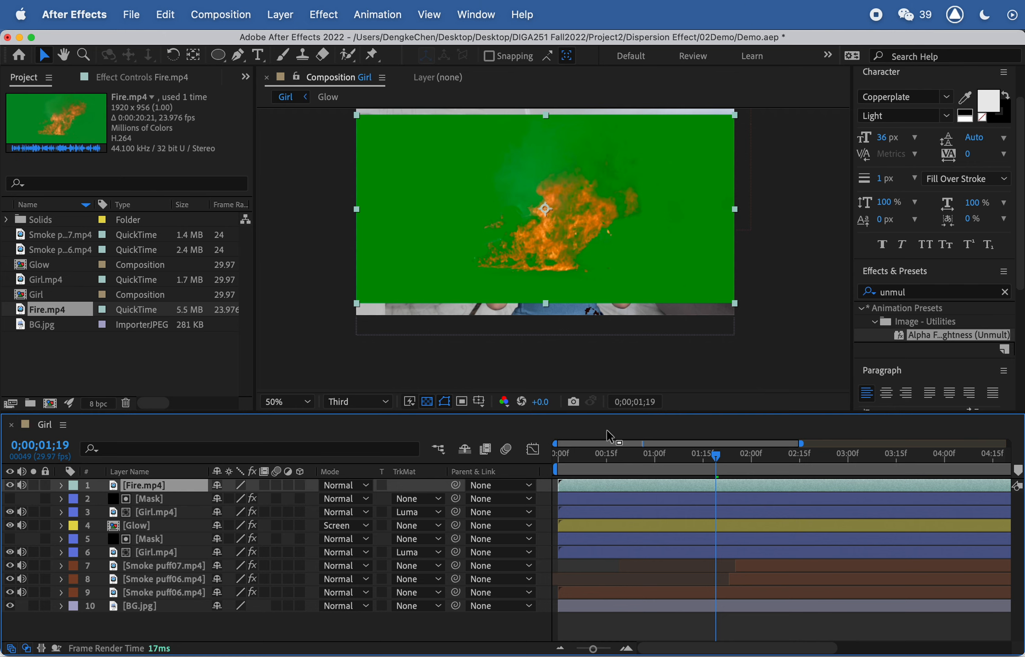
Apply Keylight (1.2) to Fire.mp4 with its green background as the screen colour, and position the fire over the girl's chest
left_click_drag(720, 459, 712, 459)
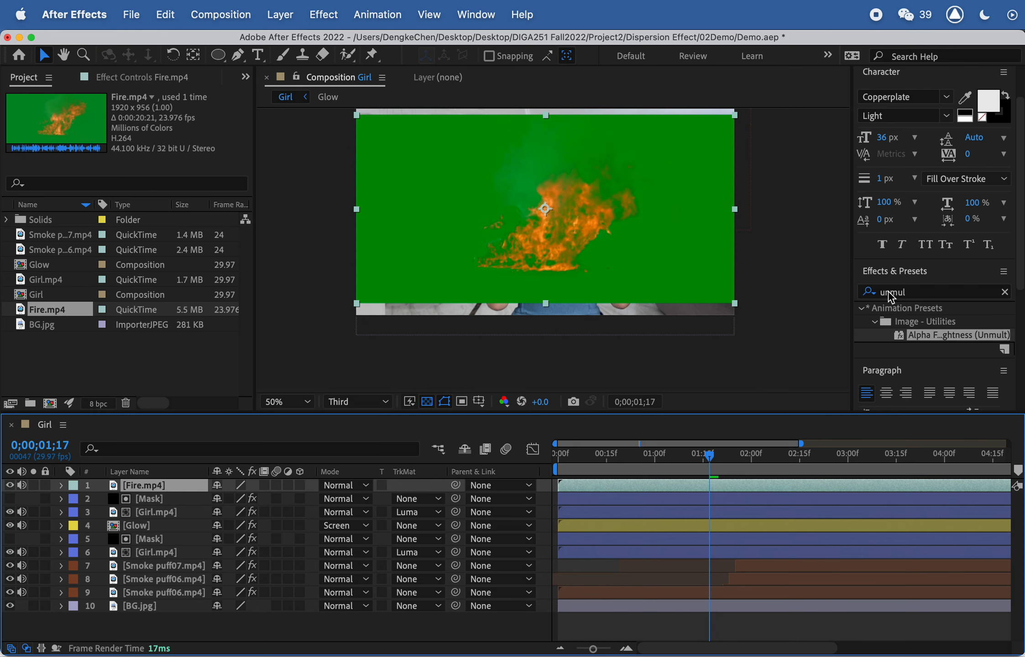
left_click(889, 295)
type("ke")
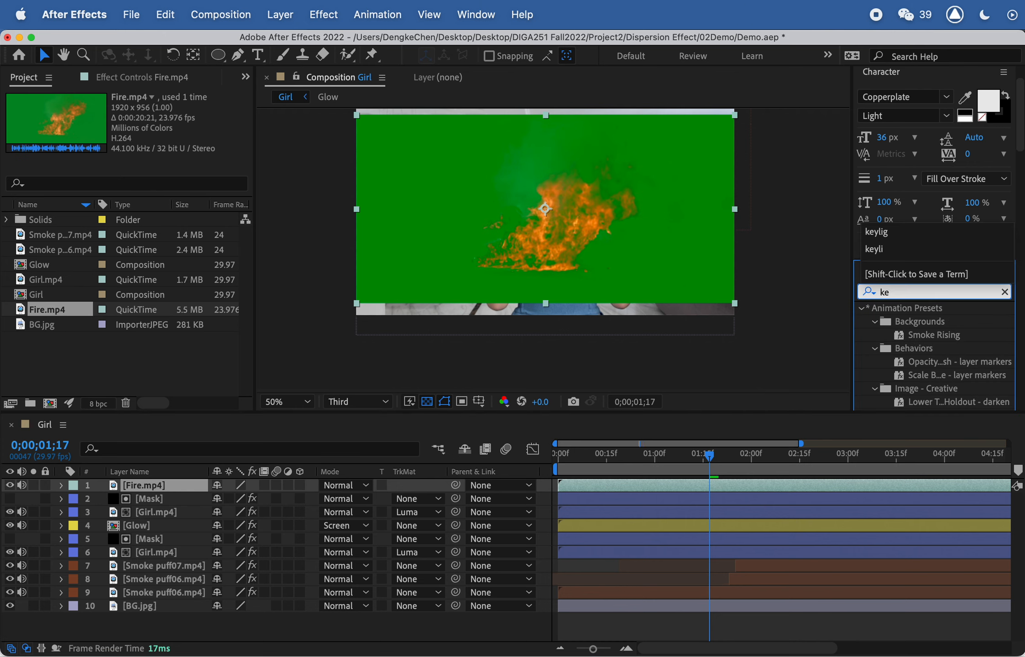
type("yli")
left_click_drag(887, 355, 685, 488)
left_click(168, 209)
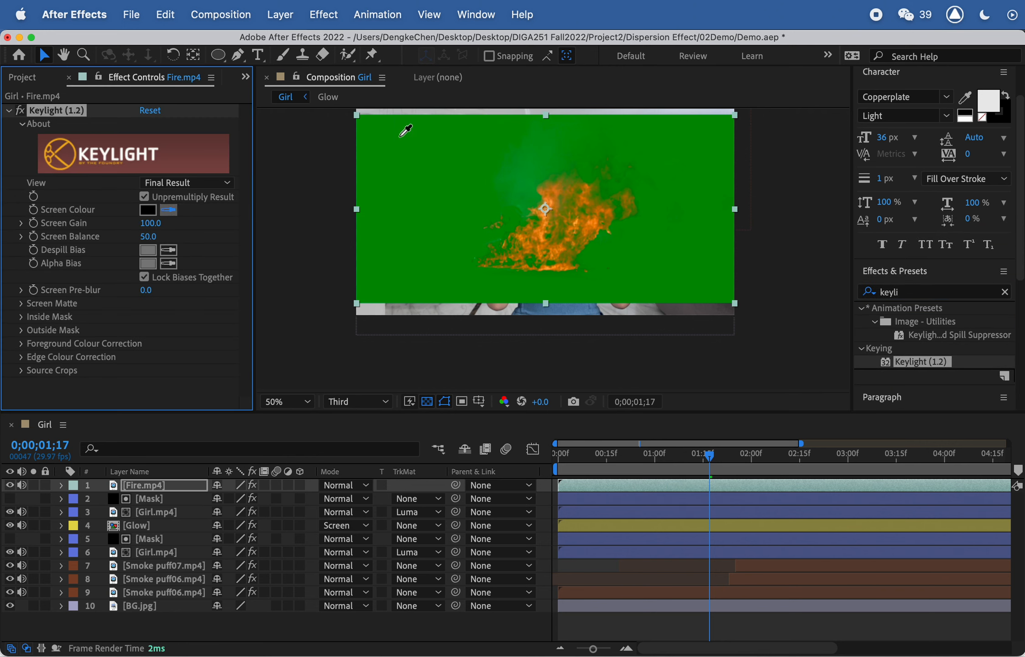
left_click(423, 140)
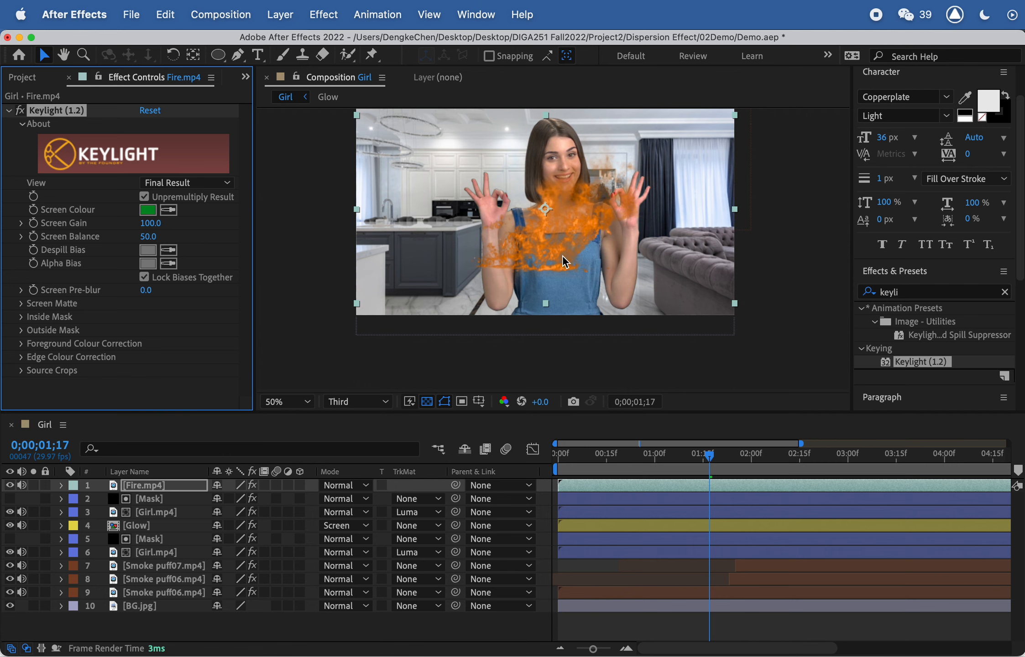
mouse_move(562, 255)
left_mouse_down()
mouse_move(559, 216)
mouse_move(546, 233)
mouse_move(564, 249)
left_mouse_up()
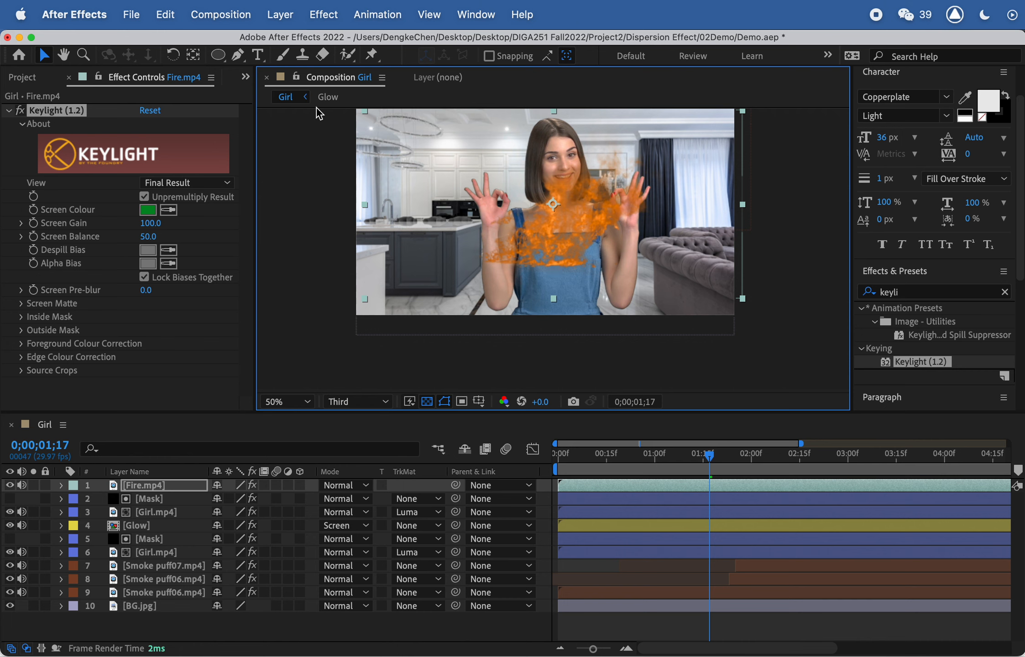
Draw a closed Pen tool mask on Fire.mp4, curving through the flames' base and enclosing the area below them
left_click(150, 485)
left_click(237, 55)
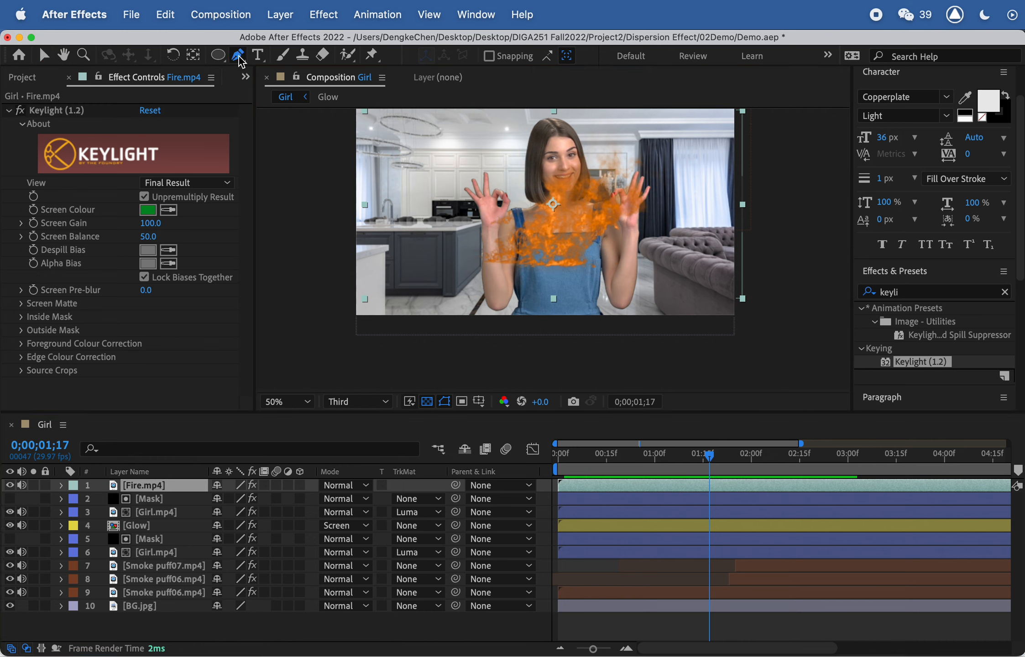
left_click(422, 203)
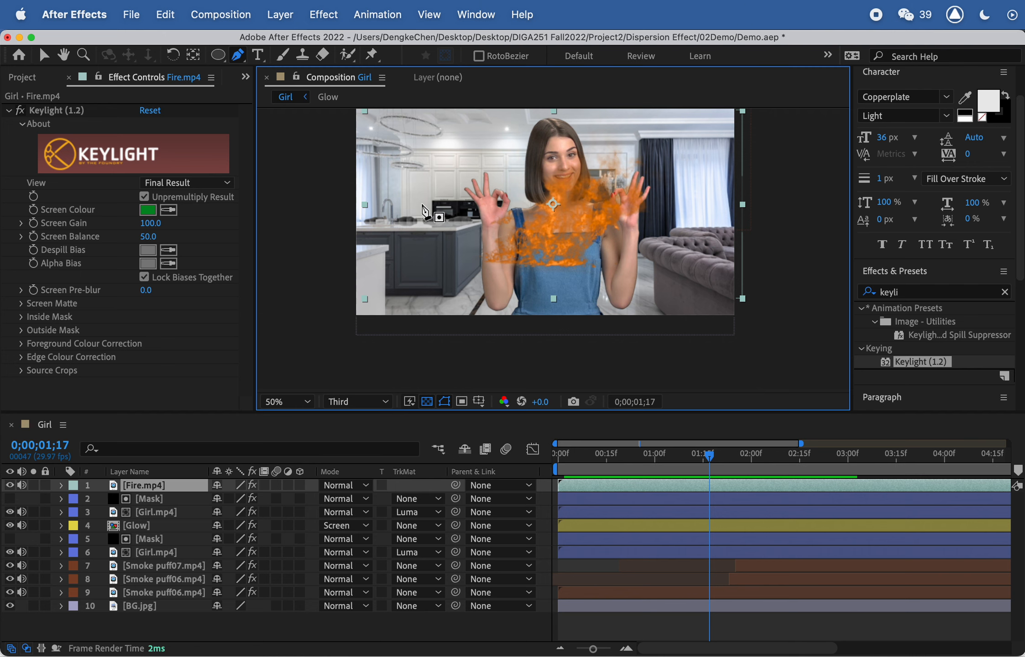
left_click_drag(517, 254, 547, 258)
left_click_drag(632, 247, 660, 236)
left_click(724, 224)
left_click(769, 260)
left_click(759, 346)
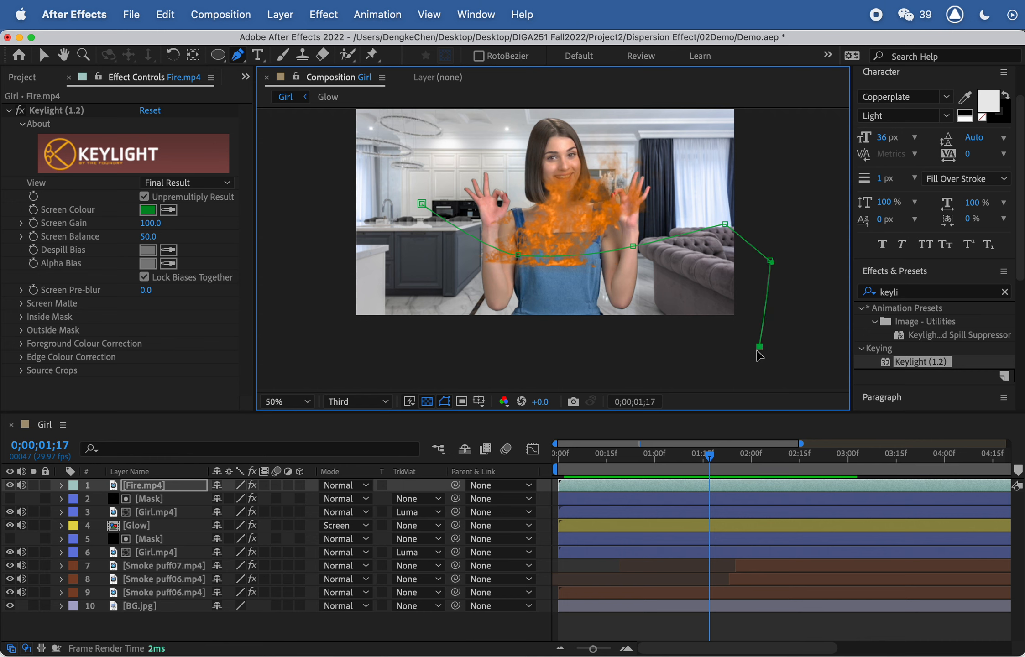
left_click(487, 370)
left_click(356, 327)
left_click(360, 247)
left_click(421, 203)
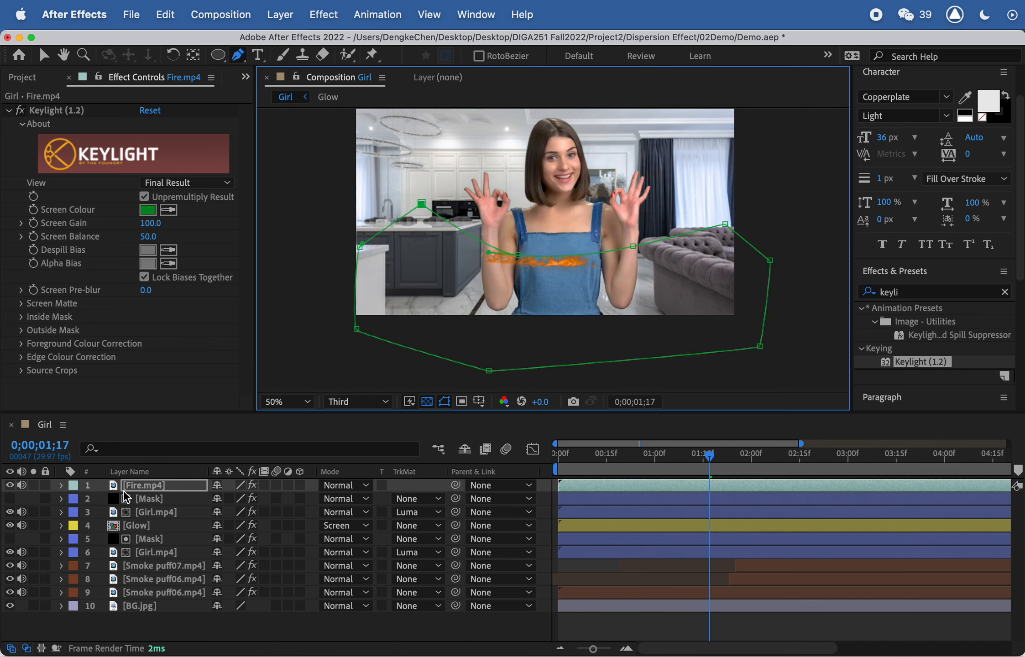
Reveal the mask on Fire.mp4 and set its mask mode to Subtract
left_click(137, 486)
key("m")
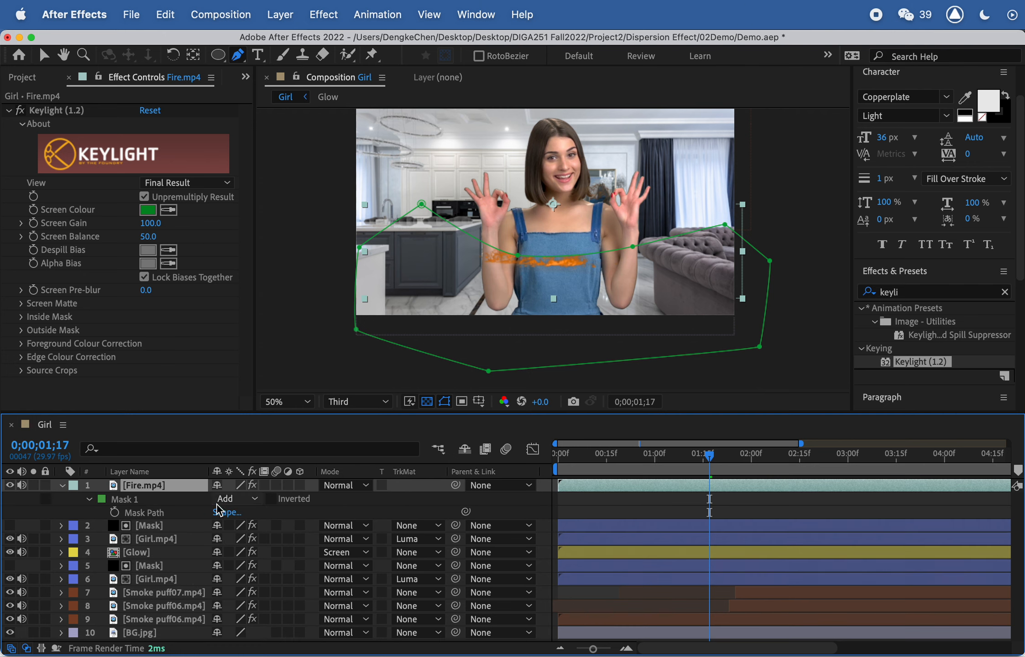
left_click(233, 499)
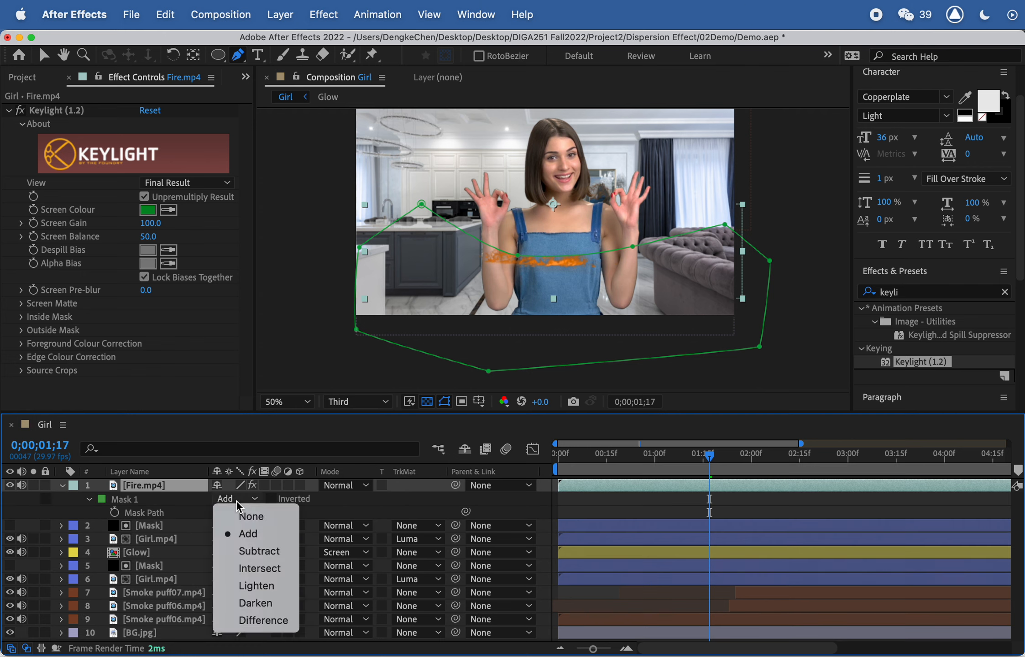
left_click(270, 554)
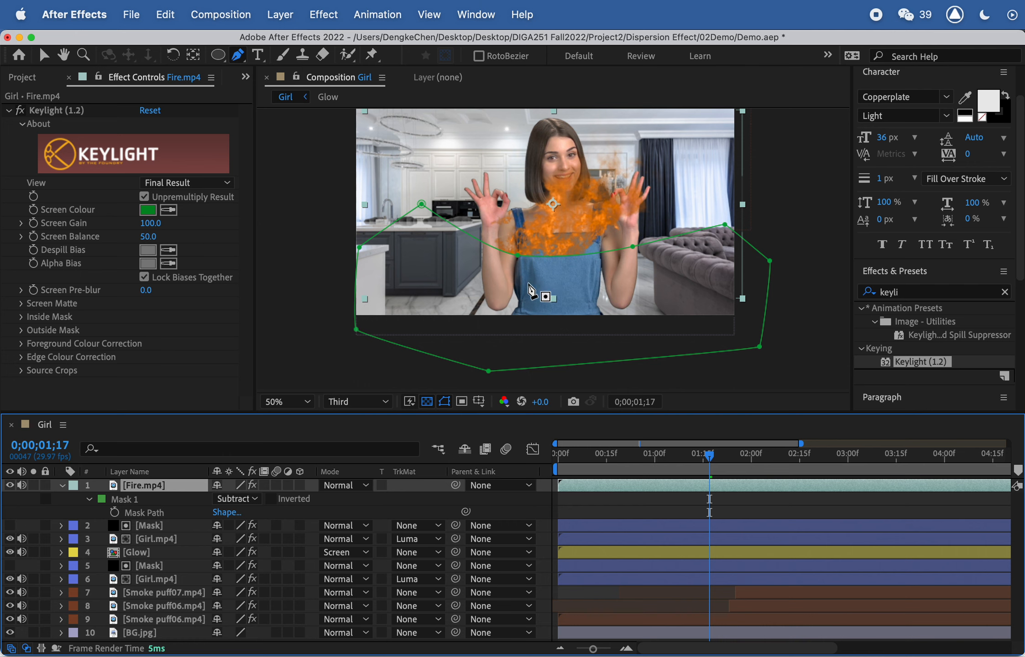
Set the Mask Feather of the Fire.mp4 mask to 81 pixels and check the softened lower edge of the flames
left_click(89, 499)
left_click(89, 499)
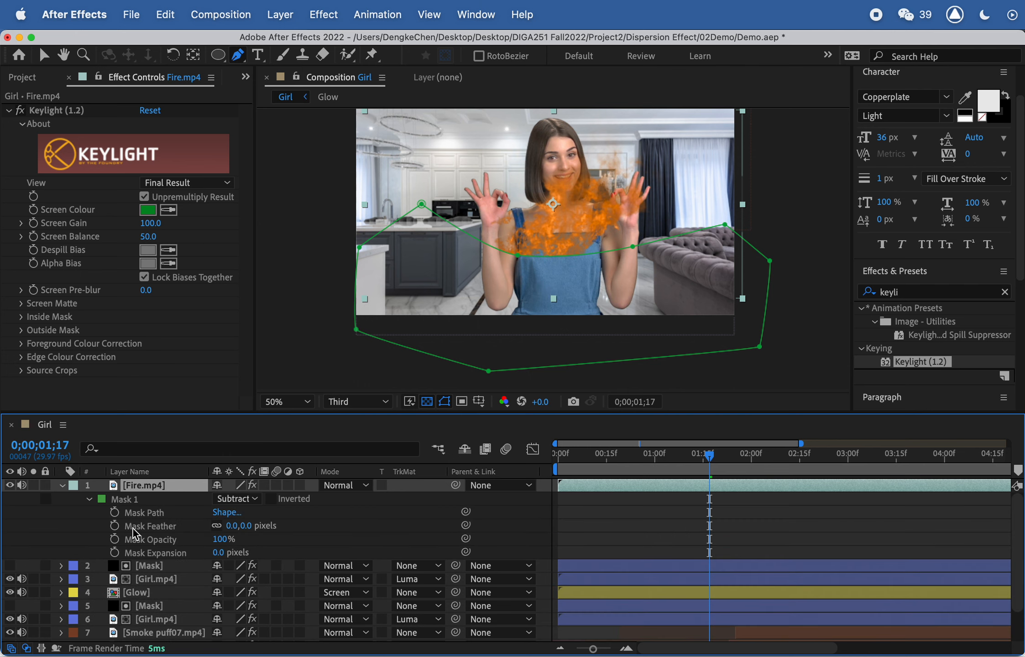
left_click_drag(234, 525, 302, 521)
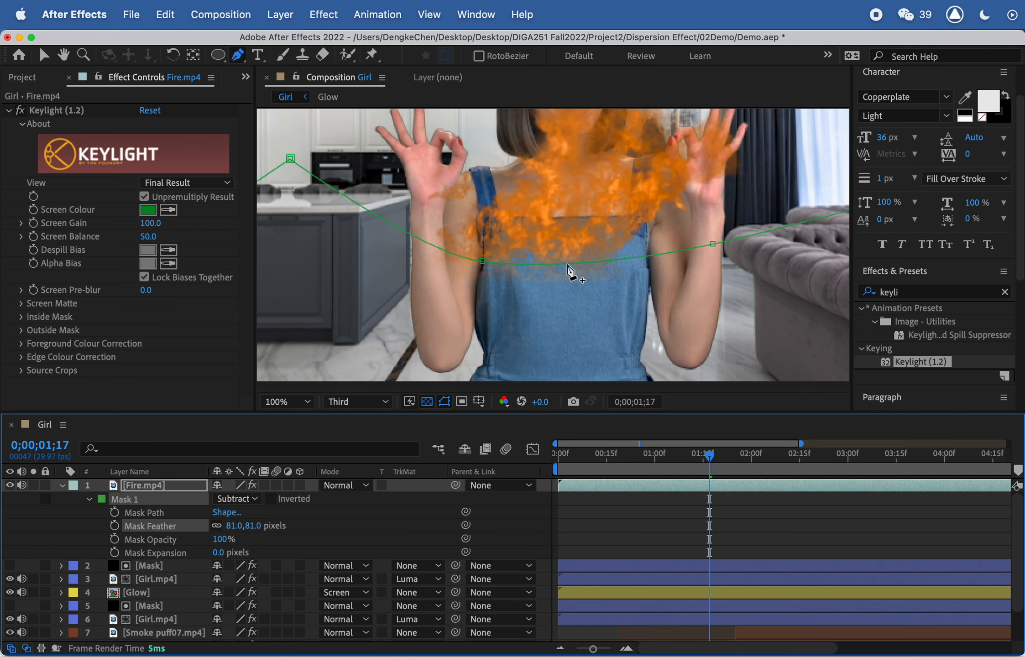
key("slash")
scroll(567, 301, "down", 2)
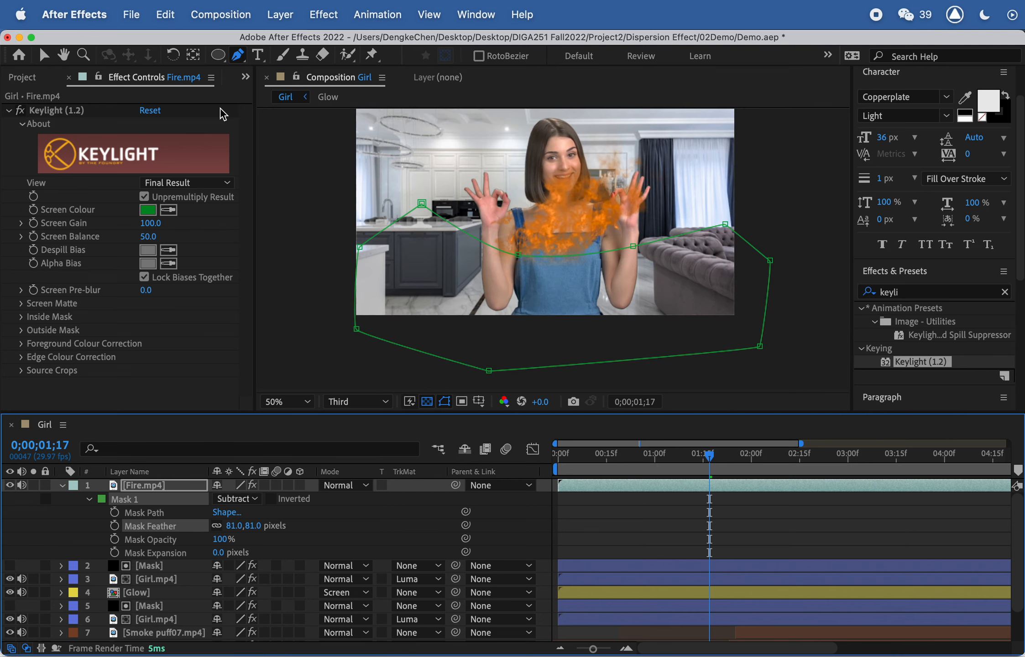
Move Fire.mp4 up with the Selection tool so the flames cover the girl's face
left_click(48, 58)
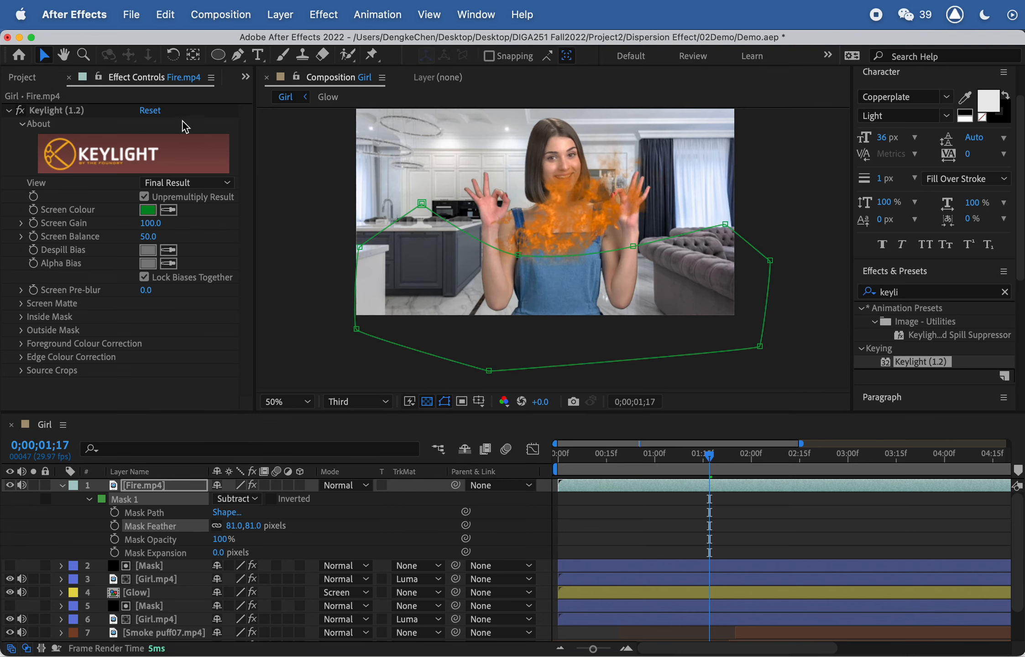
left_click(552, 245)
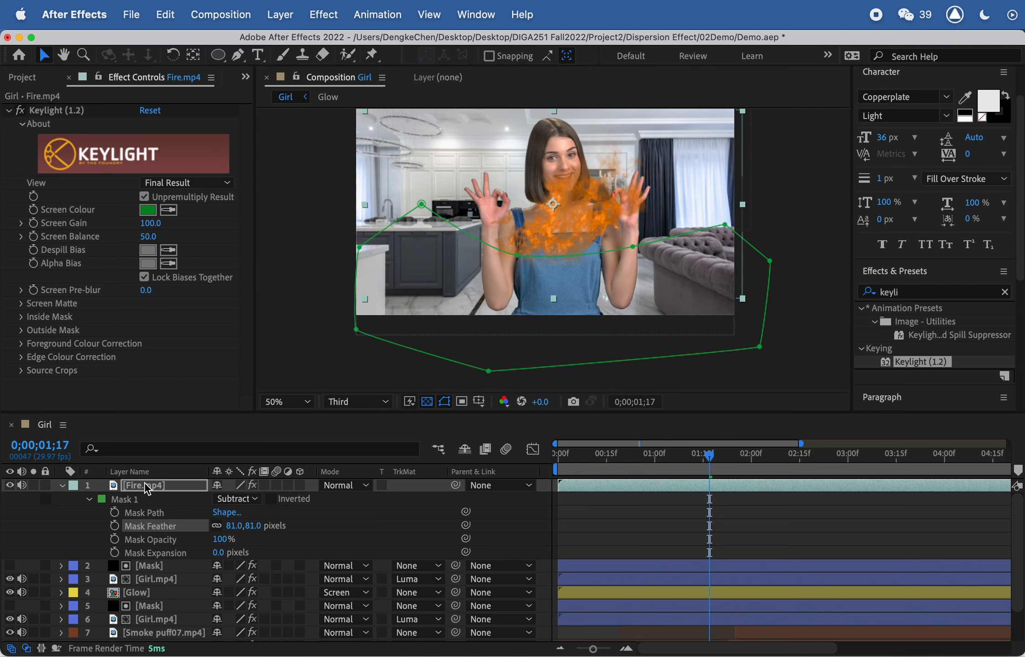
left_click_drag(552, 225, 587, 169)
scroll(572, 185, "down", 2)
scroll(583, 187, "up", 2)
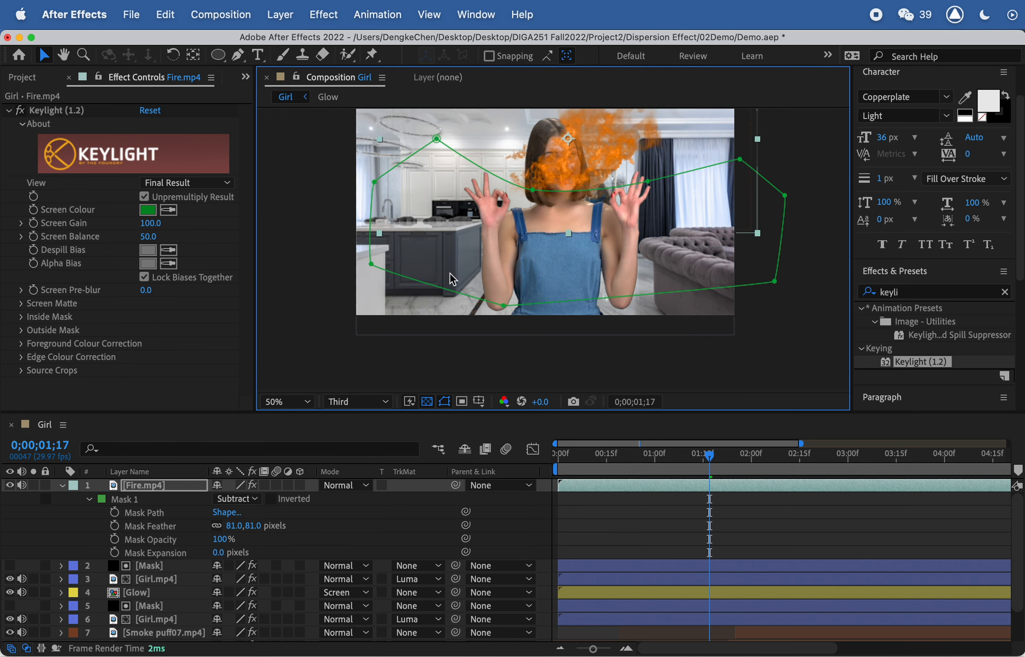
Rotate Fire.mp4 to -44° and reposition its flames over the girl's head, checking the placement around 1;19
key("r")
left_click_drag(238, 501, 456, 270)
left_click_drag(588, 144, 558, 249)
left_click_drag(696, 455, 741, 463)
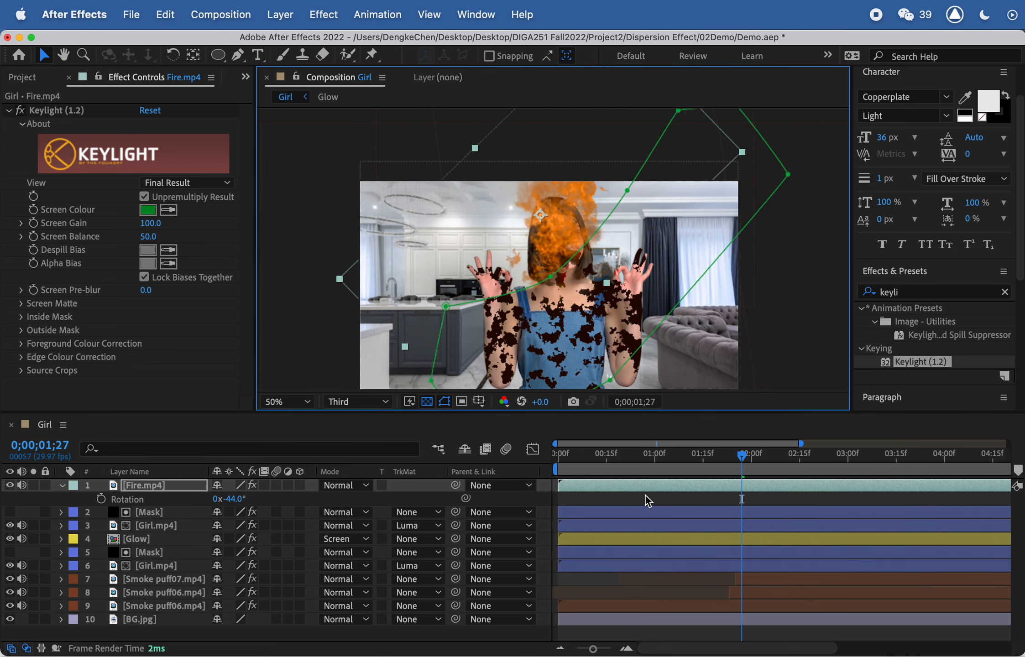
left_click_drag(675, 455, 717, 458)
left_click_drag(555, 217, 561, 214)
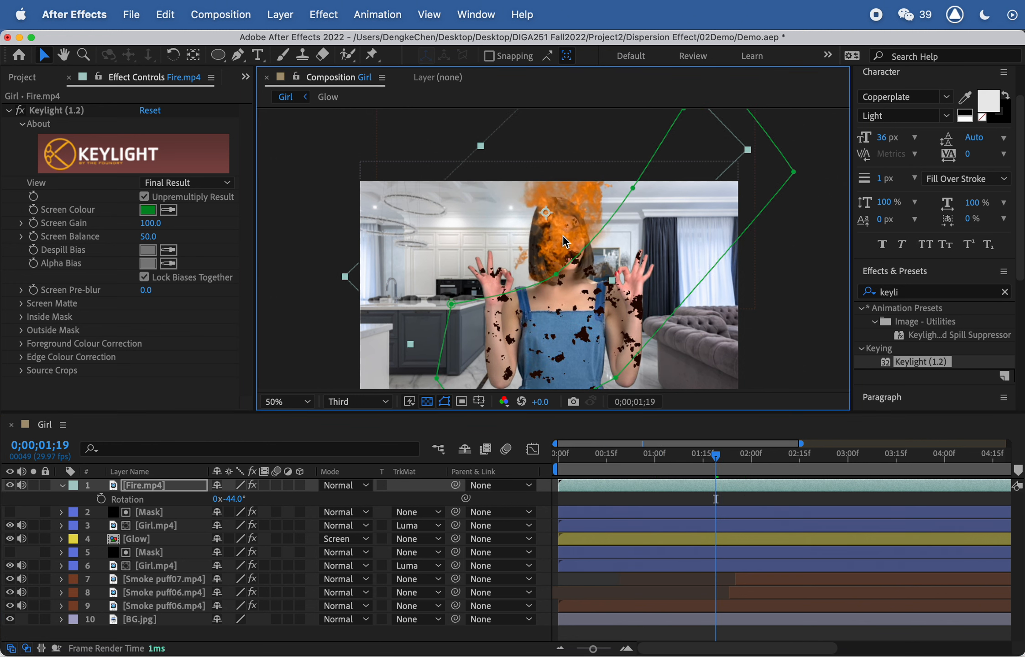
left_click_drag(679, 456, 717, 463)
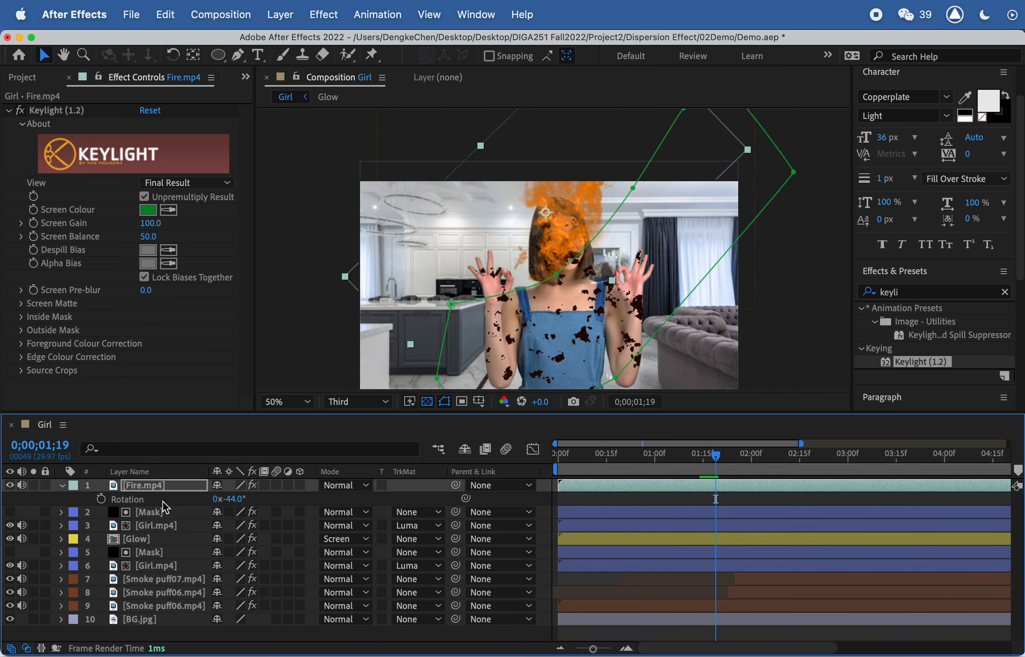
Fade in Fire.mp4 with opacity keyframes of 0% at 1;14 and 100% at 1;19, and preview the fade
left_click(151, 481)
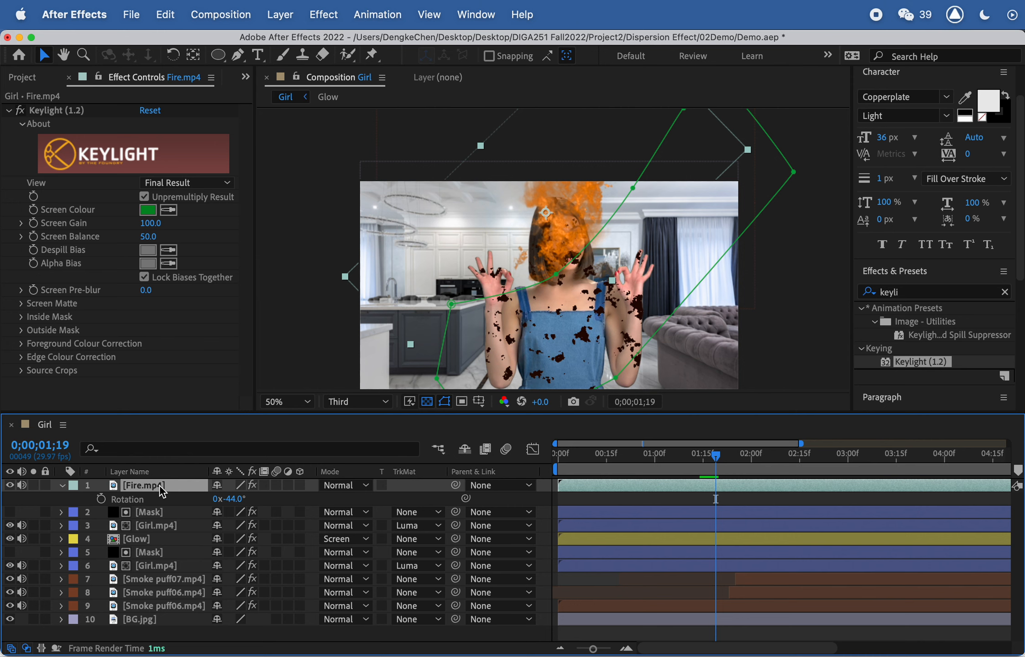
key("t")
left_click(101, 499)
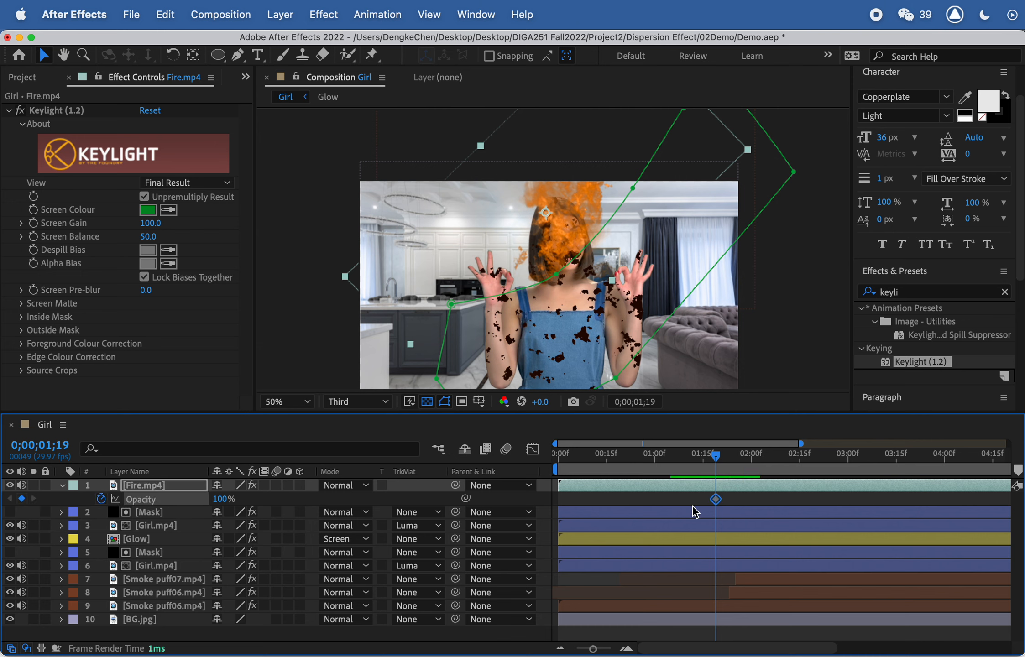
left_click_drag(713, 455, 698, 456)
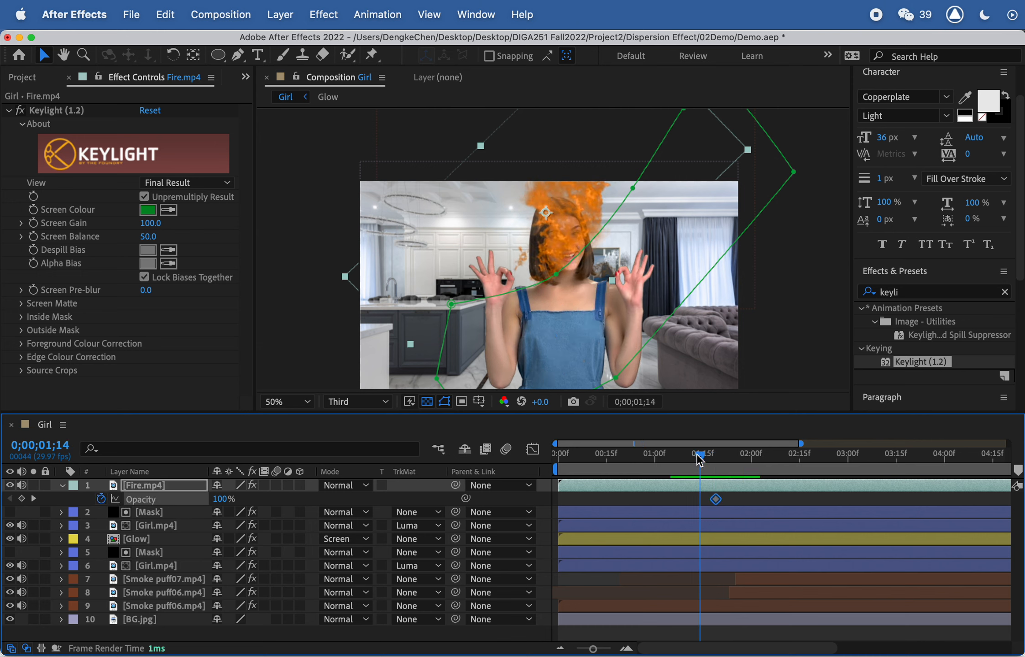
left_click_drag(224, 502, 118, 499)
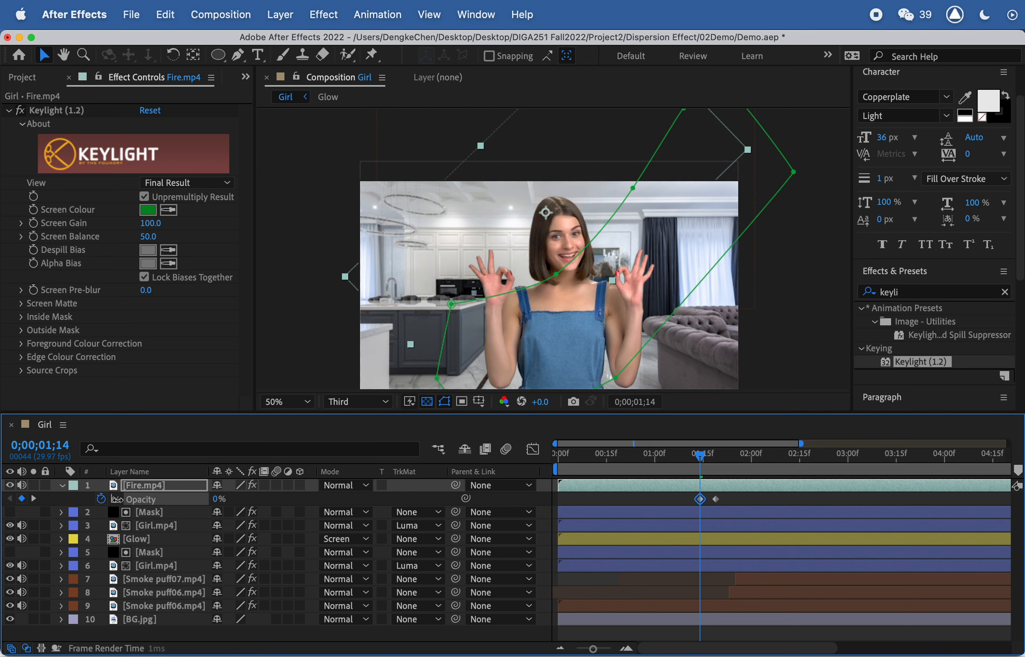
key("space")
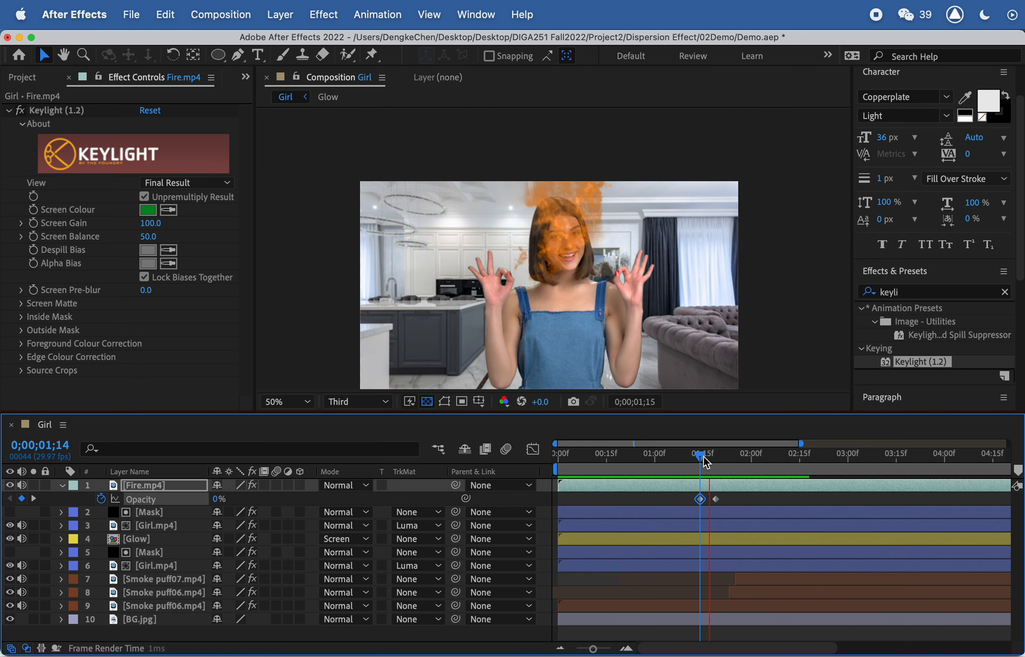
key("space")
left_click_drag(700, 454, 728, 457)
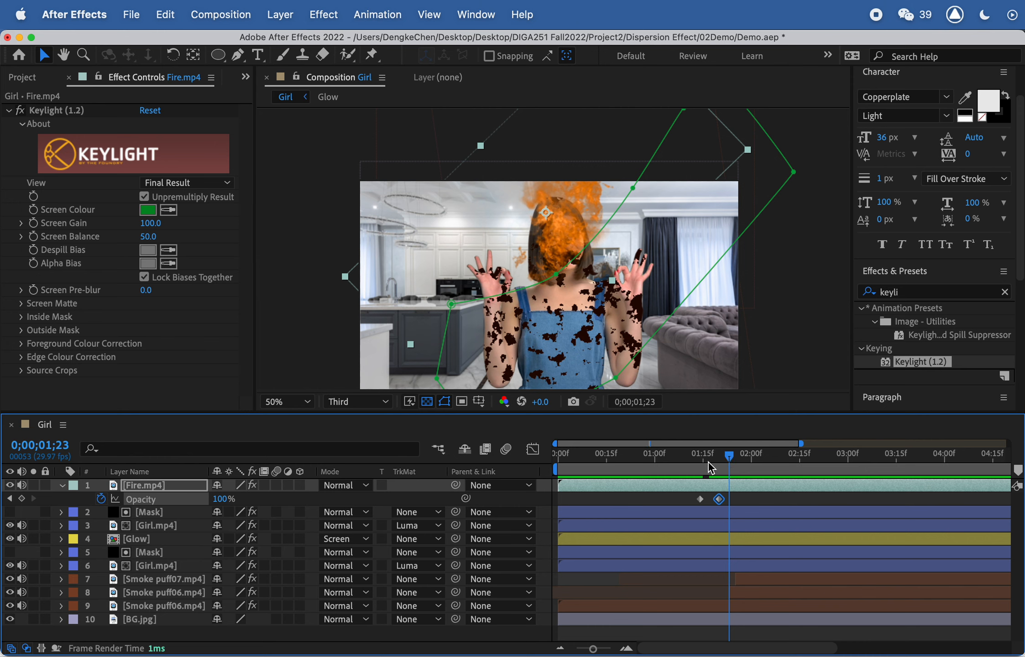
Scale Fire.mp4 to 63% and reposition it over the upper part of the girl's head
left_click(168, 481)
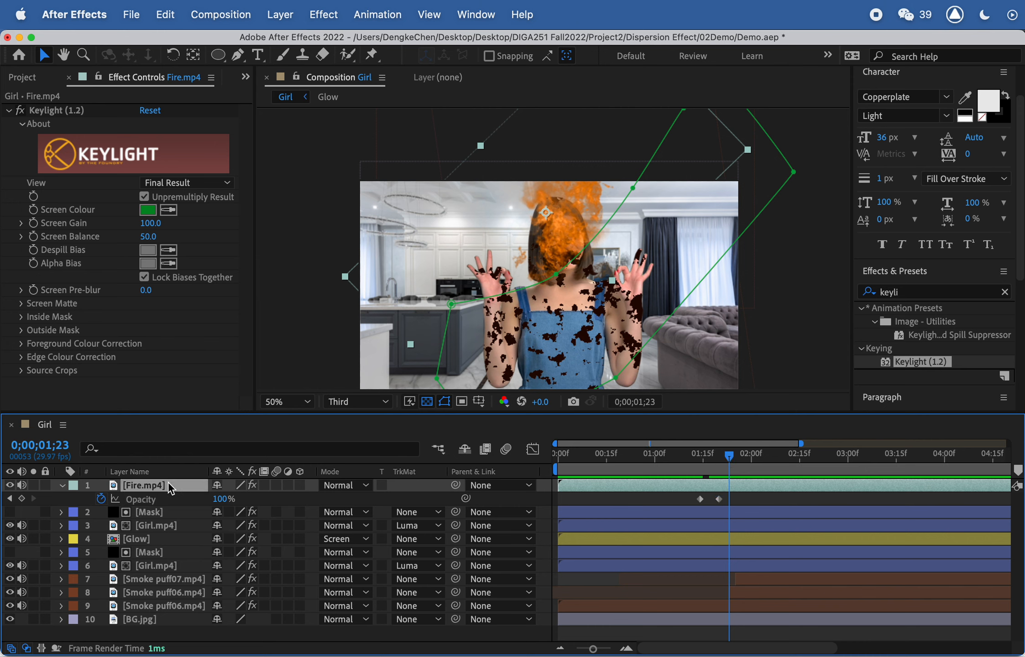
key("s")
left_click_drag(264, 502, 223, 492)
mouse_move(572, 207)
left_mouse_down()
mouse_move(585, 227)
mouse_move(574, 198)
left_mouse_up()
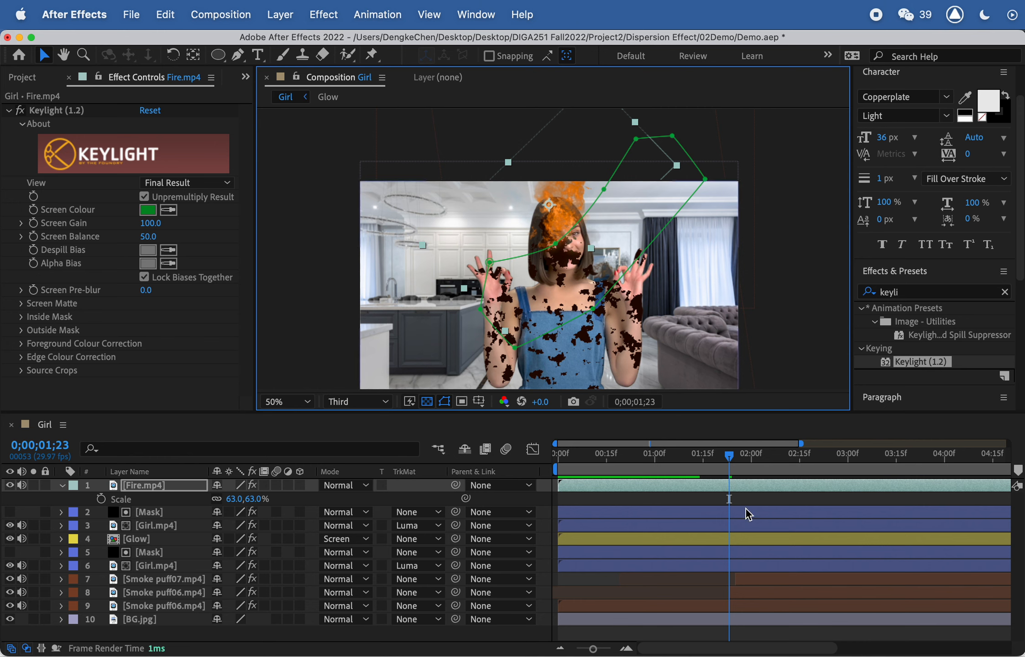
Raise Fire.mp4 to position 992, -4 above the girl's head and set a position keyframe at 1;13
left_click(710, 456)
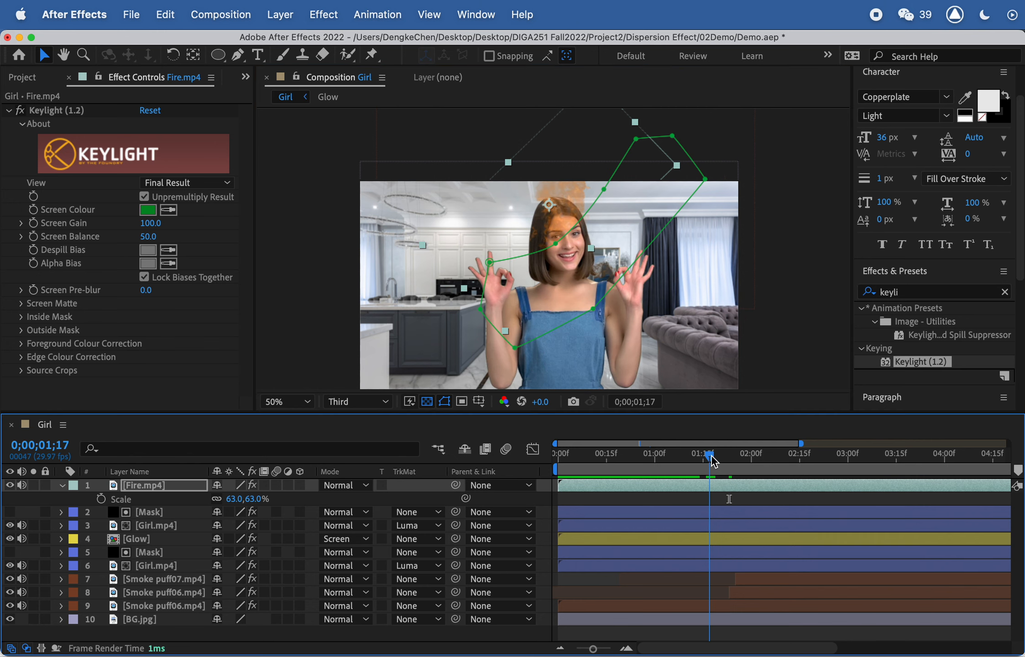
left_click_drag(710, 458, 701, 459)
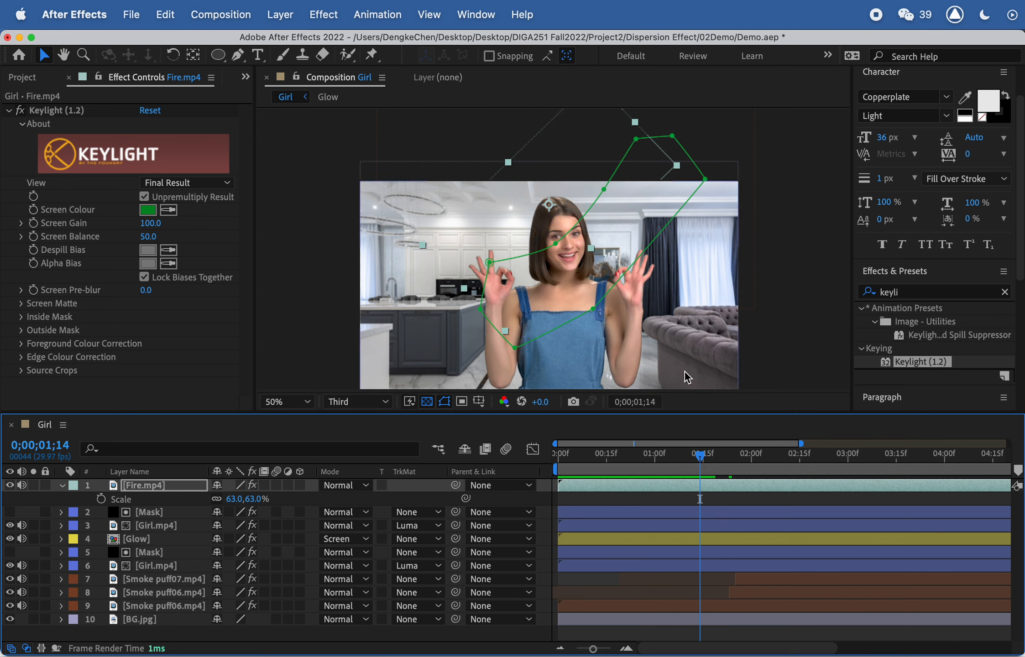
left_click_drag(568, 210, 568, 200)
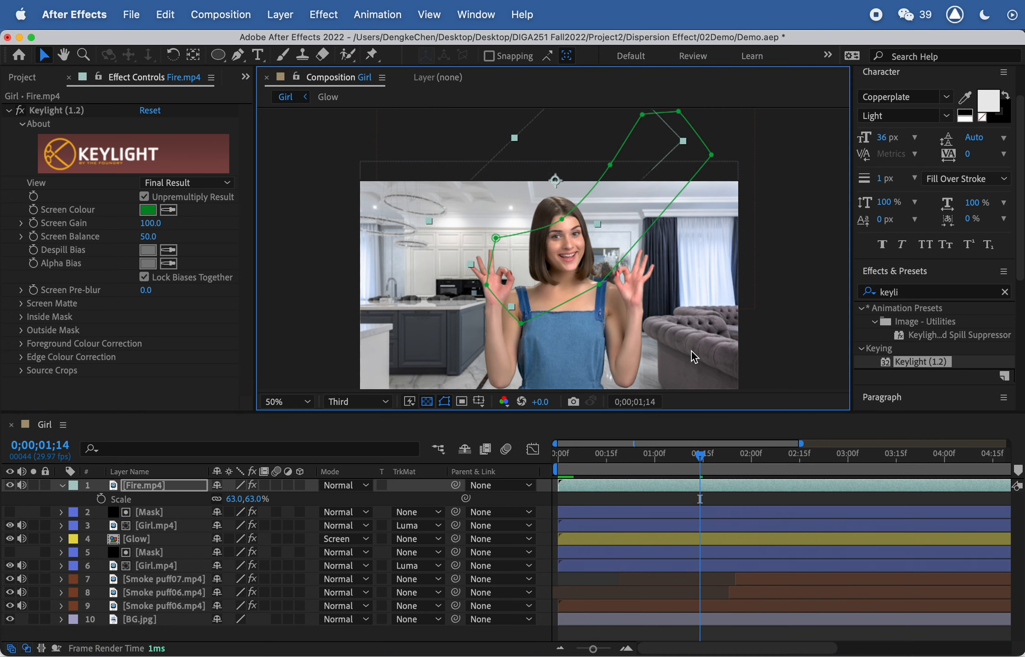
left_click_drag(742, 451, 699, 449)
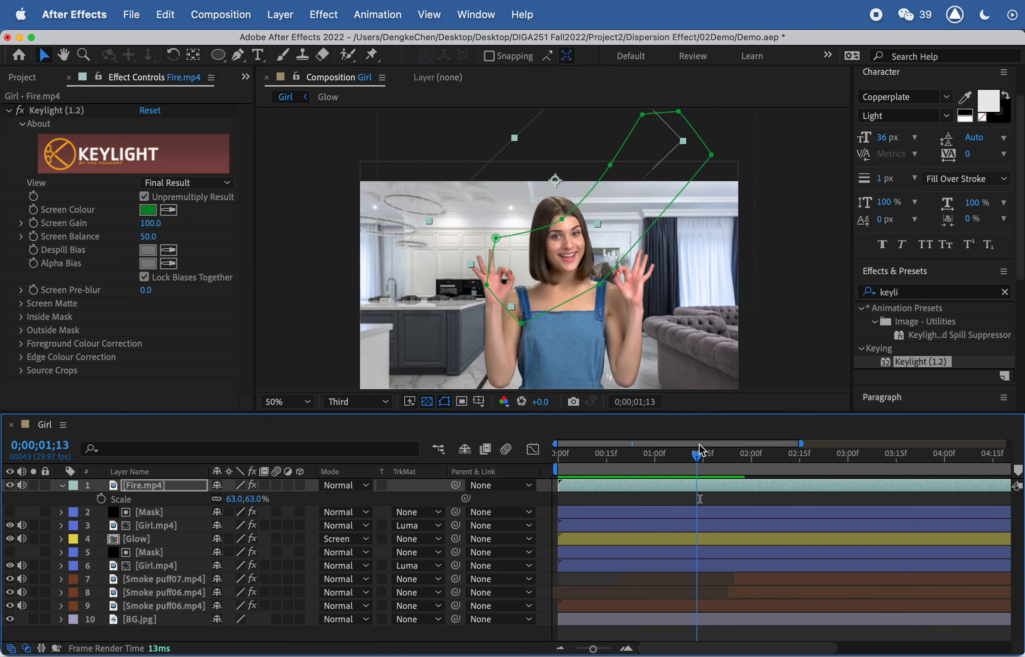
key("p")
left_click(101, 498)
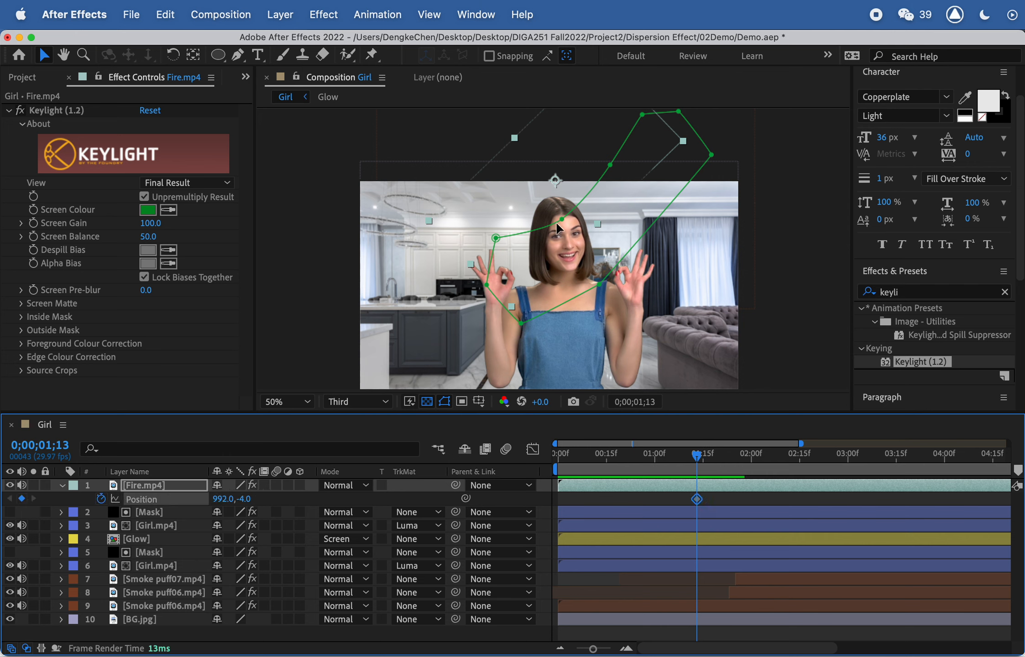
Add a position keyframe at 2;01 with Fire.mp4 lowered over the girl's head to 1008, 196, and preview the motion
left_click_drag(713, 458, 758, 455)
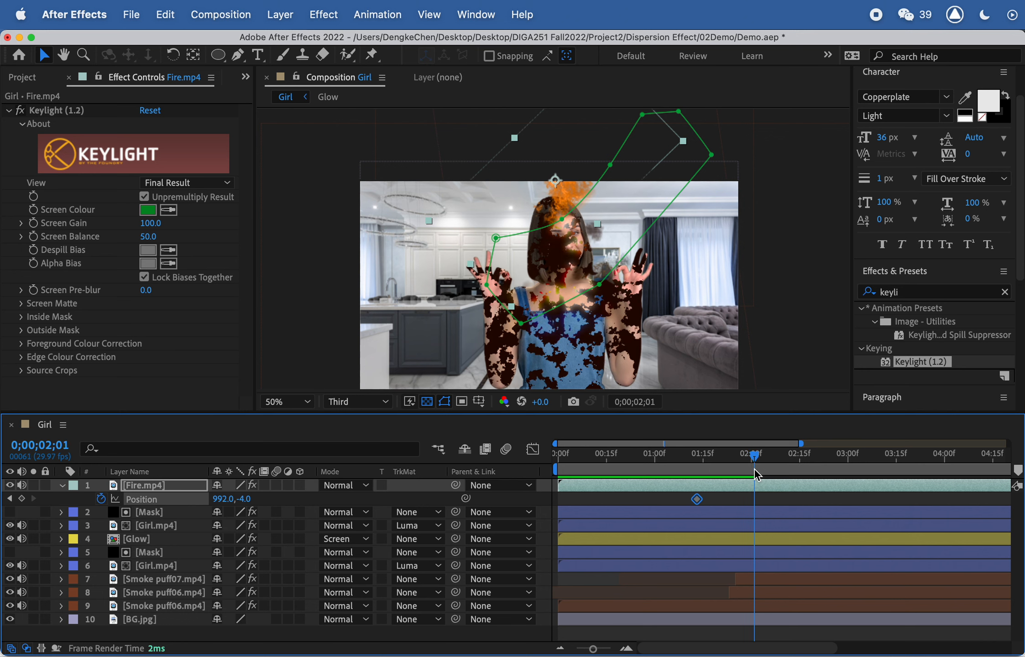
left_click_drag(575, 197, 565, 231)
left_click_drag(754, 455, 702, 442)
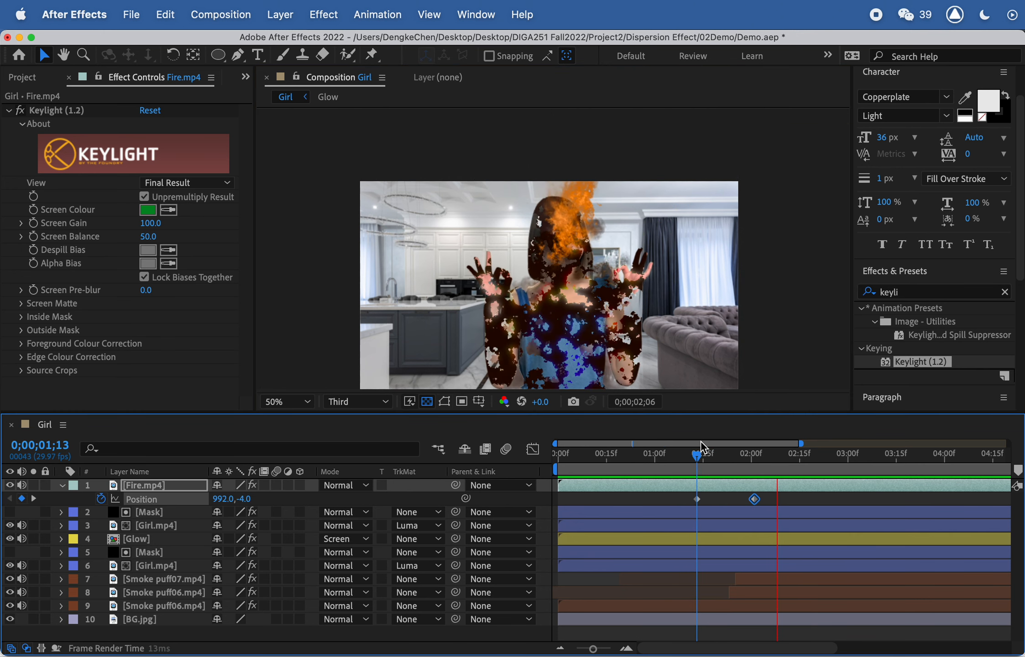
left_click(715, 455)
left_click_drag(715, 458, 696, 455)
key("space")
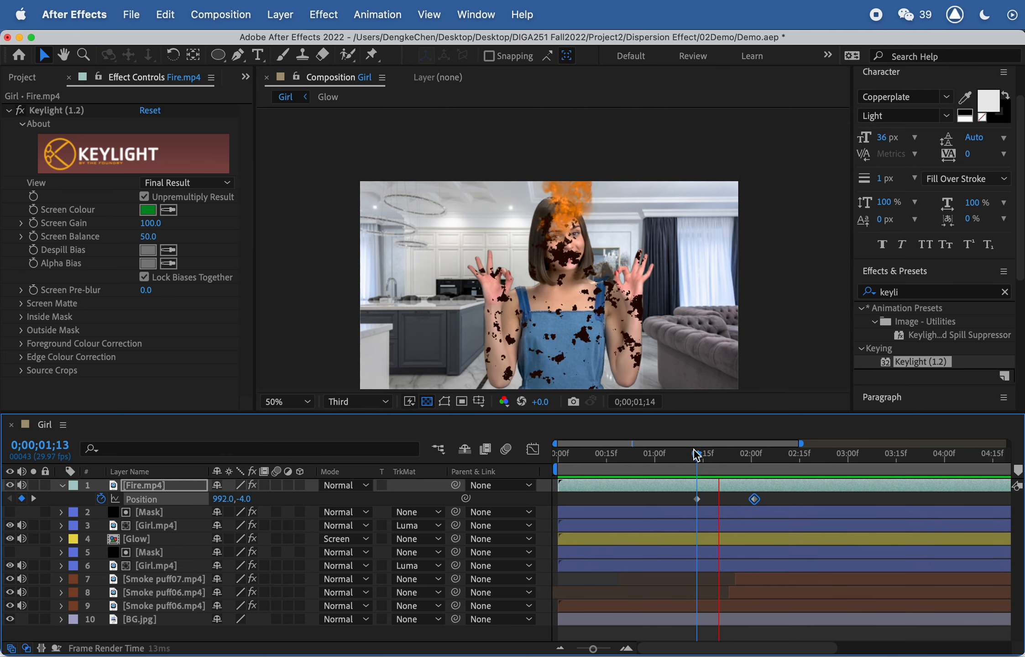
key("space")
left_click(696, 455)
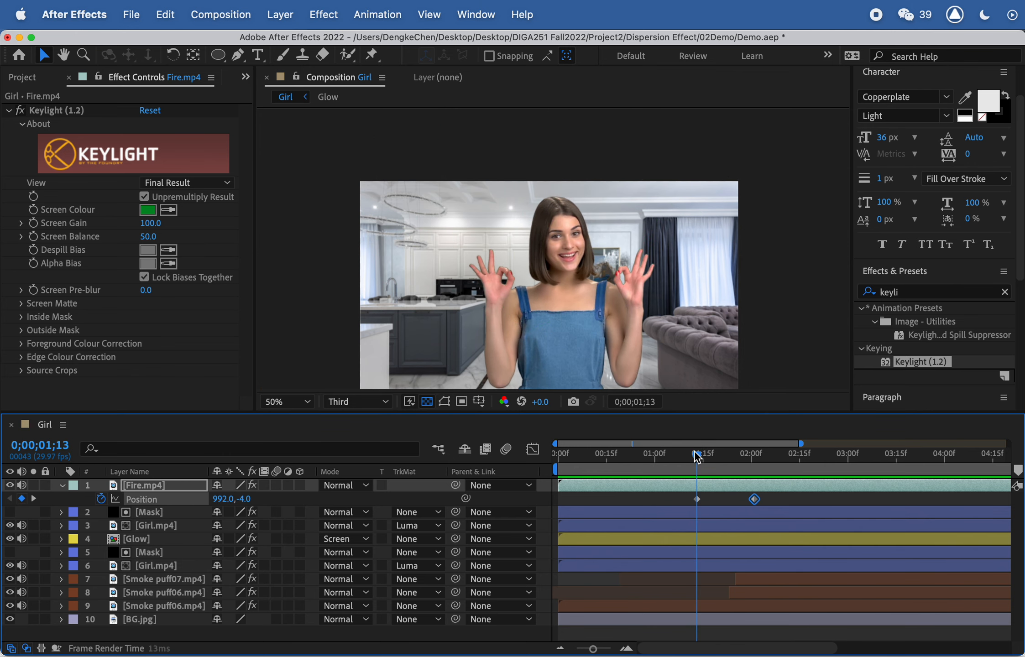
Raise Fire.mp4 to position 988, 80 at the 2;01 keyframe and preview the animation
left_click_drag(701, 458, 753, 469)
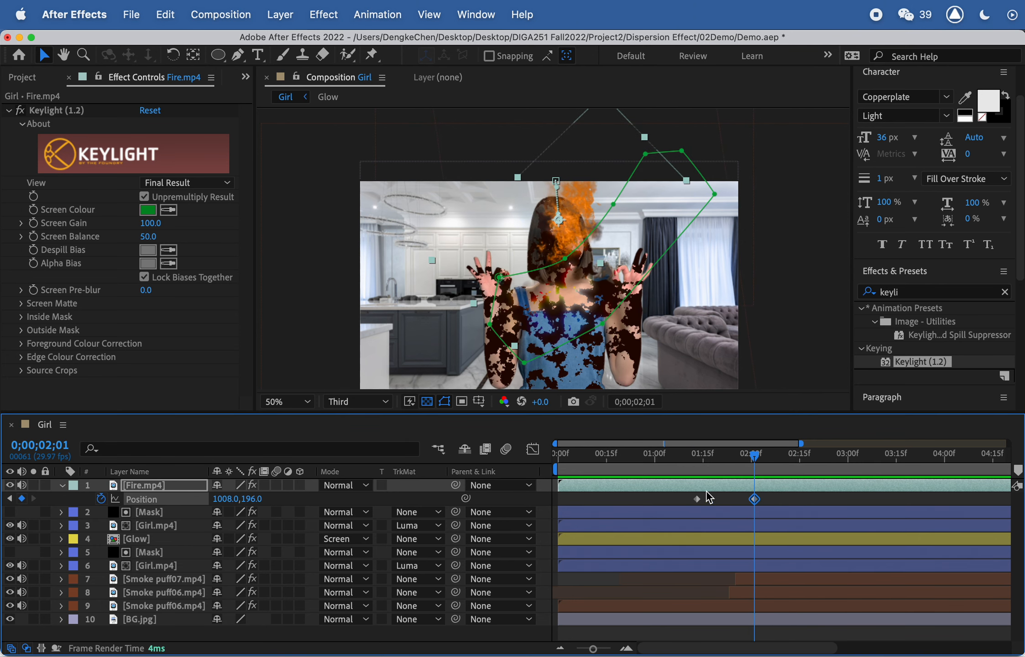
left_click_drag(573, 232, 568, 209)
mouse_move(714, 466)
left_mouse_down()
mouse_move(692, 462)
mouse_move(703, 458)
left_mouse_up()
key("space")
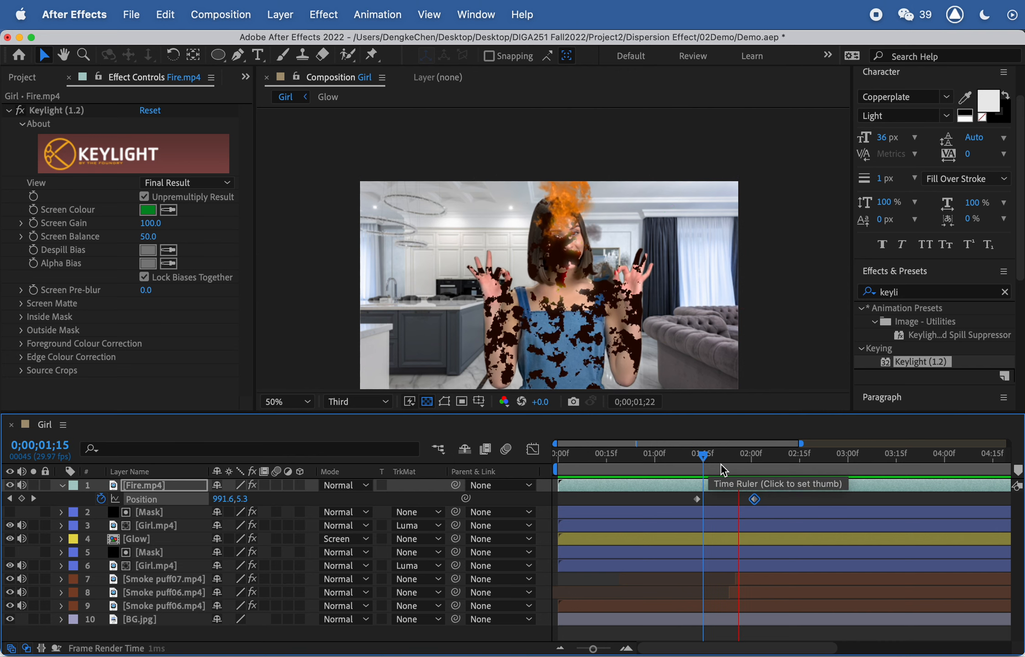
Move the second position keyframe of Fire.mp4 to about 2;19 and preview the slower descent from 1;14
left_click(781, 458)
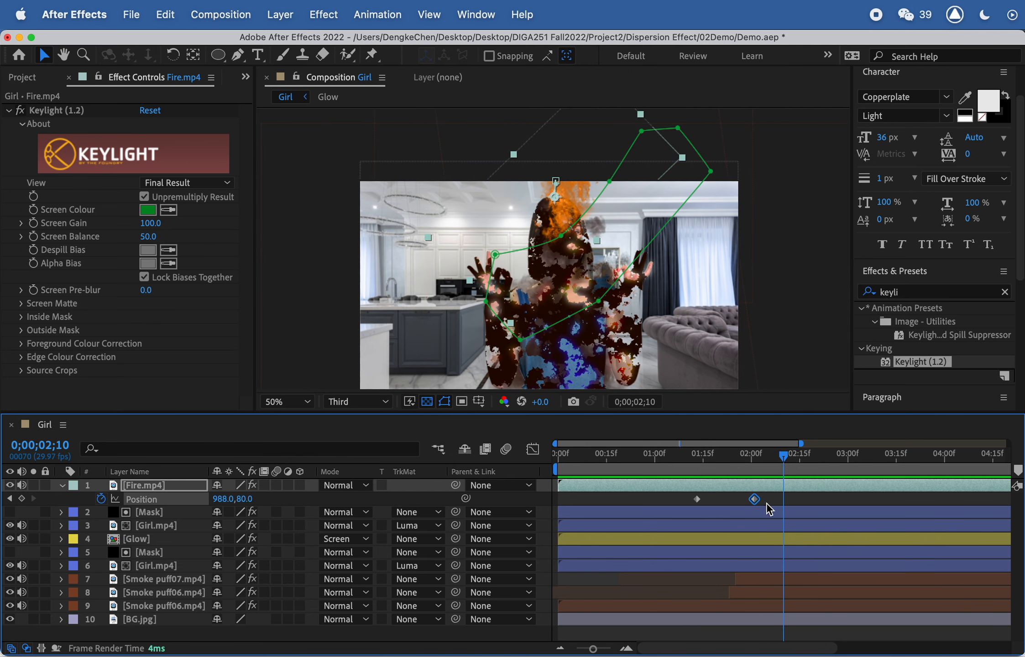
left_click_drag(757, 499, 816, 500)
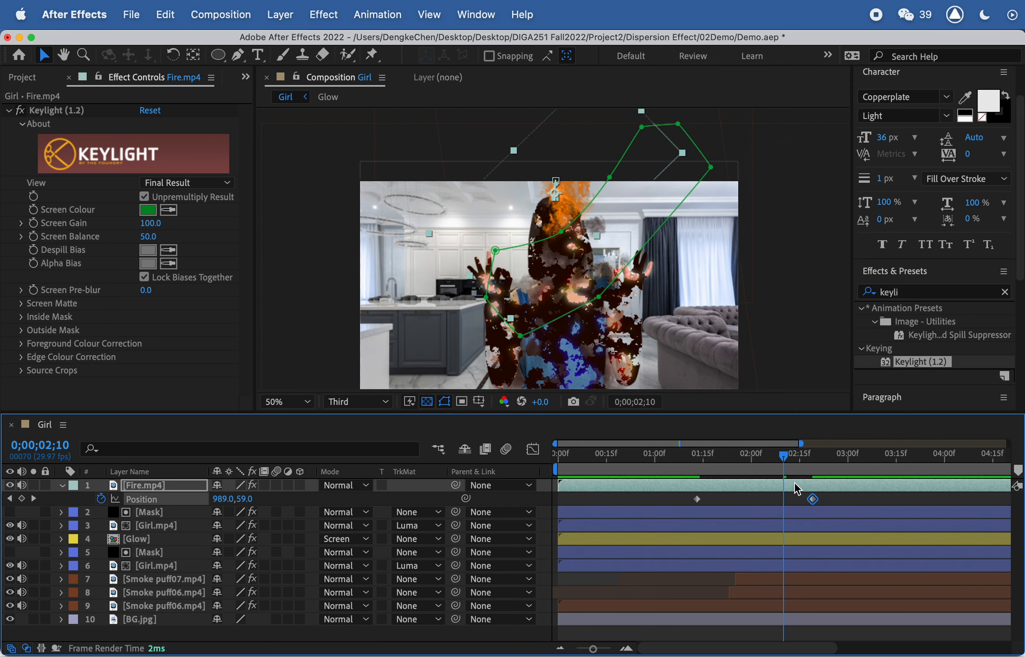
left_click(722, 455)
left_click(700, 455)
key("space")
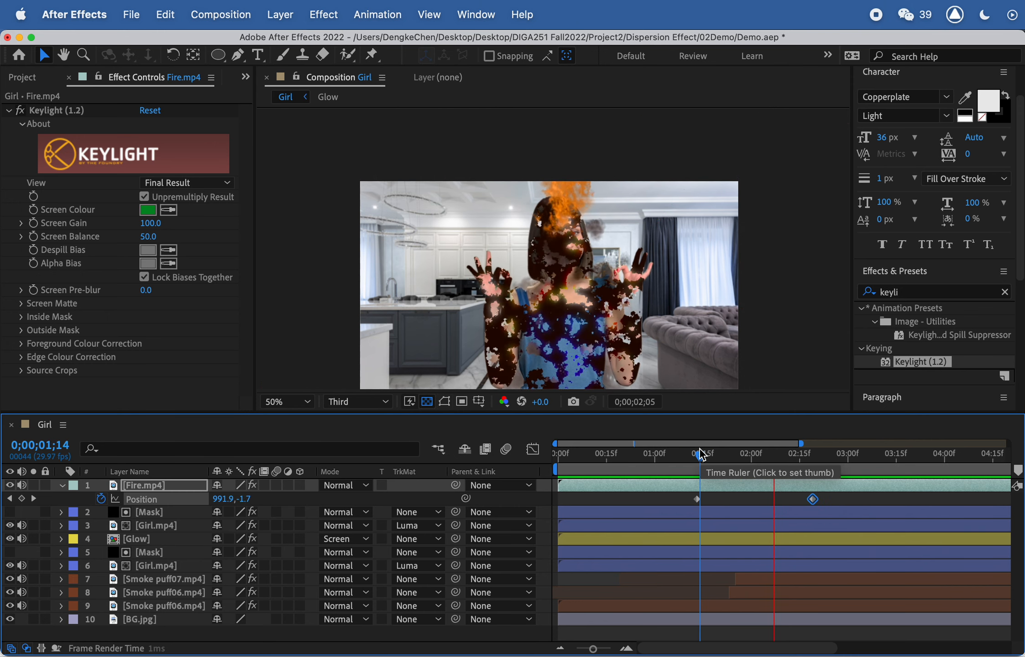
Fade out Fire.mp4 with opacity keyframes of 100% at 2;10 and 0% at 2;20
left_click_drag(701, 452, 787, 455)
key("space")
key("t")
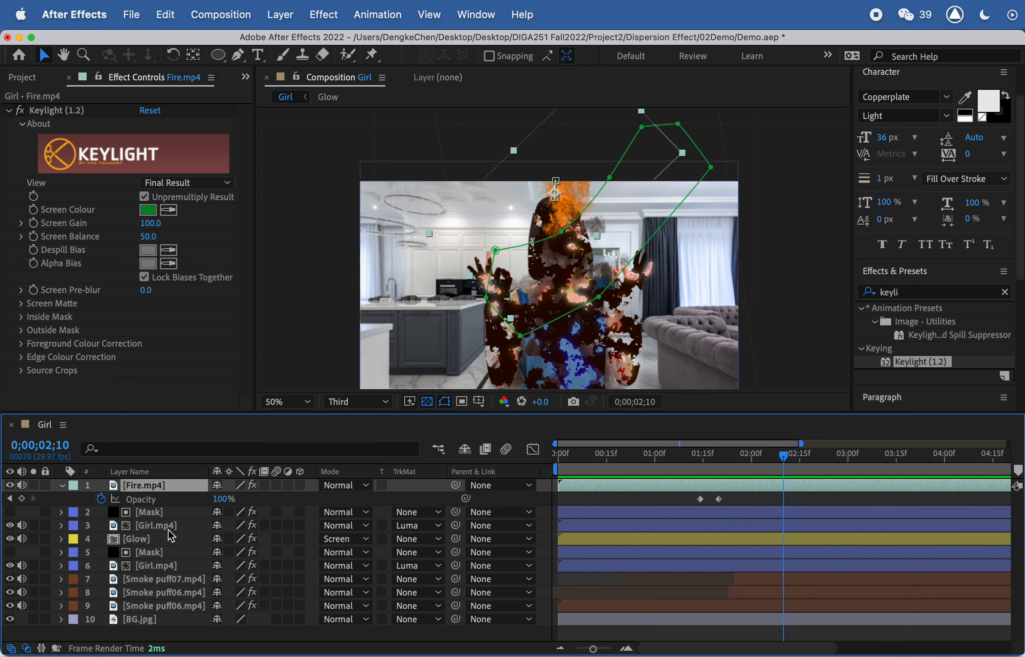
left_click(21, 498)
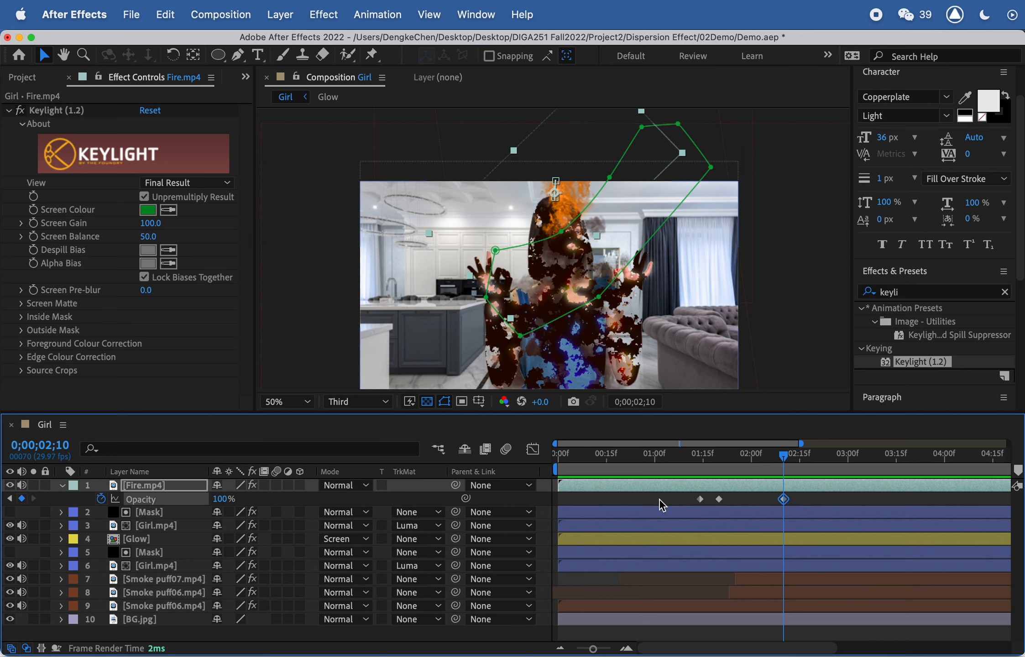
left_click_drag(783, 461, 817, 463)
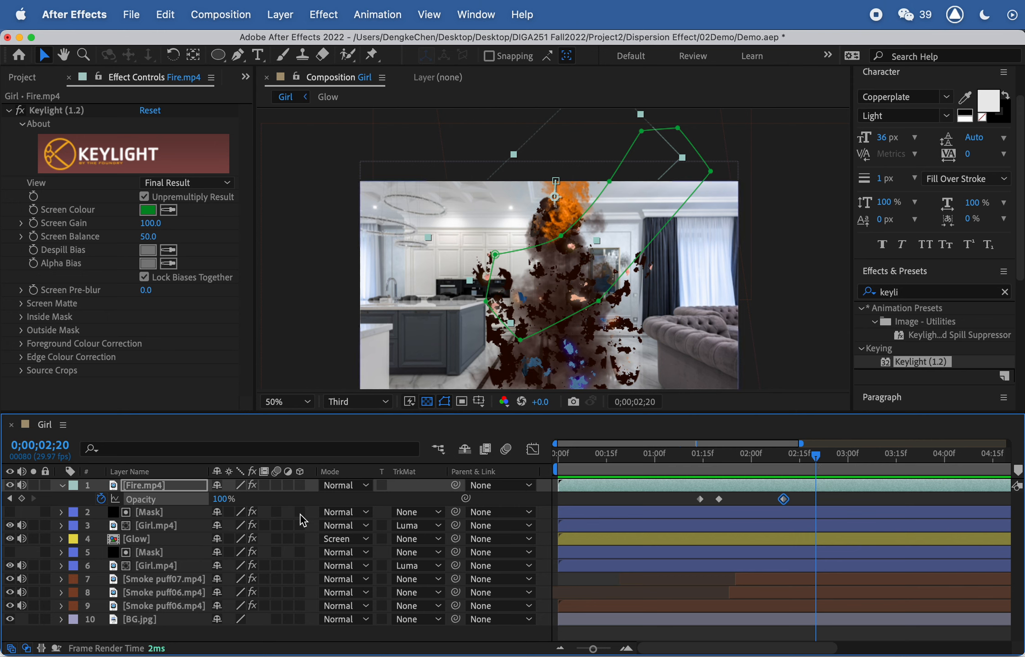
left_click_drag(223, 500, 130, 501)
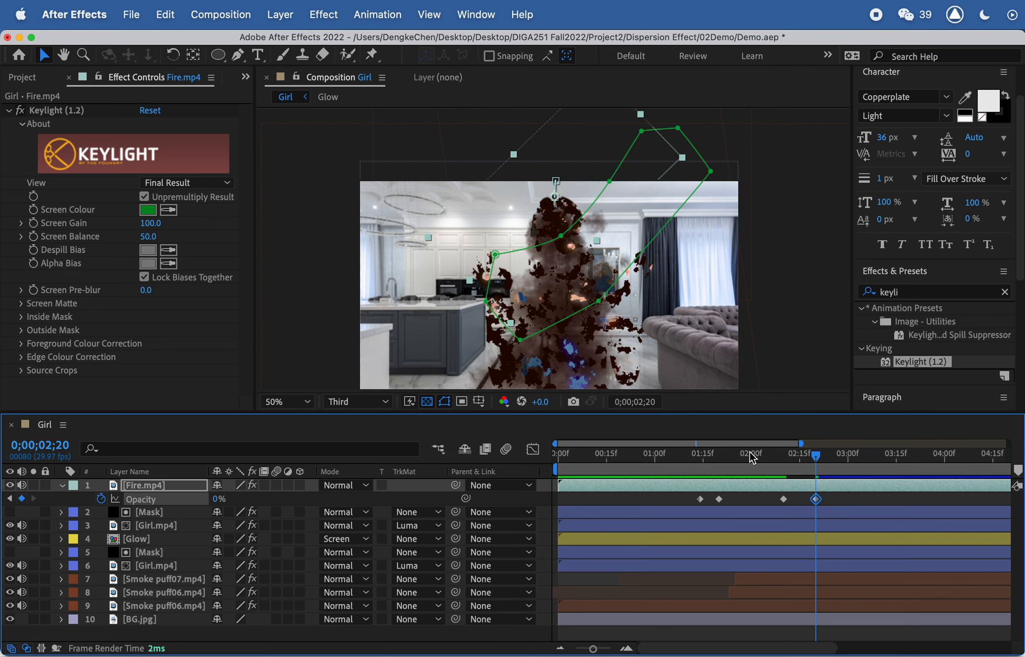
Preview the fade-out of Fire.mp4 repeatedly, checking its timing against the girl's disintegration
key("space")
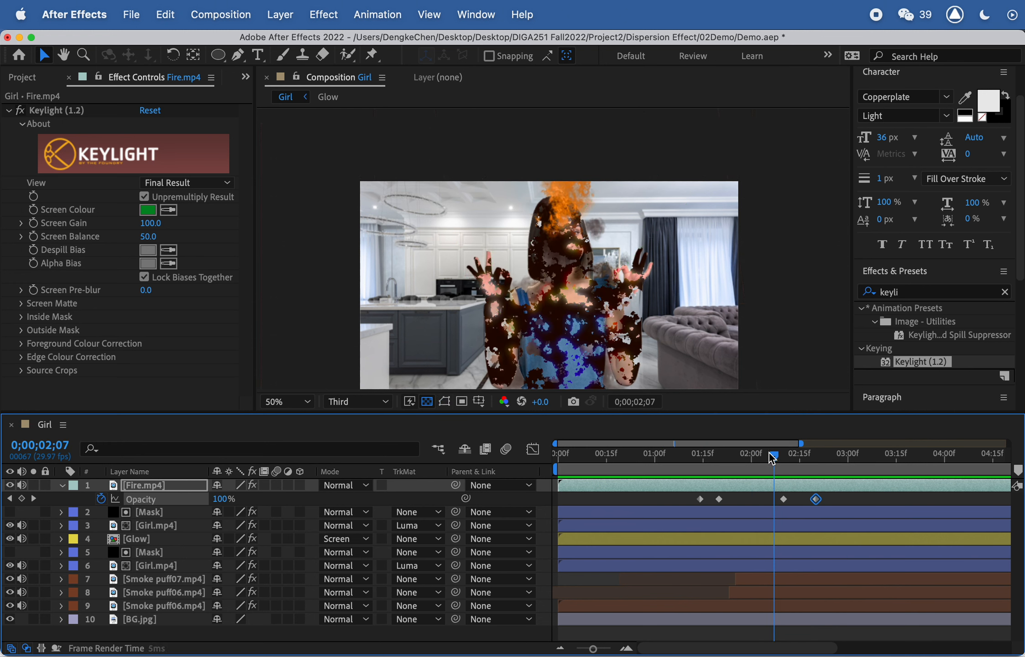
key("space")
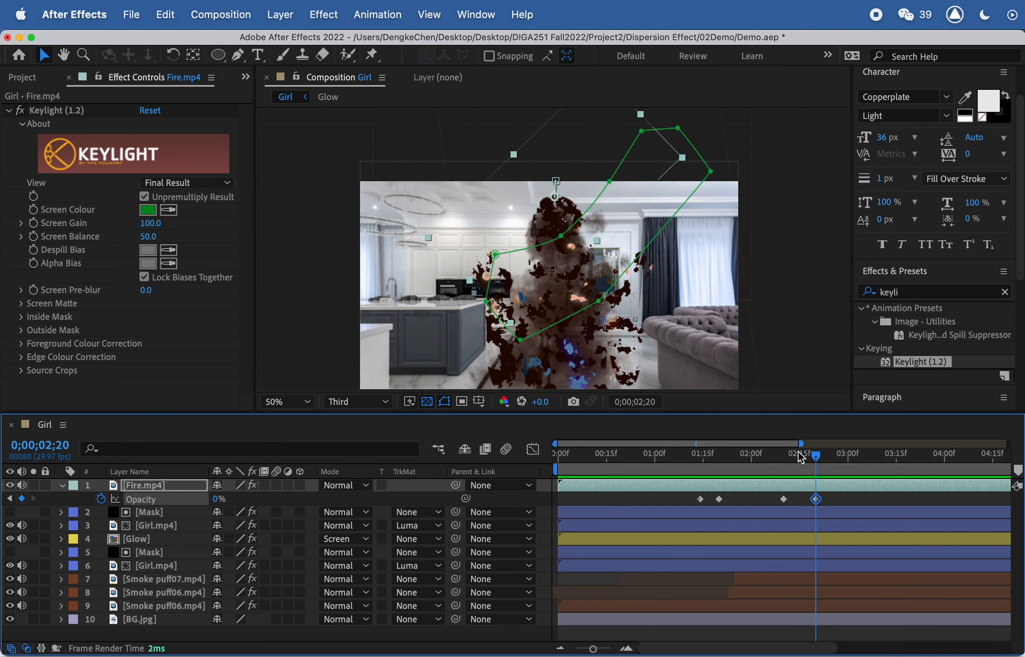
left_click_drag(797, 453, 774, 454)
key("space")
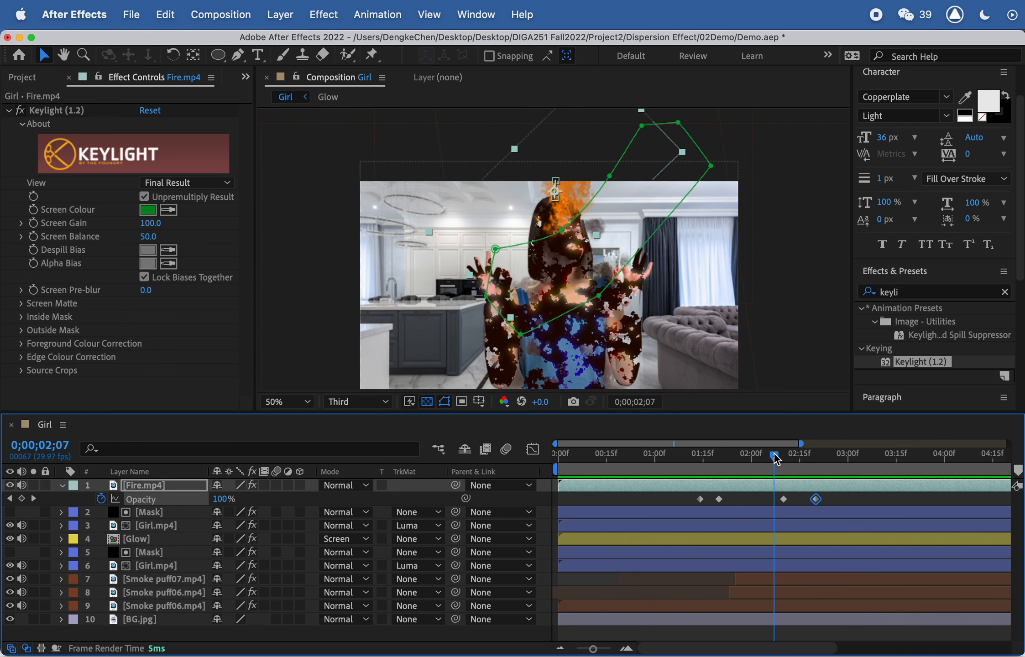
key("space")
key("space")
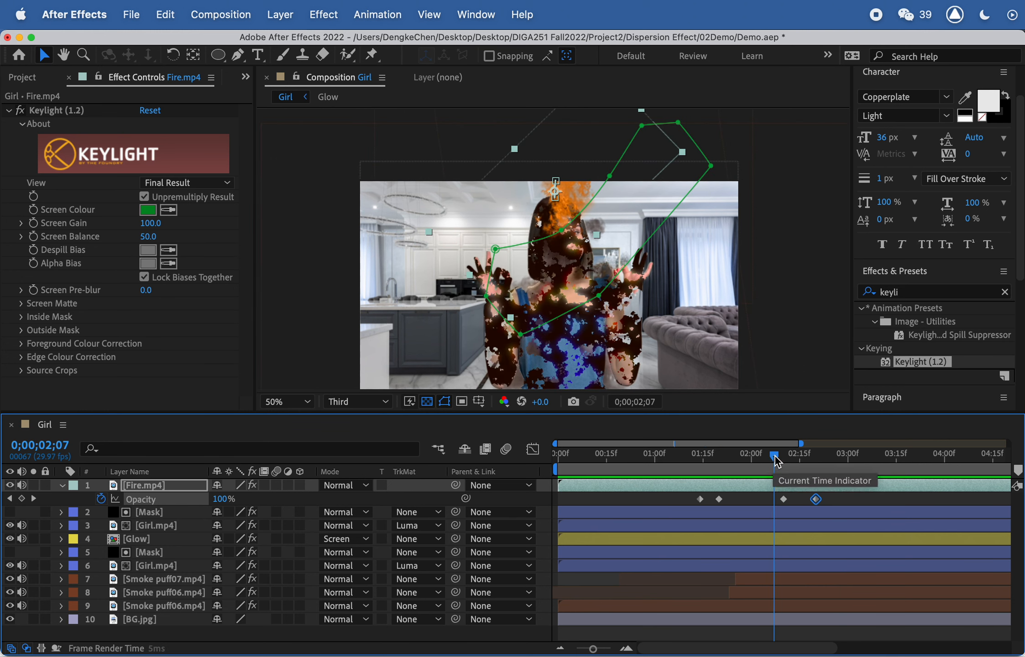
key("space")
key("space")
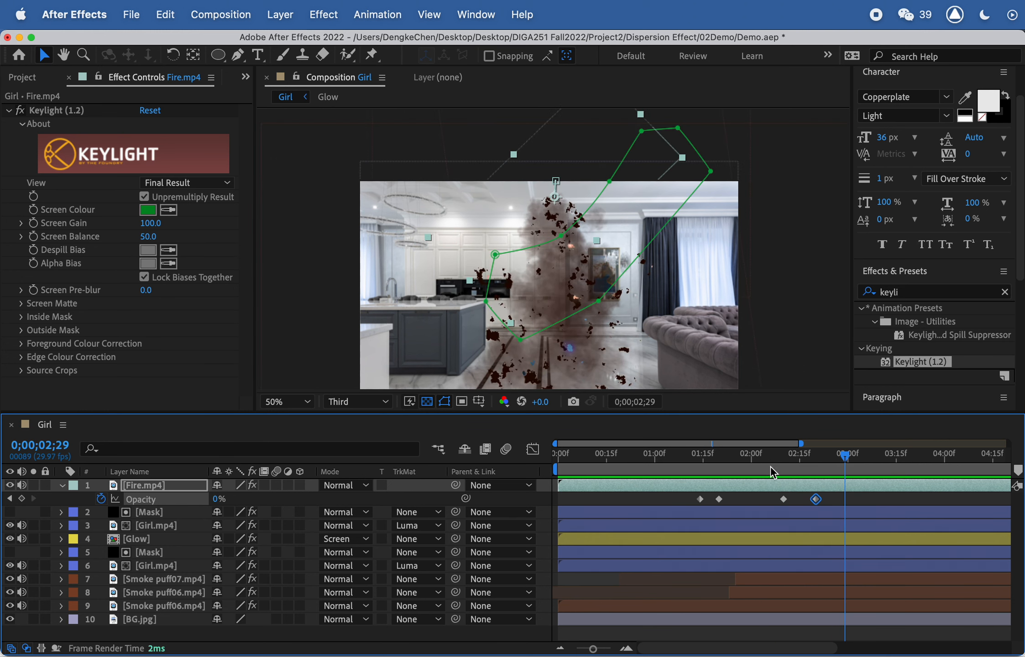
left_click_drag(770, 464, 754, 468)
key("space")
key("space")
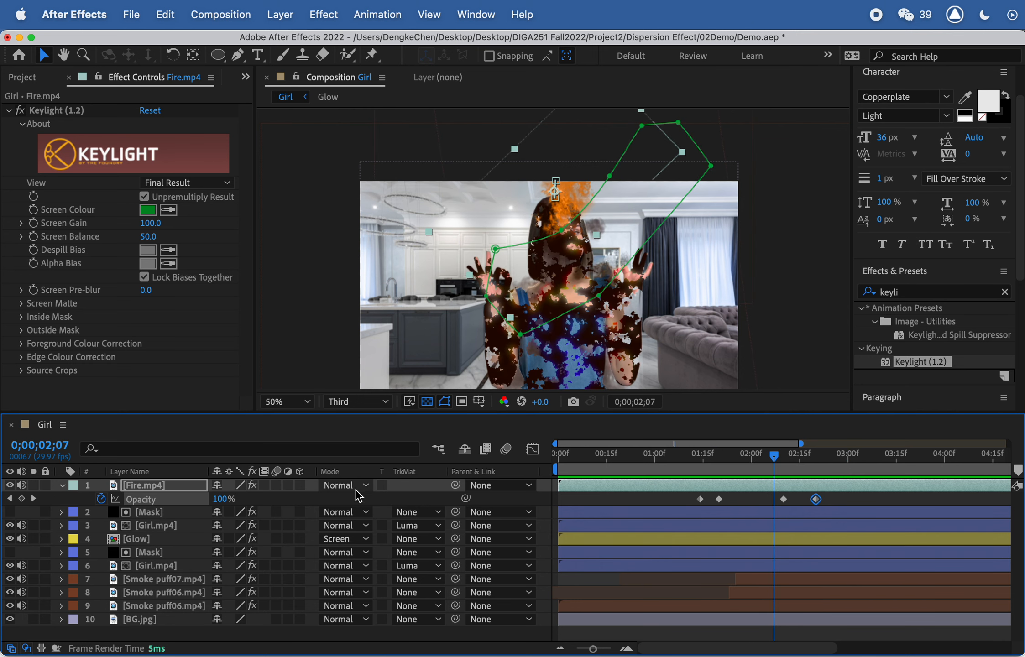
Set the blending mode of Fire.mp4 to Screen and check the blended flames between 1;22 and 2;04
left_click(346, 485)
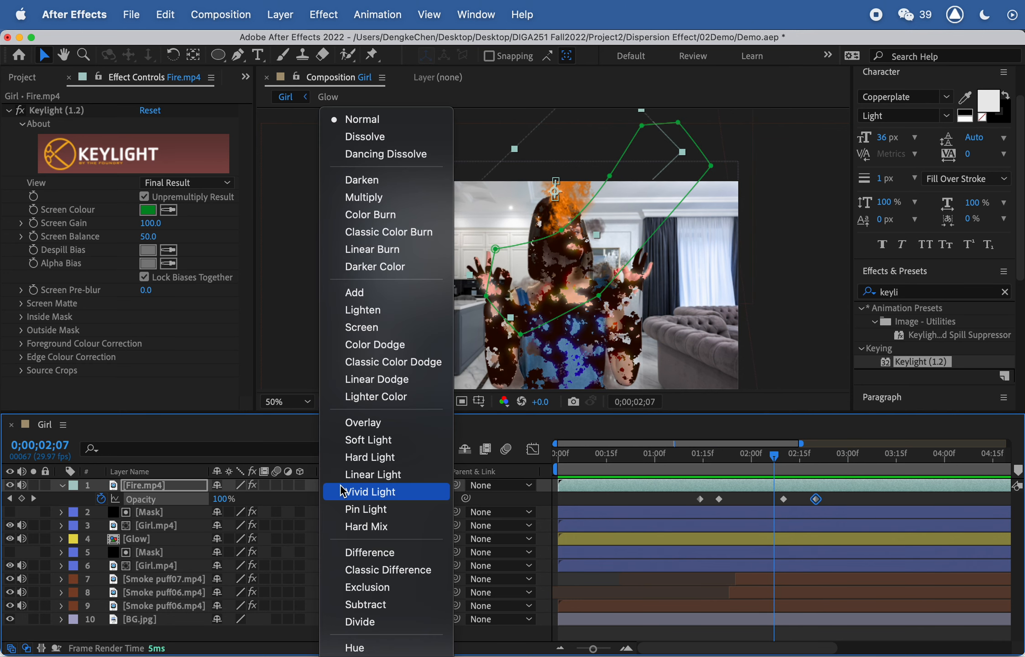
left_click(377, 326)
right_click(162, 492)
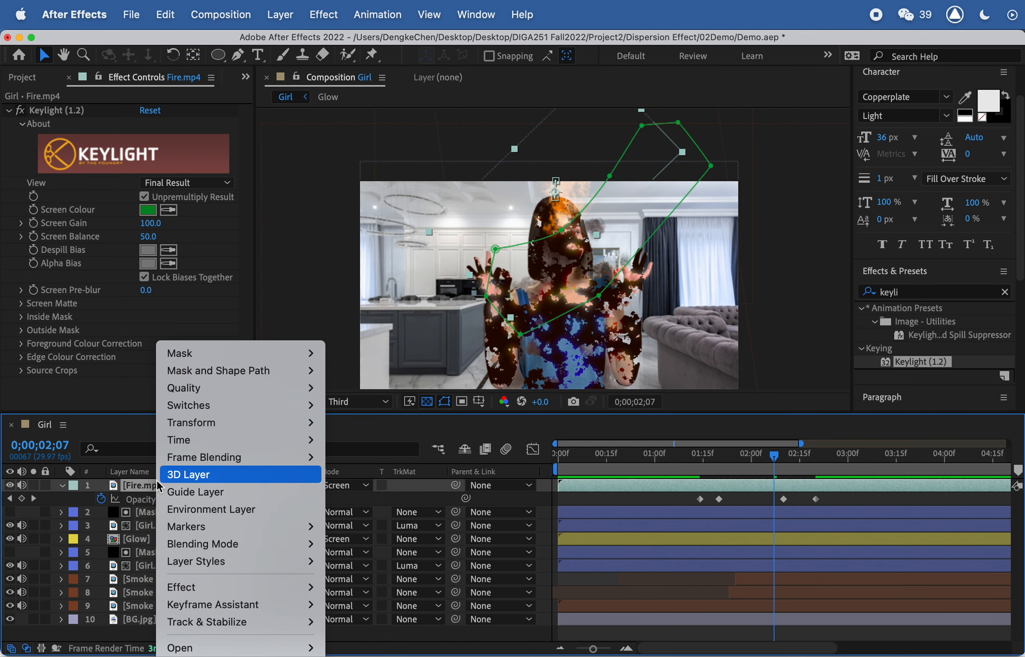
mouse_move(196, 544)
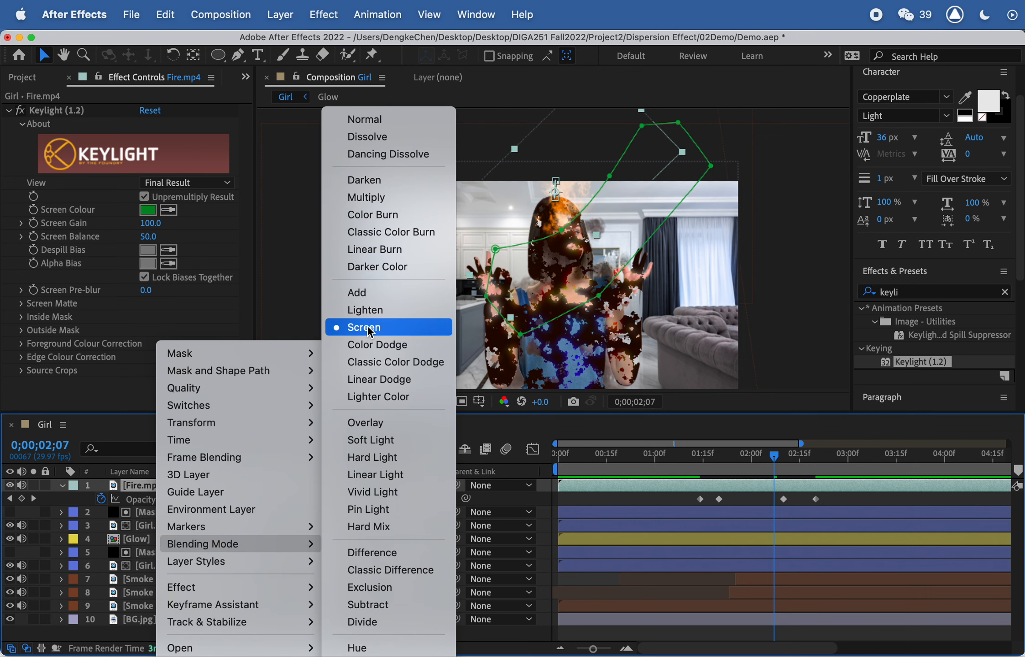
left_click(757, 504)
left_click(724, 456)
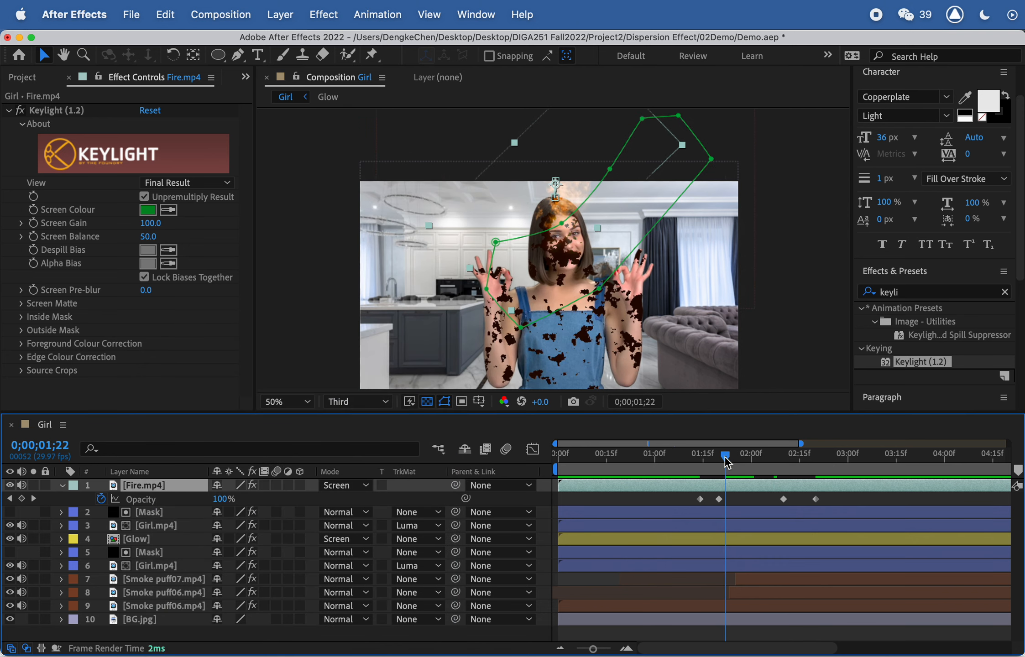
left_click_drag(725, 456, 751, 460)
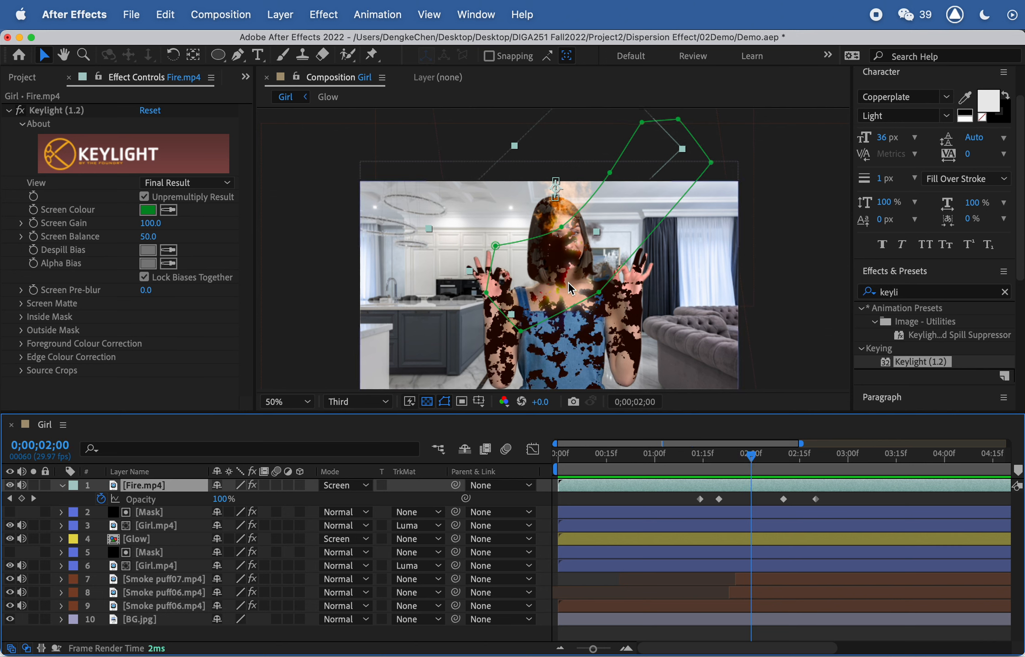
mouse_move(747, 458)
left_mouse_down()
mouse_move(738, 458)
mouse_move(771, 462)
mouse_move(758, 461)
left_mouse_up()
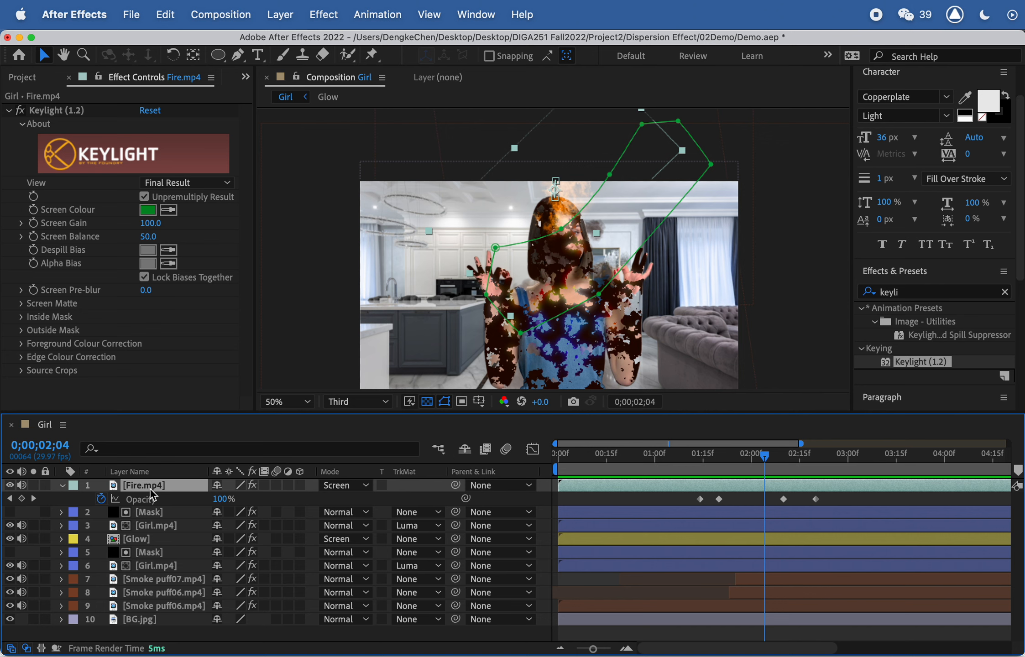
Duplicate Fire.mp4 and place the copy, with its position animation removed, over the girl's chest at about 1034, 505
key("super+d")
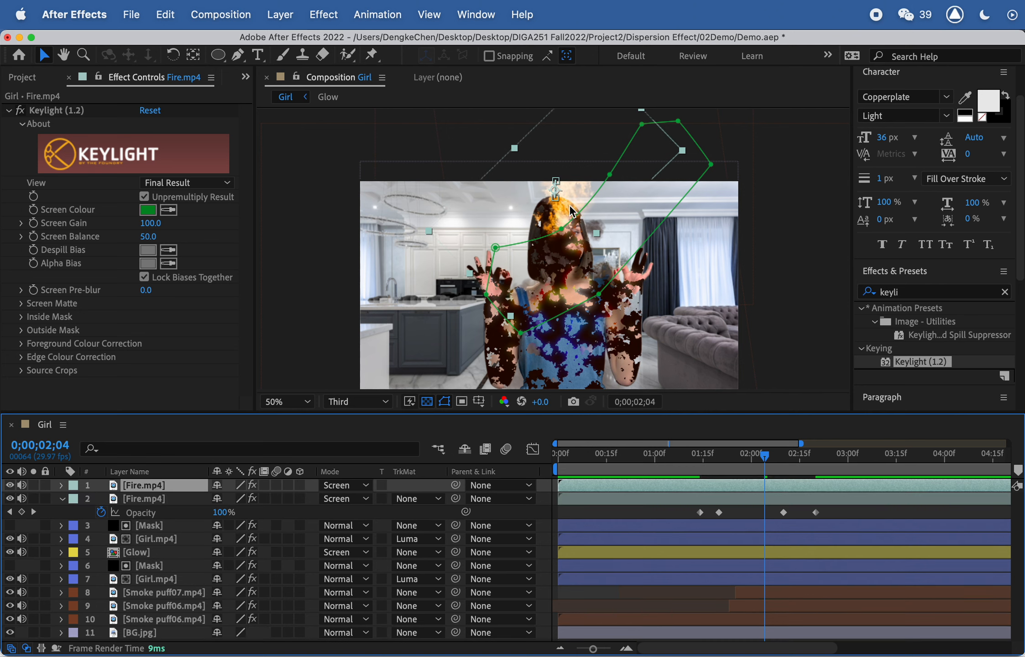
key("p")
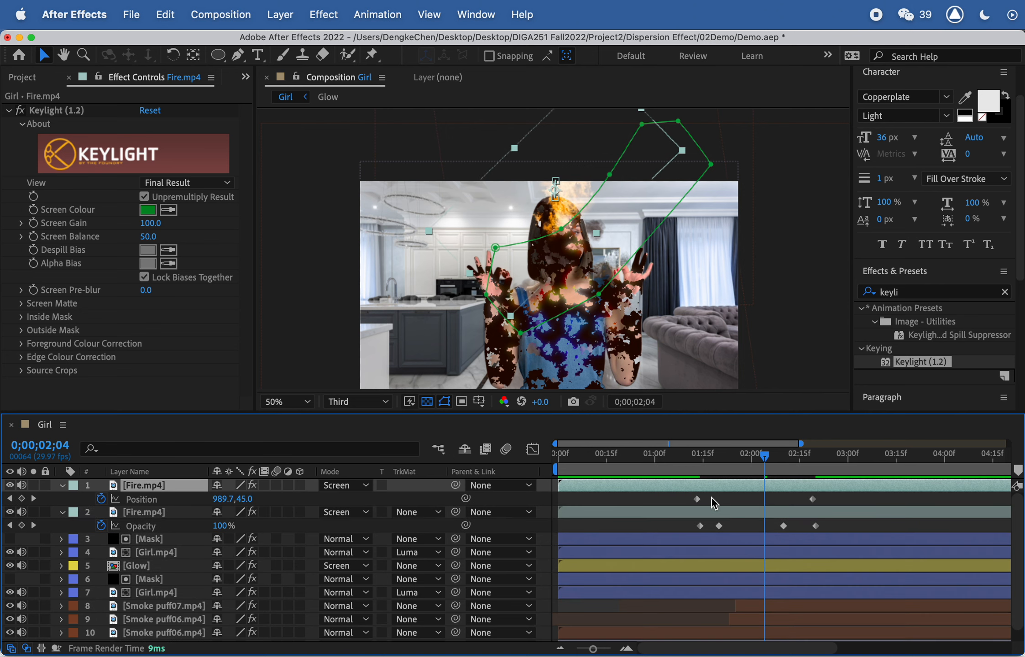
left_click(105, 498)
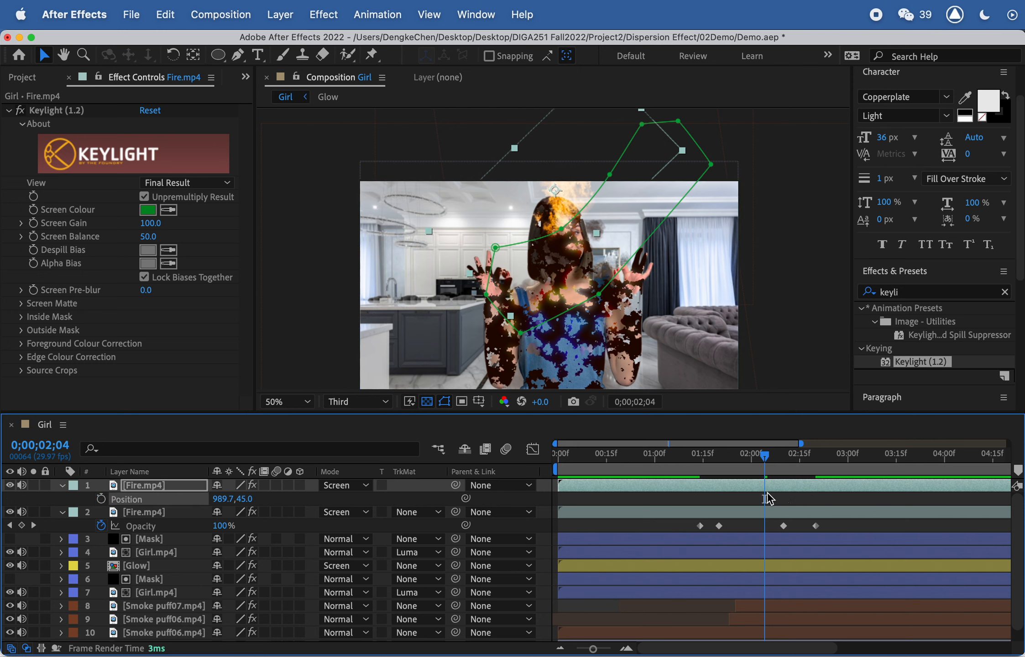
left_click_drag(567, 200, 576, 287)
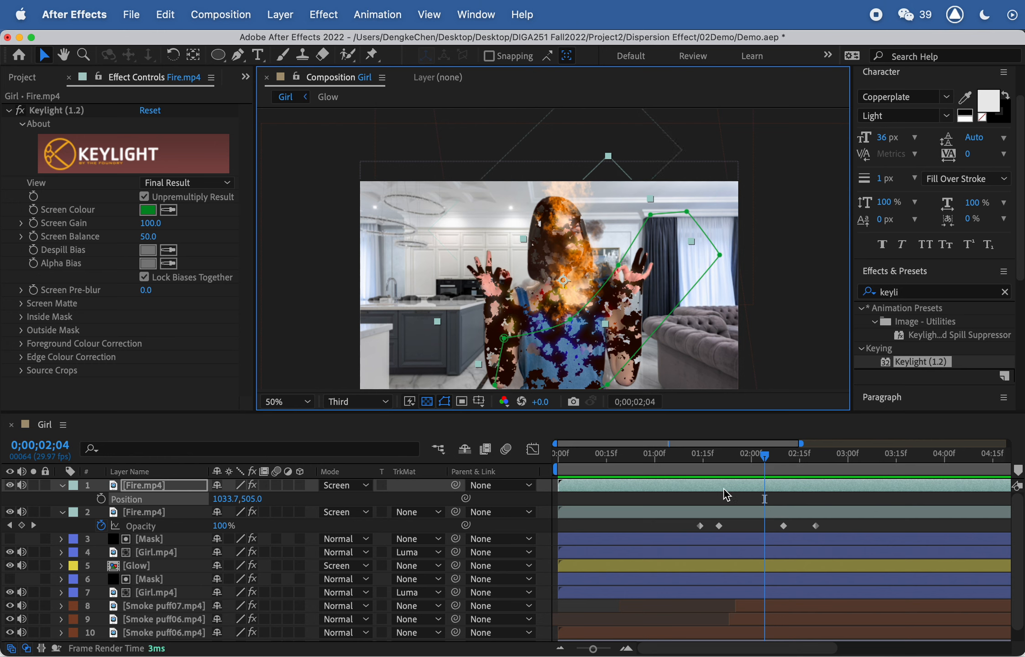
Trim the start of the duplicate Fire.mp4 to about 1;13 and shift the layer slightly lower on the girl's body
left_click_drag(559, 485, 722, 490)
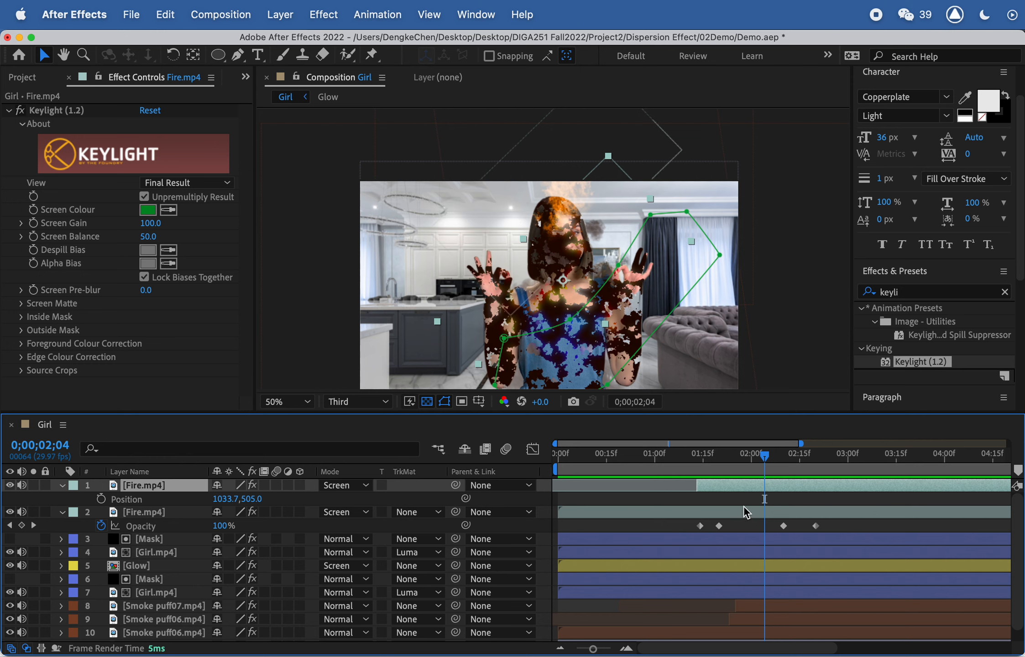
key("Page_Up")
key("Page_Up")
key("Page_Up")
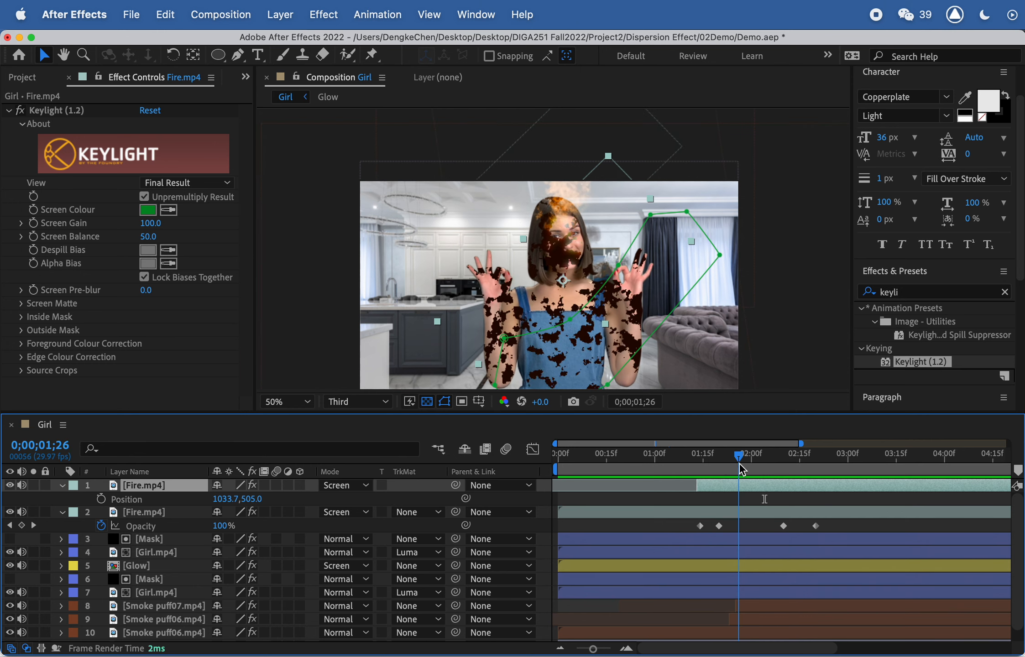
left_click(570, 219)
left_click_drag(570, 219, 575, 239)
Replace the duplicate Fire.mp4's opacity animation with a fade-in from 0% at 1;19 to 100% at 1;25
key("t")
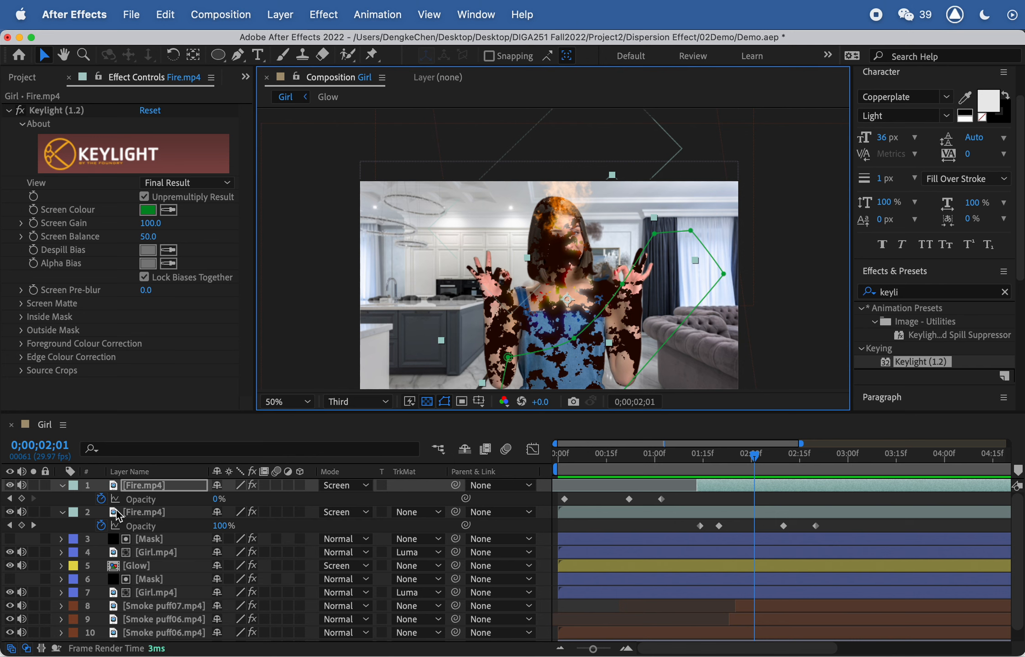
left_click(100, 499)
left_click_drag(214, 499, 201, 499)
left_click(708, 457)
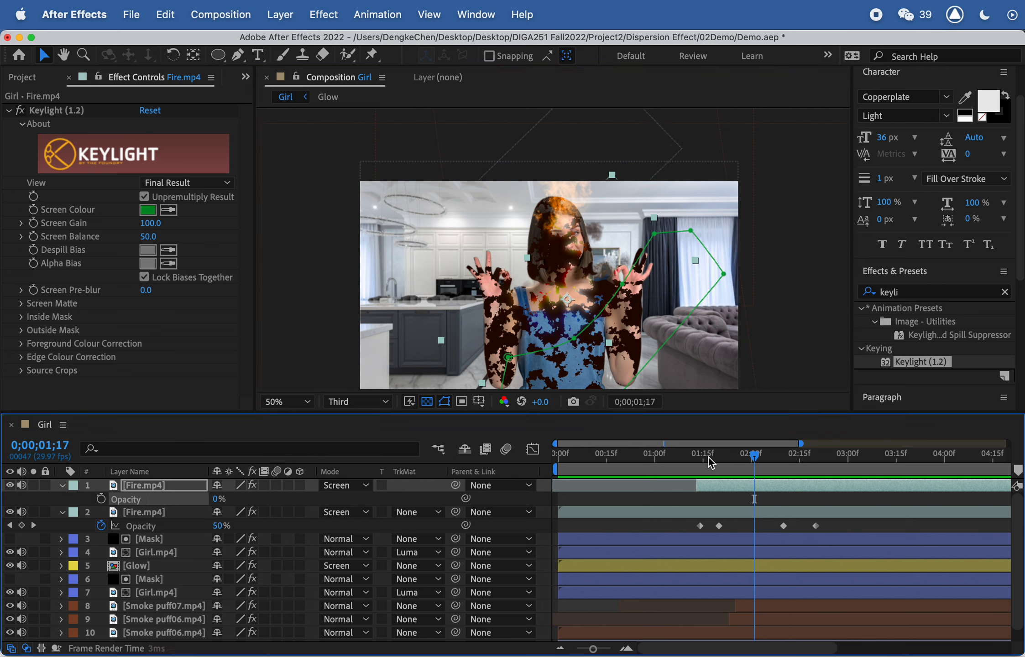
mouse_move(708, 457)
left_mouse_down()
mouse_move(737, 459)
mouse_move(716, 458)
left_mouse_up()
left_click(101, 498)
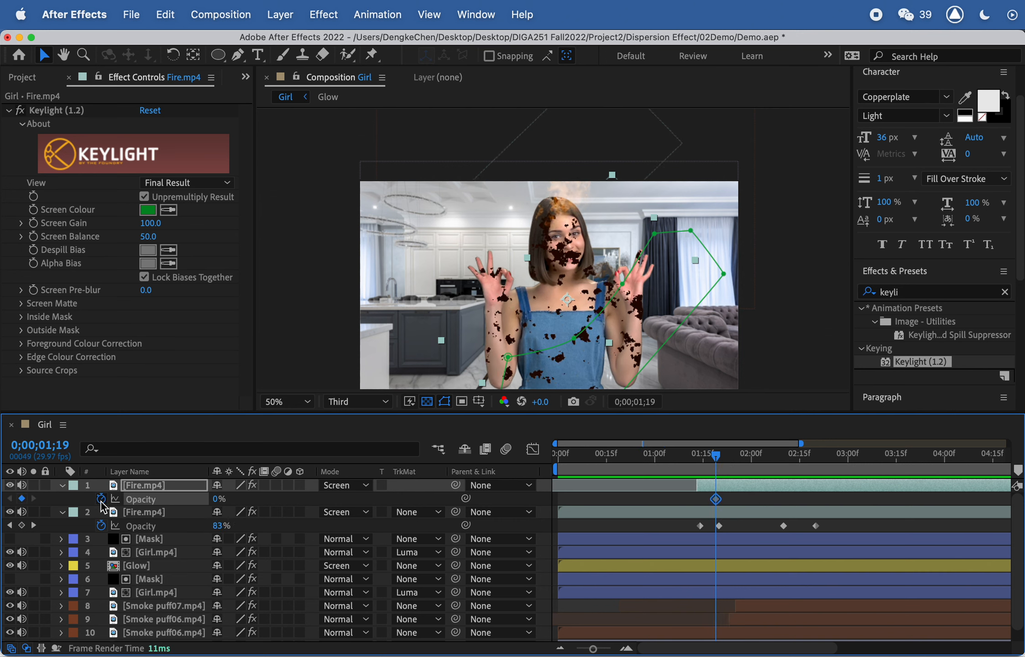
left_click_drag(719, 458, 733, 458)
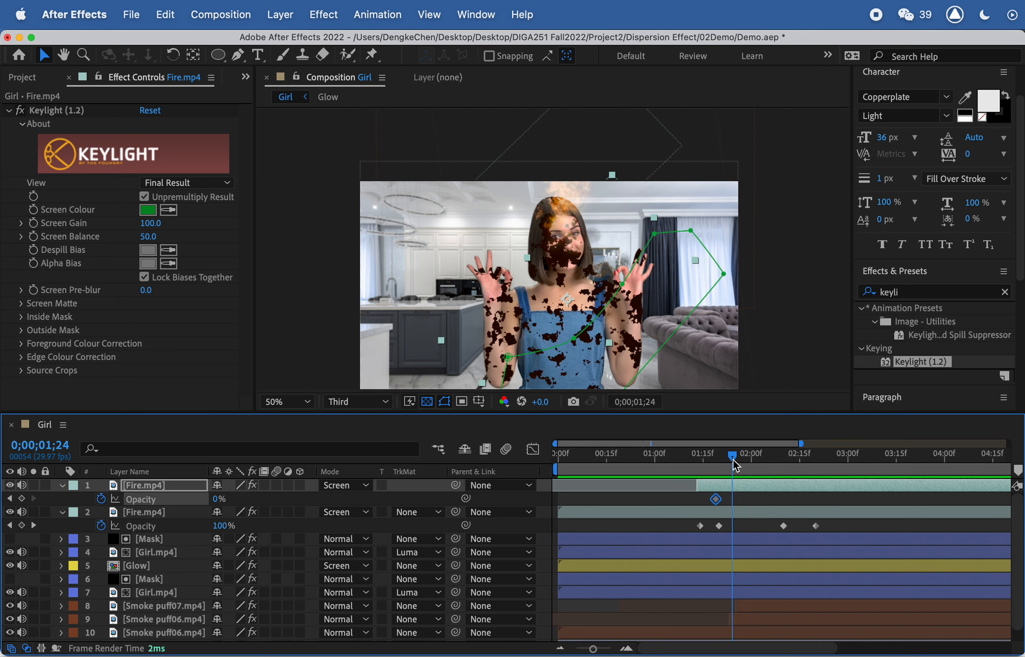
left_click_drag(217, 499, 274, 500)
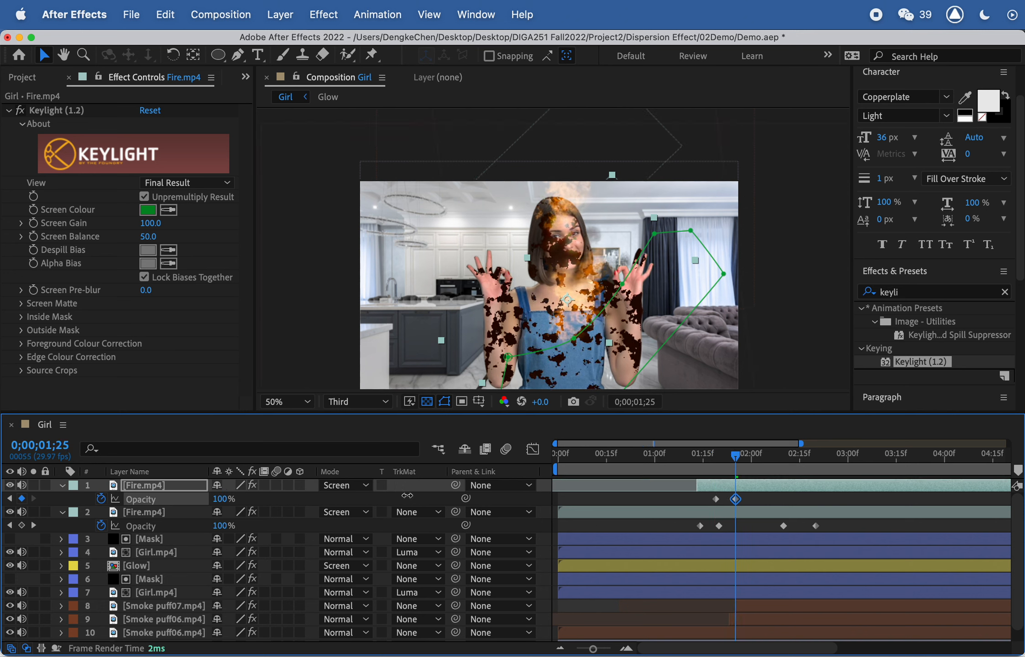
Scale the duplicate Fire.mp4 to 82% and recentre its flames on the girl's chest
left_click_drag(729, 458, 741, 456)
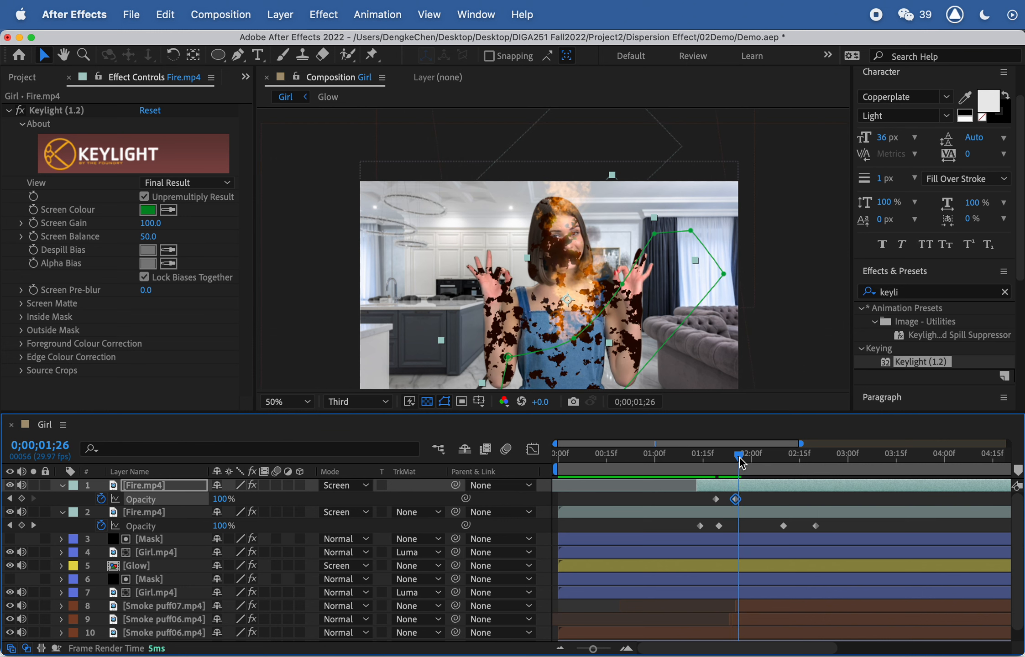
left_click_drag(599, 304, 571, 312)
key("s")
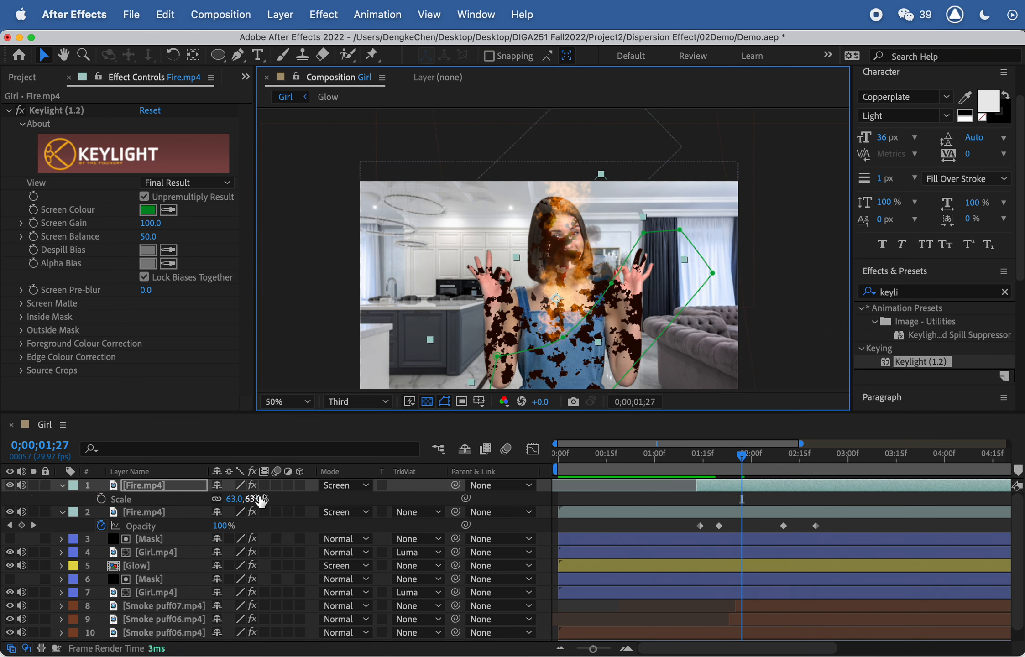
left_click_drag(251, 504, 260, 504)
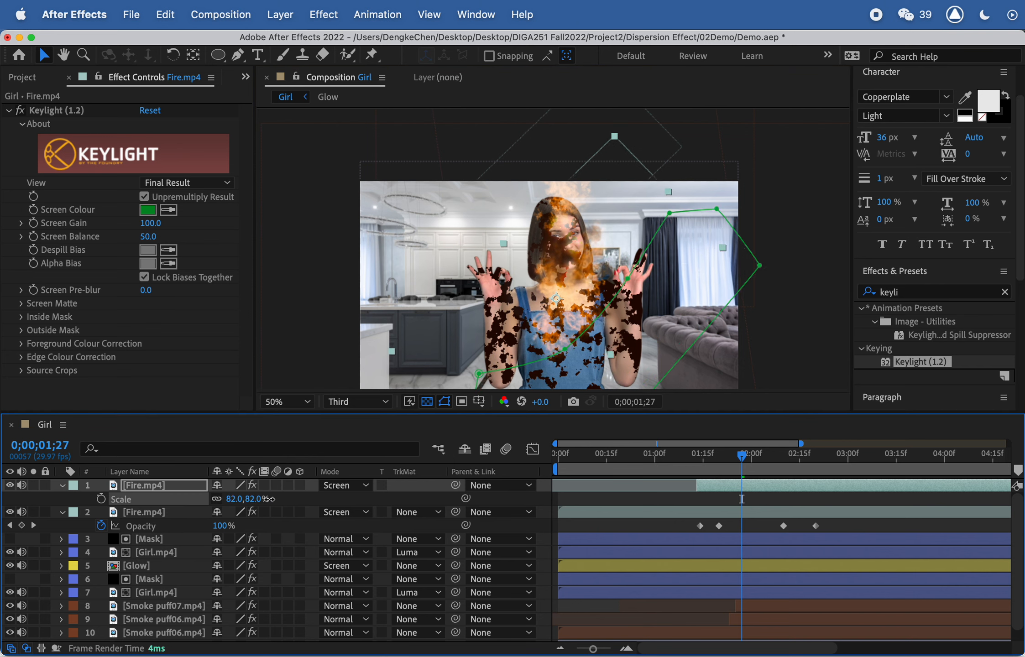
left_click_drag(540, 332, 536, 329)
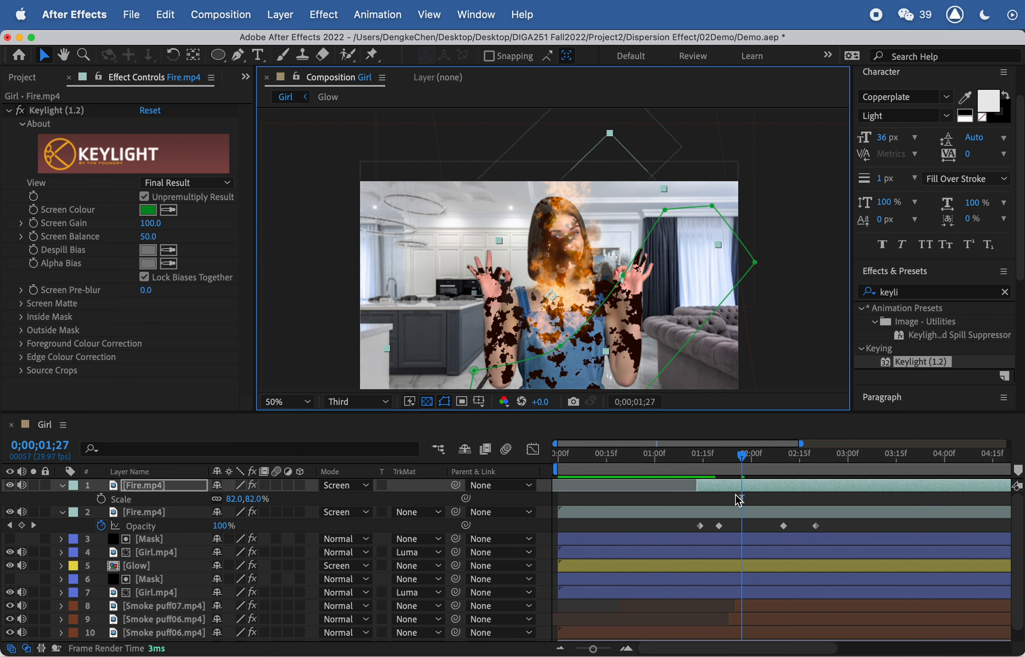
Add a fade-out to the top Fire.mp4's opacity, from 100% at 2;08 to 0% at 2;19
left_click(738, 458)
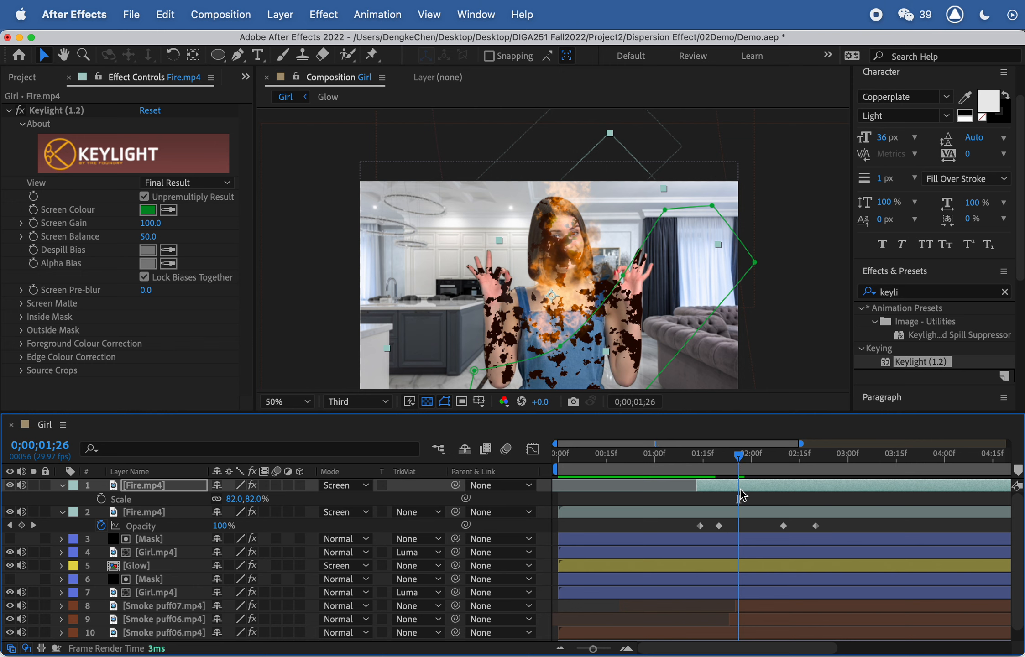
key("t")
left_click_drag(748, 458, 780, 461)
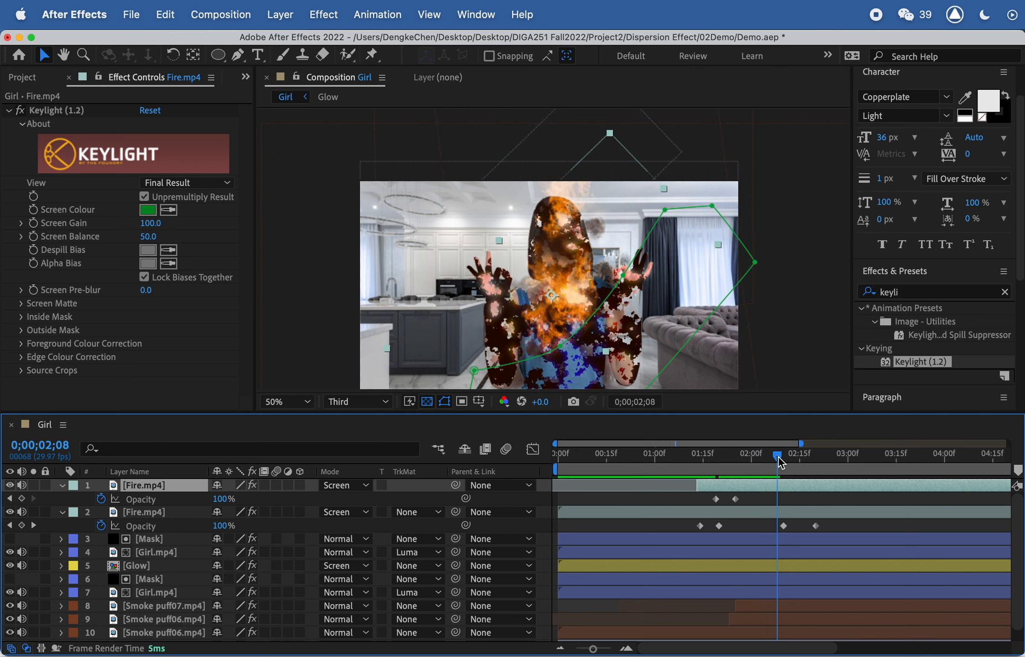
left_click(21, 499)
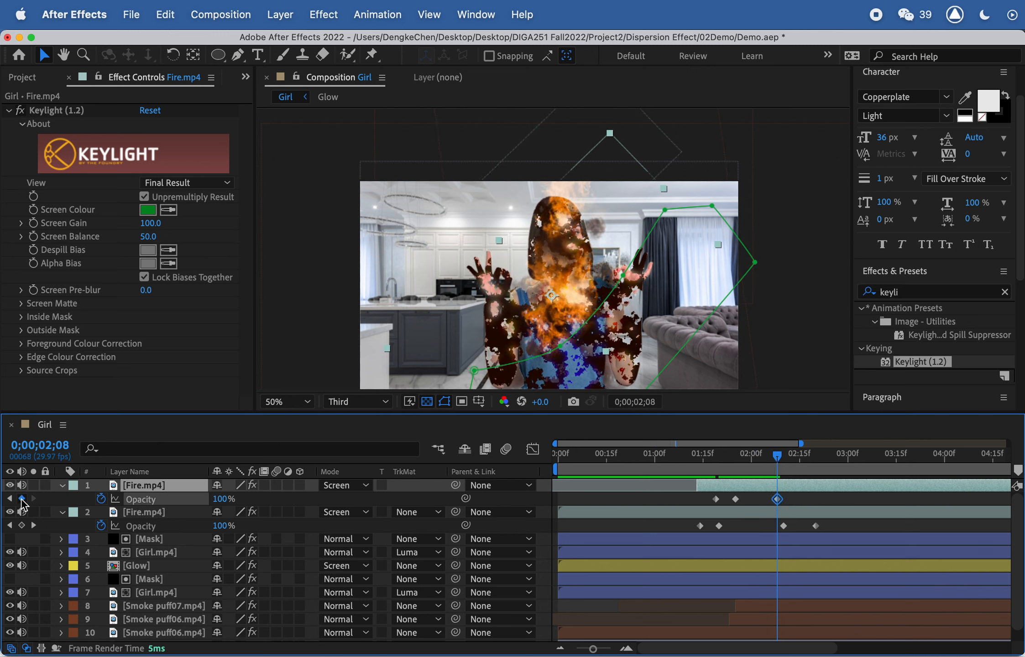
left_click_drag(779, 459, 816, 461)
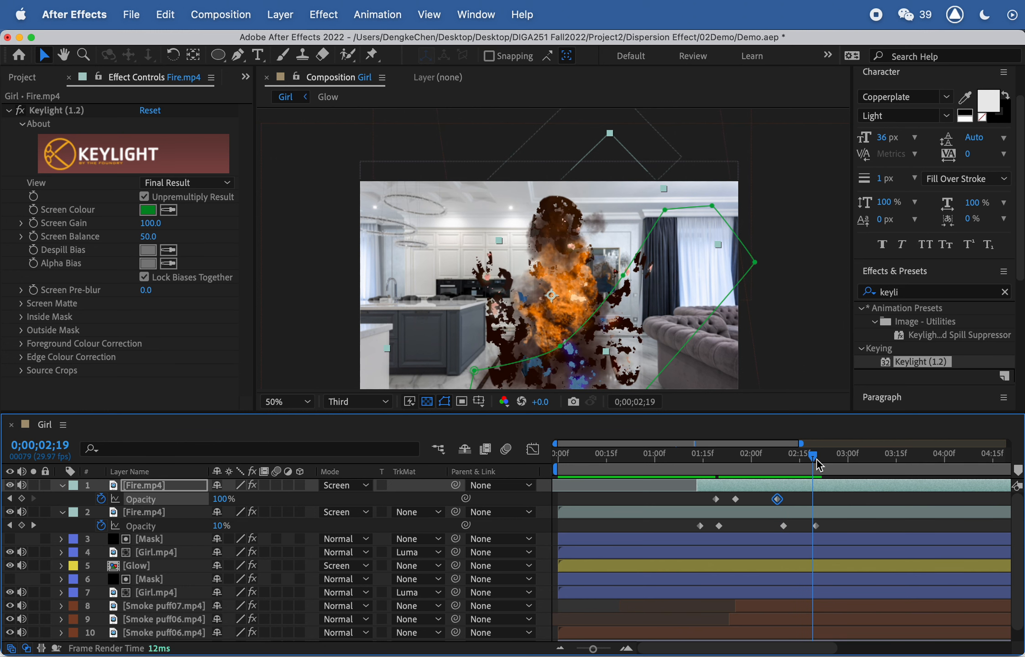
left_click_drag(218, 498, 124, 499)
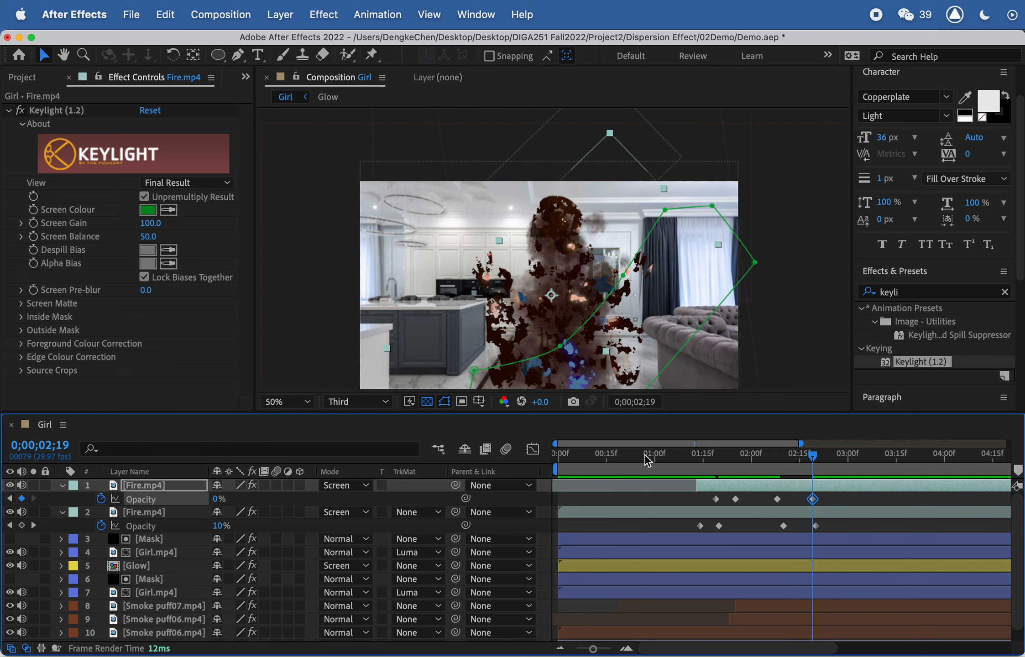
Preview the fire fades over the girl between about 1;11 and 2;20
left_click(766, 455)
left_click(703, 455)
key("space")
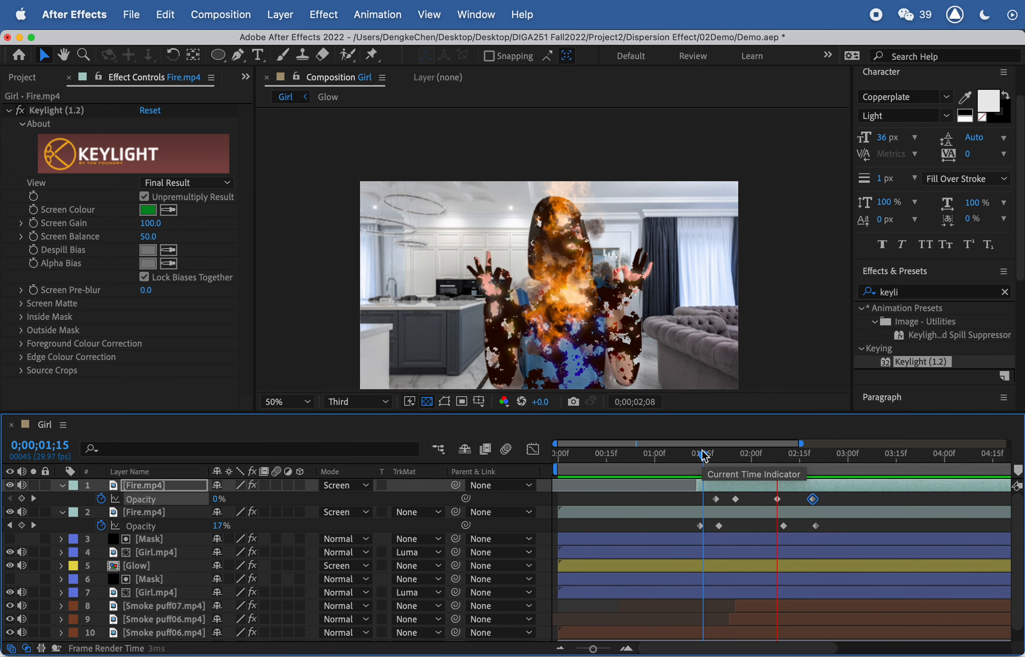
left_click_drag(713, 452, 689, 454)
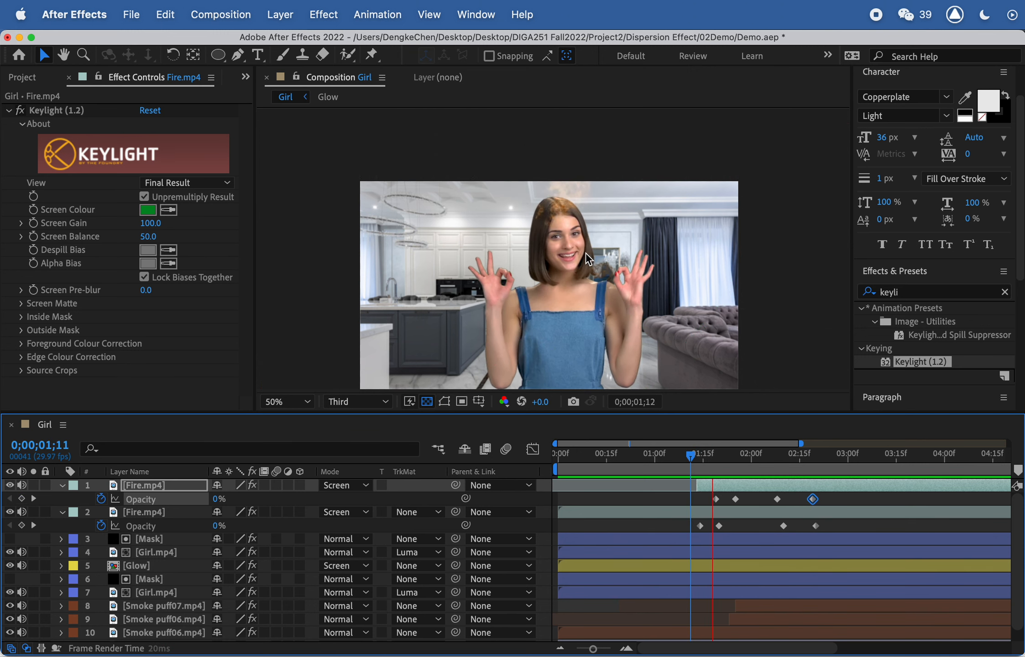
mouse_move(794, 453)
left_mouse_down()
mouse_move(761, 453)
mouse_move(776, 455)
left_mouse_up()
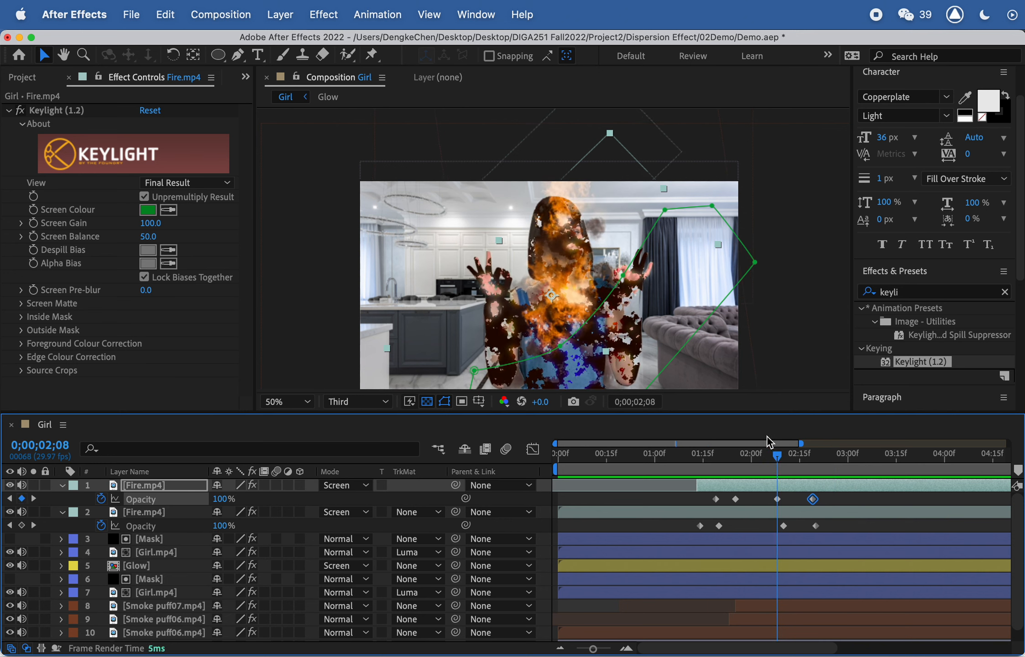
left_click(795, 458)
left_click_drag(764, 460, 820, 452)
key("space")
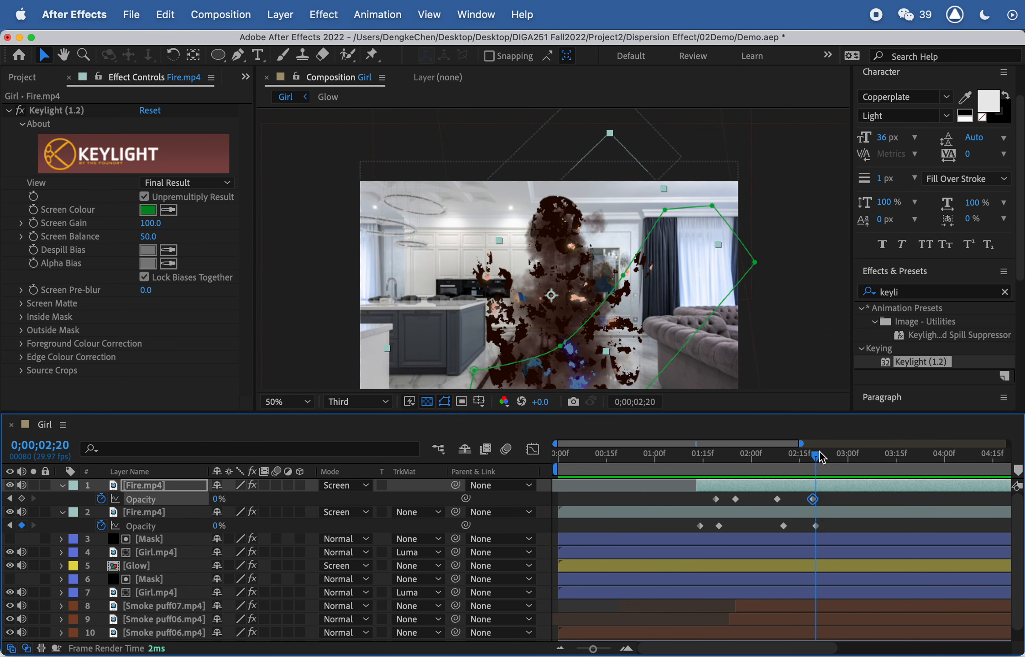
Duplicate the top Fire.mp4, remove the new copy's opacity animation and set its opacity to 100%
left_click(142, 485)
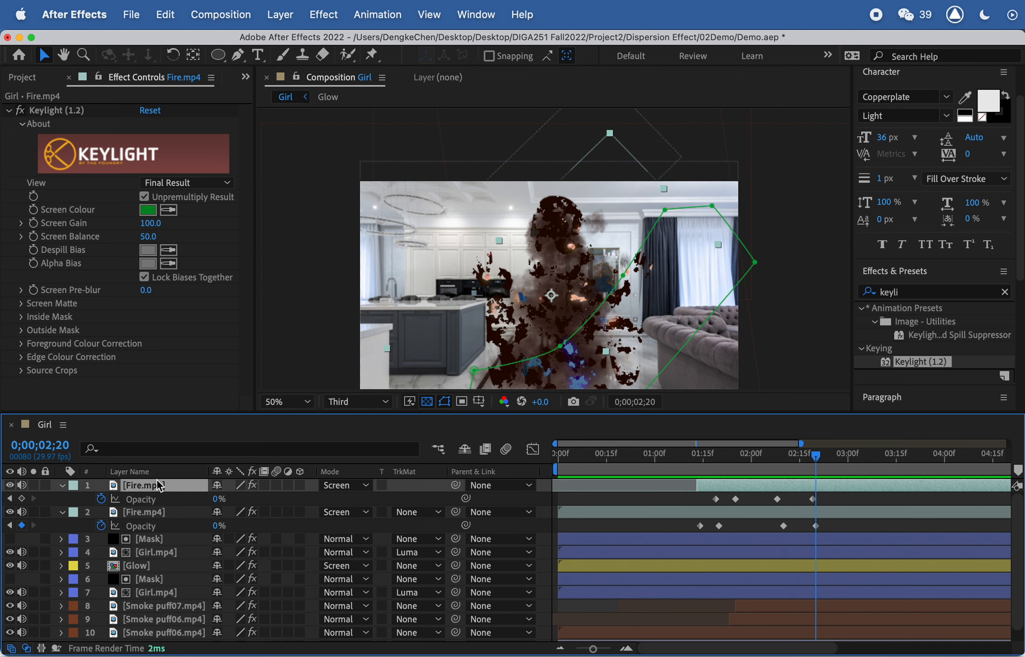
key("super+d")
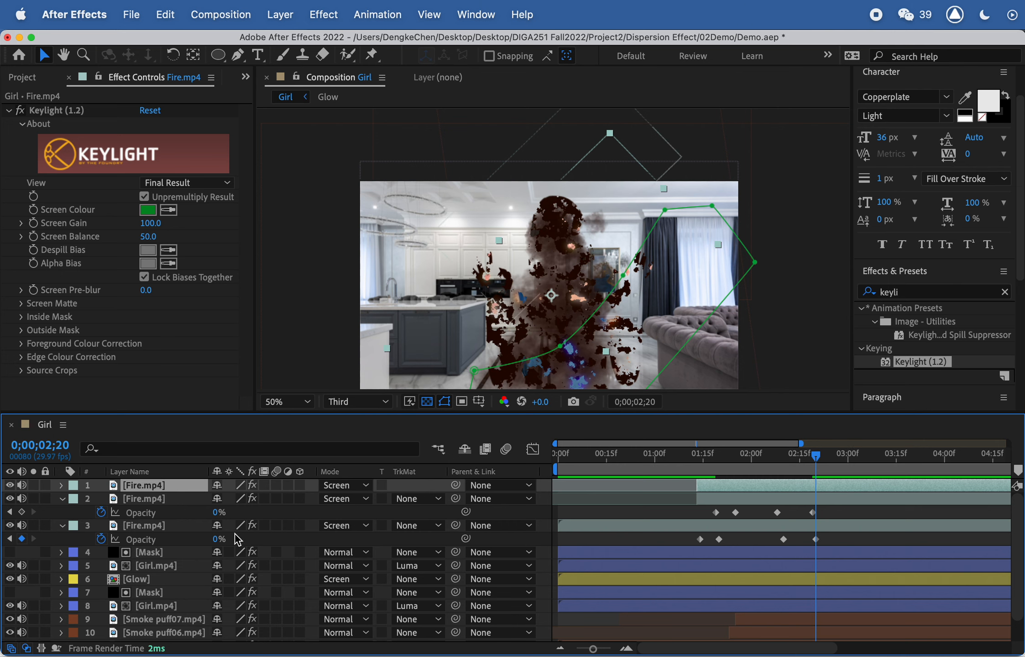
key("t")
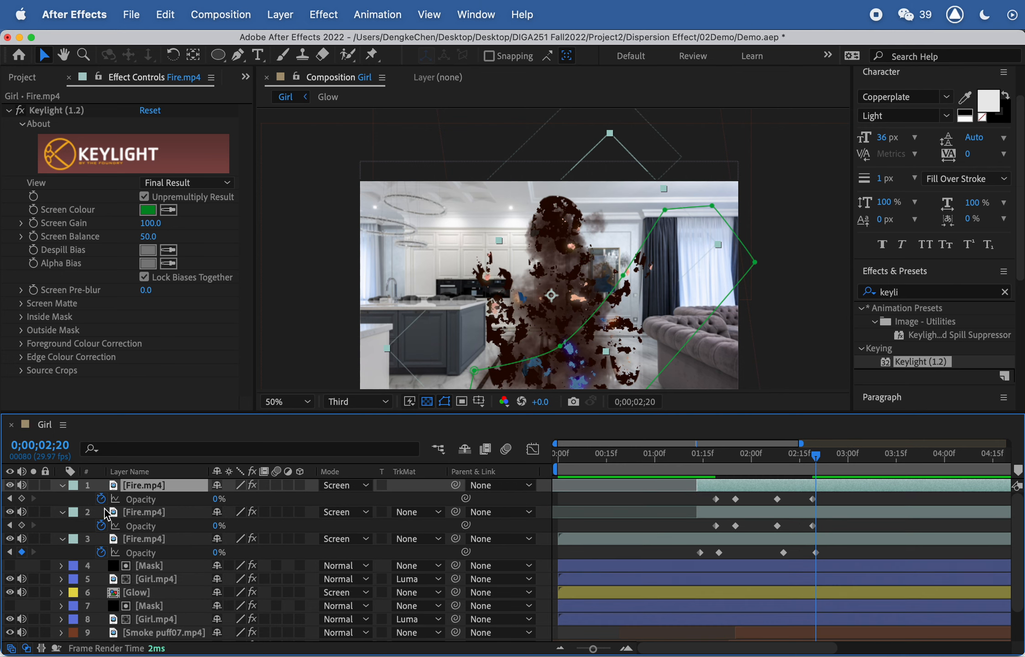
key("p")
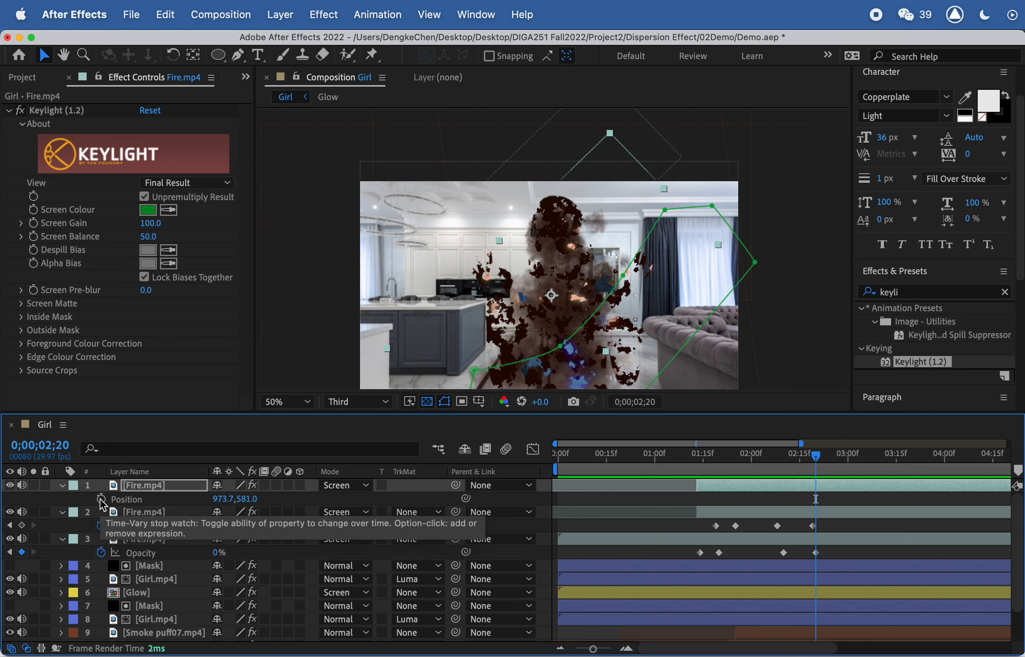
left_click(102, 498)
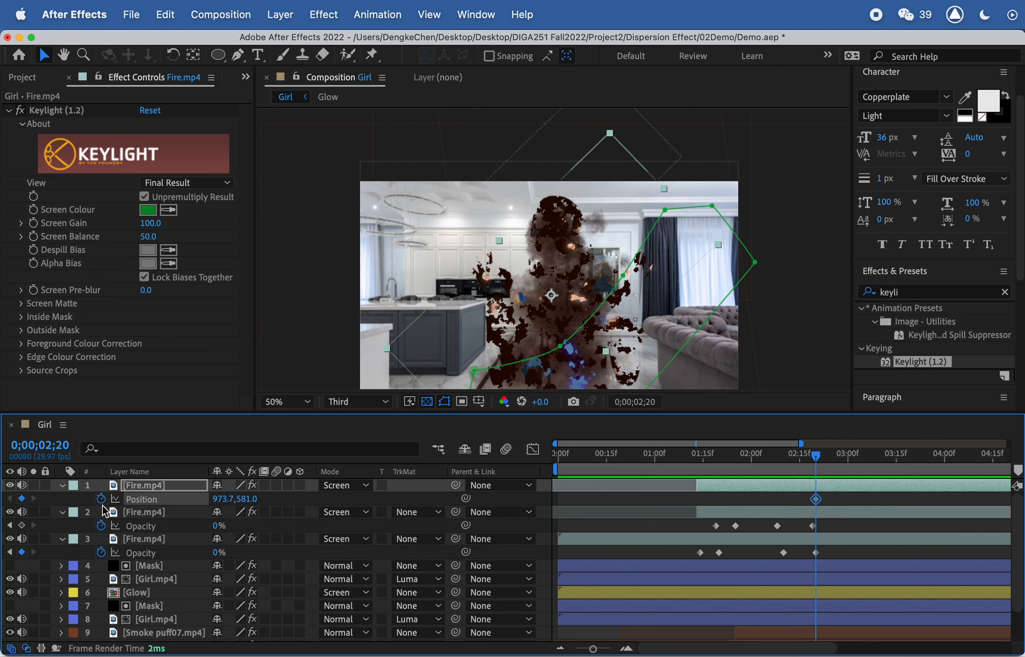
left_click(101, 499)
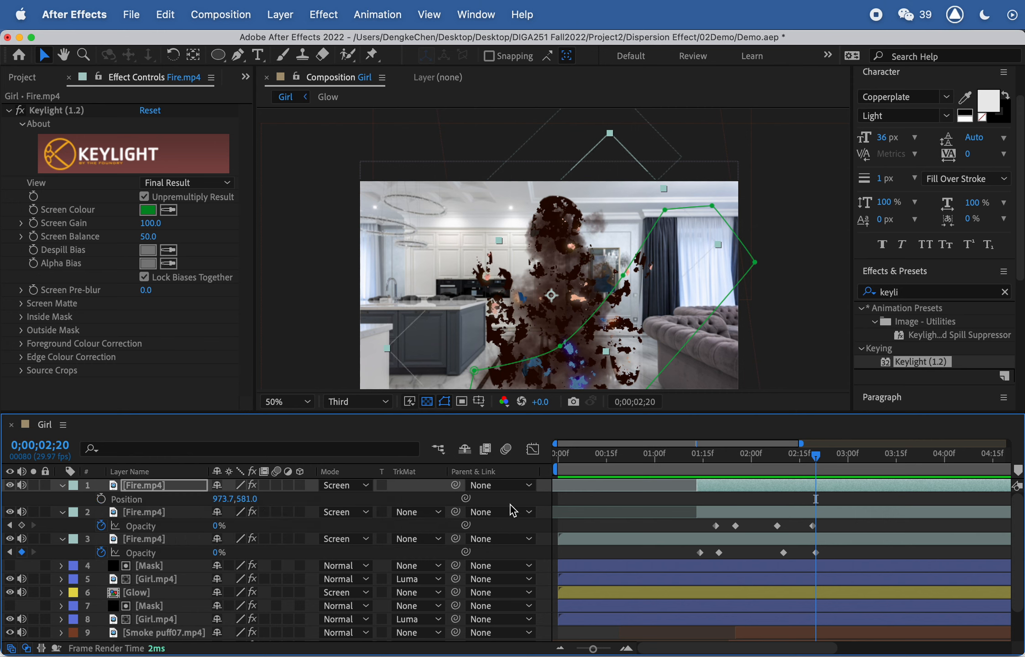
key("t")
left_click_drag(215, 498, 412, 501)
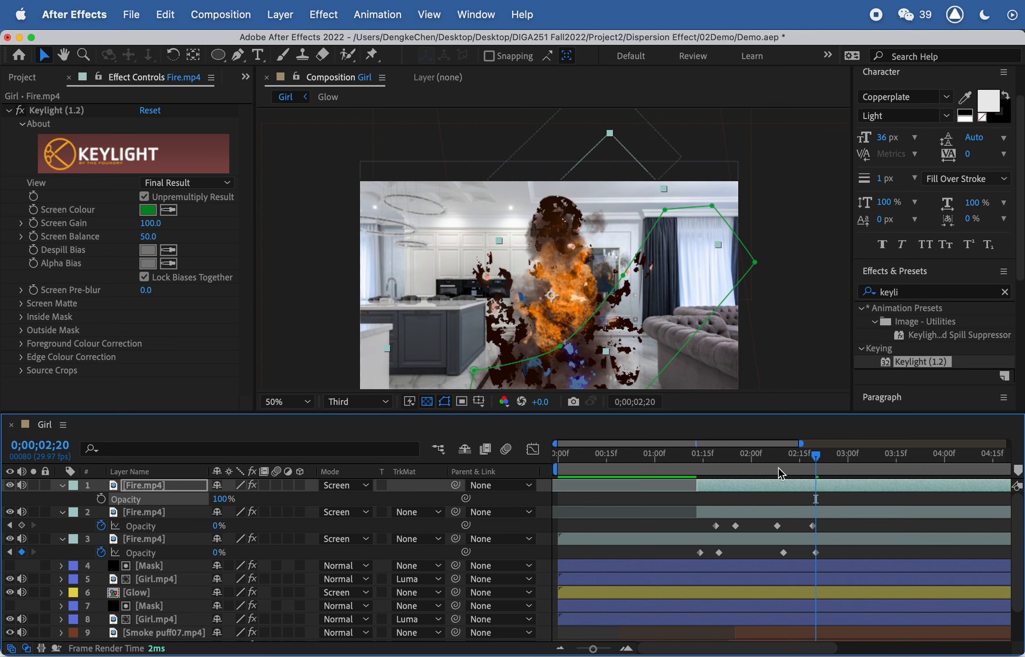
At 1;27, move the new Fire.mp4 copy down onto the girl's lower torso and rotate it to -28°
left_click_drag(697, 485, 742, 458)
left_click_drag(581, 308, 580, 338)
key("r")
left_click_drag(235, 498, 252, 499)
left_click_drag(551, 327, 552, 328)
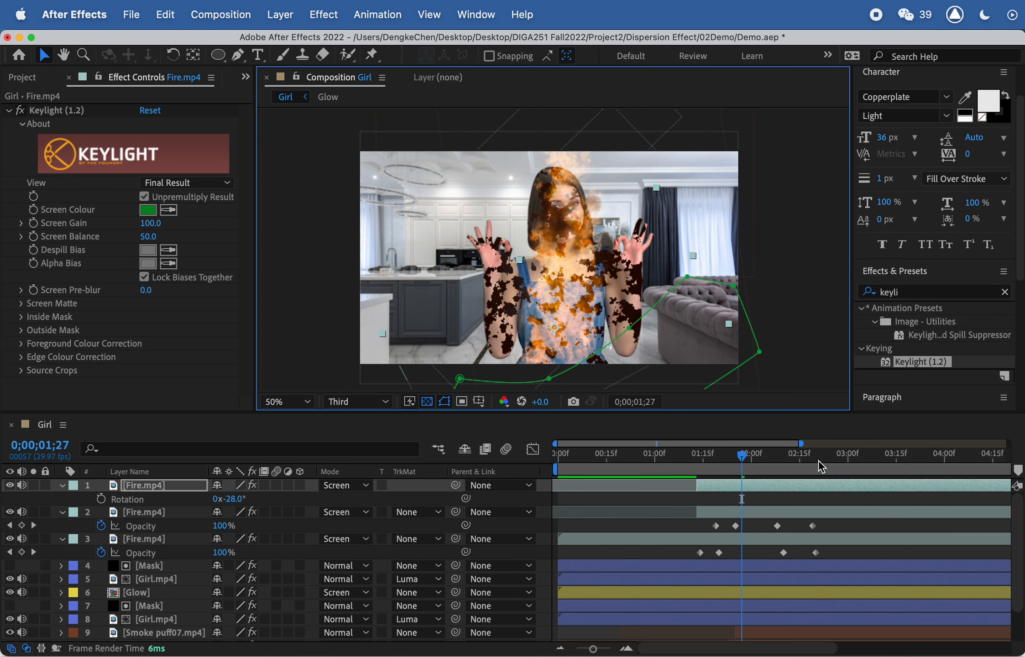
Copy the four opacity keyframes of the second Fire.mp4 layer and paste them onto the top copy at 1;23
left_click_drag(761, 464, 732, 453)
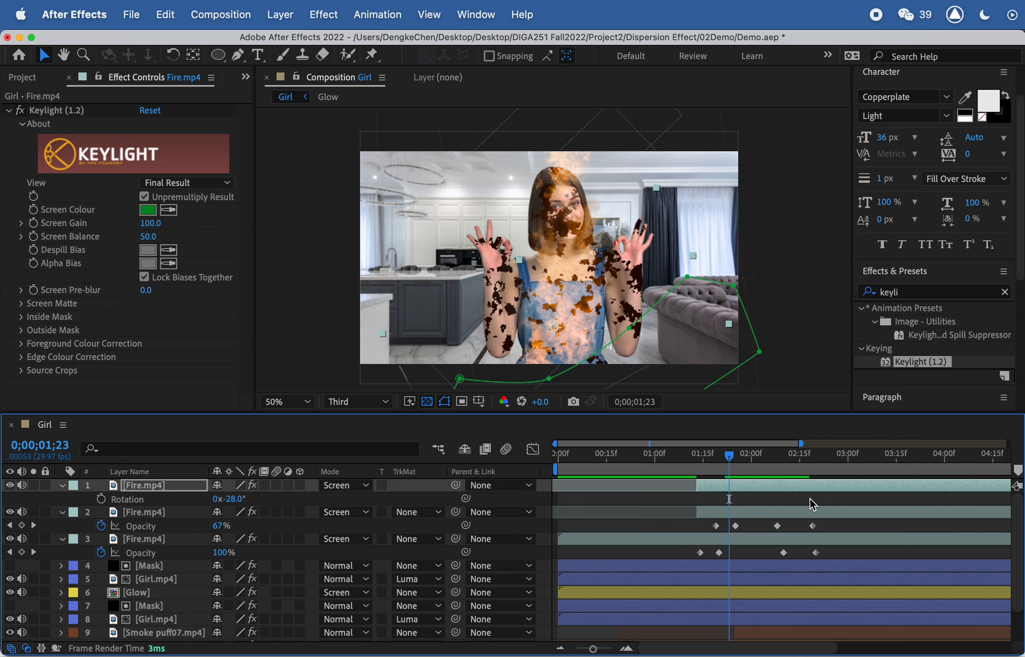
left_click(776, 513)
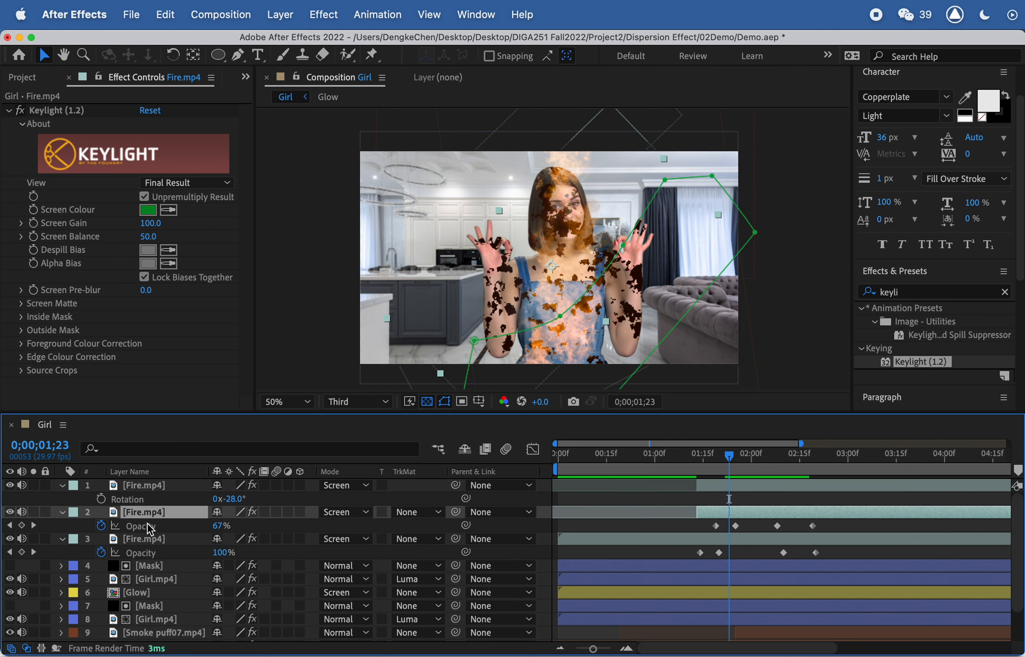
left_click_drag(827, 522, 725, 534)
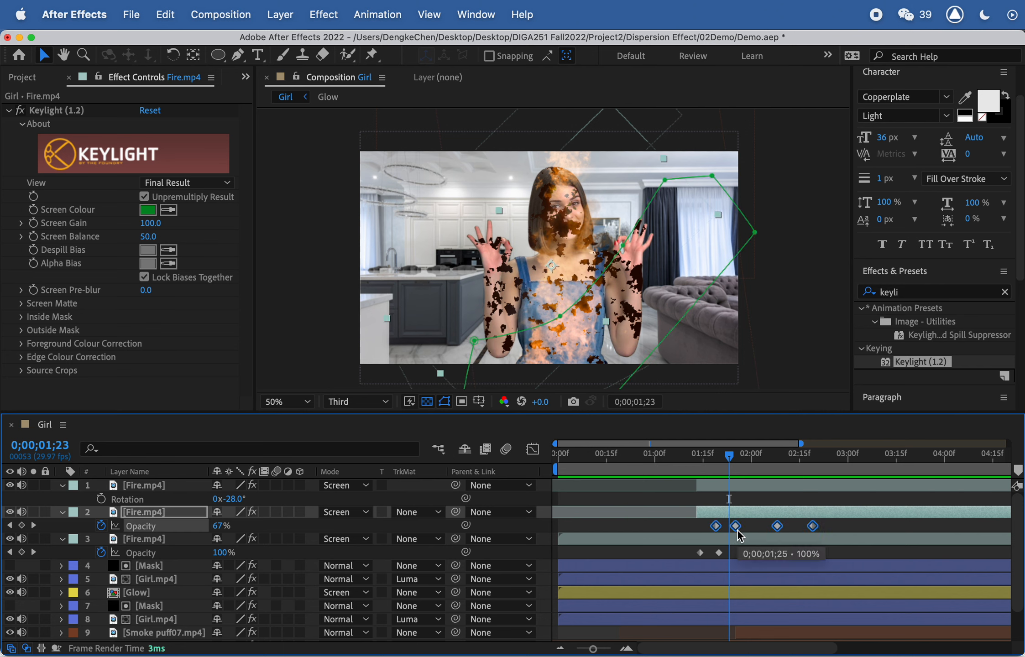
left_click(736, 486)
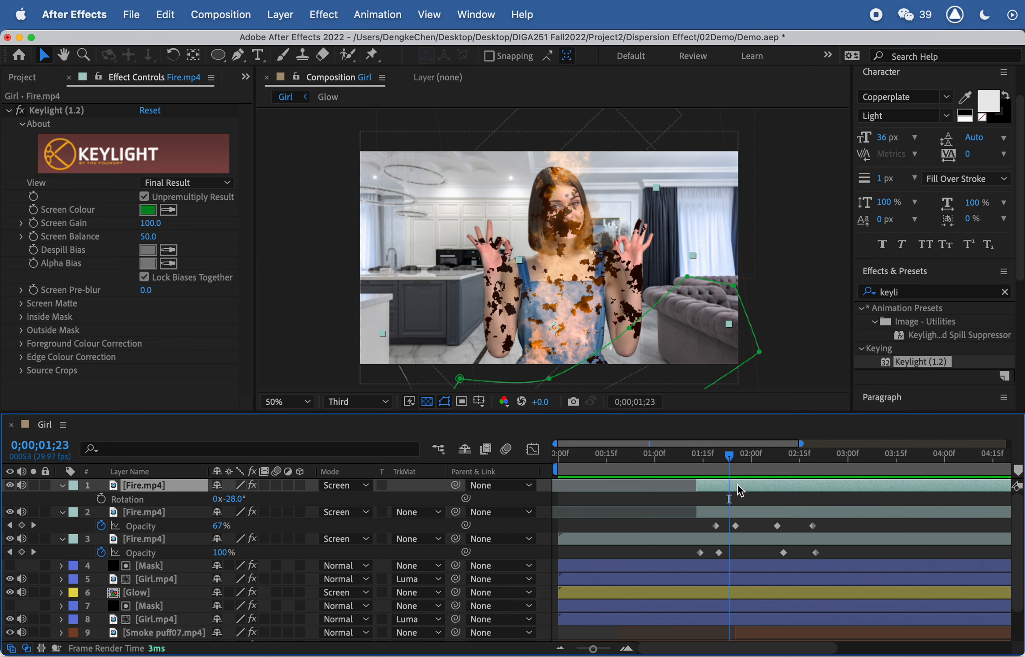
key("super+v")
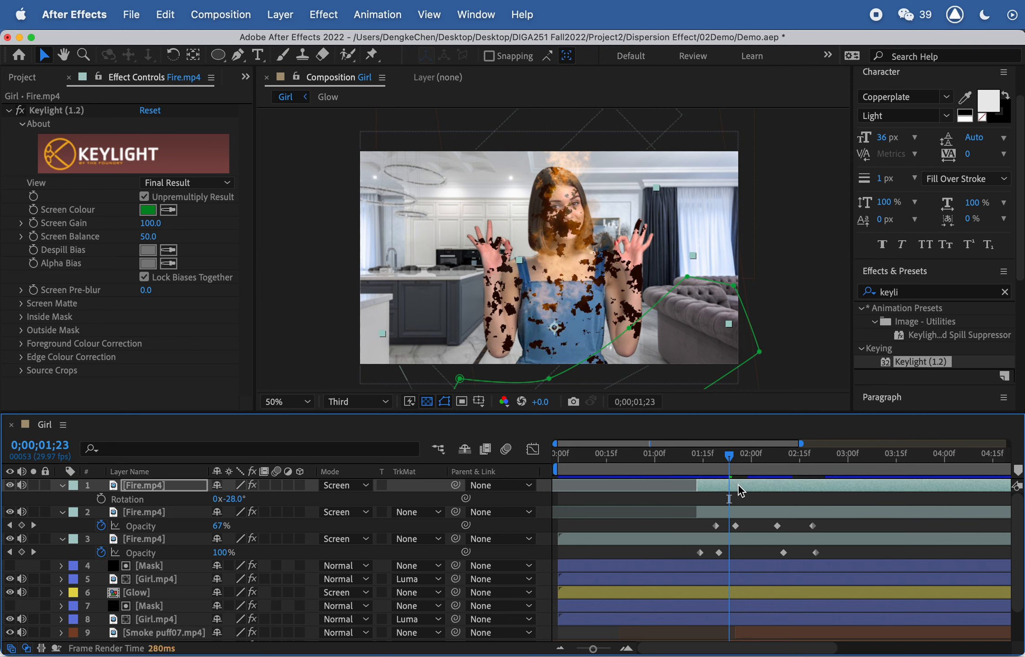
Stagger the opacity keyframes of the three Fire.mp4 layers, with the top copy's fade-in starting at about 1;22, and preview the flames
left_click_drag(729, 458, 742, 461)
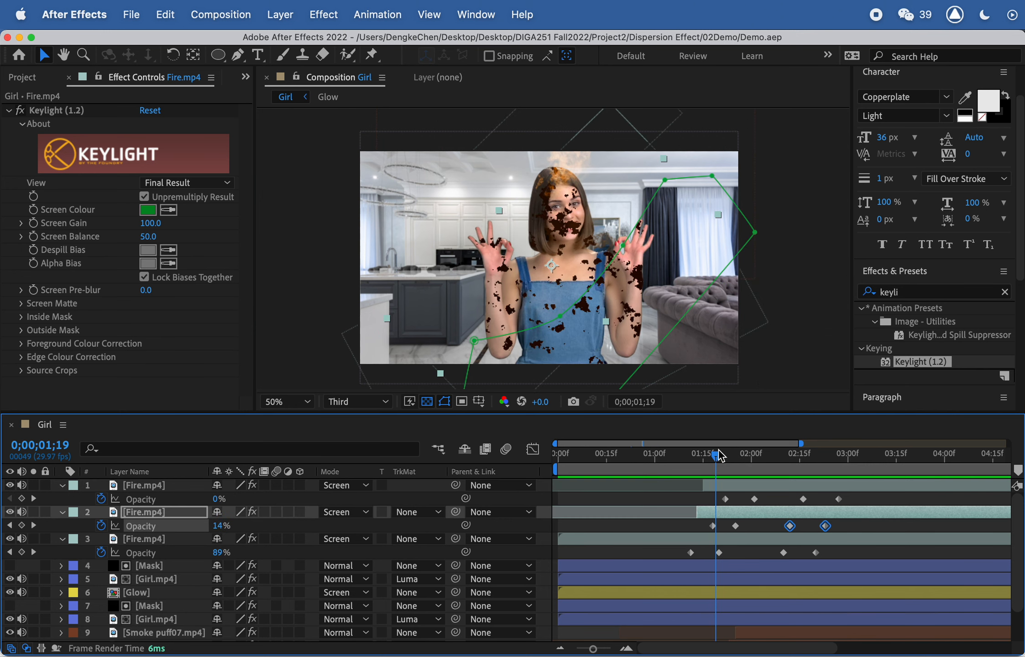
left_click_drag(718, 450, 747, 456)
key("space")
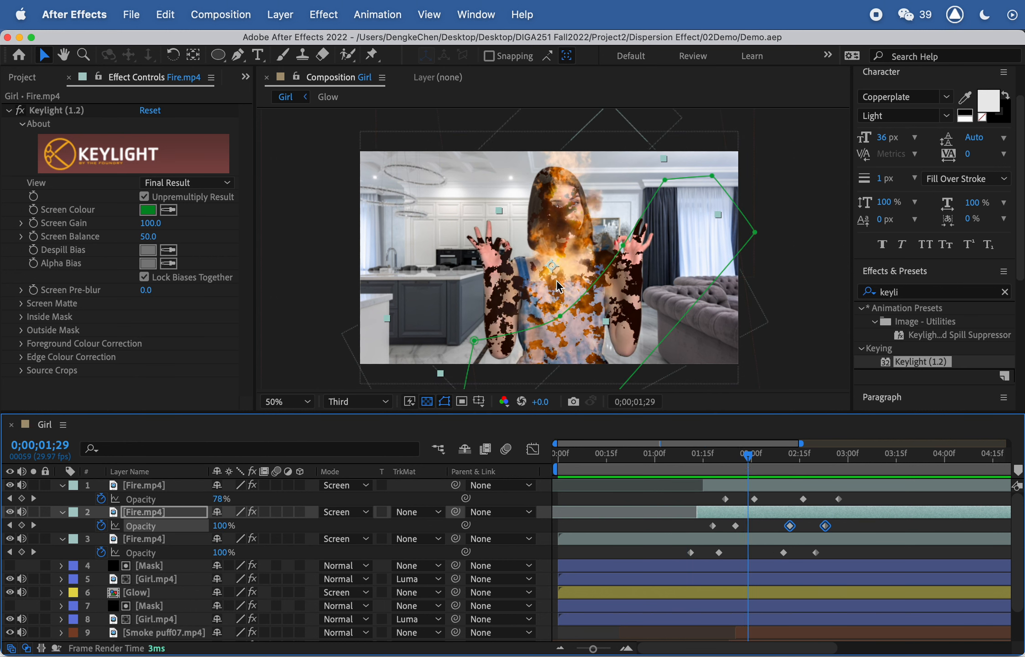
Duplicate the top Fire.mp4, place the copy over the girl's raised hand near the curtains at about 1374, 465, and scale it to 41%
left_click(156, 486)
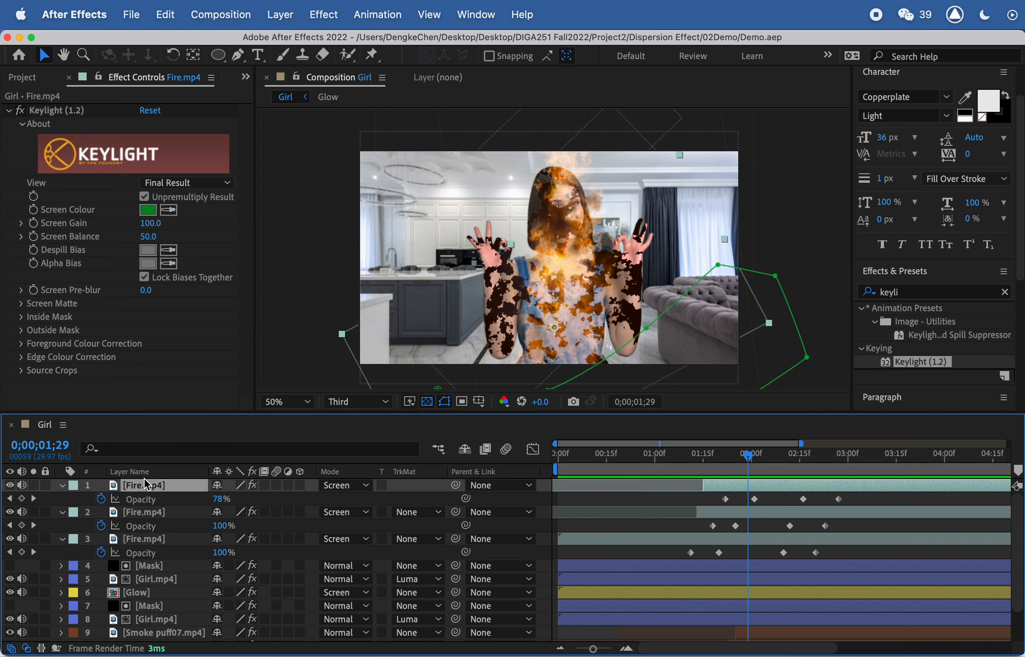
key("super+d")
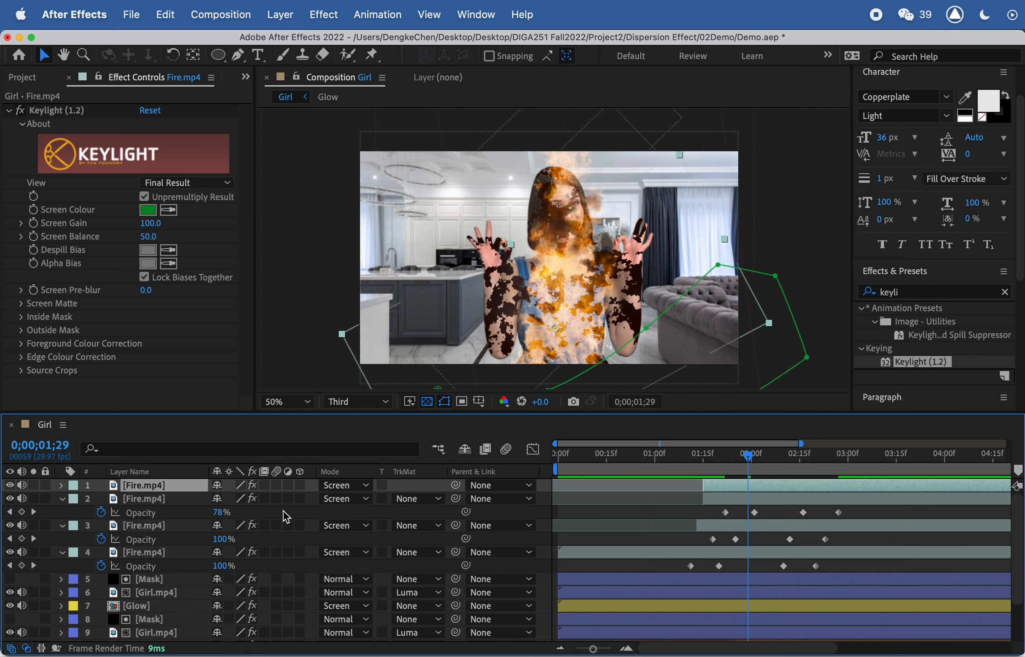
key("p")
left_click_drag(579, 306, 654, 224)
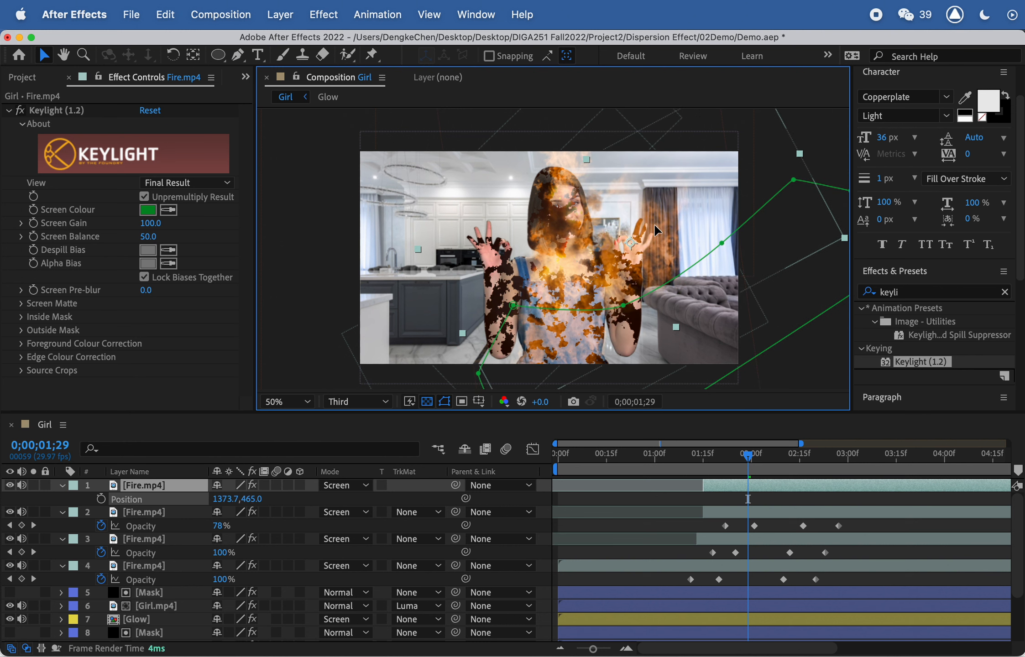
key("s")
left_click_drag(266, 498, 217, 500)
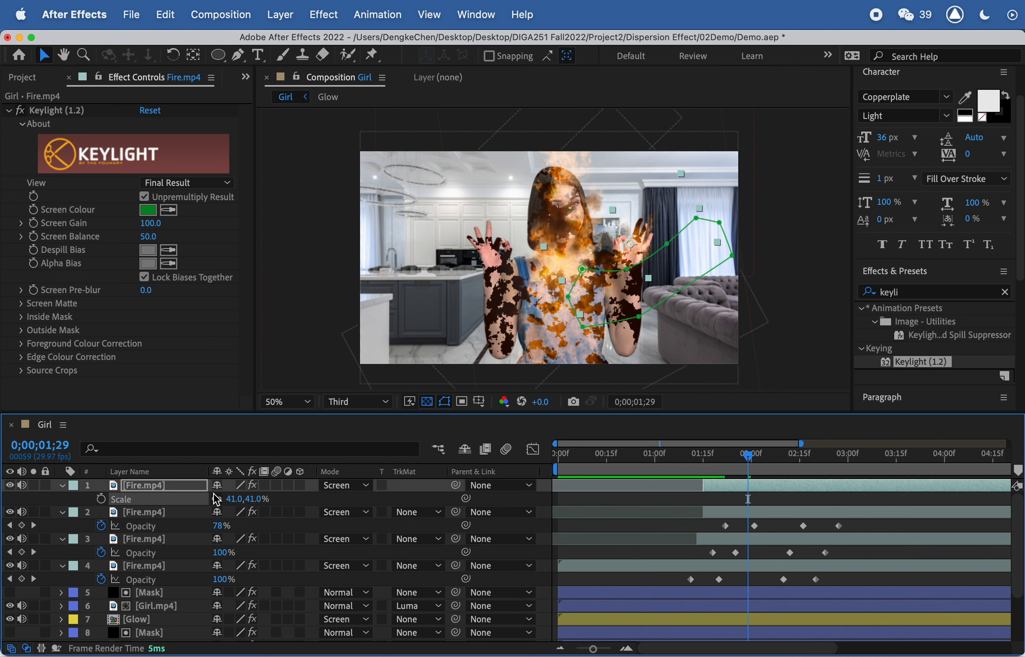
Shift the hand fire's opacity keyframes earlier to run from about 1;19 to 2;24 and preview the timing
key("t")
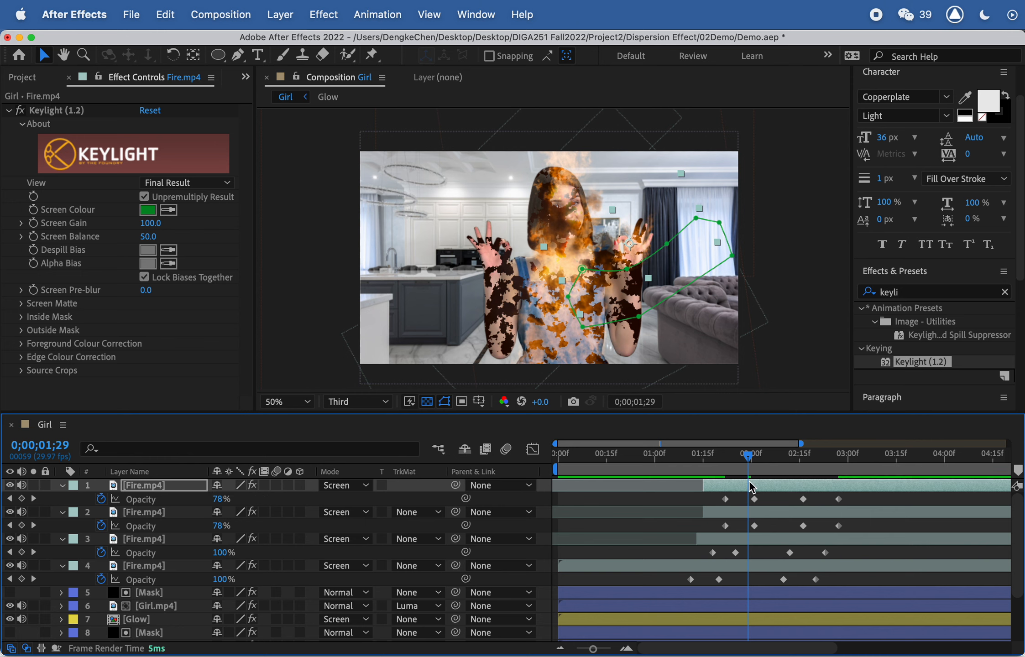
left_click_drag(747, 455, 714, 455)
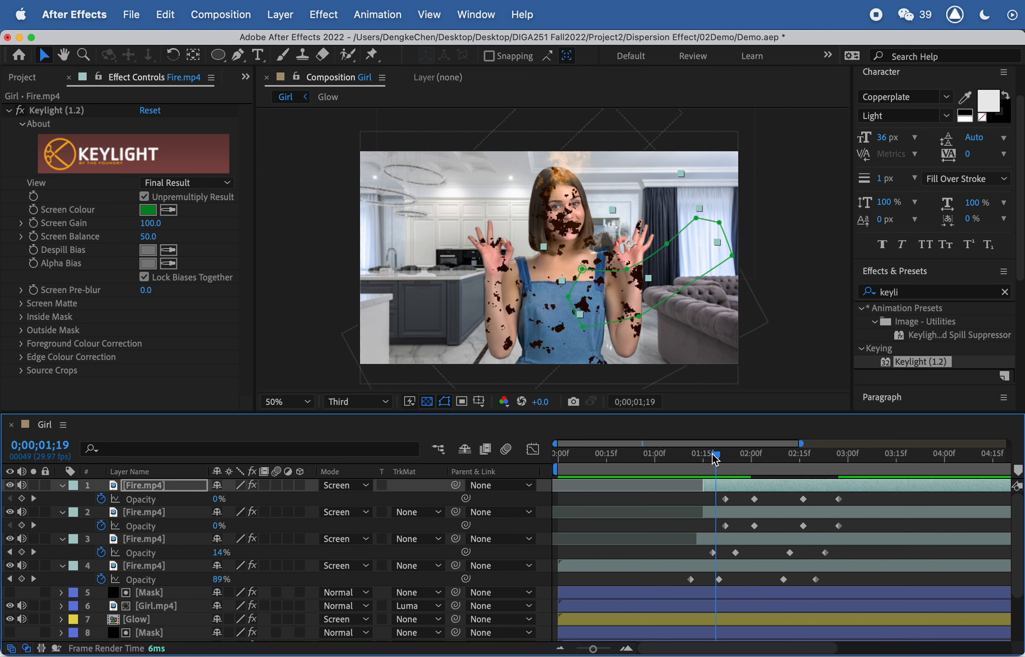
left_click_drag(856, 498, 708, 505)
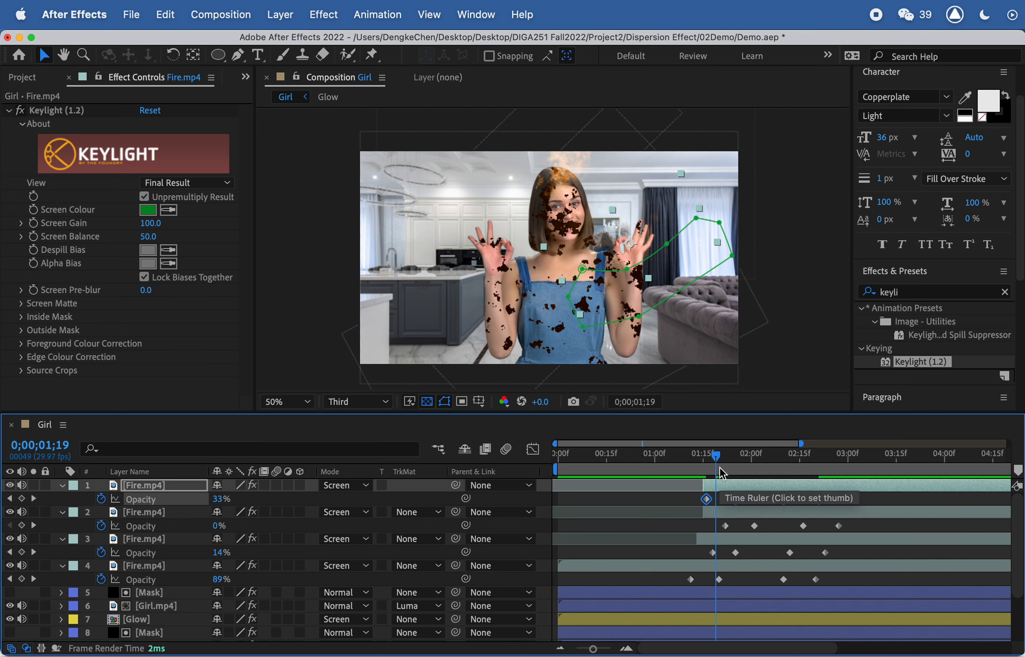
left_click(719, 456)
left_click_drag(724, 457, 764, 456)
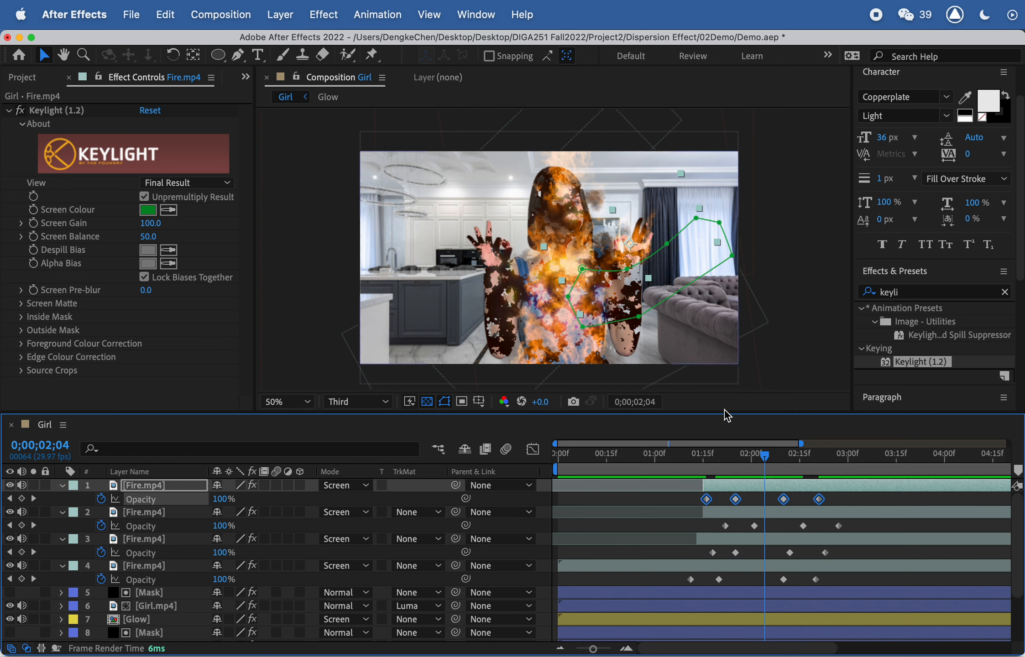
mouse_move(708, 485)
left_mouse_down()
mouse_move(806, 486)
mouse_move(603, 503)
mouse_move(716, 506)
left_mouse_up()
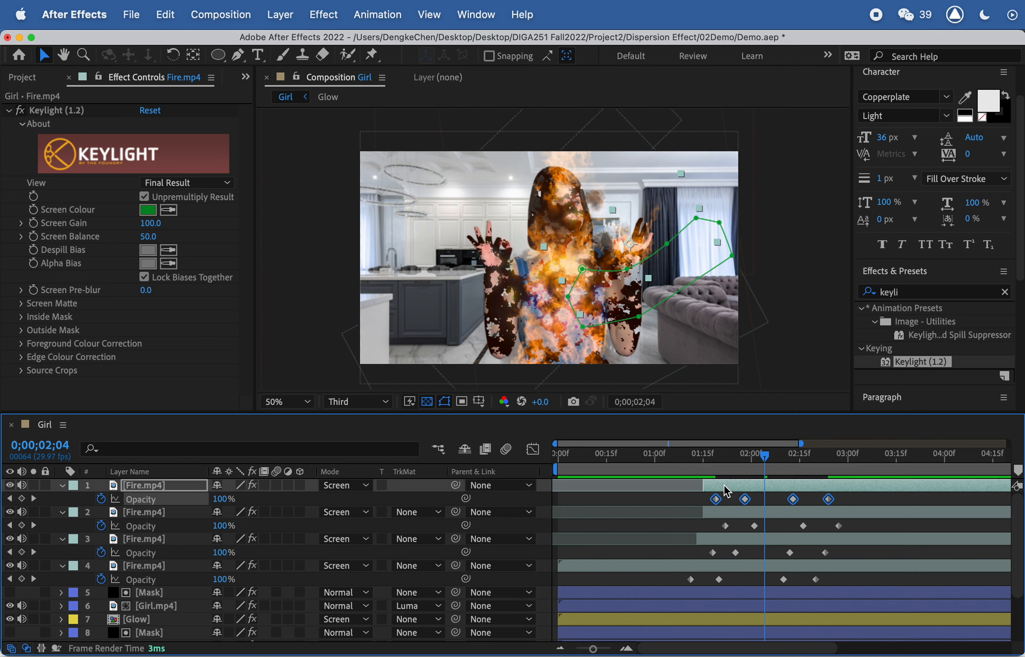
left_click_drag(735, 460, 714, 444)
key("space")
key("space")
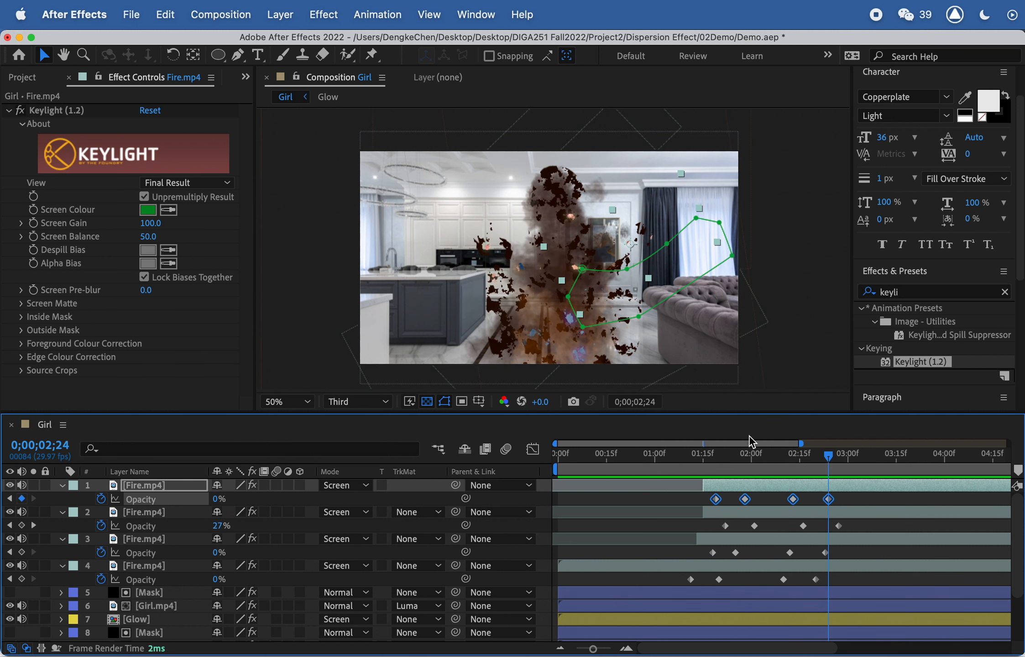
Set the rotation of the fire on the hand near the curtains to -11° and preview the flames
left_click(757, 456)
key("r")
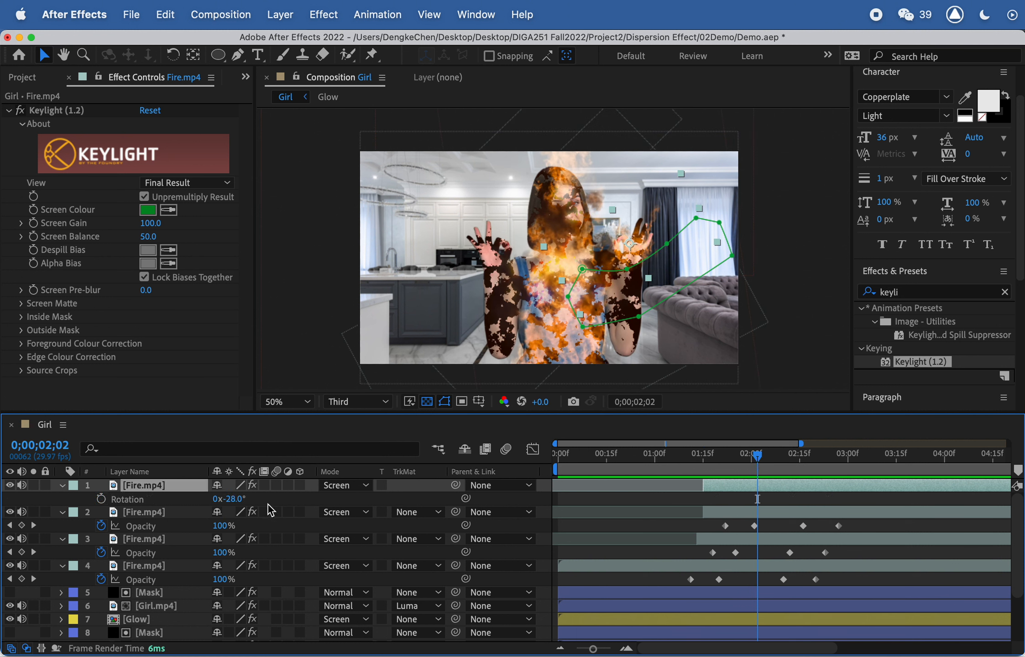
left_click_drag(242, 502, 249, 502)
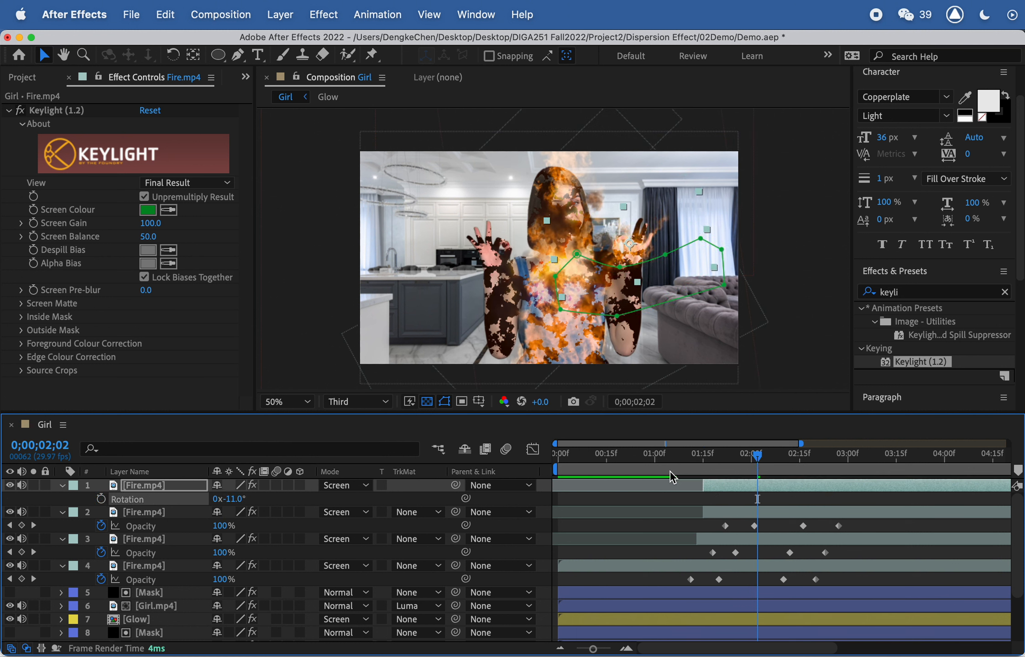
left_click(730, 455)
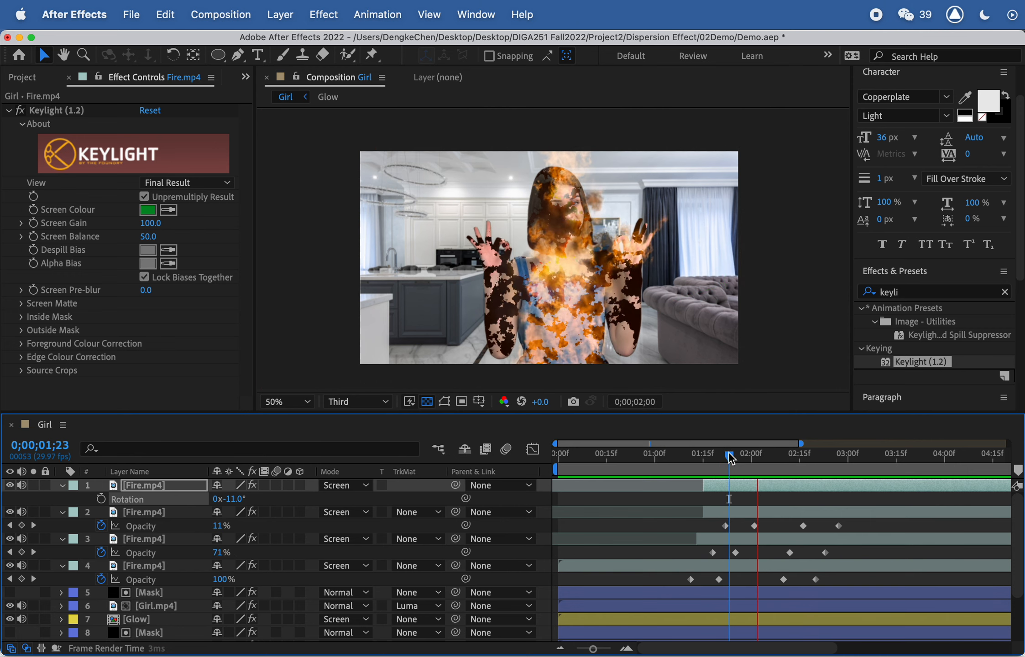
key("space")
left_click_drag(742, 457, 731, 453)
key("space")
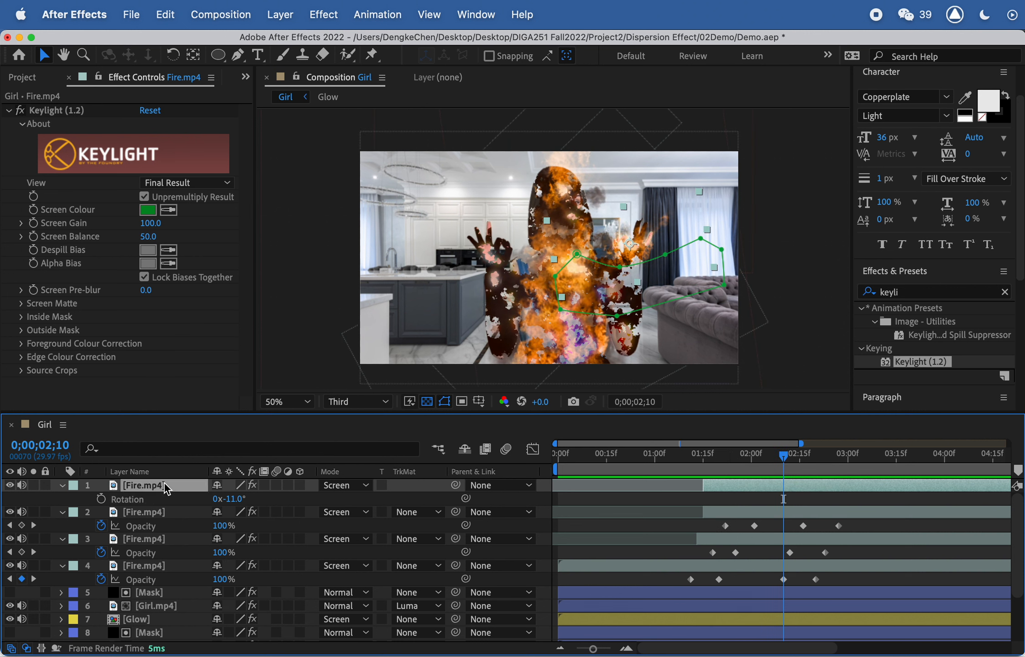
Duplicate the top Fire.mp4 onto the forearm beside the sofa and shift the copy so its fade-in starts at about 1;20
key("super+d")
left_click_drag(662, 246, 645, 321)
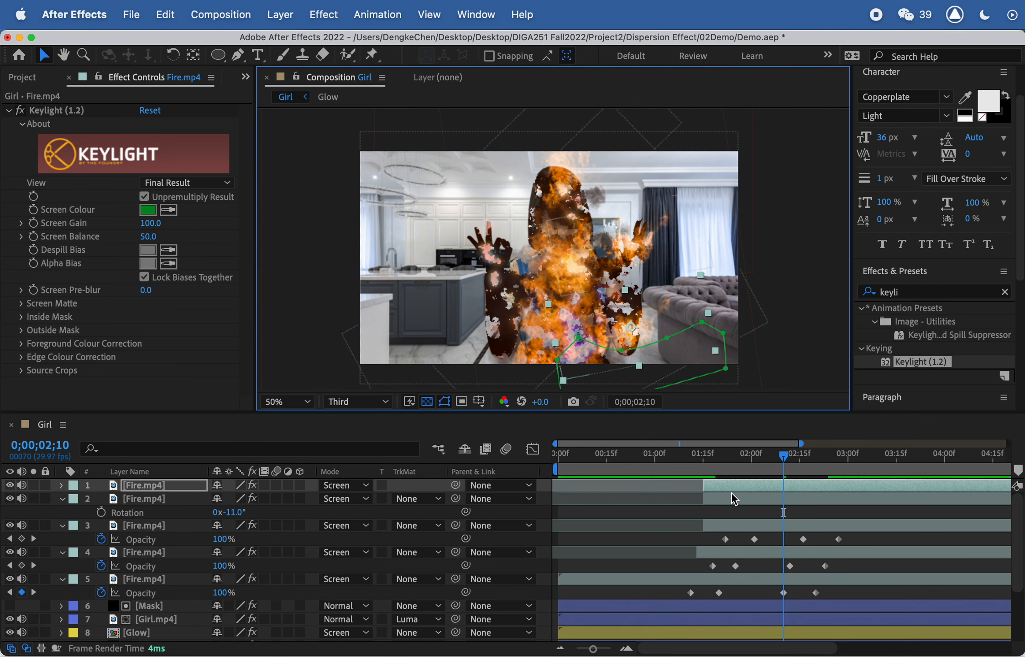
left_click_drag(700, 484, 721, 505)
key("t")
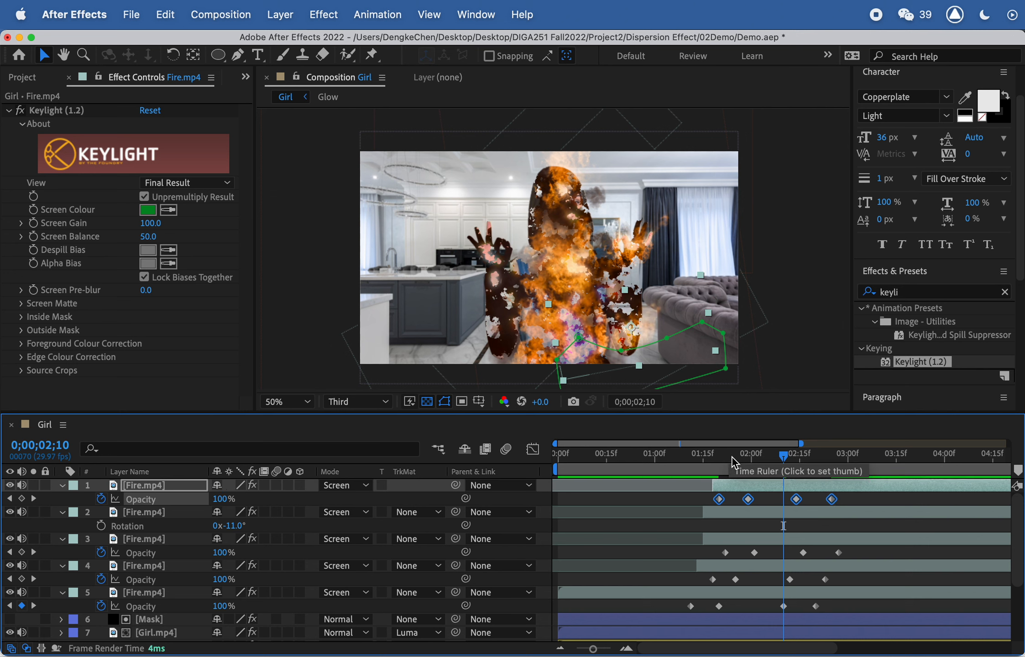
left_click(716, 456)
key("space")
key("space")
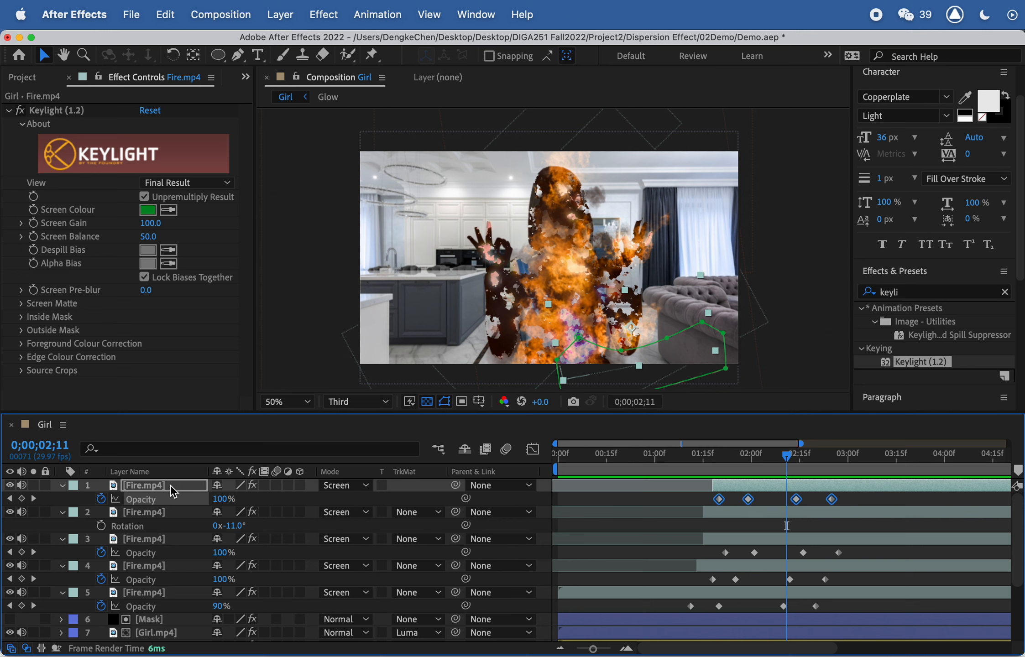
Nudge the fire into place on the forearm beside the sofa and set its rotation to -46°
left_click_drag(648, 327, 642, 326)
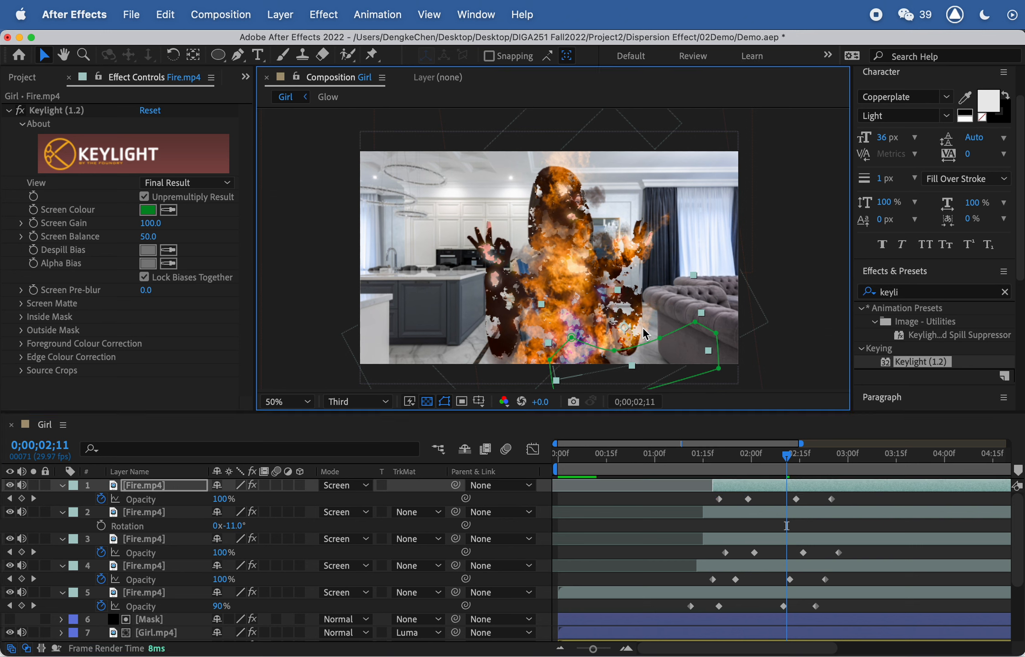
key("r")
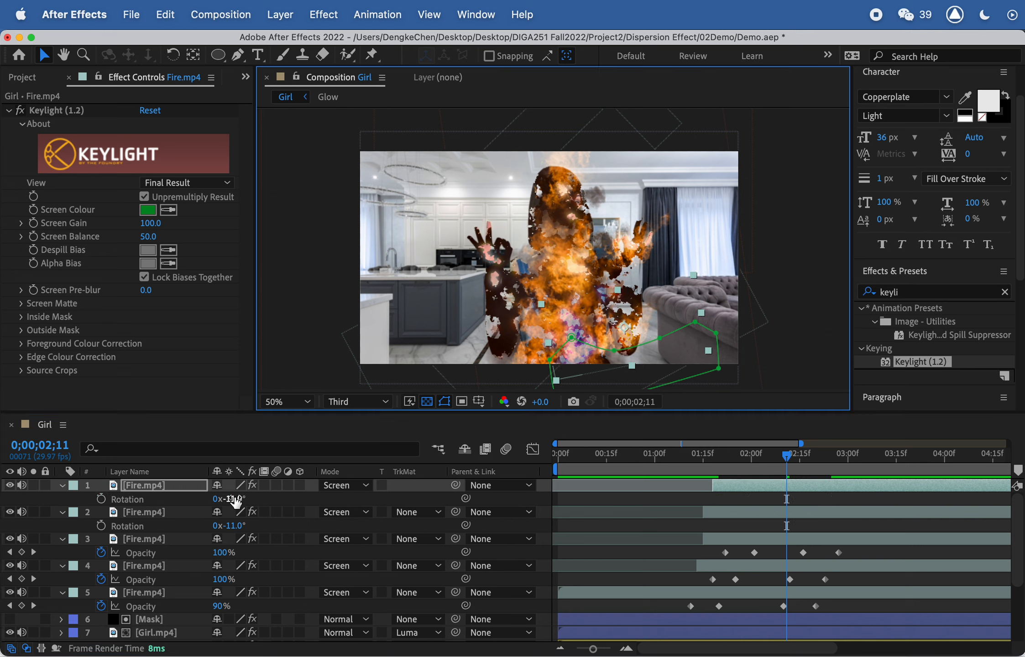
left_click_drag(235, 499, 183, 492)
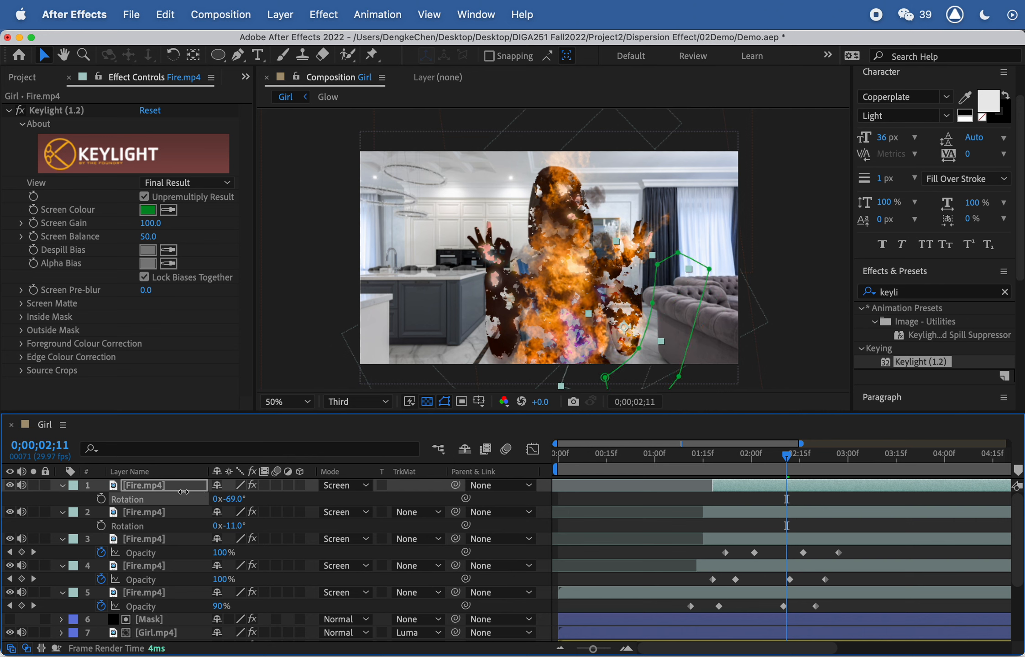
left_click_drag(617, 332, 613, 328)
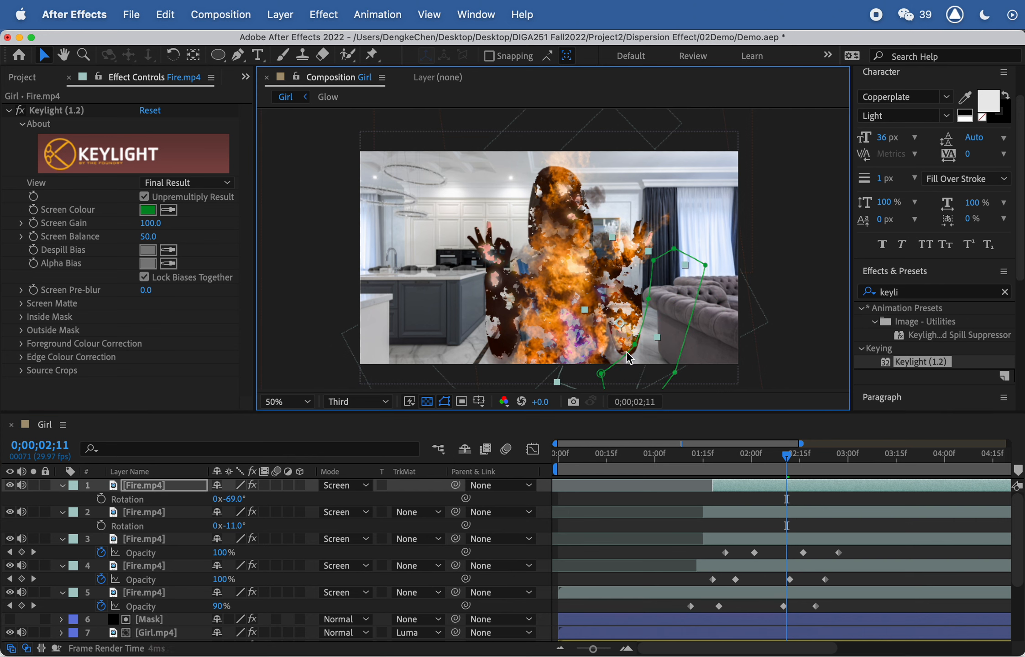
left_click_drag(723, 455, 709, 456)
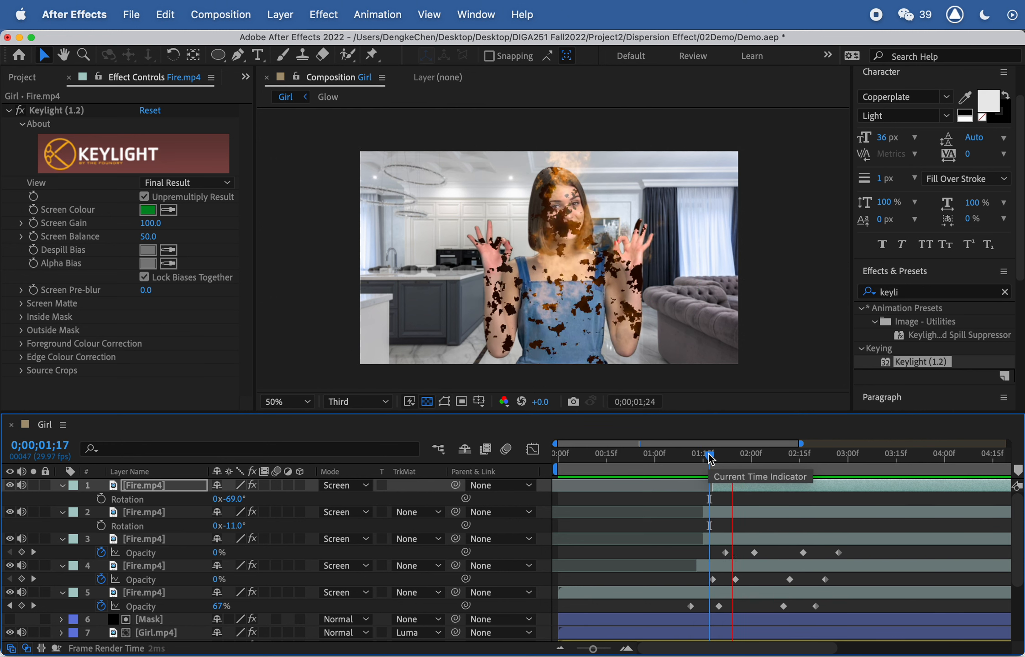
key("space")
left_click_drag(631, 331, 628, 328)
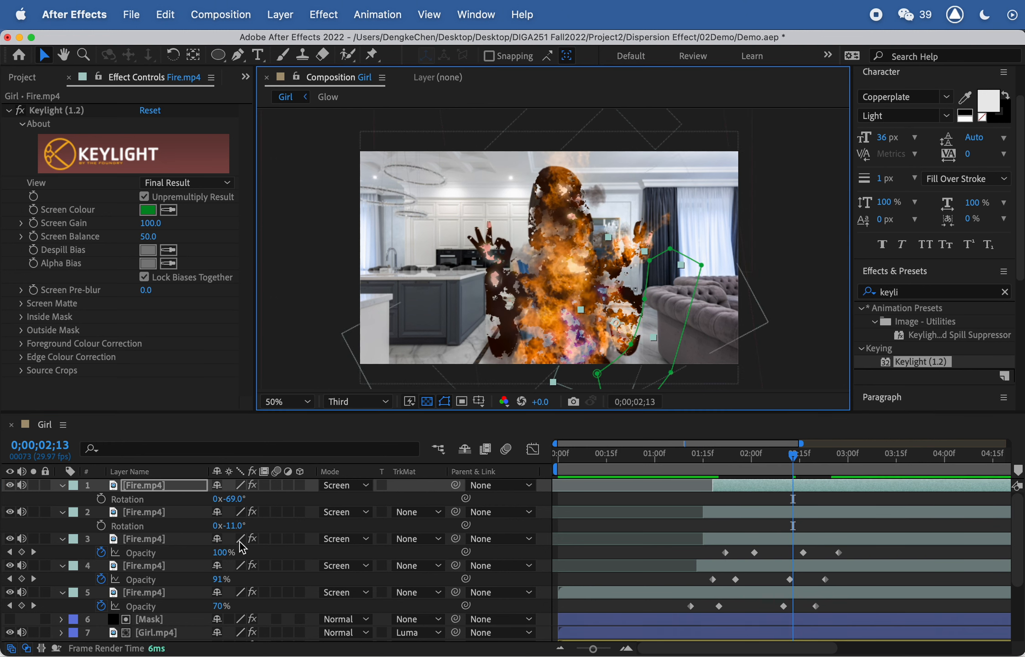
left_click_drag(233, 500, 255, 499)
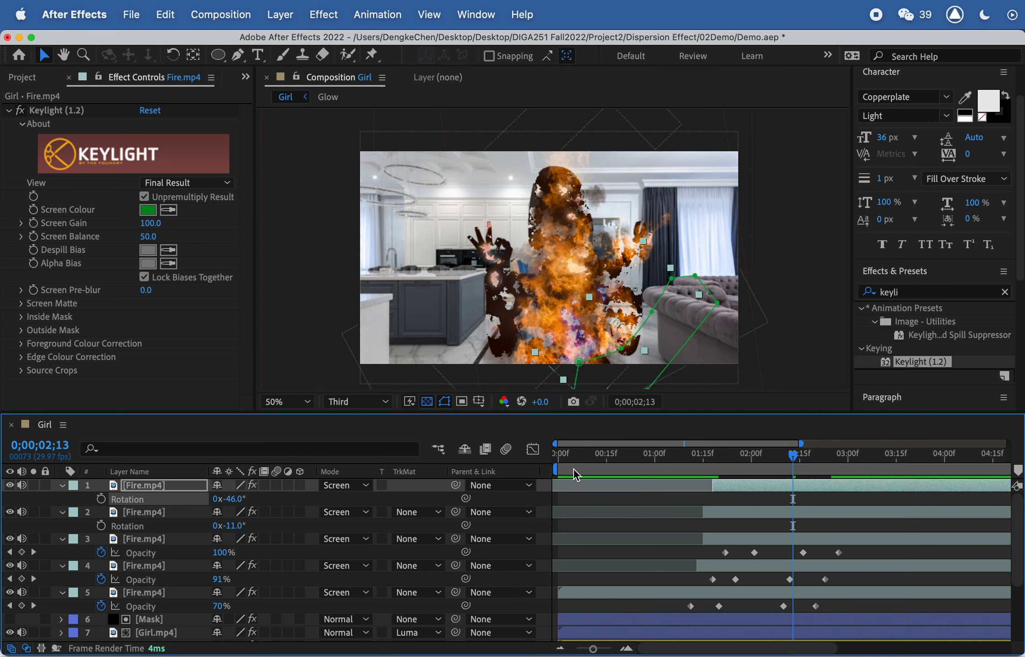
Play back the fire on the hand and forearm from about 1;16 to check its angle and timing
left_click(706, 454)
key("space")
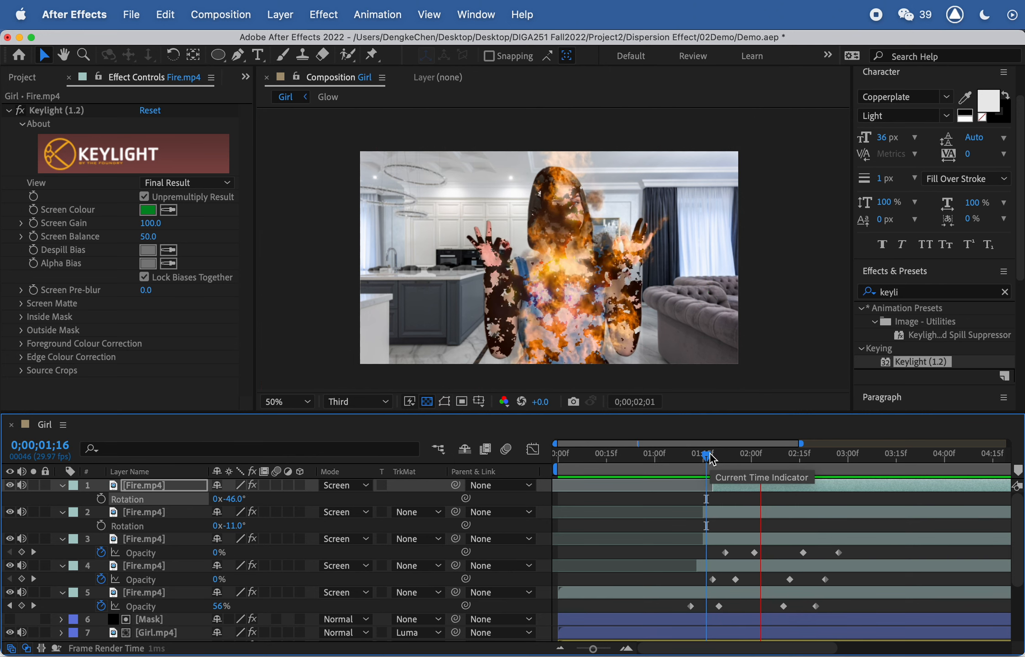
key("space")
left_click(712, 454)
key("space")
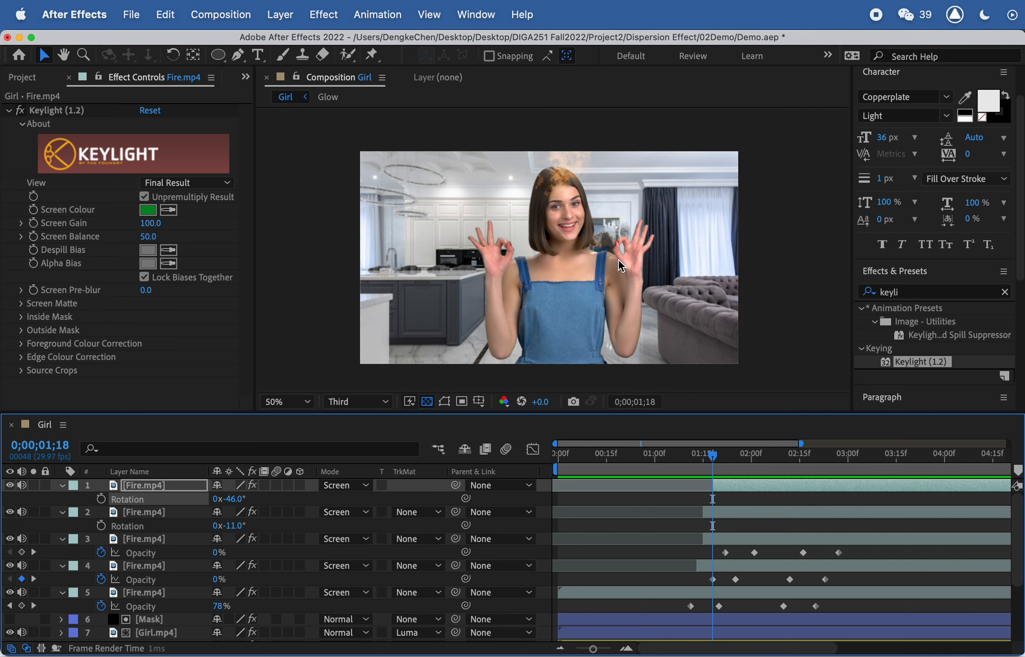
key("space")
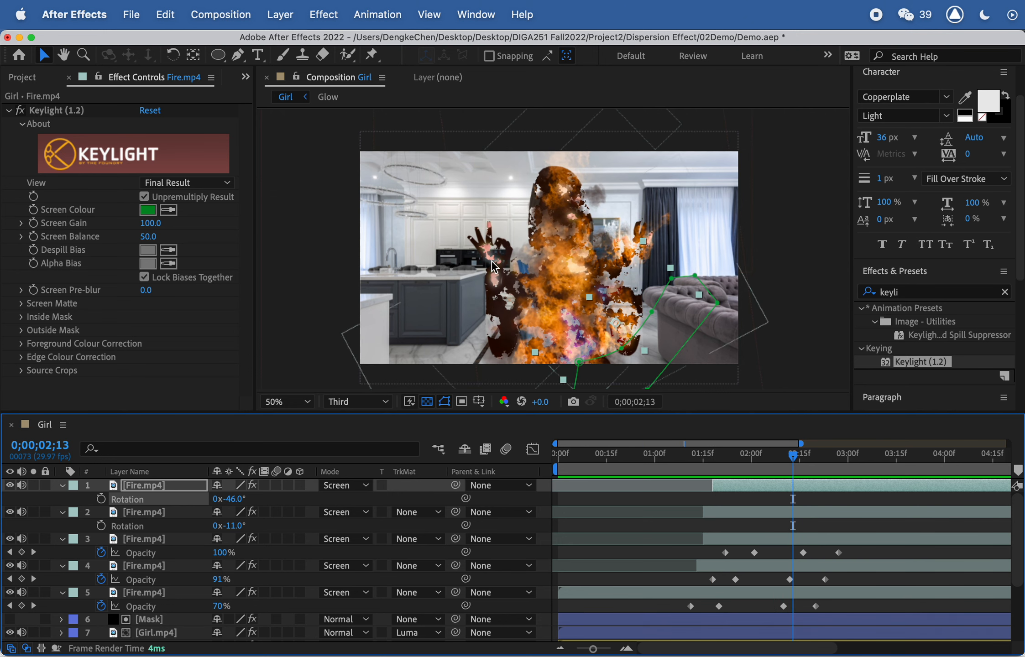
Duplicate the forearm fire onto the raised hand on the kitchen counter side and shift its opacity keyframes to run from about 1;14 to 2;19
mouse_move(738, 458)
left_mouse_down()
mouse_move(704, 455)
mouse_move(736, 457)
mouse_move(719, 458)
left_mouse_up()
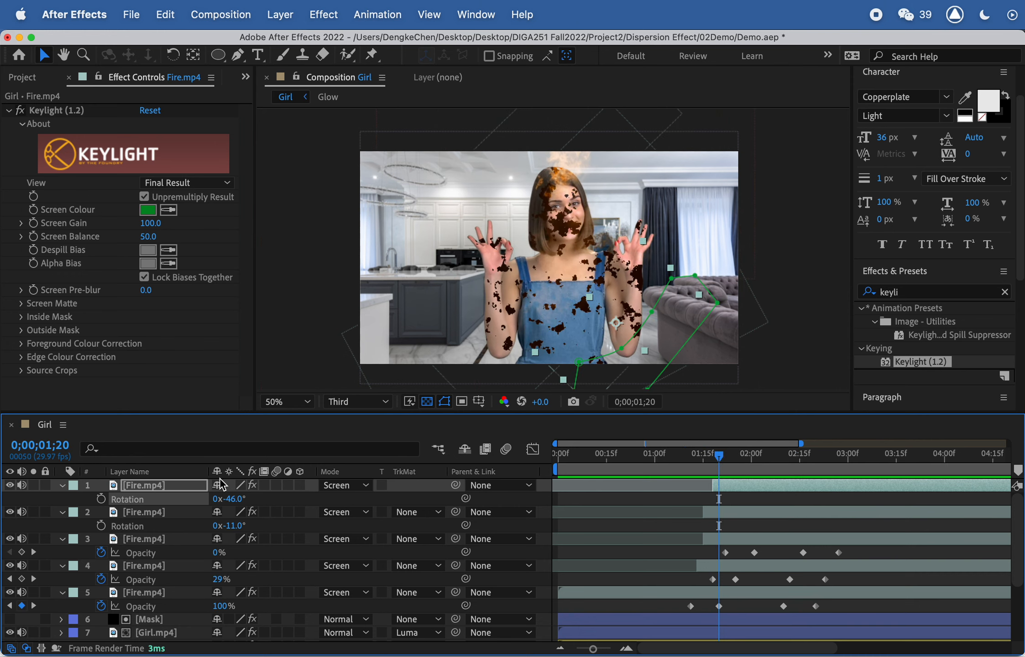
key("super+d")
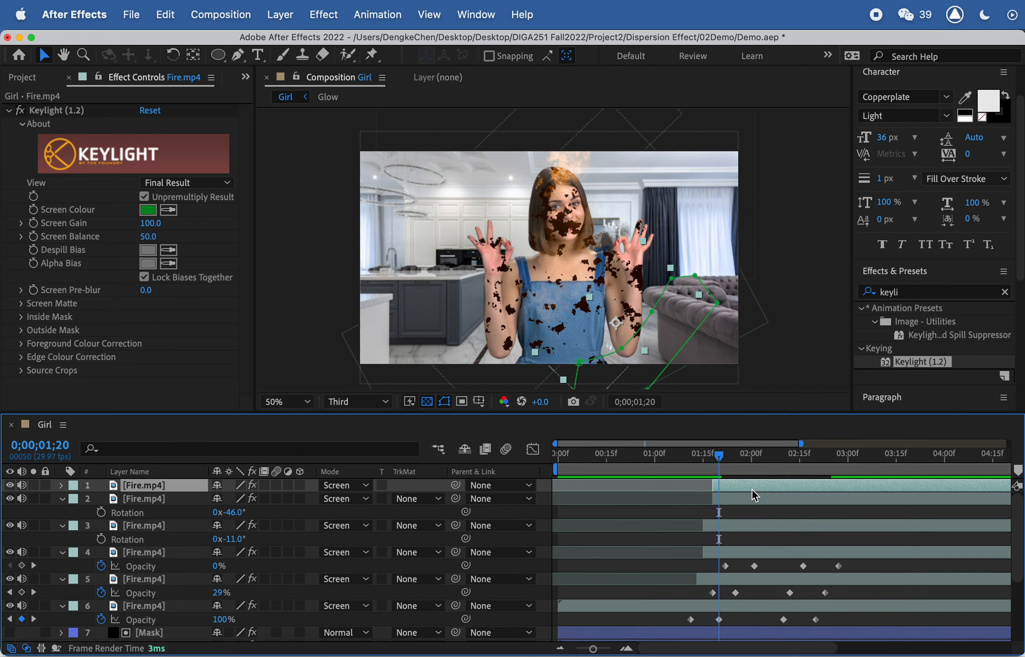
left_click_drag(736, 457, 754, 457)
left_click_drag(630, 331, 498, 248)
mouse_move(735, 457)
left_mouse_down()
mouse_move(717, 458)
mouse_move(755, 457)
mouse_move(717, 458)
left_mouse_up()
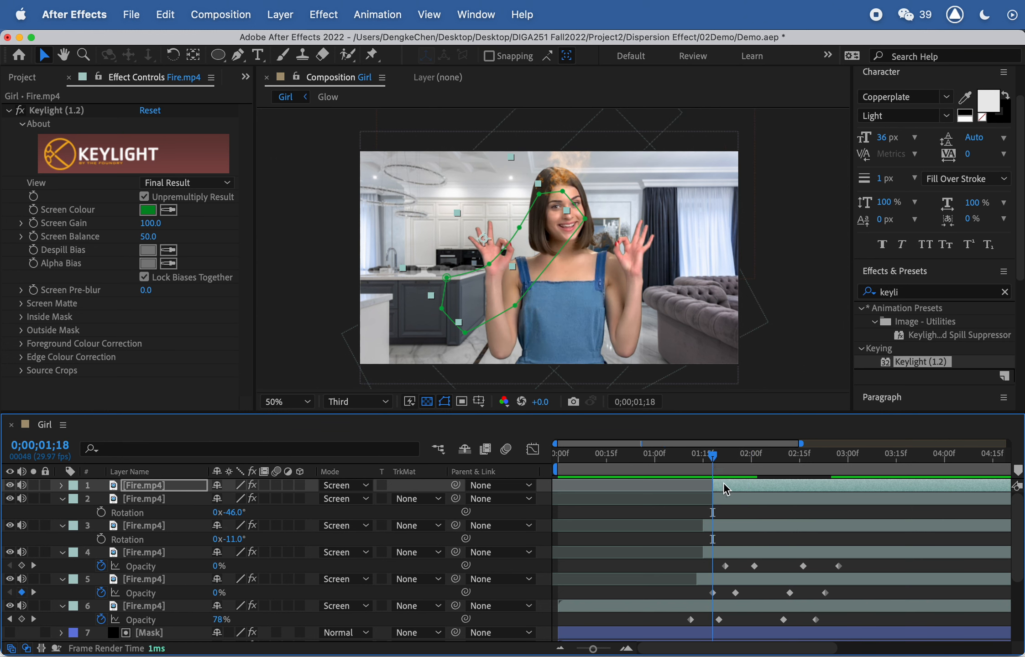
key("t")
left_click_drag(712, 486, 701, 506)
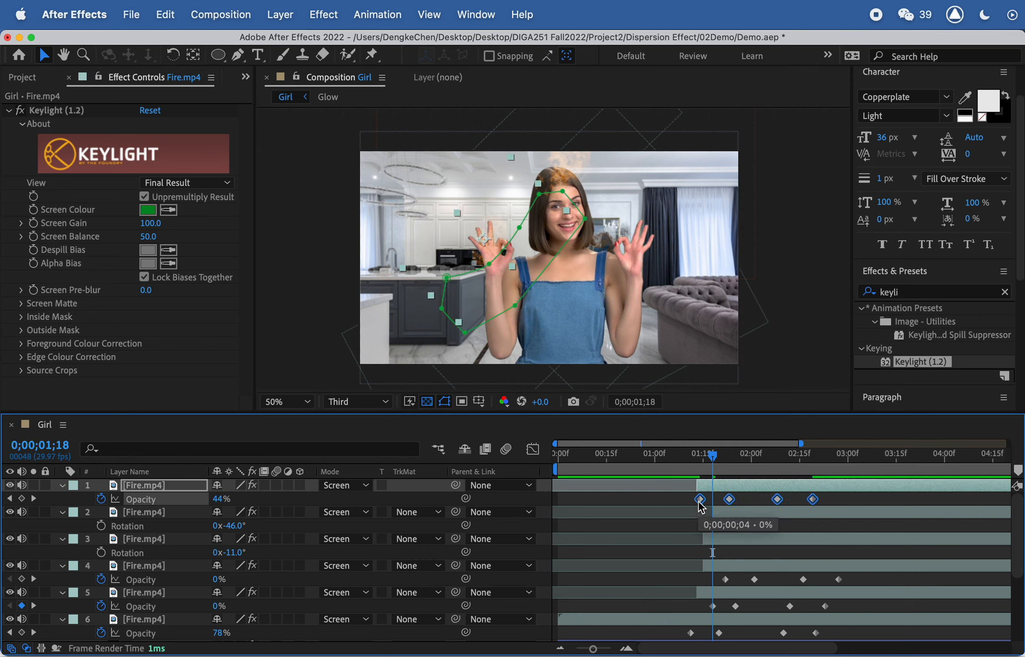
left_click_drag(712, 455, 746, 462)
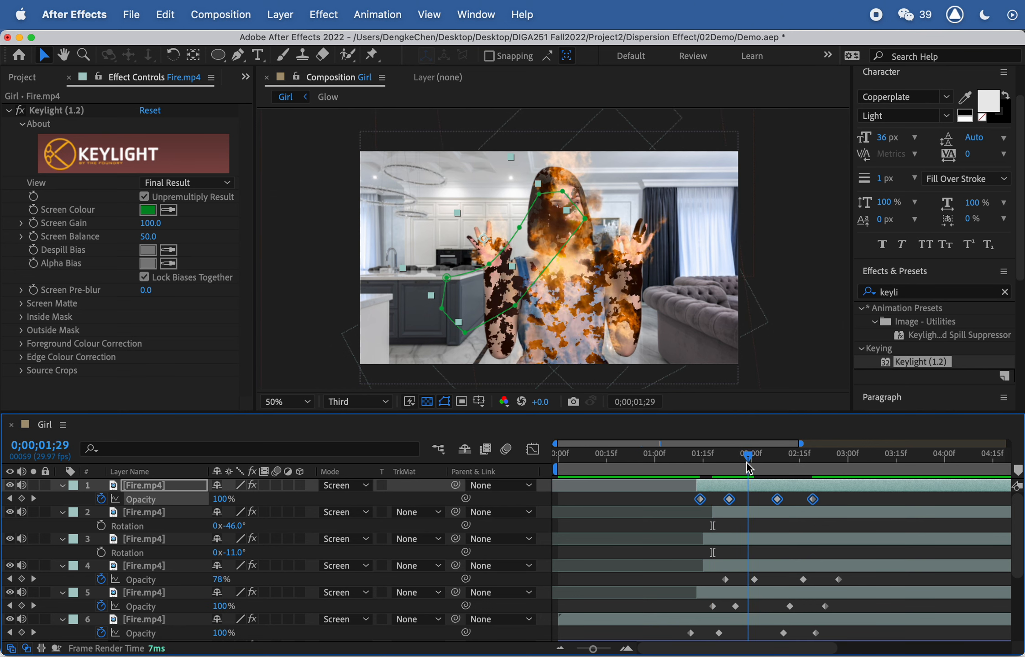
Rotate the fire on the counter-side hand to -9°, nudge it onto the hand and preview the flames
left_click(467, 287)
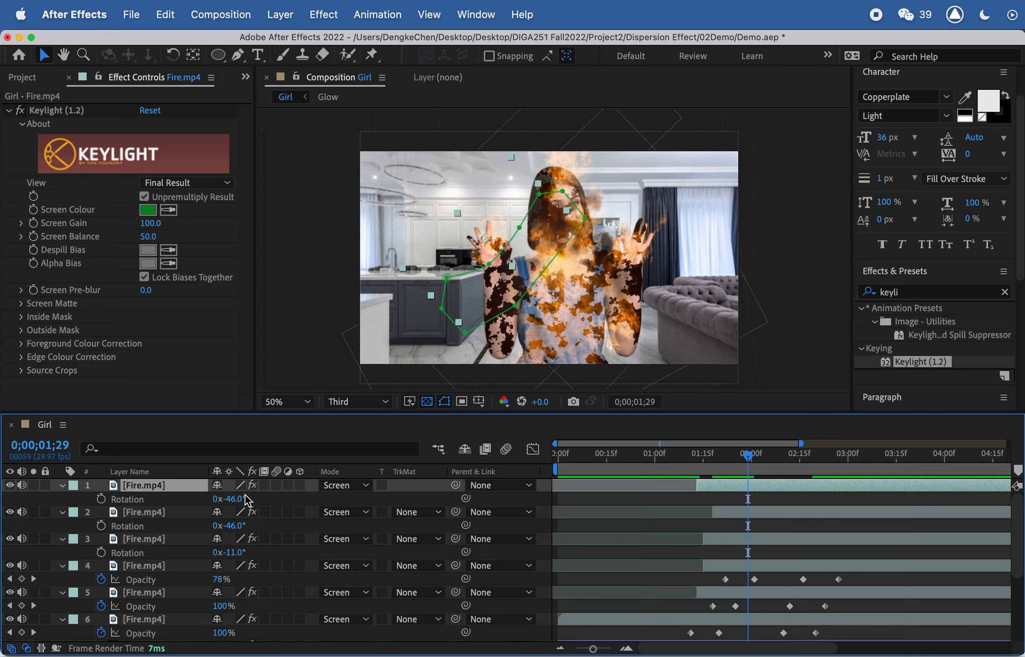
left_click_drag(247, 499, 267, 492)
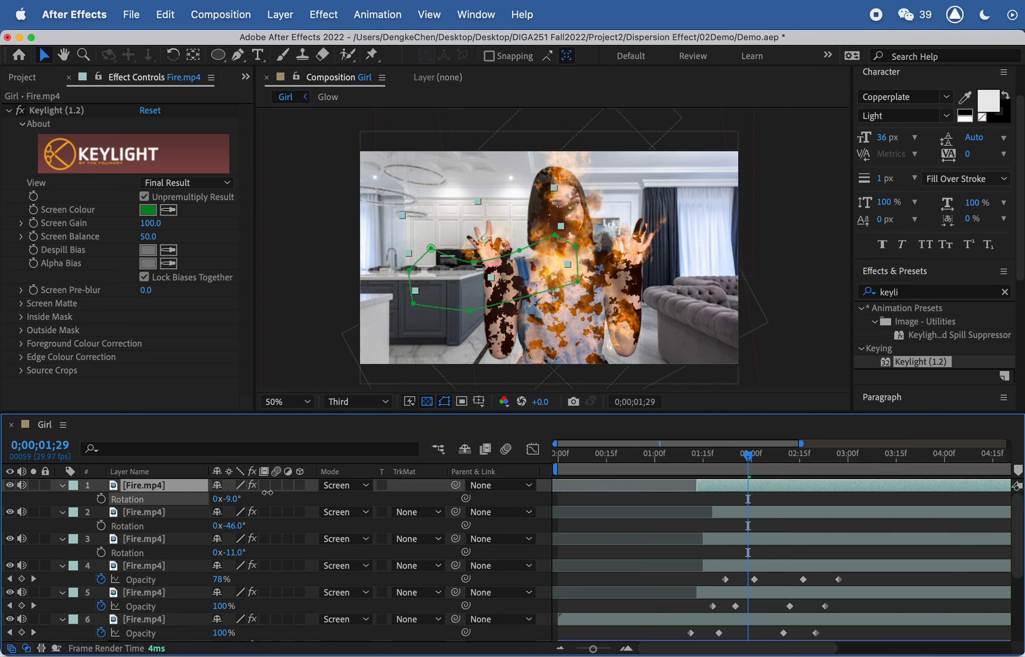
left_click_drag(499, 247, 506, 249)
left_click(769, 491)
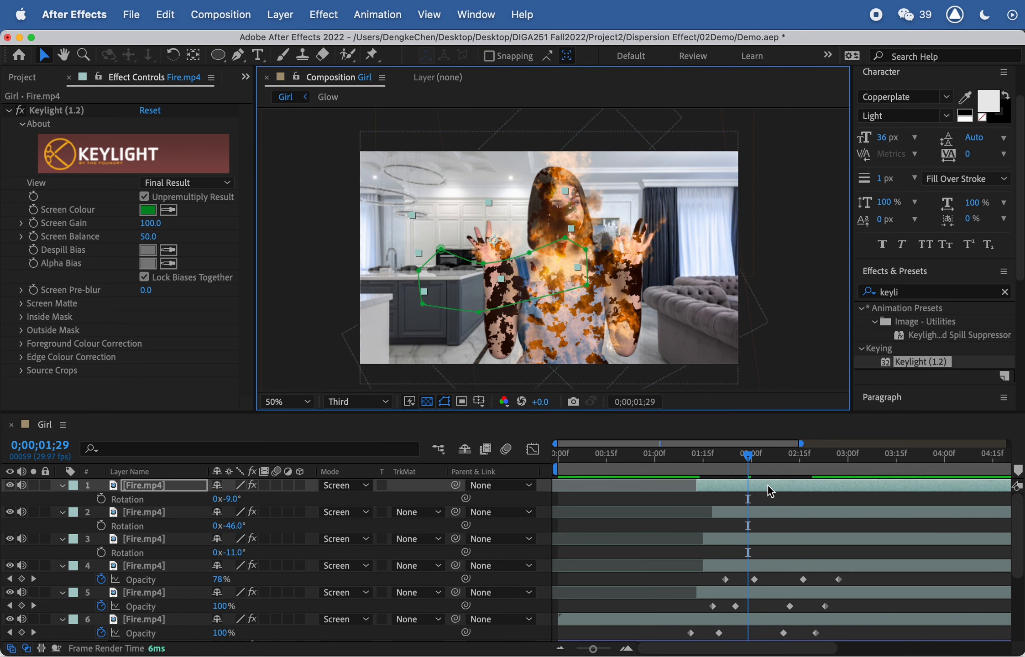
left_click(712, 454)
key("space")
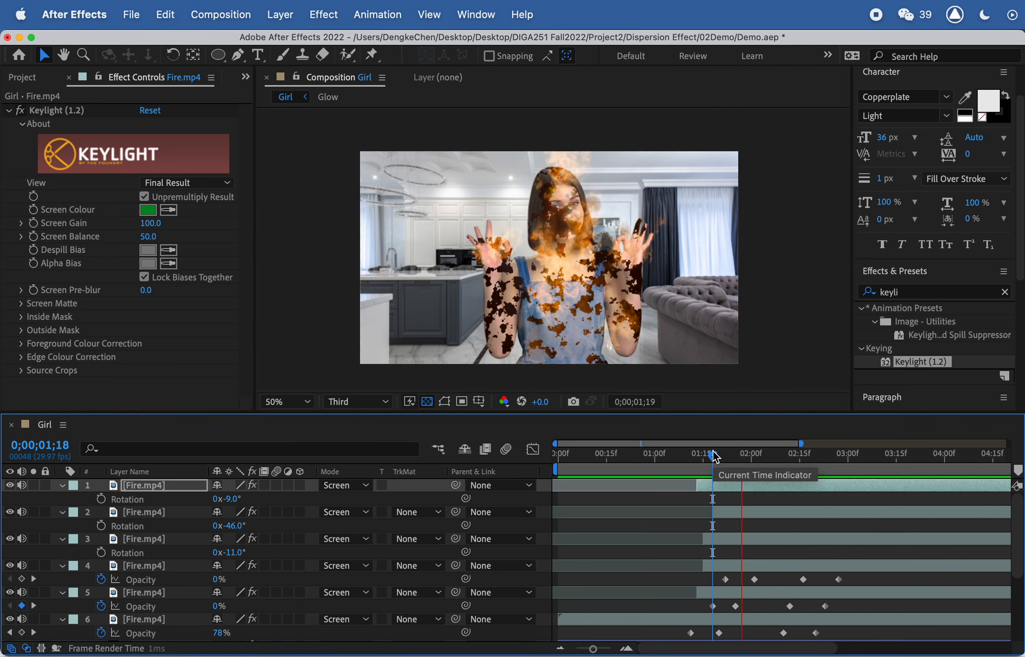
key("space")
left_click_drag(721, 456, 794, 523)
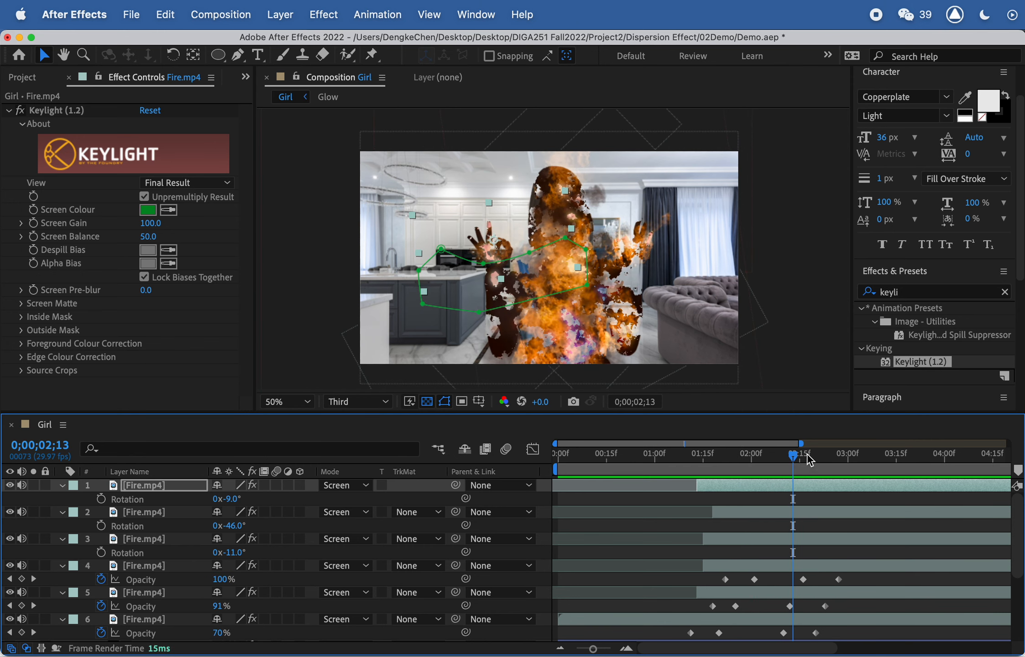
left_click_drag(807, 455, 730, 461)
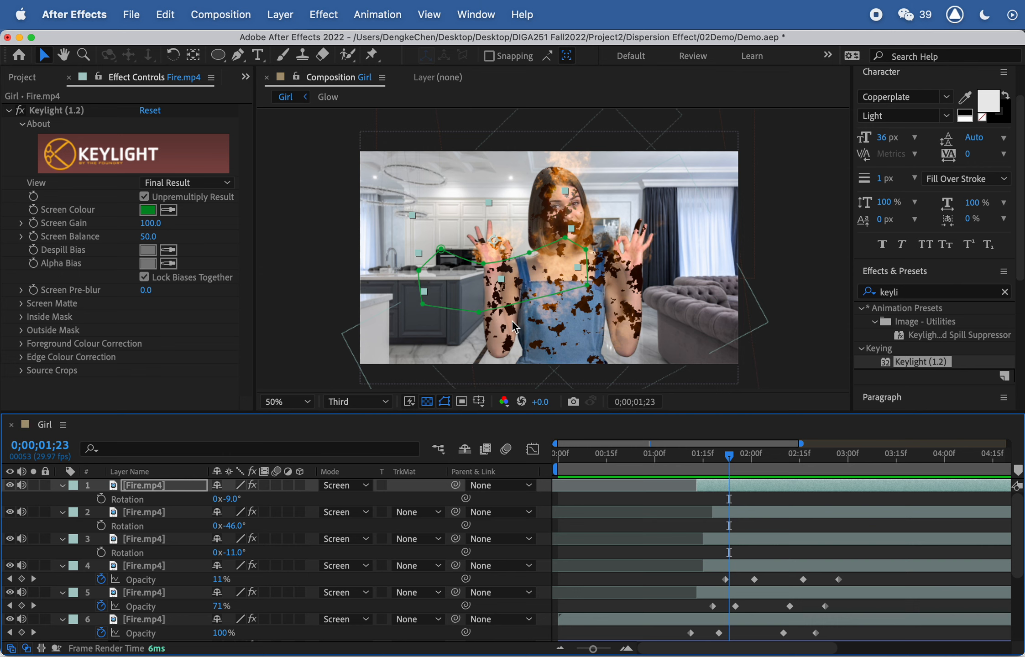
Duplicate the counter-side hand fire and shift the copy's opacity keyframes to run from about 1;19 to 2;24
left_click(153, 484)
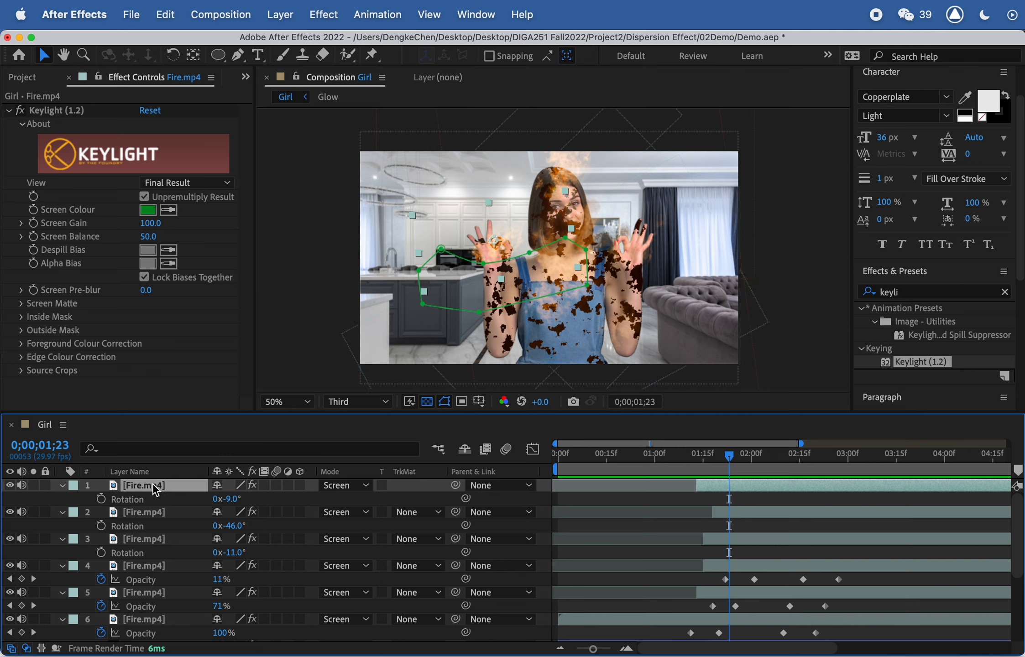
key("super+d")
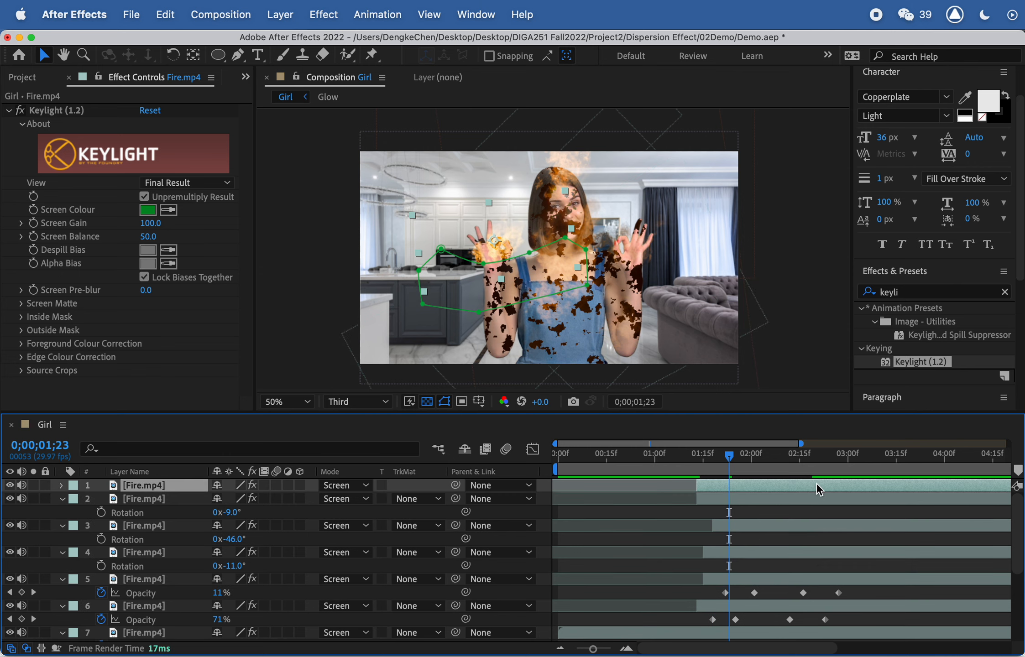
key("u")
left_click_drag(697, 485, 636, 509)
left_click_drag(570, 508, 717, 505)
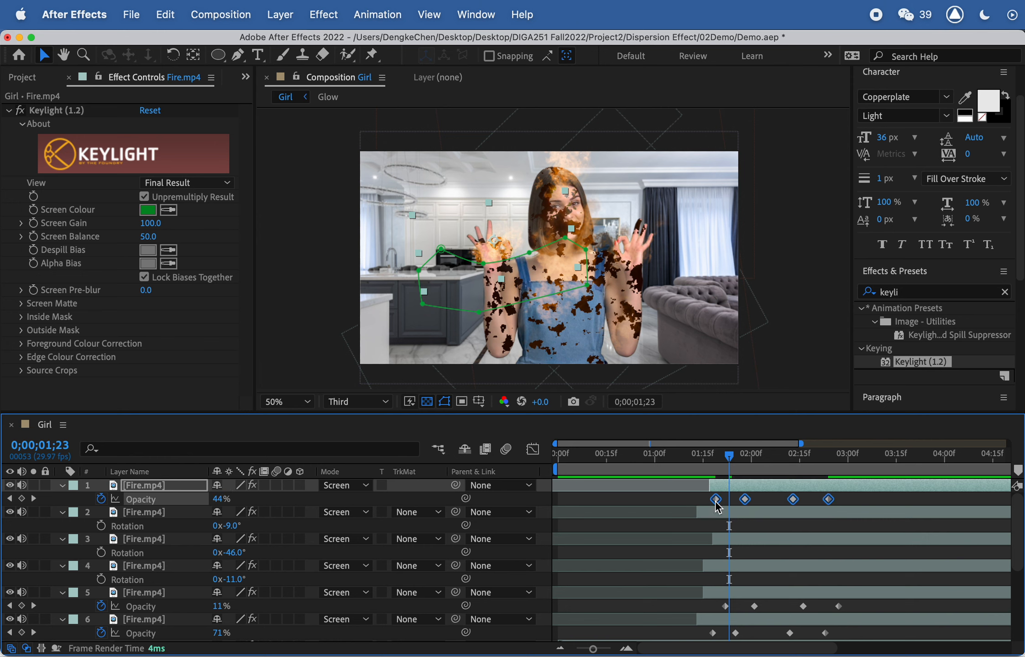
Move the new fire copy down onto the counter-side forearm and set its rotation to -39°
left_click(739, 454)
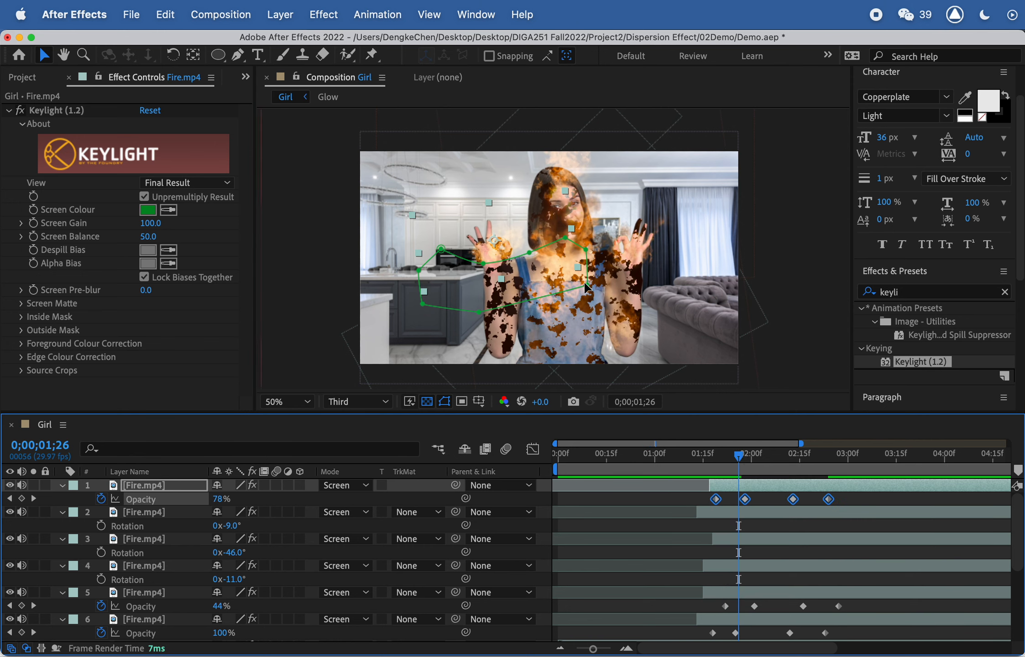
left_click_drag(487, 248, 485, 326)
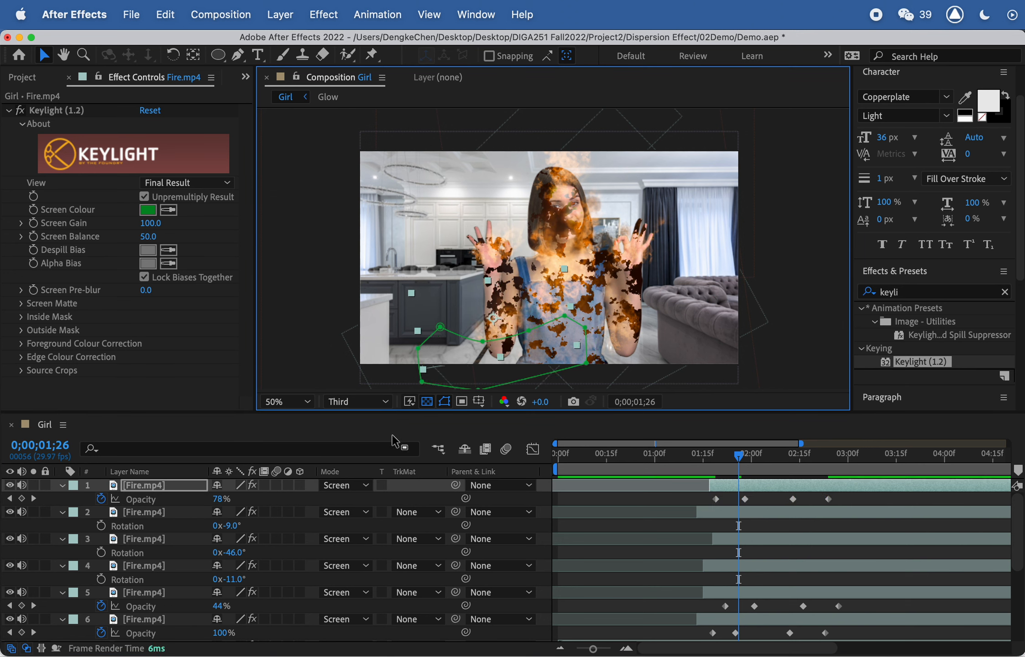
left_click_drag(227, 498, 209, 499)
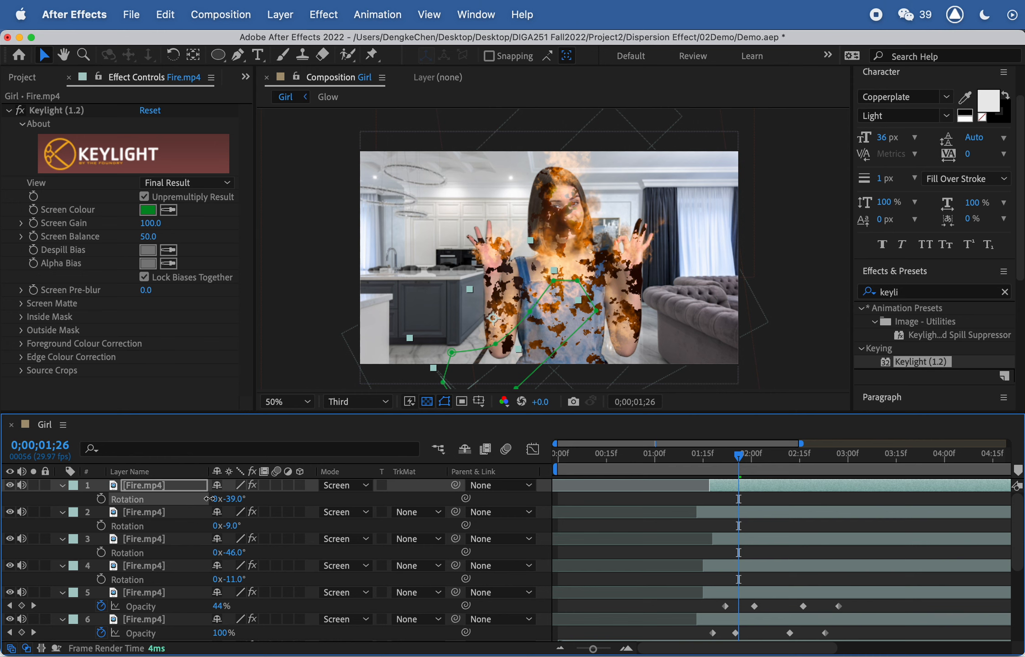
left_click_drag(743, 461, 719, 454)
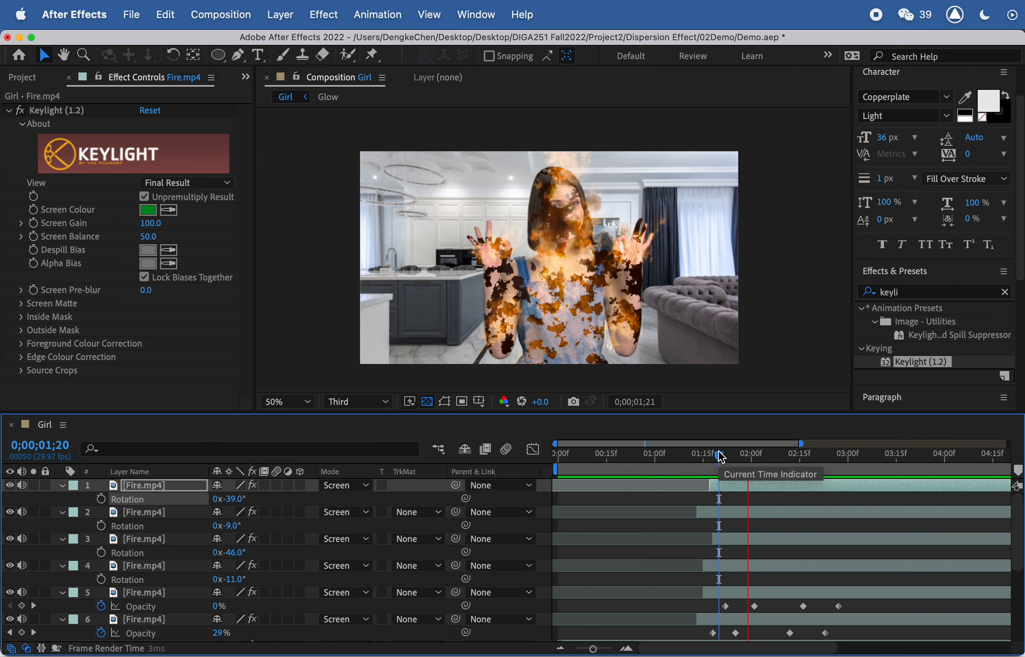
Play back and scrub through the burning and disintegration to check the fire on both hands and forearms
key("space")
left_click_drag(733, 453, 706, 454)
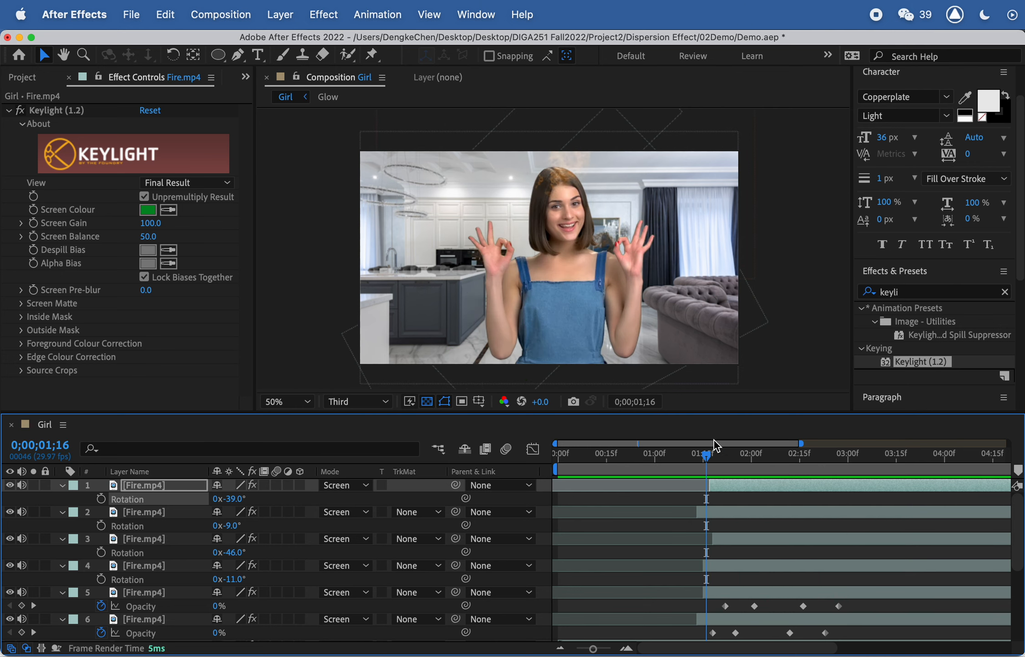
key("space")
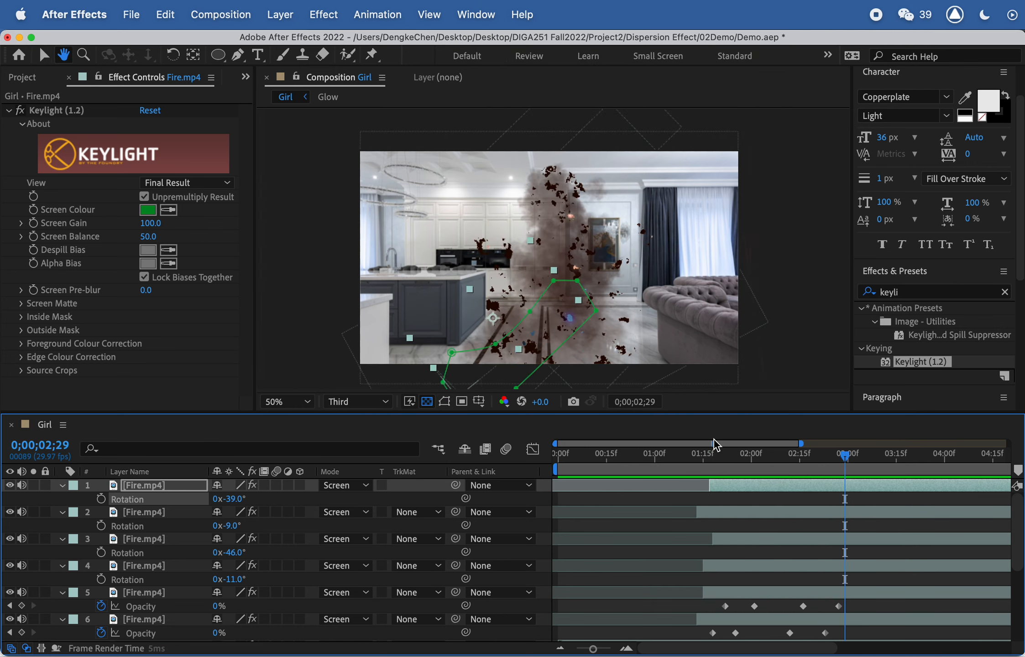
left_click_drag(740, 454, 686, 451)
key("space")
key("space")
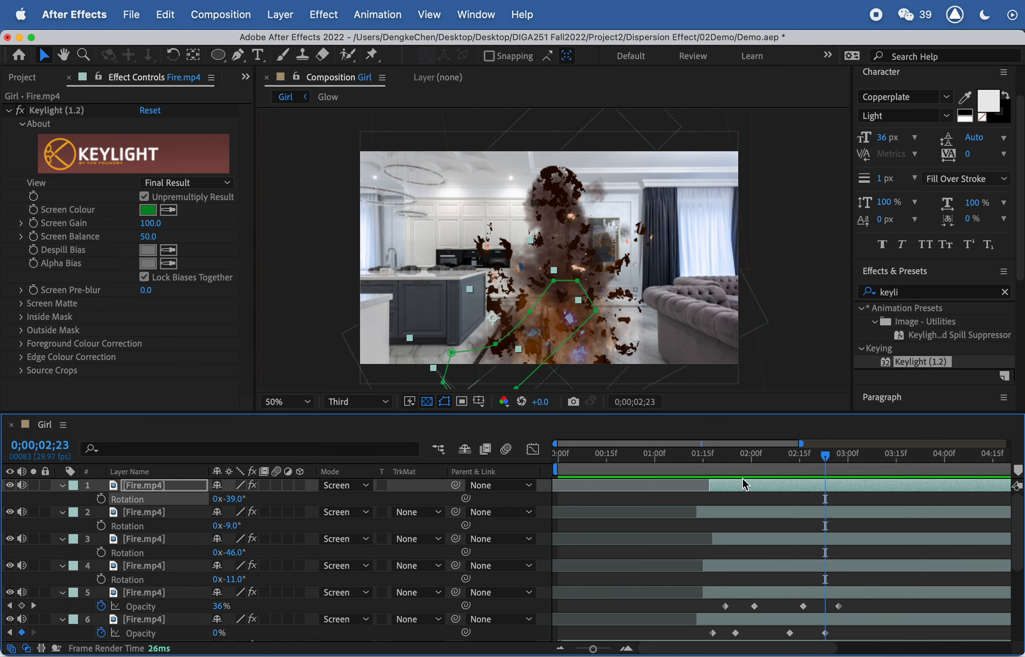
left_click(739, 456)
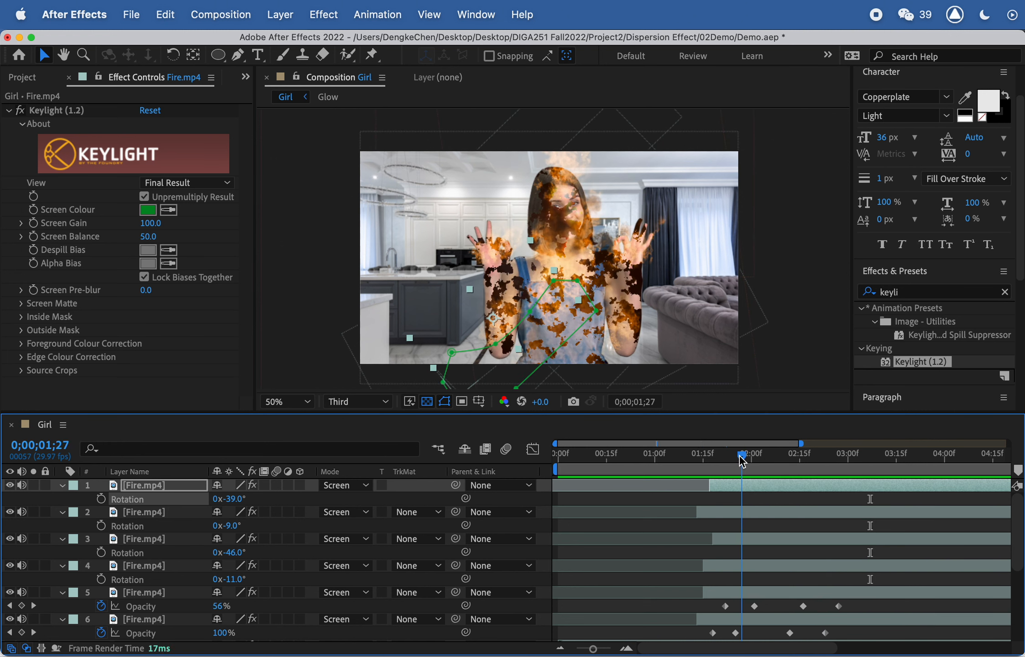
left_click_drag(742, 456, 718, 455)
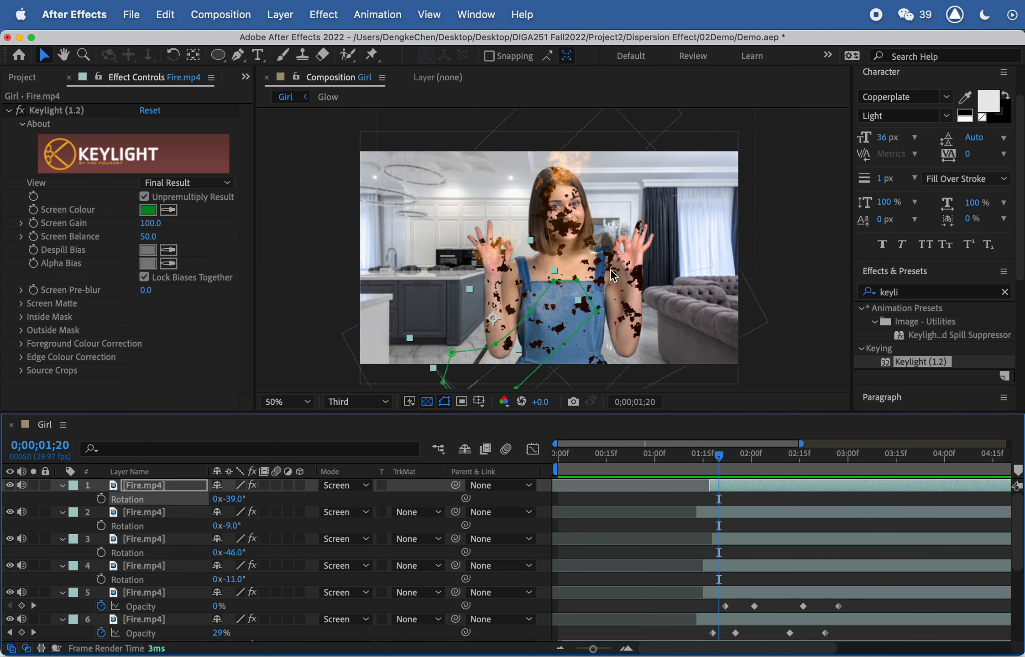